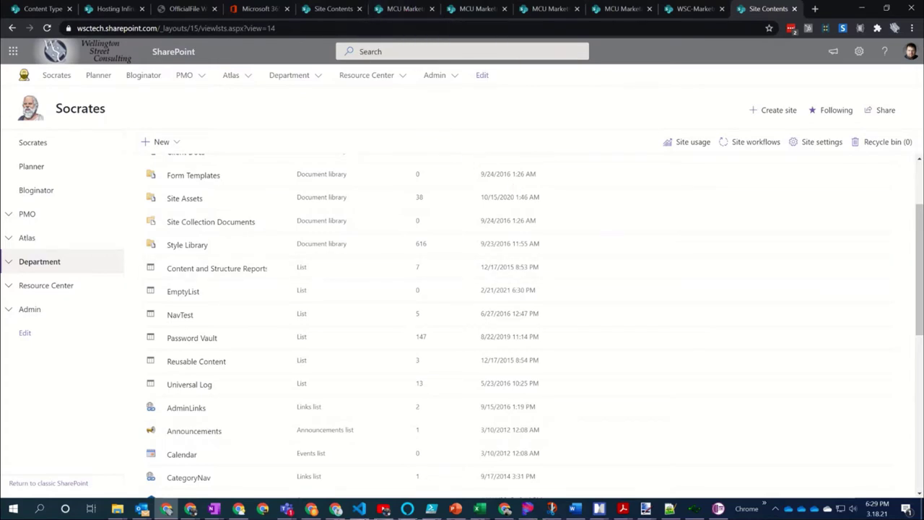
Bring Teams over the SharePoint browser to show the WSC-Marketing General channel's files
left_click(286, 508)
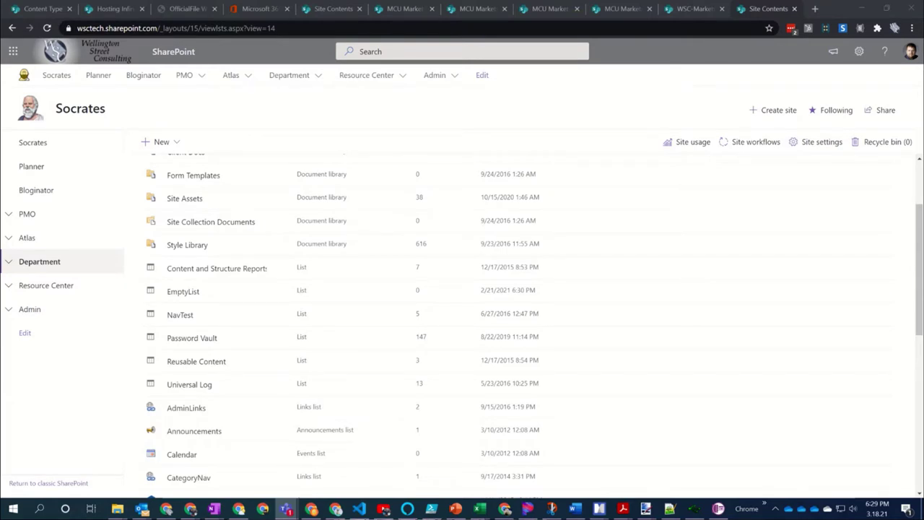
left_click_drag(923, 361, 293, 8)
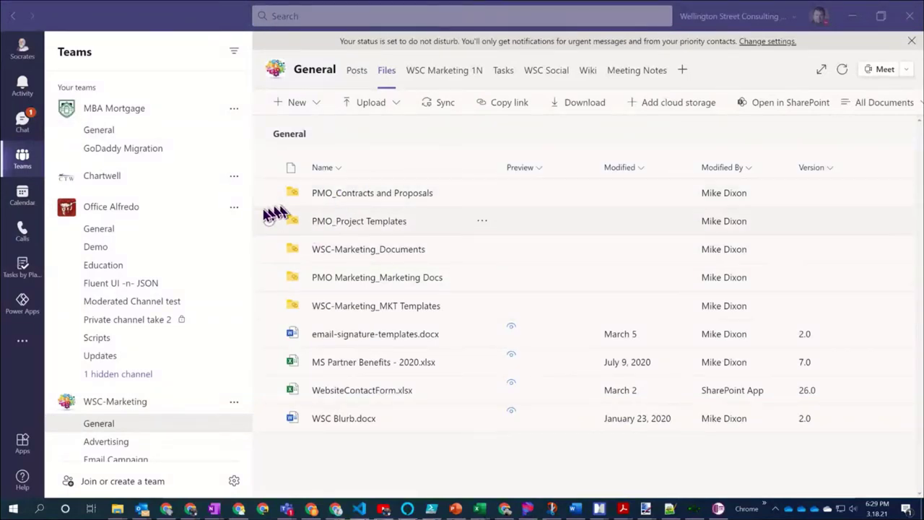
Collapse MBA Mortgage and Office Alfredo, view MKT Templates, then return to General's files
left_click(105, 114)
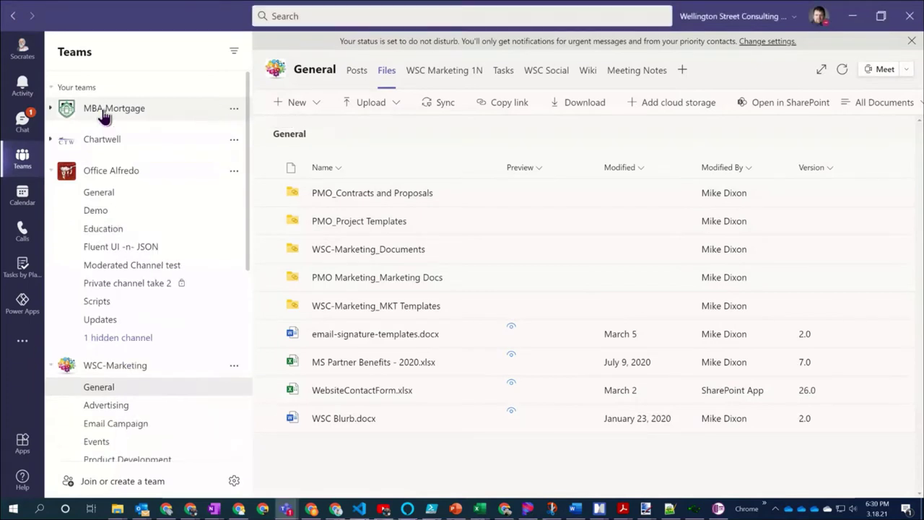
left_click(185, 177)
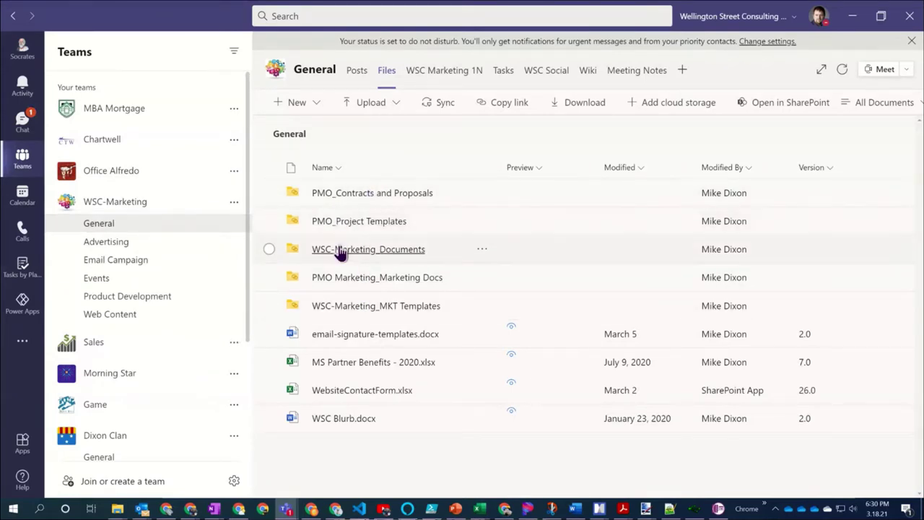
left_click(344, 309)
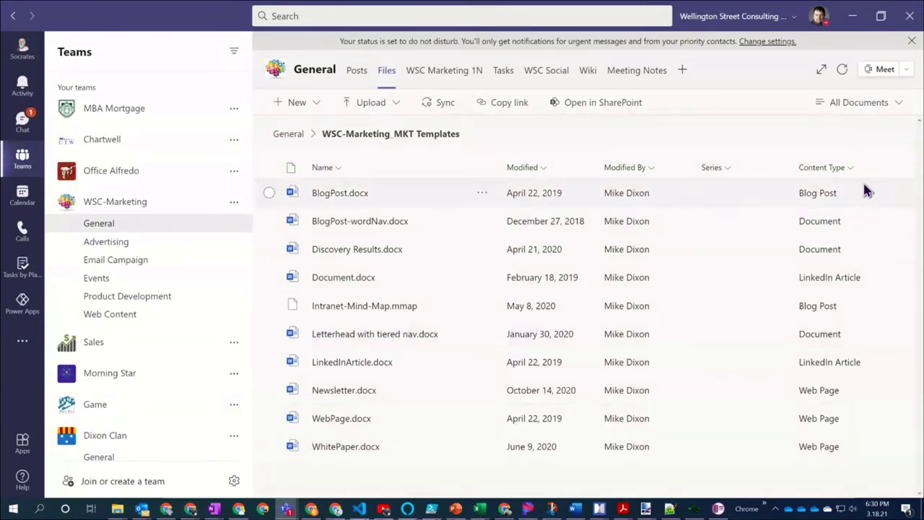
left_click(287, 134)
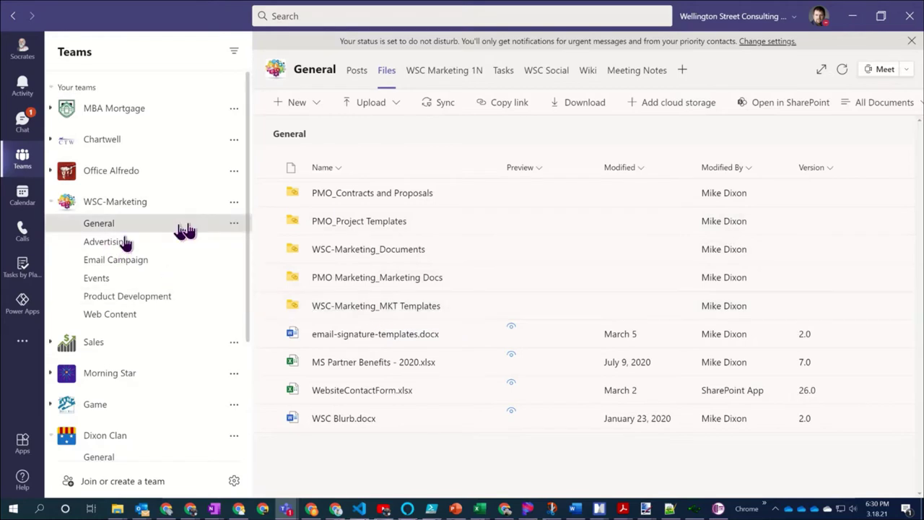
View the Advertising channel's files, then the WSC-Marketing Web Content channel's Files tab
left_click(124, 243)
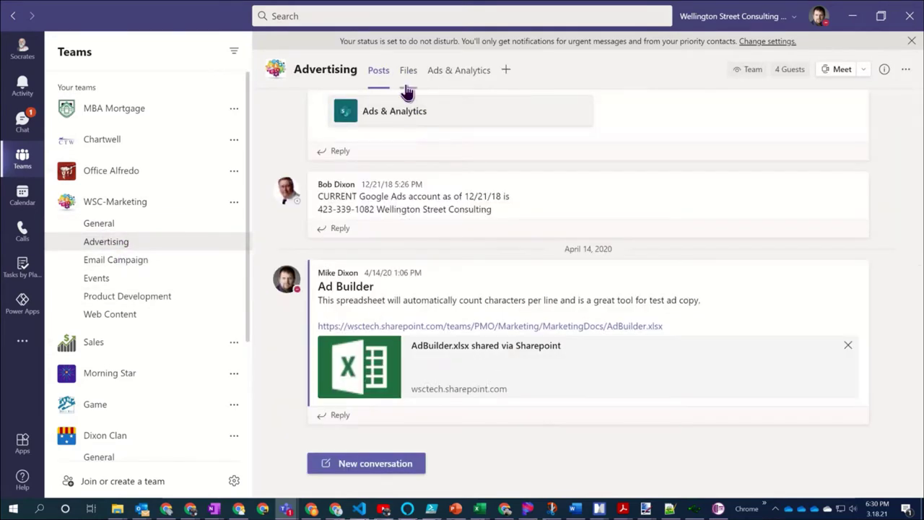
left_click(409, 79)
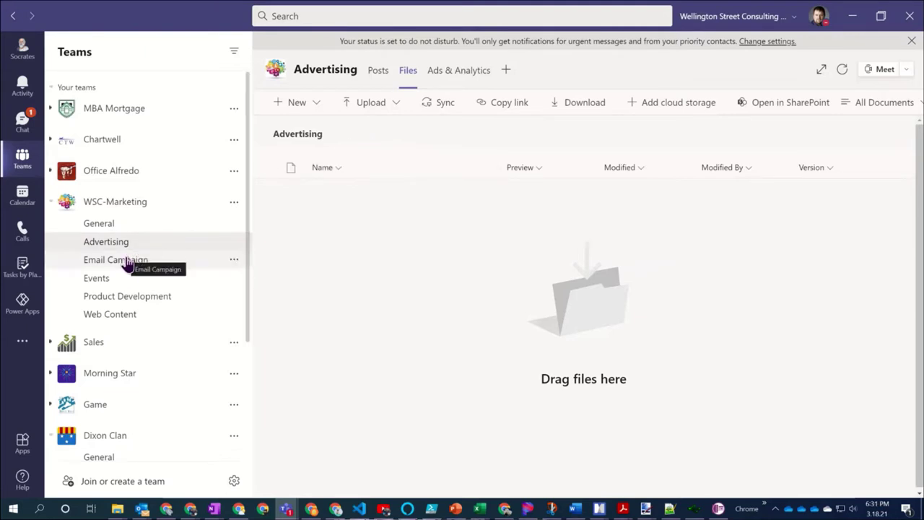
left_click(110, 316)
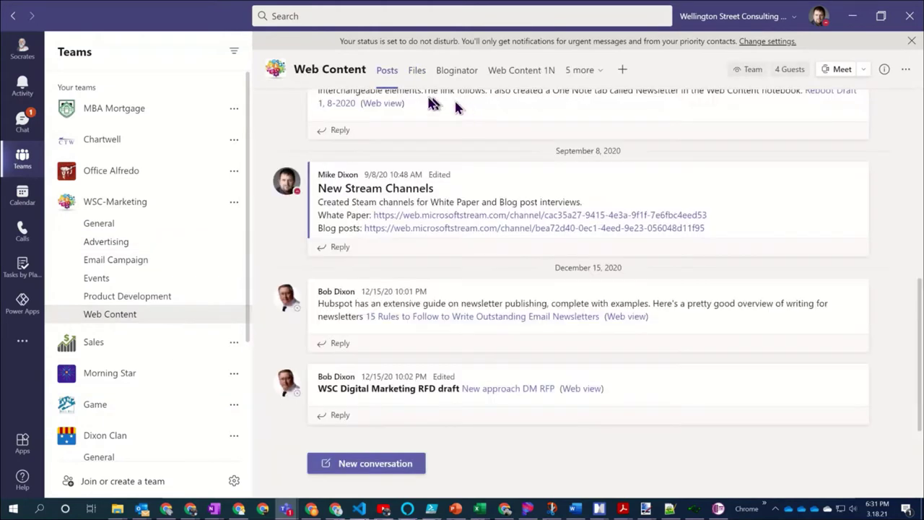
left_click(418, 73)
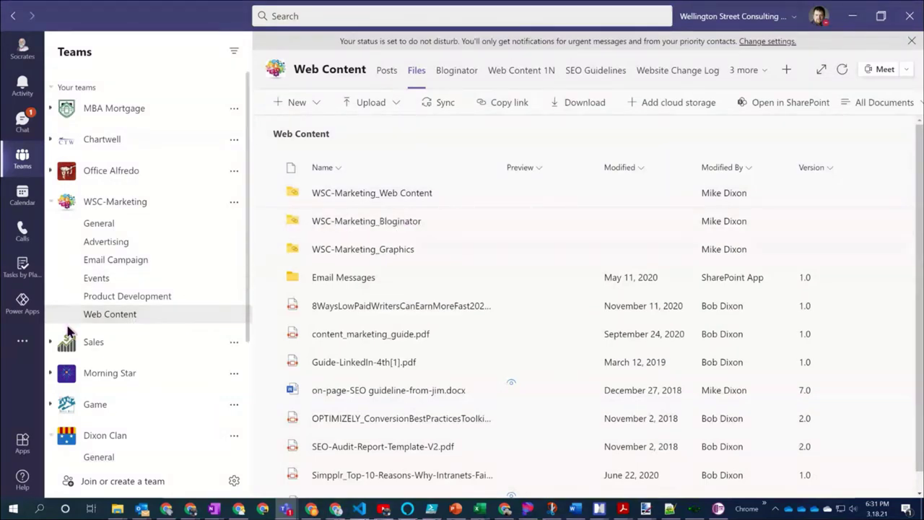
Browse into WSC-Marketing_Bloginator, back to Web Content files, and reopen the Bloginator folder
left_click(354, 221)
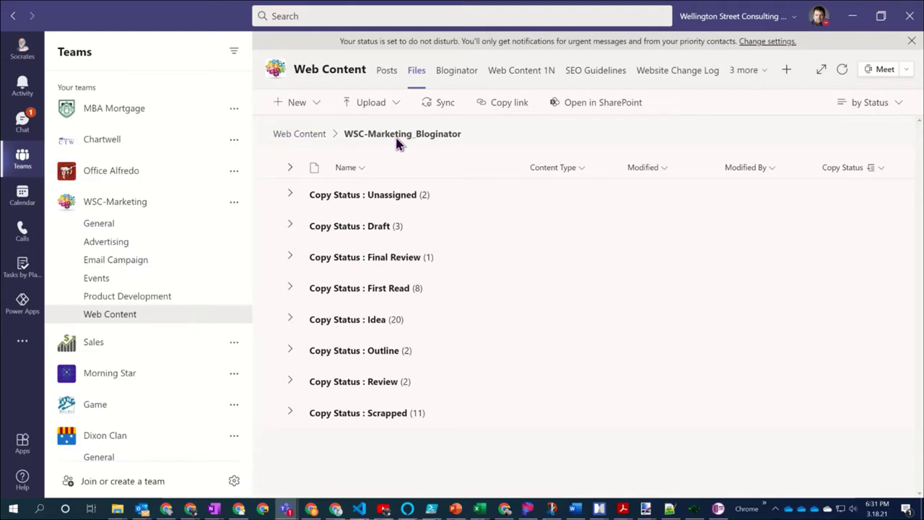
left_click(307, 142)
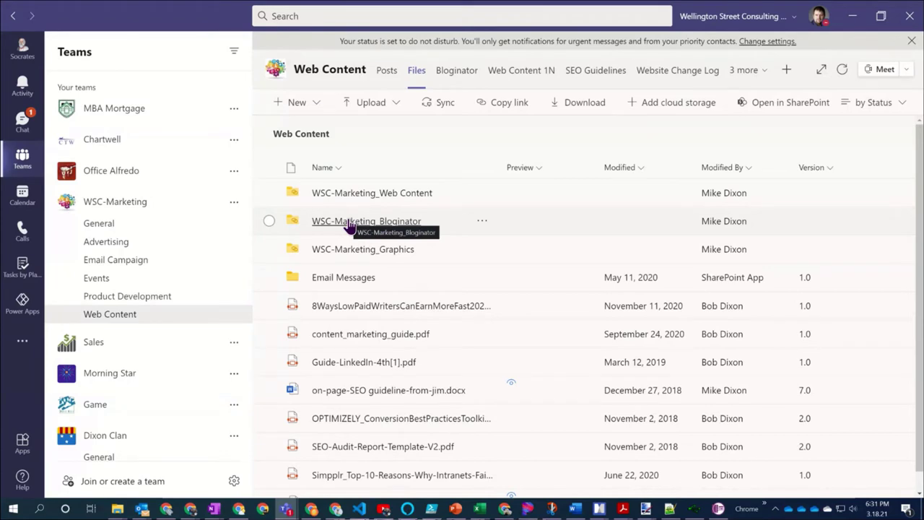
left_click(350, 226)
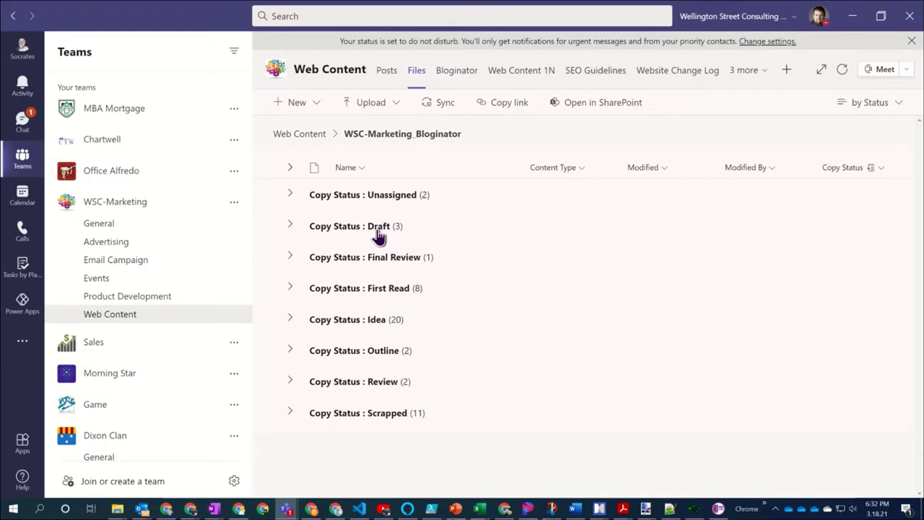
left_click(379, 237)
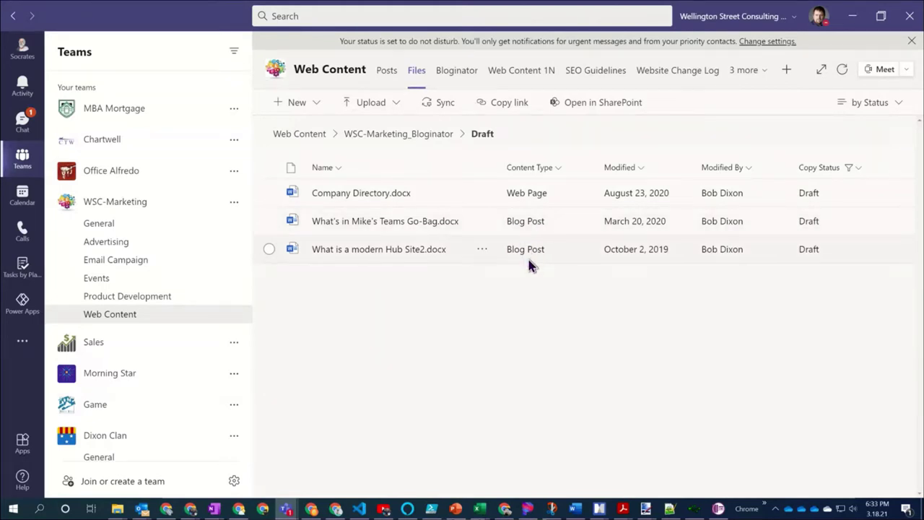
left_click(370, 144)
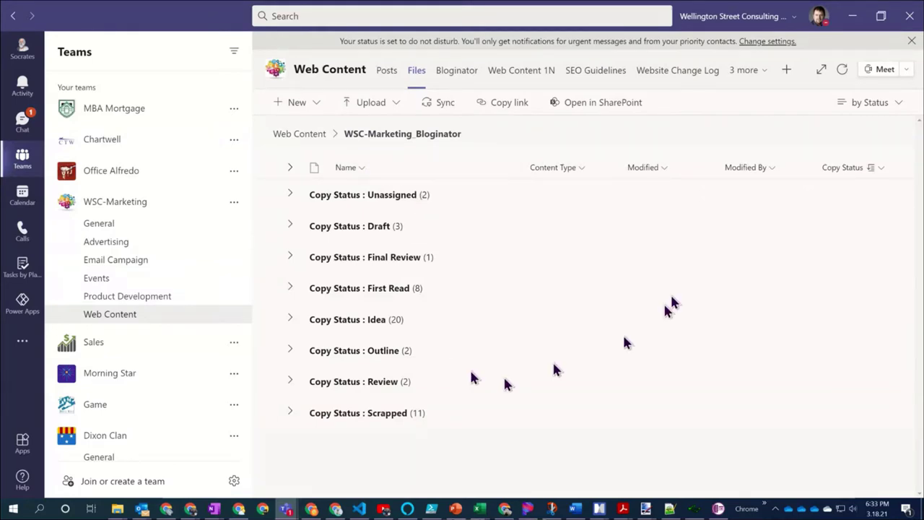
Switch the Bloginator folder to the Recent view and show the New document types
left_click(895, 107)
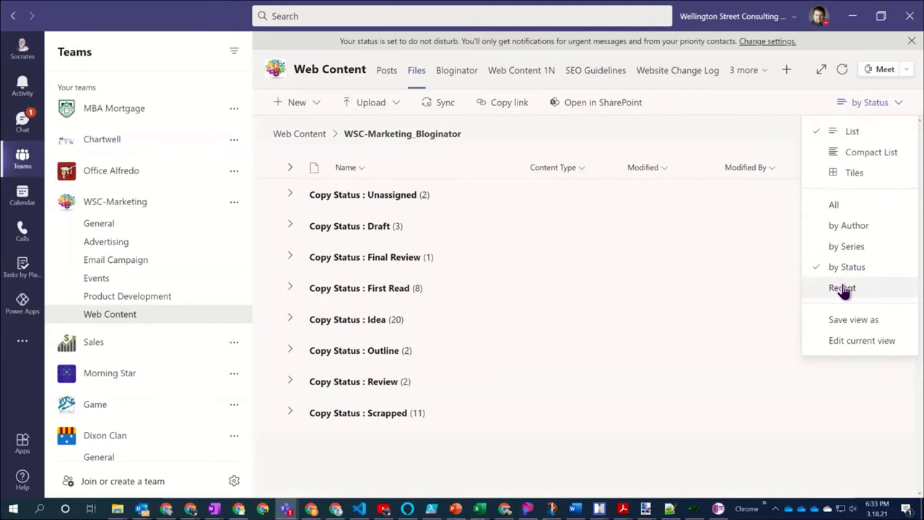
left_click(843, 289)
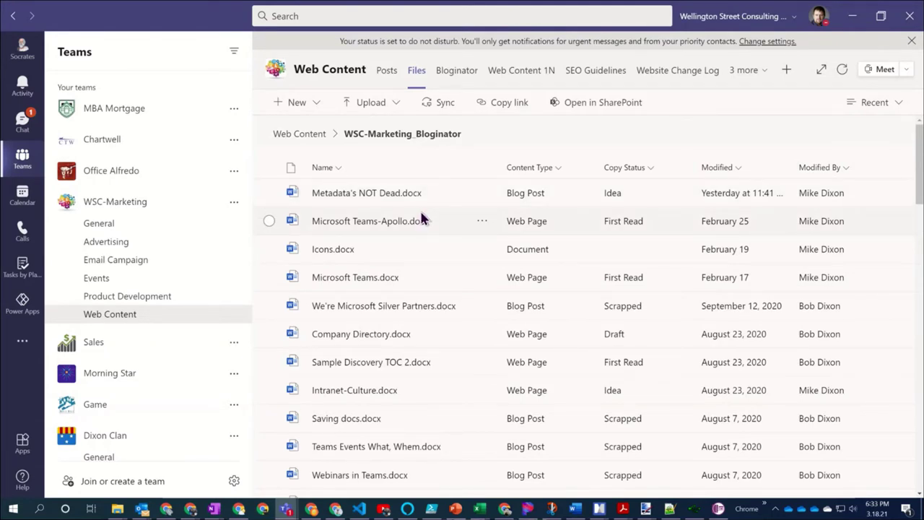
scroll(534, 359, "down", 1)
scroll(537, 362, "up", 1)
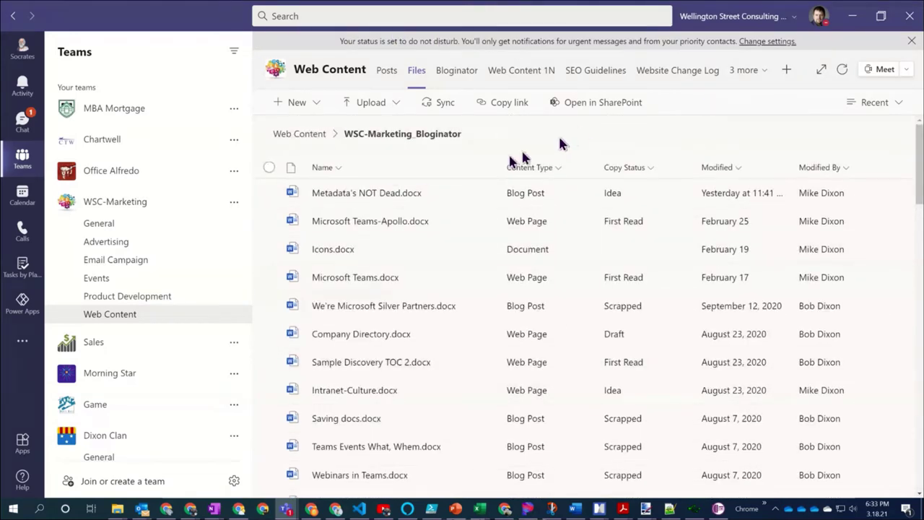
left_click(316, 107)
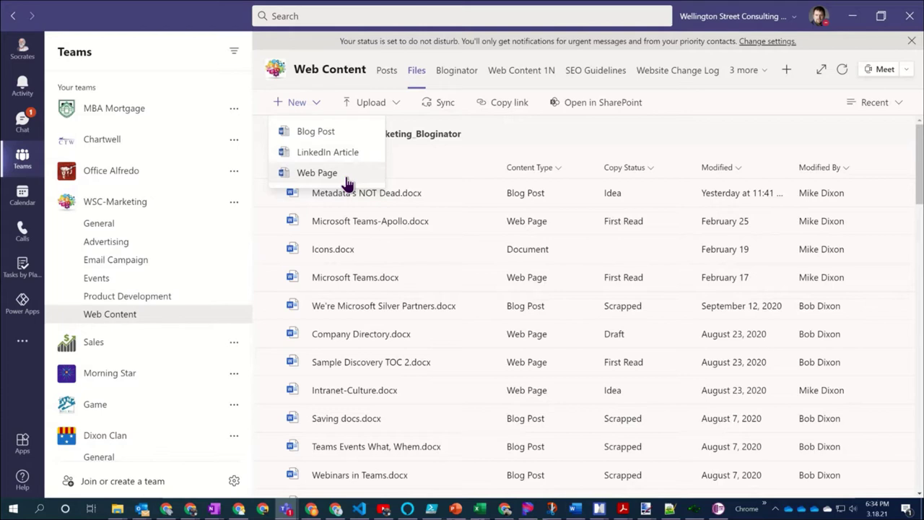
Create a new Blog Post document from the Bloginator New menu
left_click(346, 137)
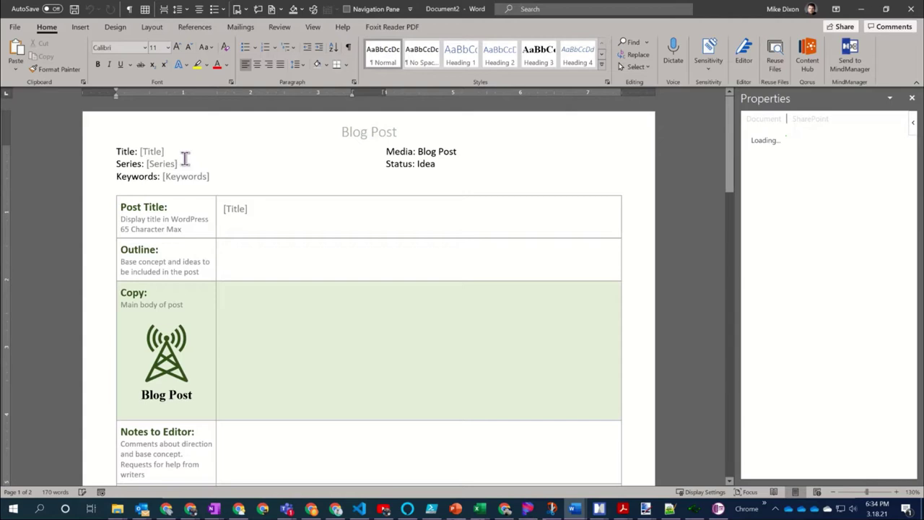
left_click(143, 153)
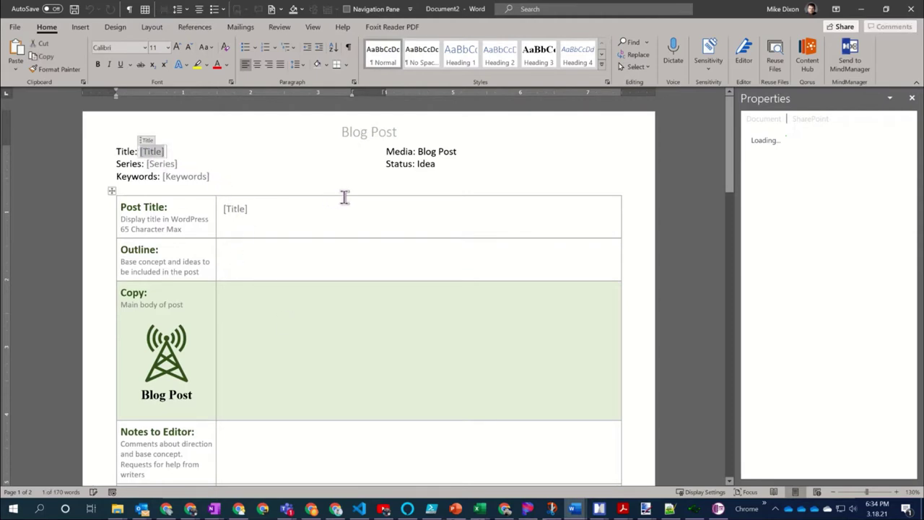
type("Bo")
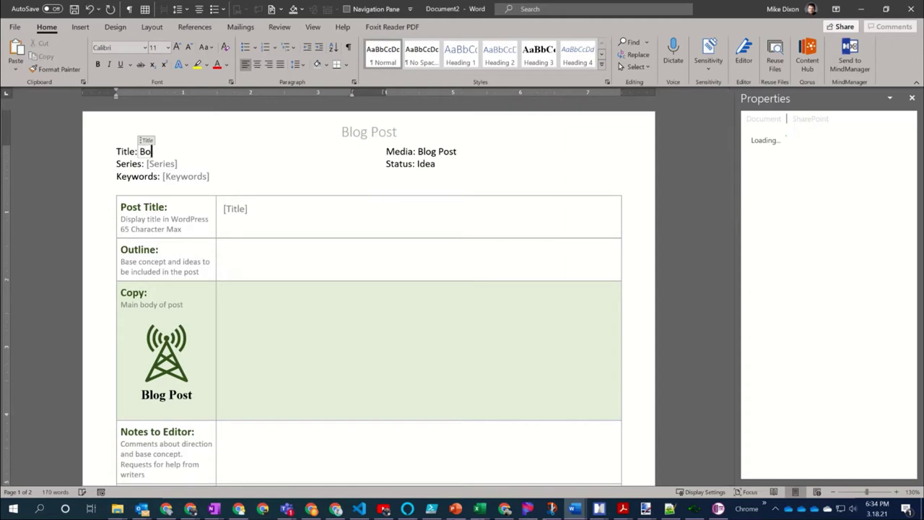
type("s365 Metedata ")
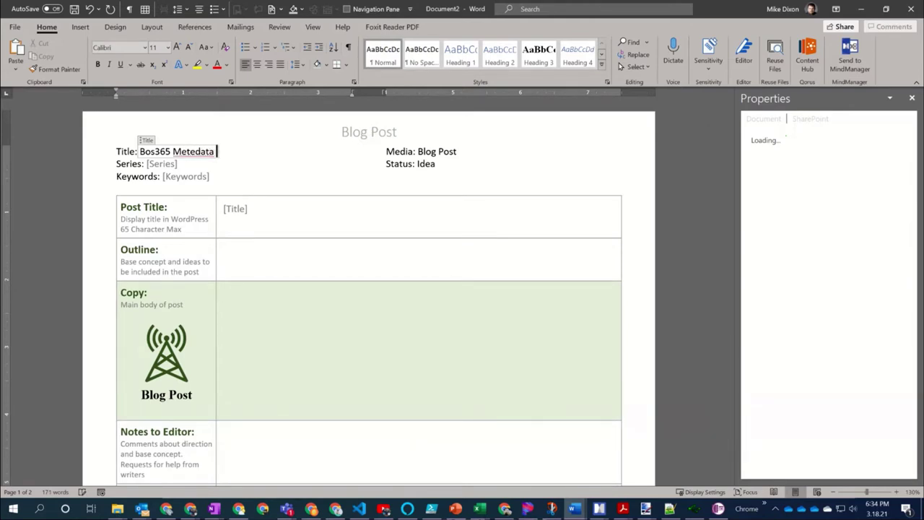
type("demo")
key("Left")
key("Left")
key("Left")
key("Left")
key("Left")
key("Left")
key("Left")
key("Left")
key("Left")
key("Left")
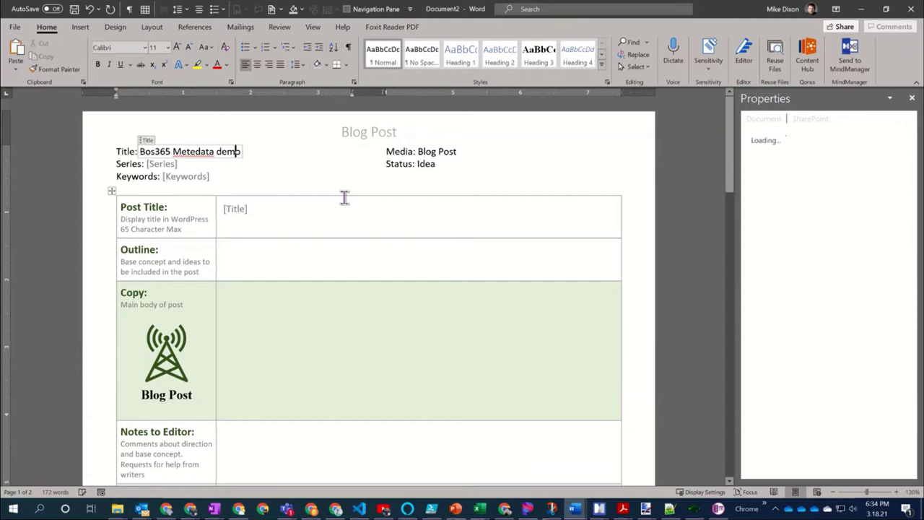
key("Right")
key("BackSpace")
type("a")
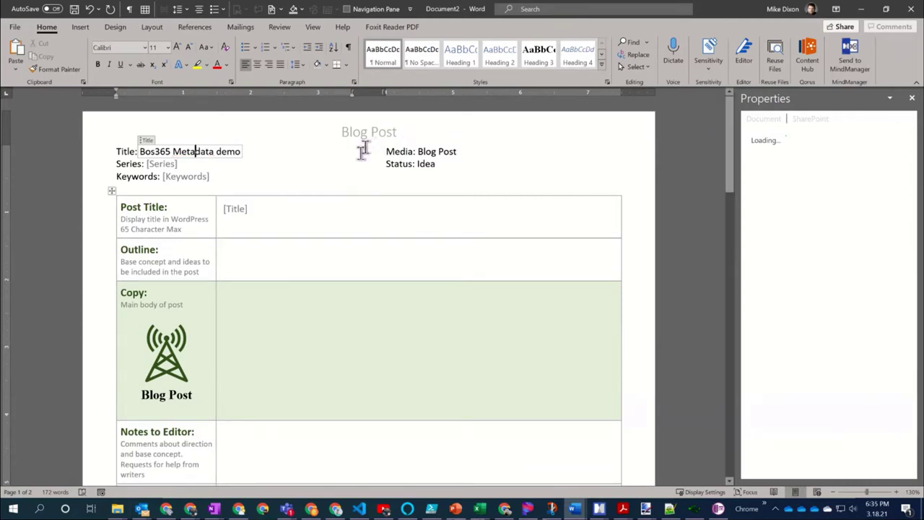
left_click(341, 169)
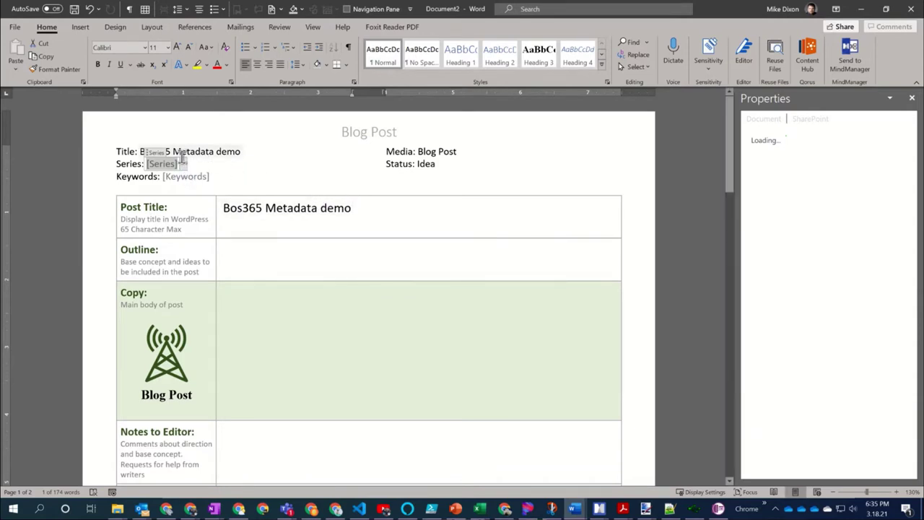
left_click(183, 164)
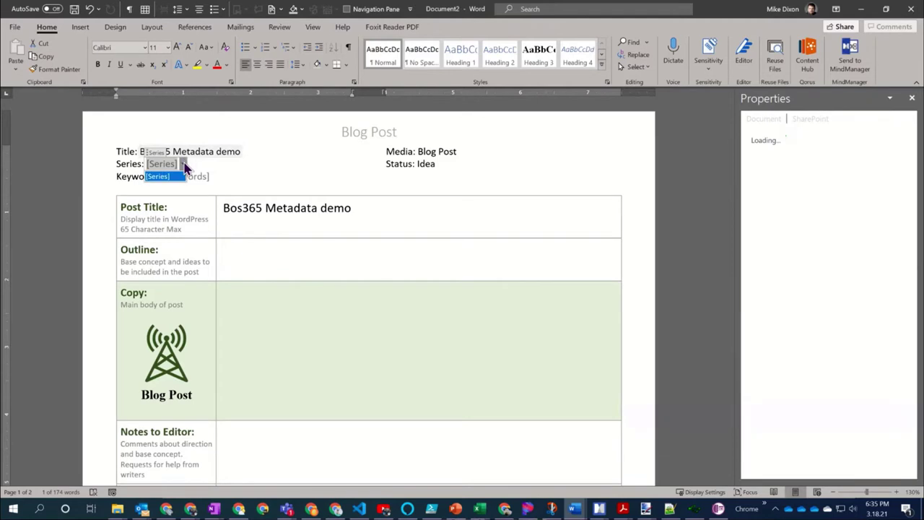
left_click(185, 166)
left_click(267, 178)
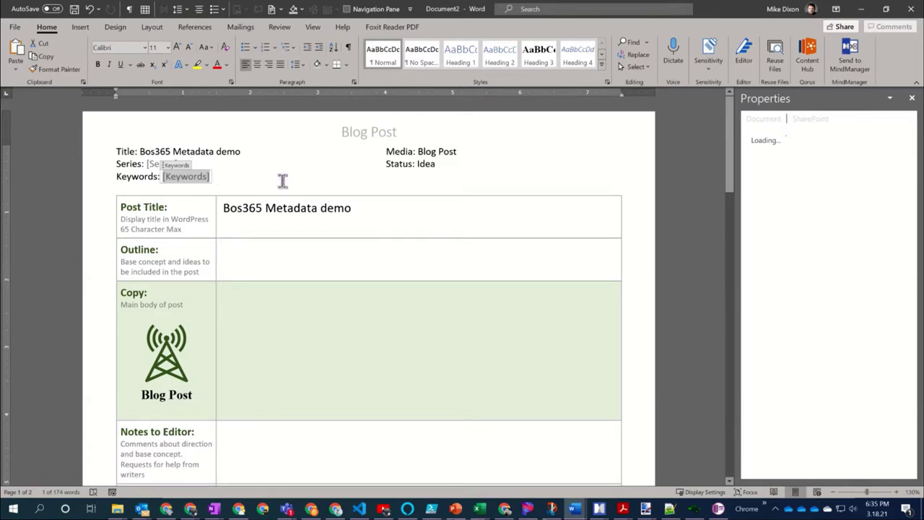
type("SharePoint")
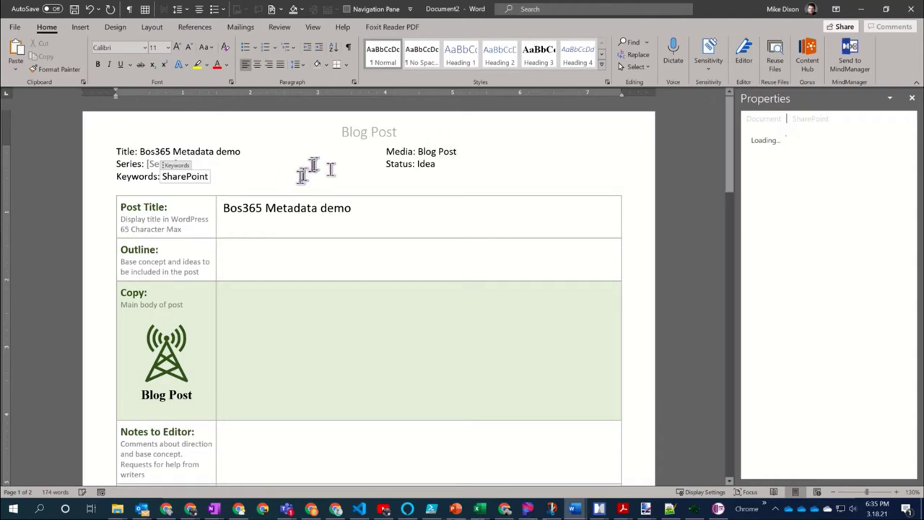
left_click(440, 154)
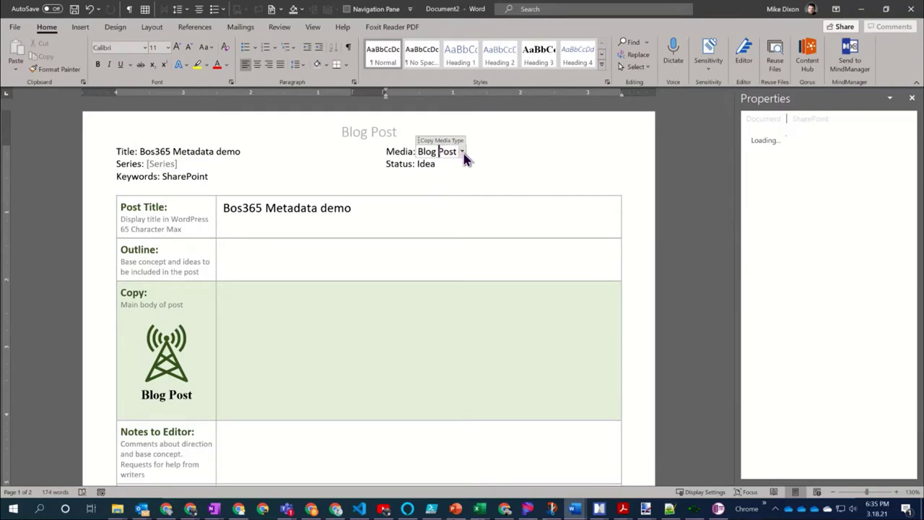
left_click(462, 153)
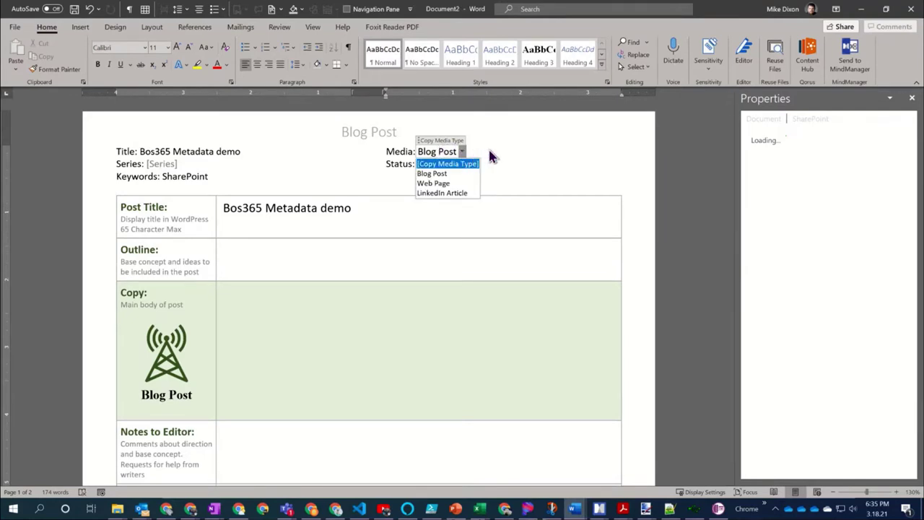
left_click(495, 158)
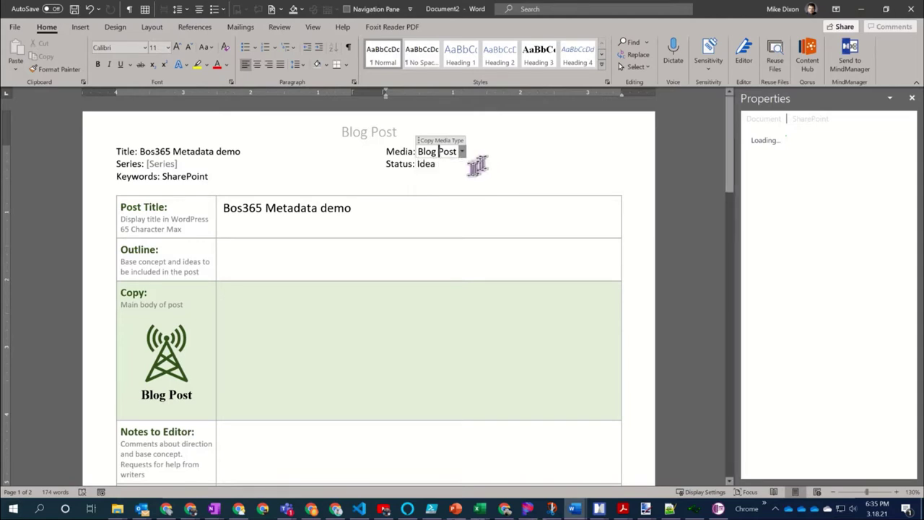
left_click(436, 164)
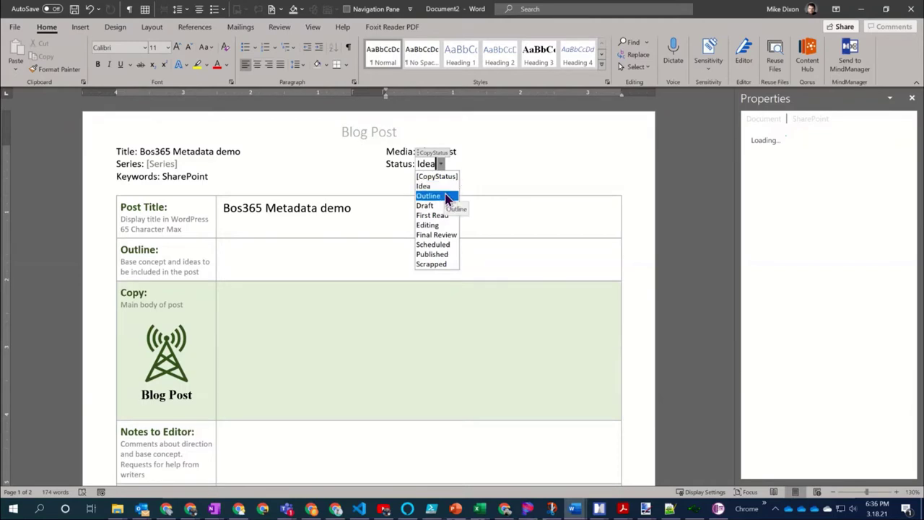
left_click(522, 174)
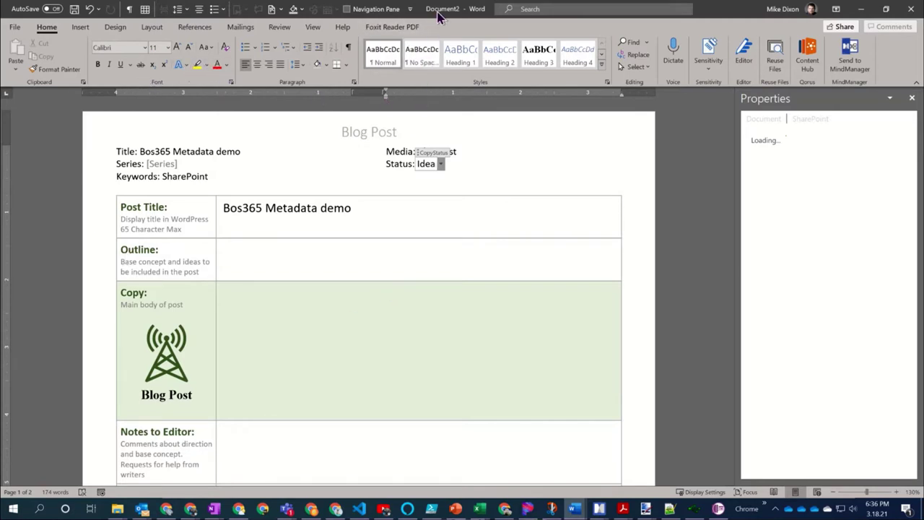
Save As 'Bos365 Demo' into Shared libraries > WSC-Marketing > Bloginator
left_click(14, 29)
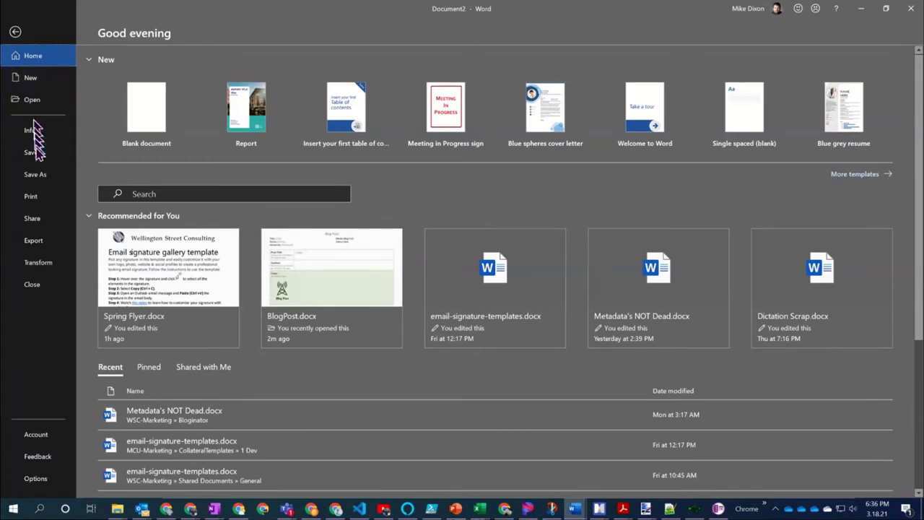
left_click(42, 179)
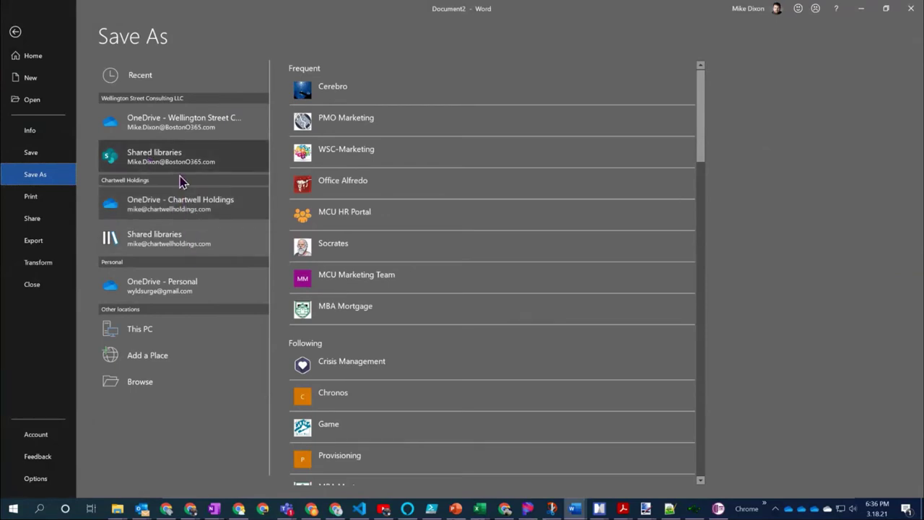
left_click(309, 158)
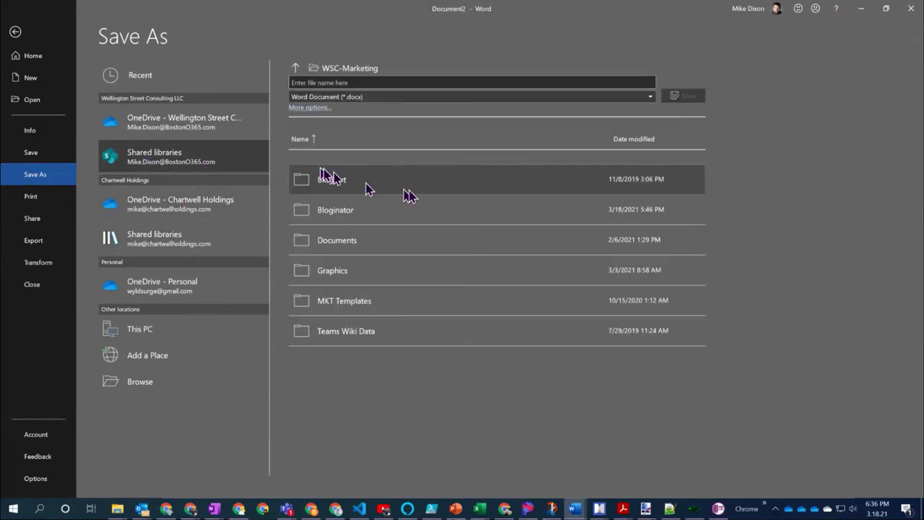
left_click(386, 212)
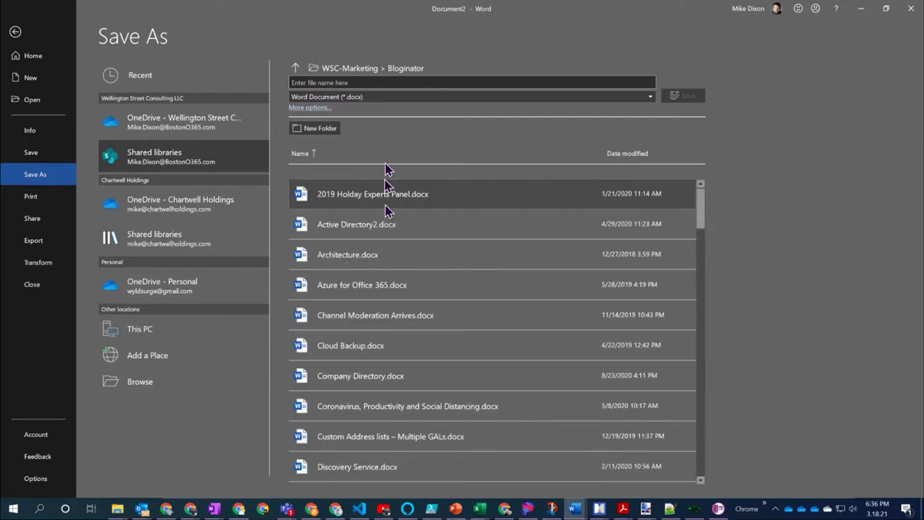
left_click(353, 79)
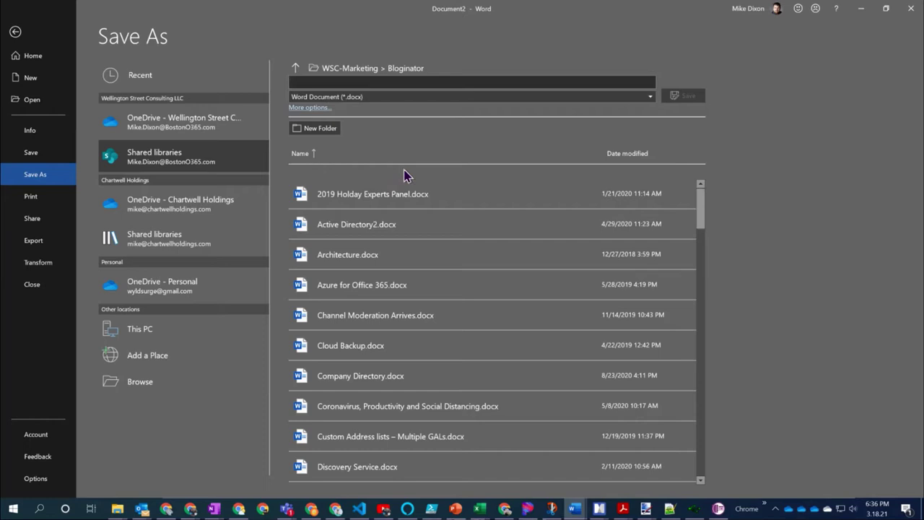
type("Bos365 Demo")
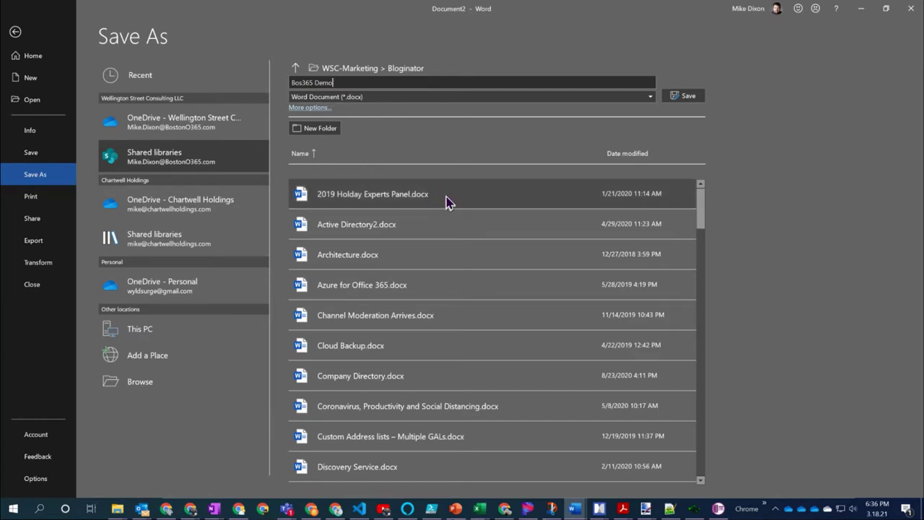
left_click(686, 101)
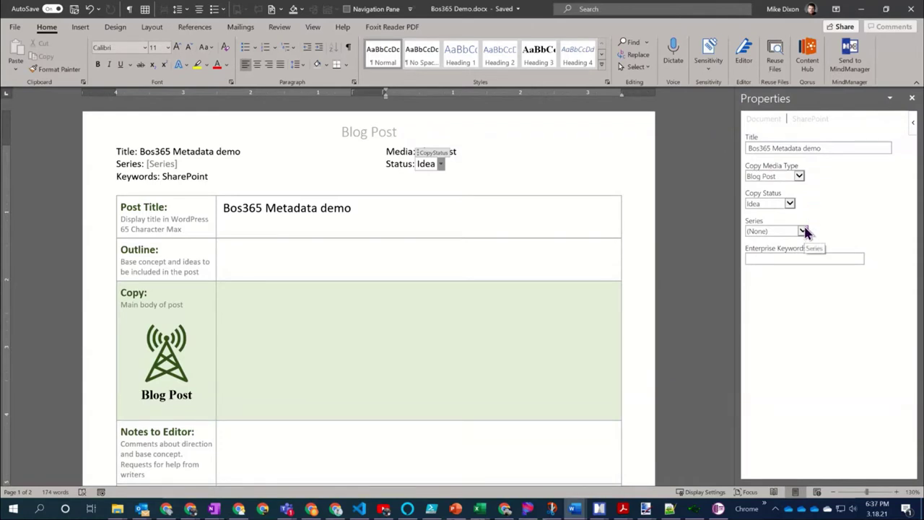
Review the Bos365 Demo post from the Copy cell down to page 2 and back
left_click(366, 327)
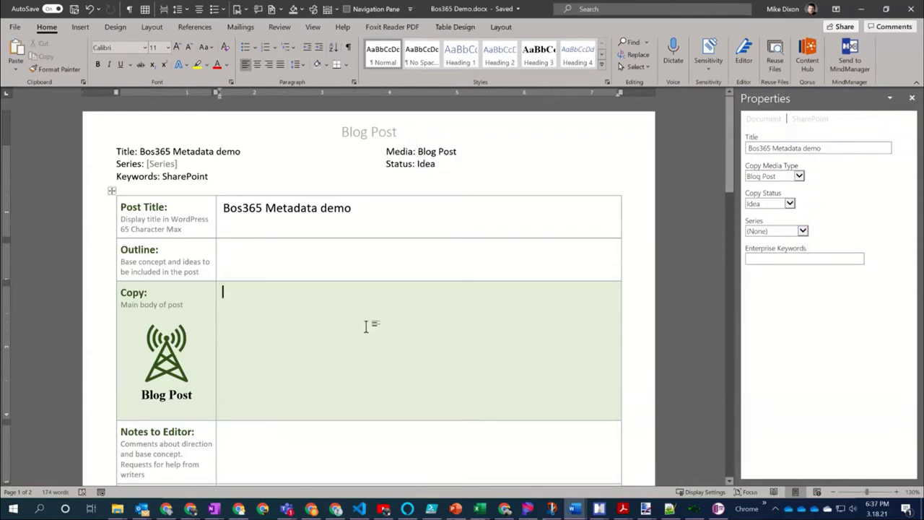
scroll(366, 327, "down", 5)
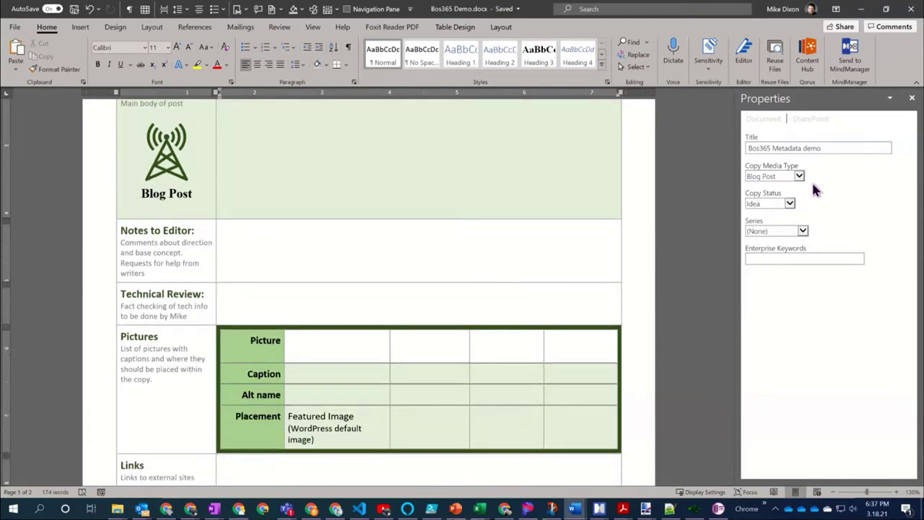
scroll(402, 260, "down", 3)
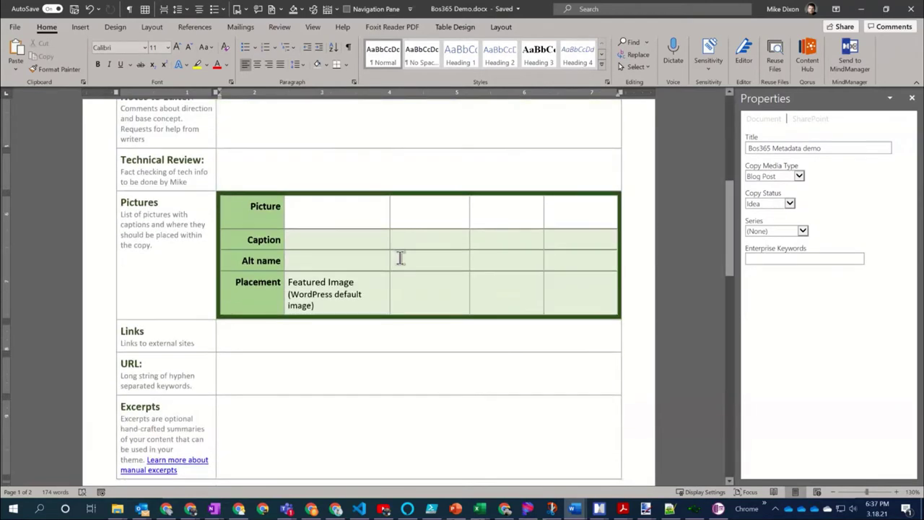
scroll(401, 258, "down", 5)
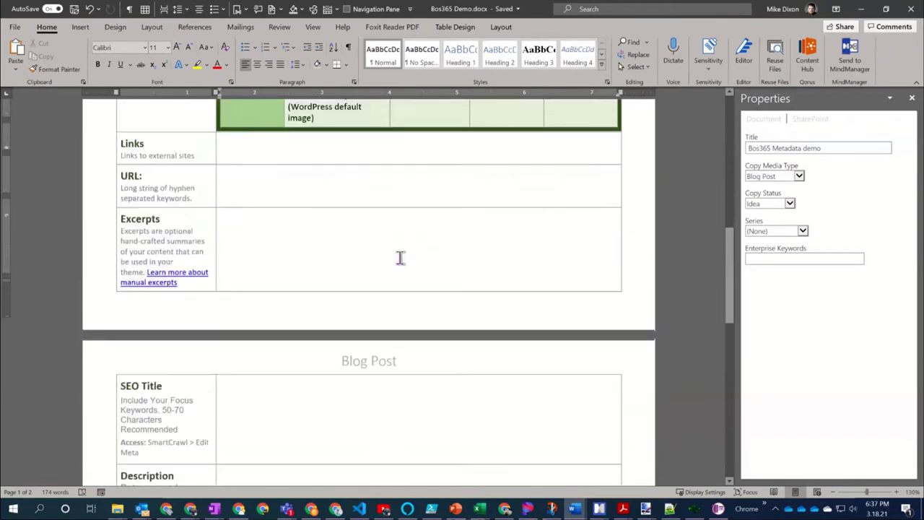
scroll(401, 259, "down", 6)
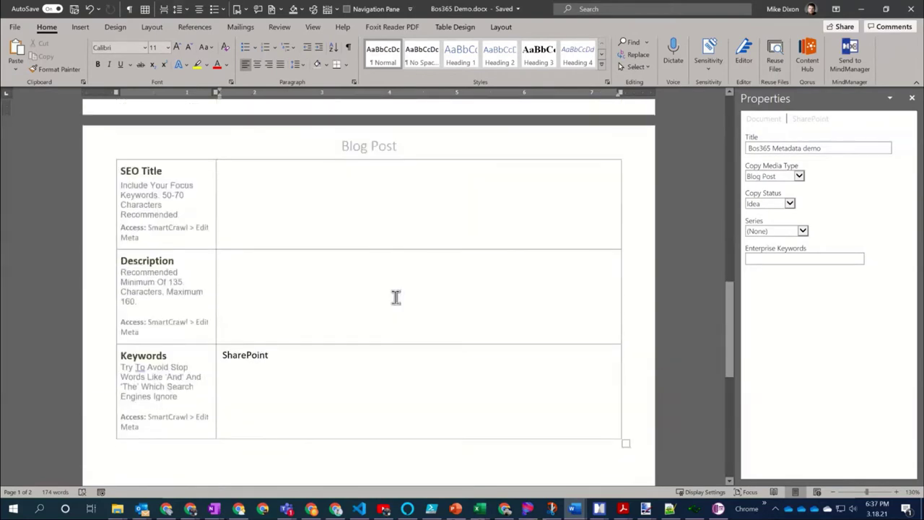
scroll(396, 297, "down", 1)
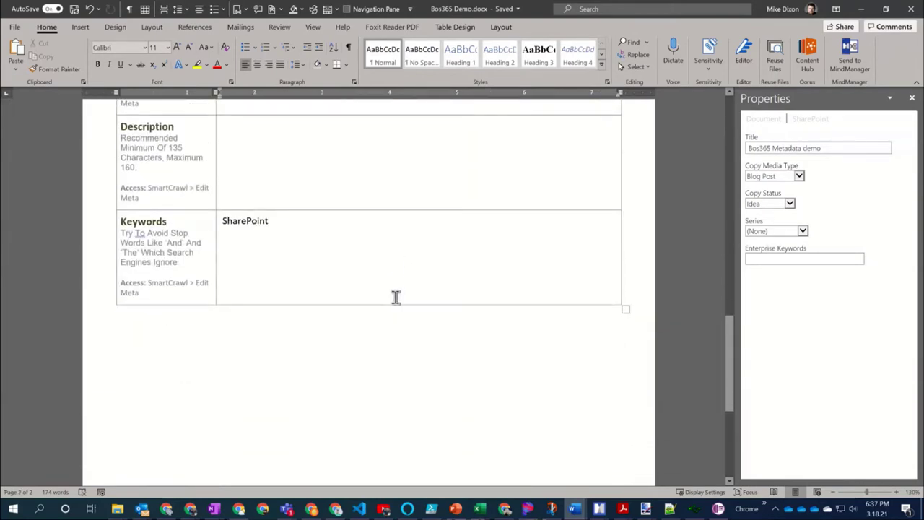
scroll(396, 297, "up", 15)
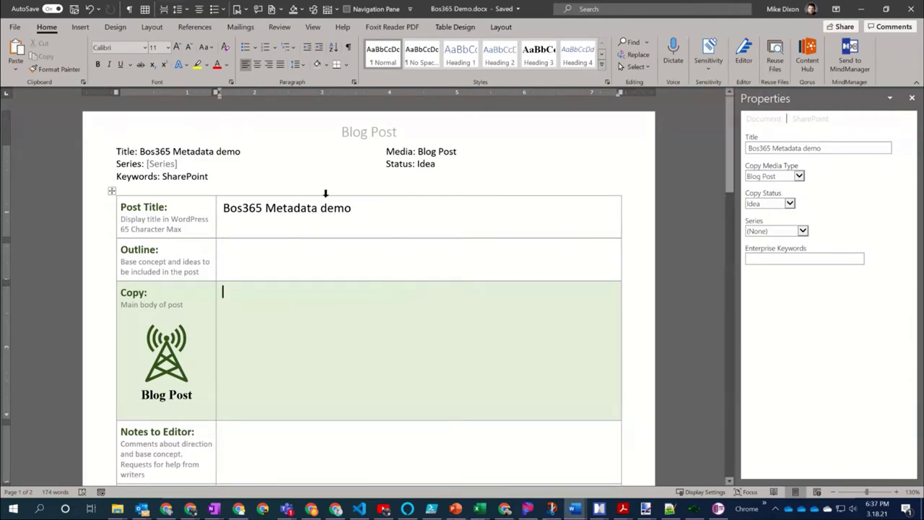
Minimize Word and switch to the Chrome SharePoint window
left_click(860, 10)
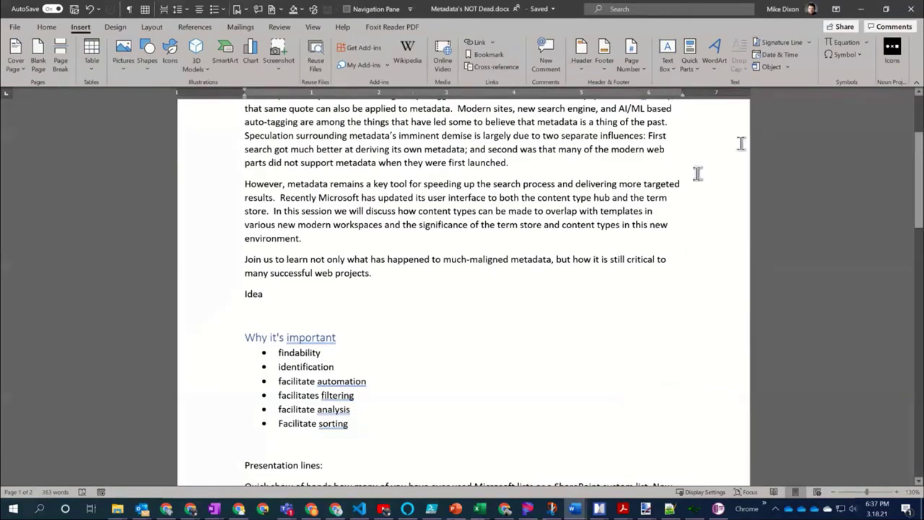
key("alt+Tab")
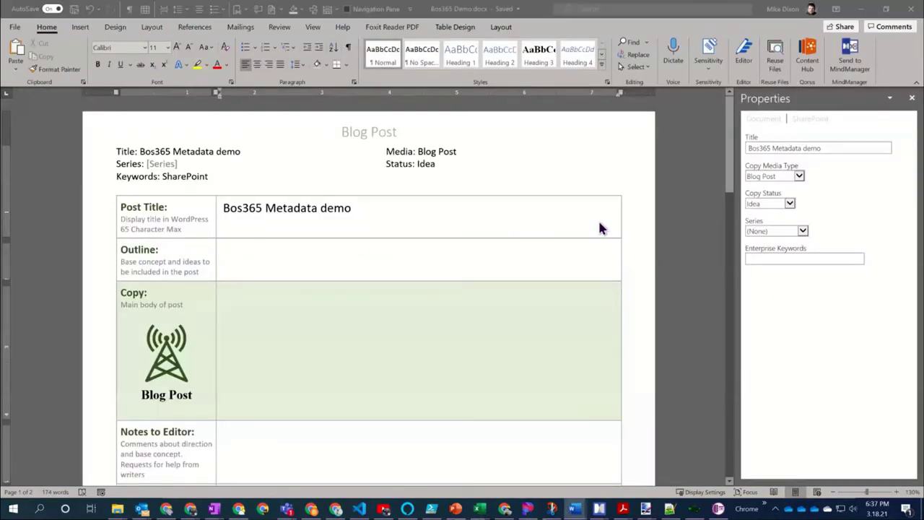
key("alt+Tab")
key("alt+Tab")
key("alt+Tab")
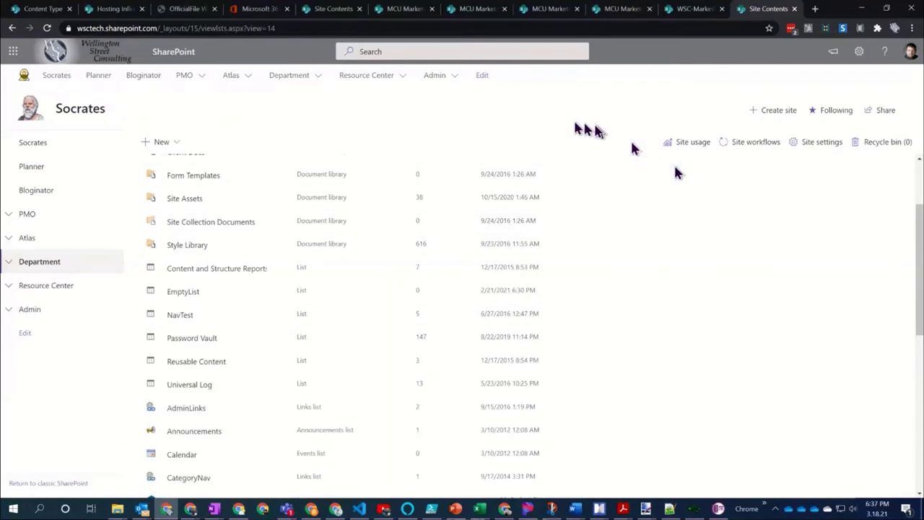
Open Bloginator's Library settings and scroll to its Content Types section
left_click(64, 191)
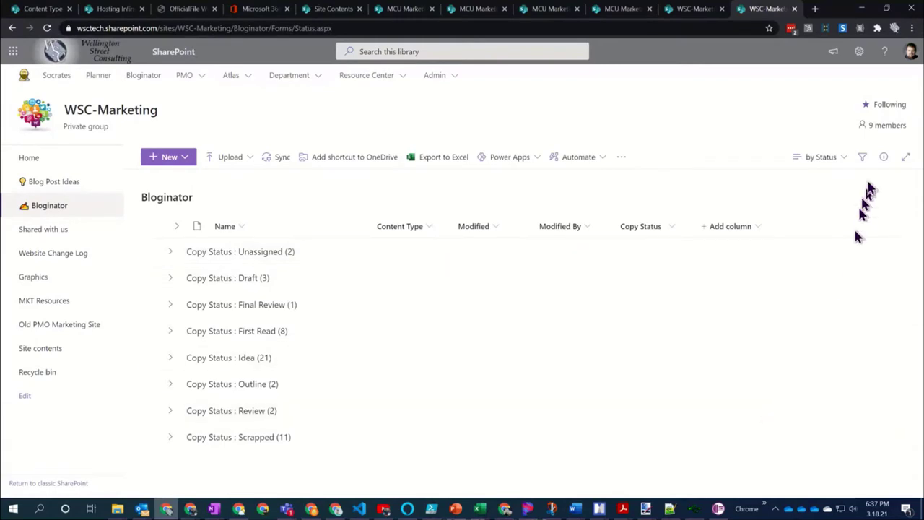
left_click(858, 51)
left_click(807, 165)
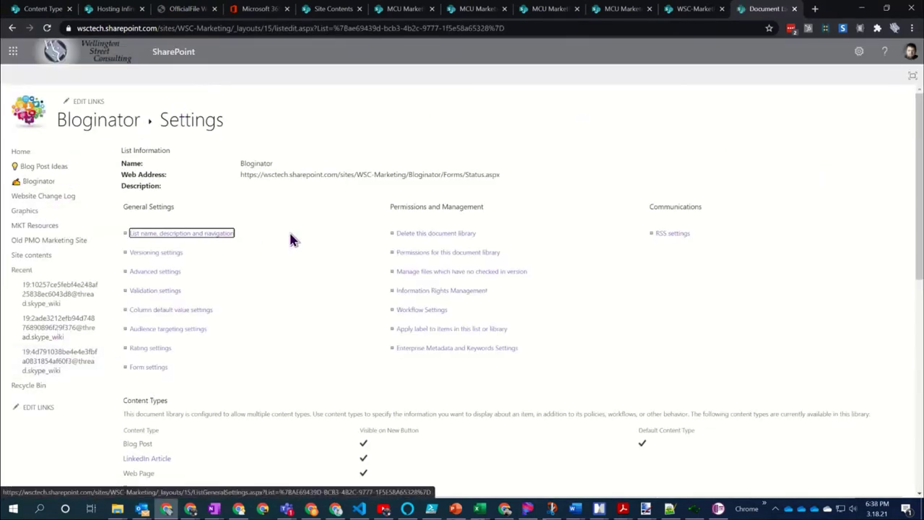
scroll(291, 239, "down", 2)
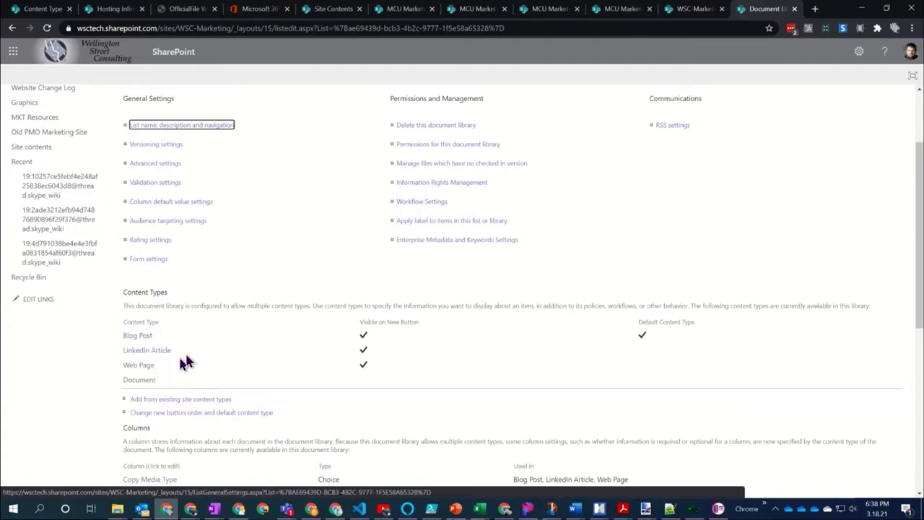
scroll(252, 294, "down", 3)
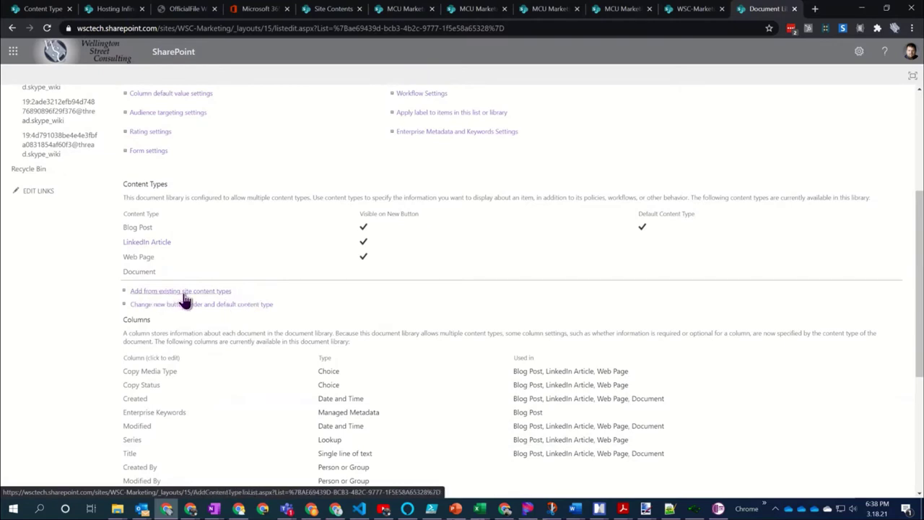
Add the White Paper and Newsletter content types from the .Bloginator group and confirm
left_click(184, 295)
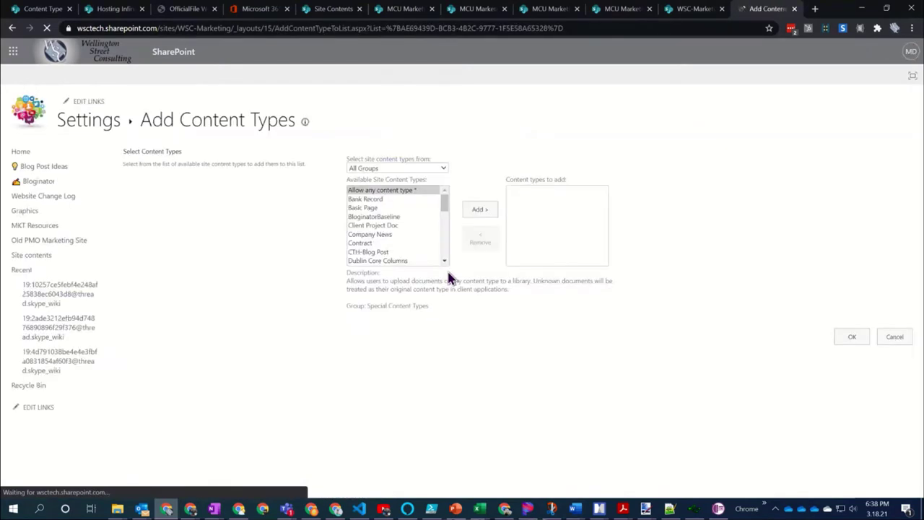
left_click(422, 169)
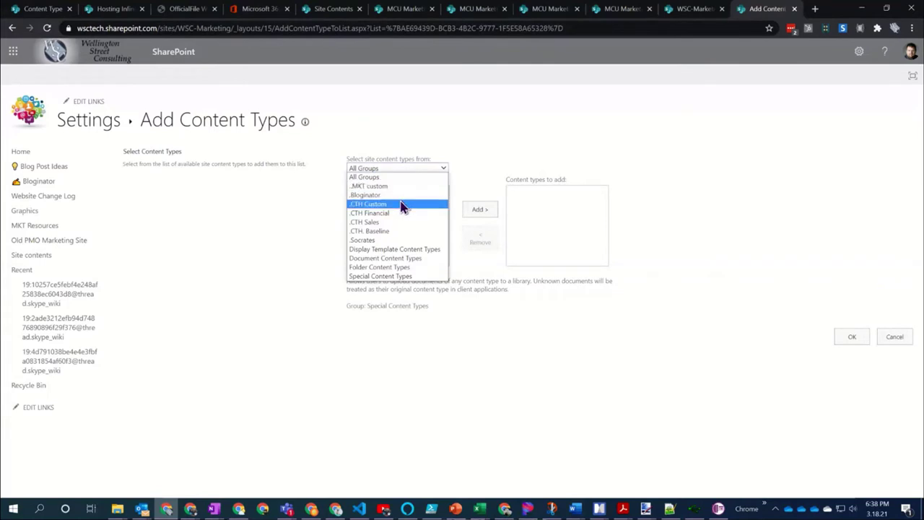
left_click(406, 196)
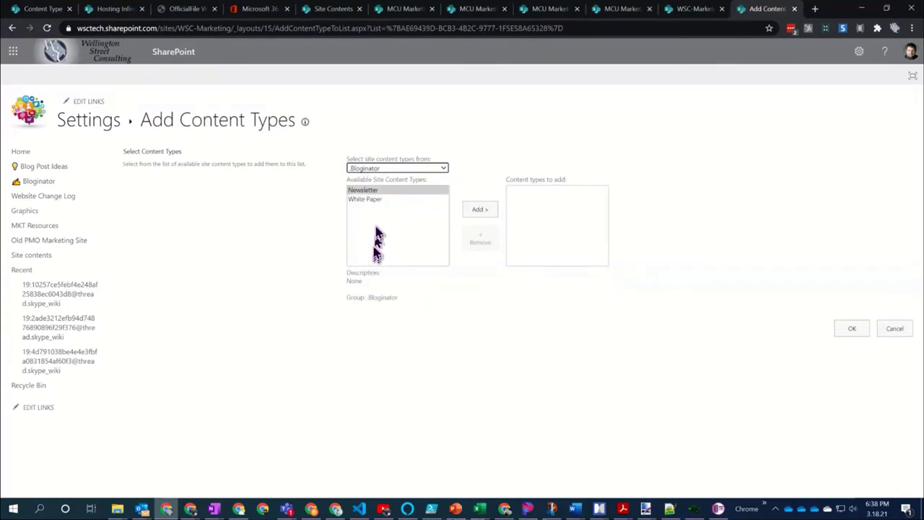
left_click(367, 200)
left_click(480, 209)
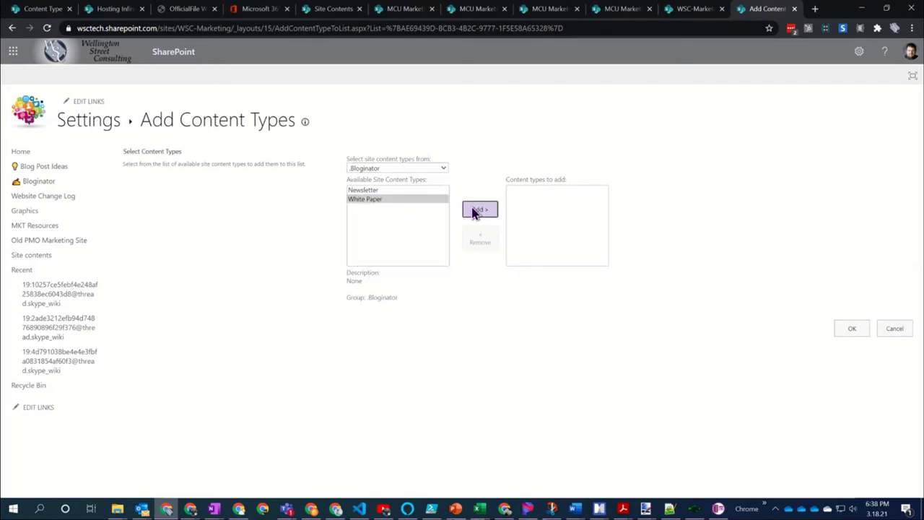
left_click(379, 190)
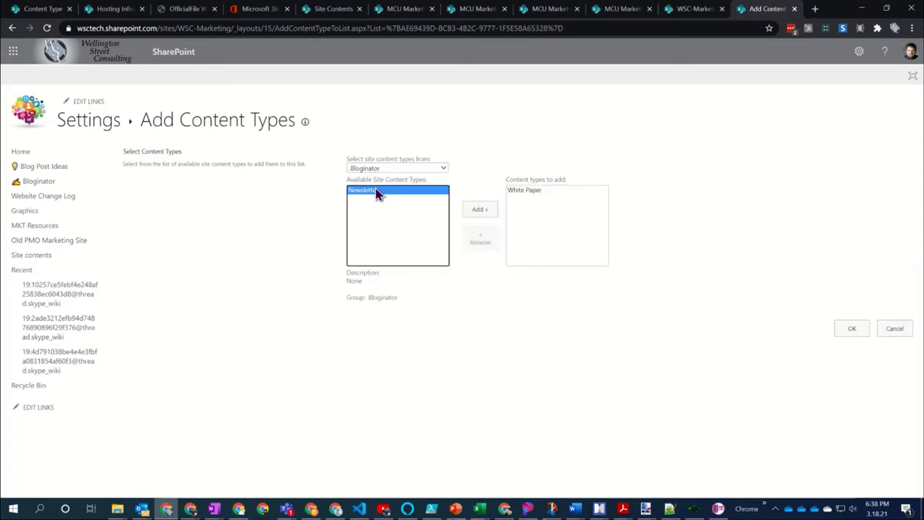
left_click(486, 211)
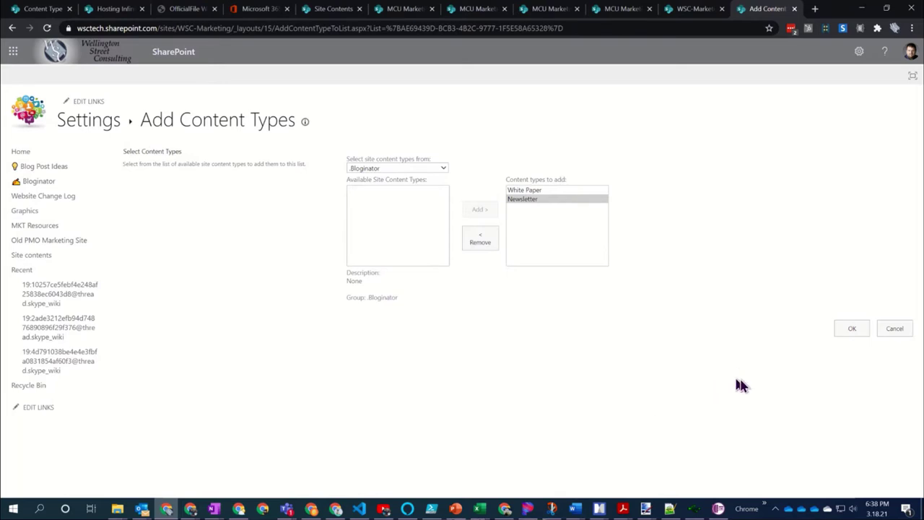
left_click(851, 329)
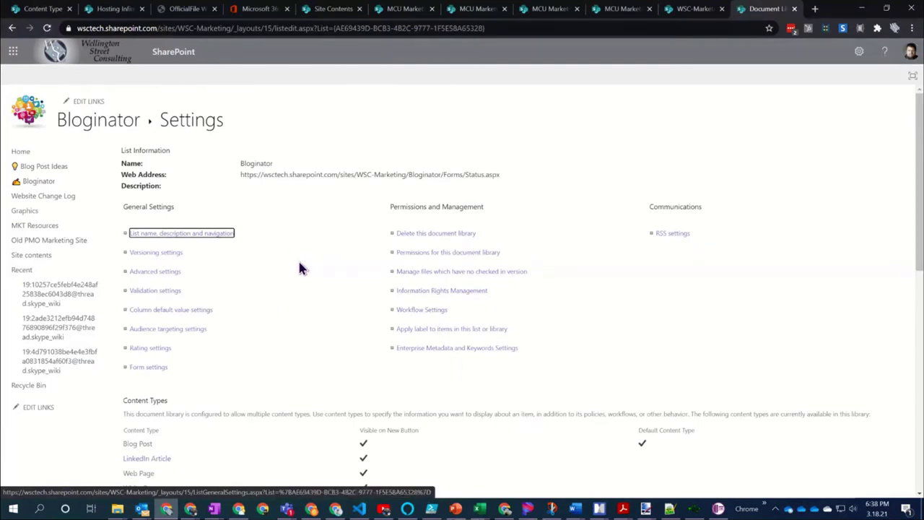
scroll(299, 263, "down", 2)
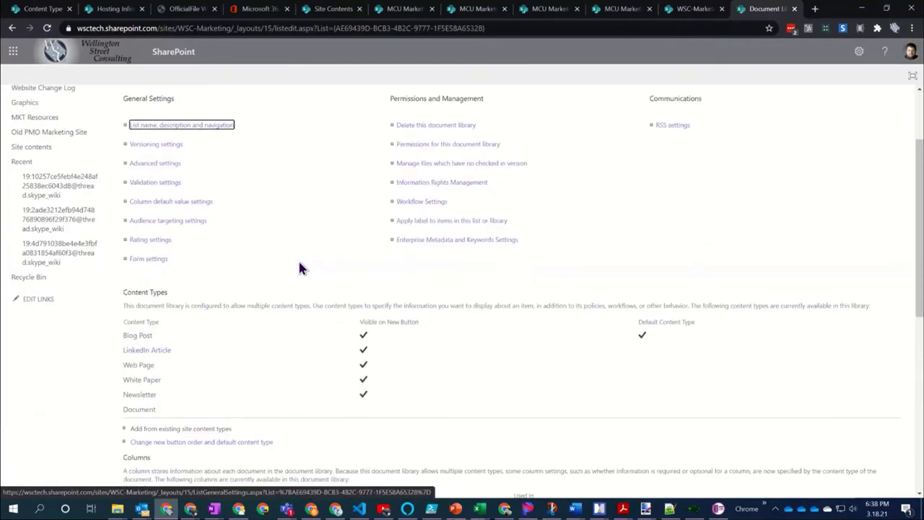
scroll(299, 268, "down", 3)
scroll(300, 268, "up", 1)
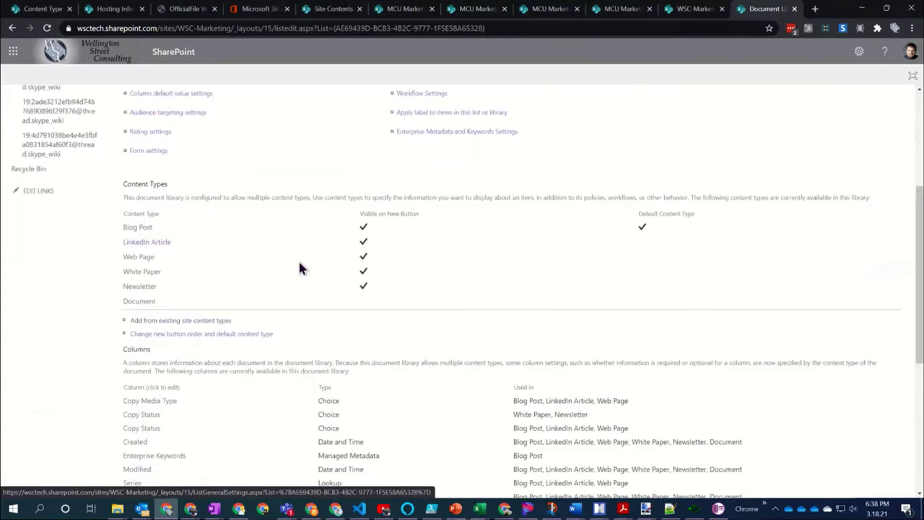
left_click(208, 324)
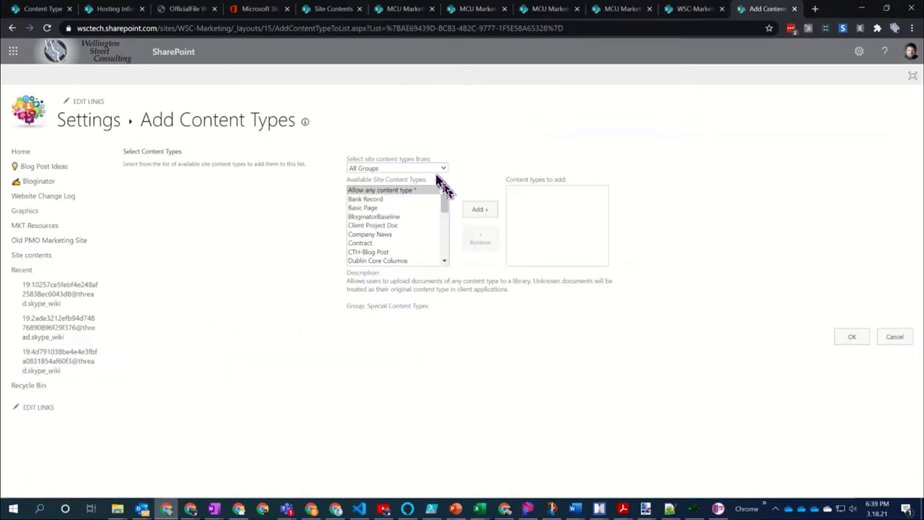
left_click(434, 170)
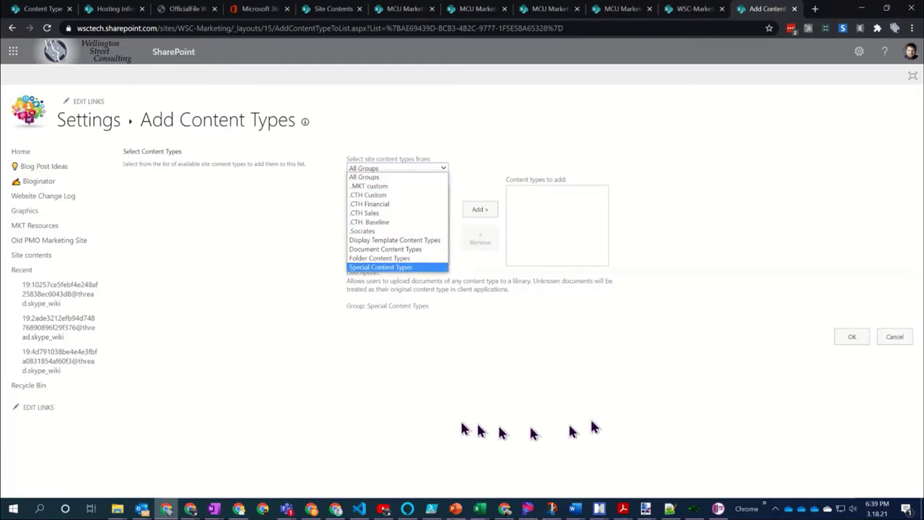
left_click(623, 374)
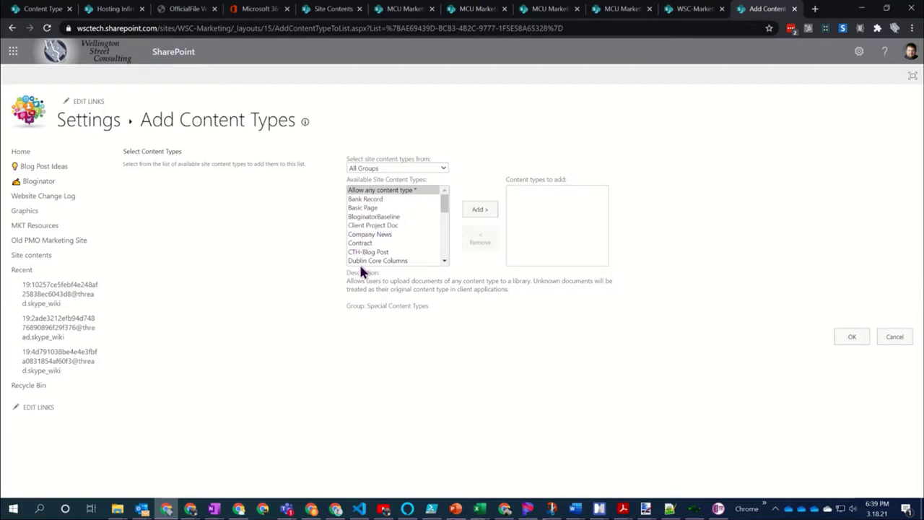
left_click(368, 169)
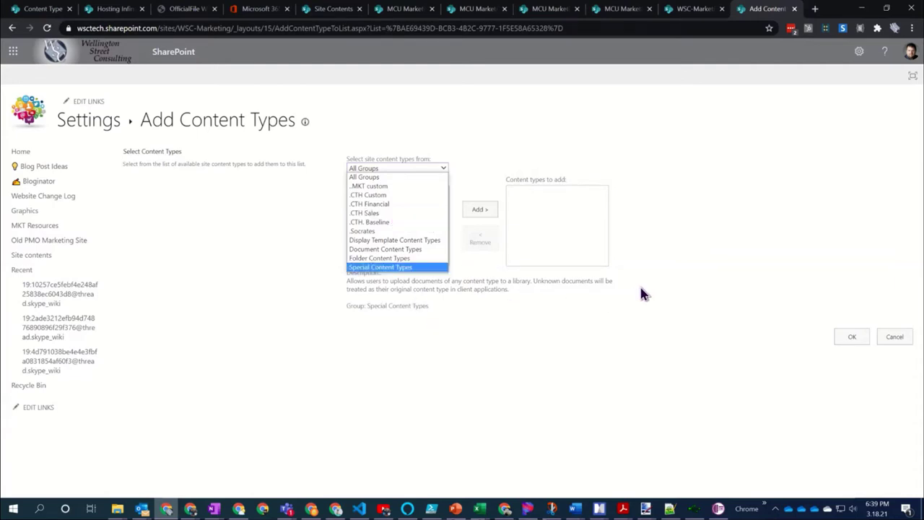
left_click(395, 197)
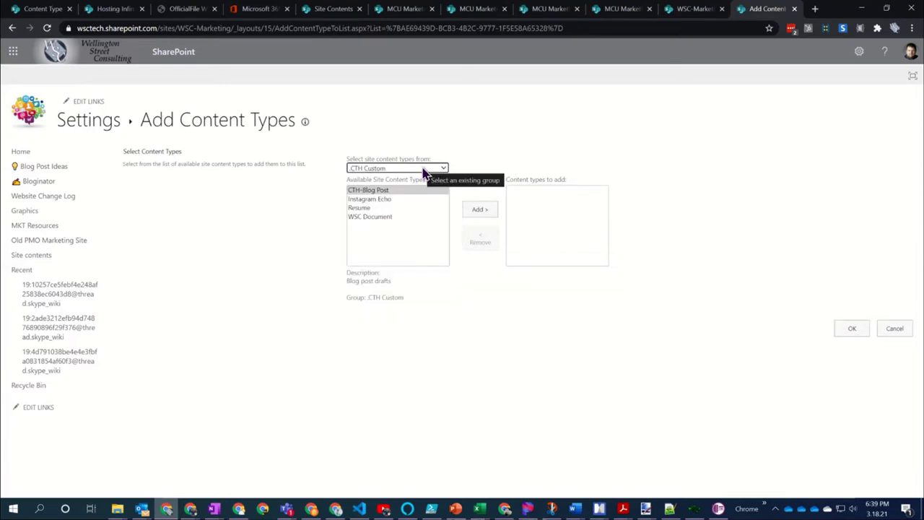
left_click(374, 200)
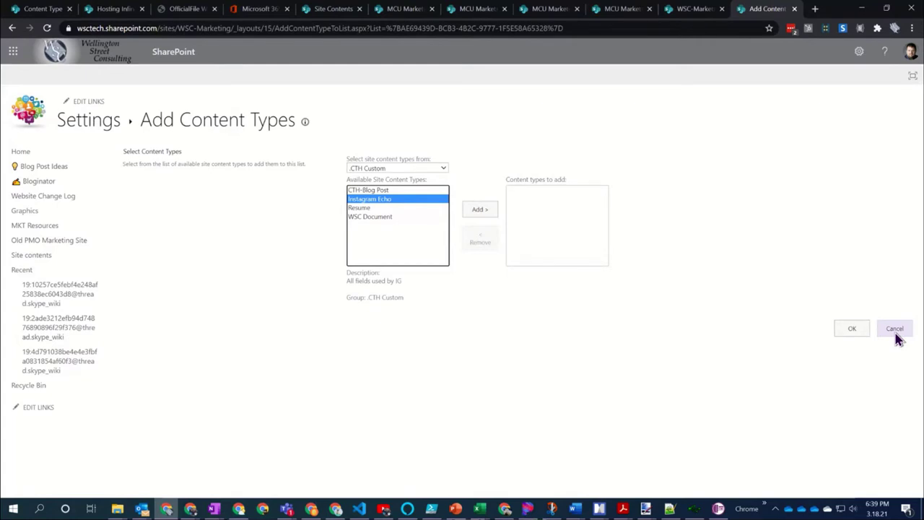
left_click(895, 330)
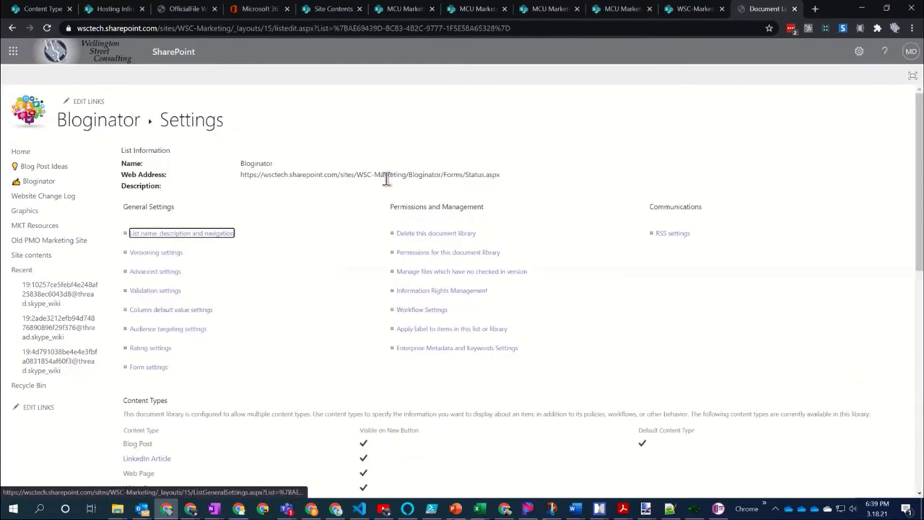
Leave the library settings page and go to the Bloginator library from the left navigation
scroll(300, 209, "down", 3)
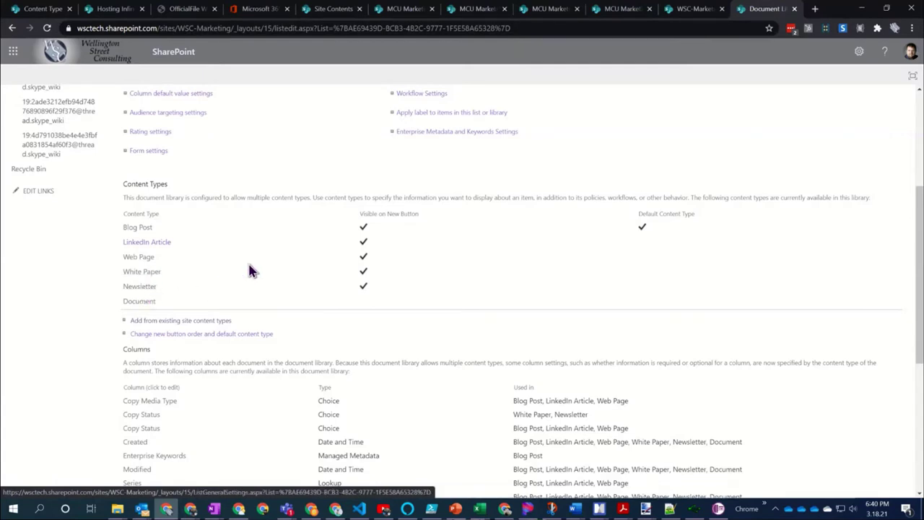
scroll(249, 271, "up", 3)
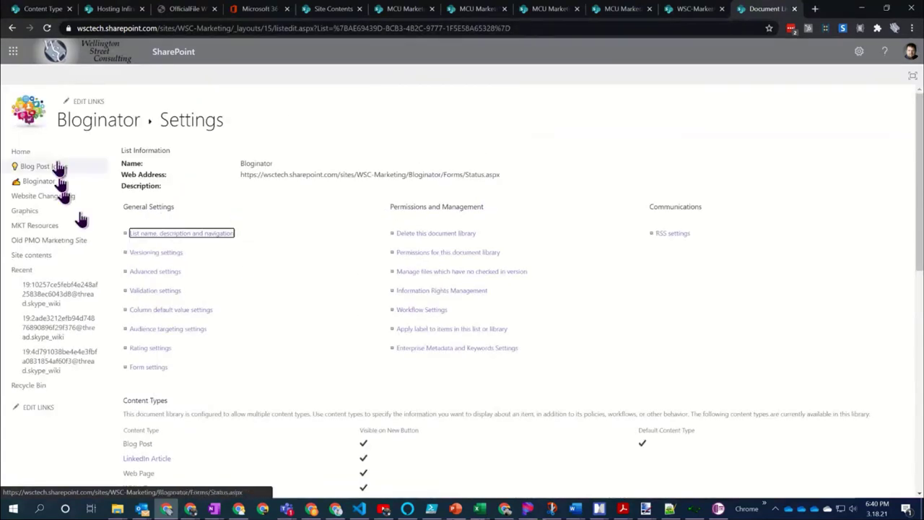
left_click(45, 184)
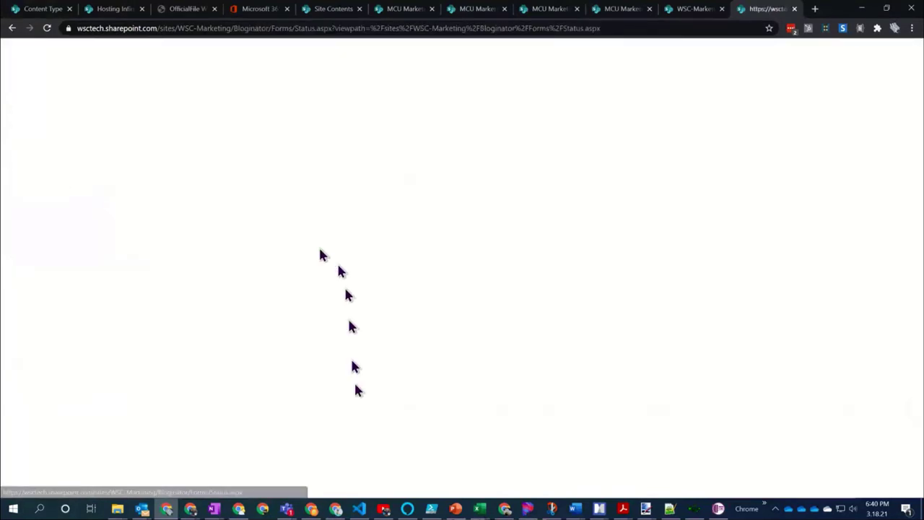
Create a new White Paper document from Bloginator's New menu, then set the Word window aside
left_click(183, 159)
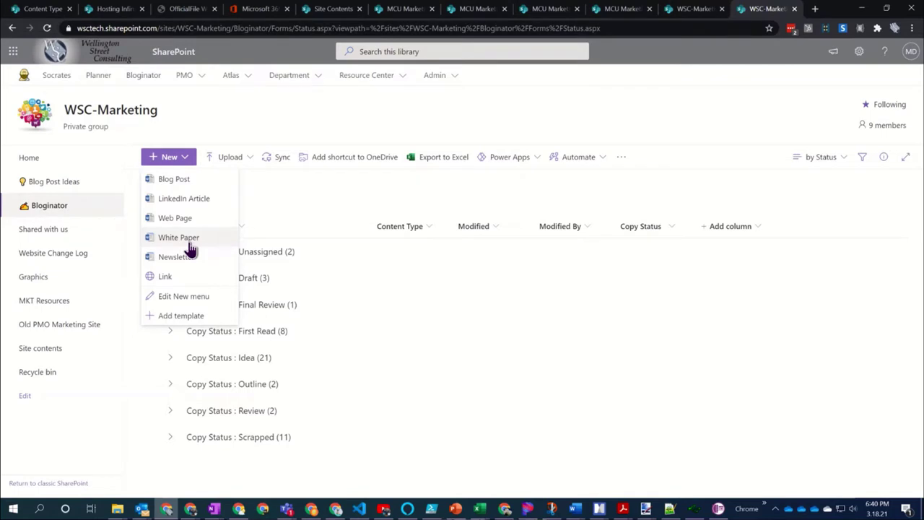
left_click(189, 246)
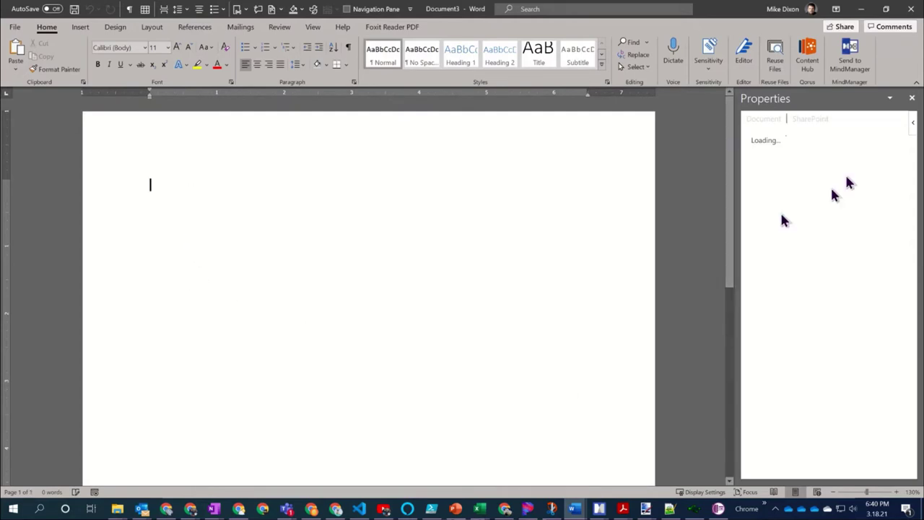
left_click(861, 15)
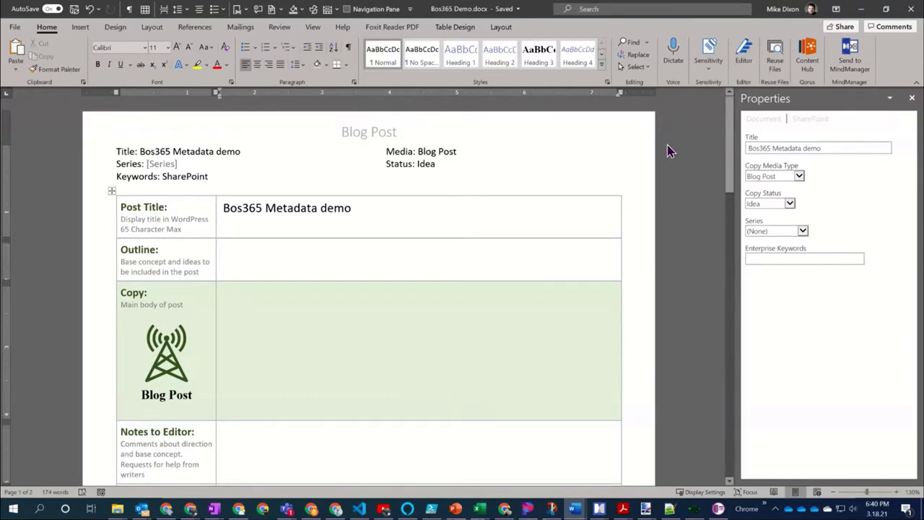
Switch from Word to the WSC-Marketing - Bloginator Chrome window with Alt+Tab
key("alt+Tab")
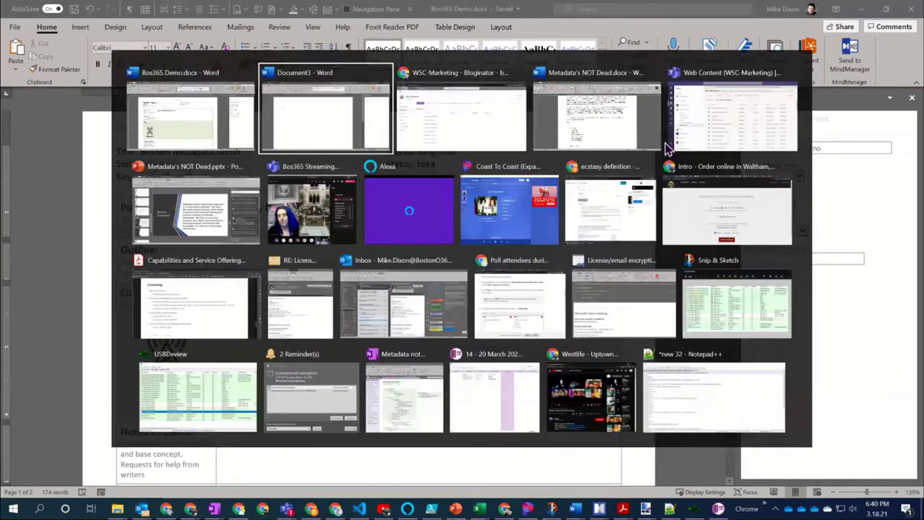
key("alt+Tab")
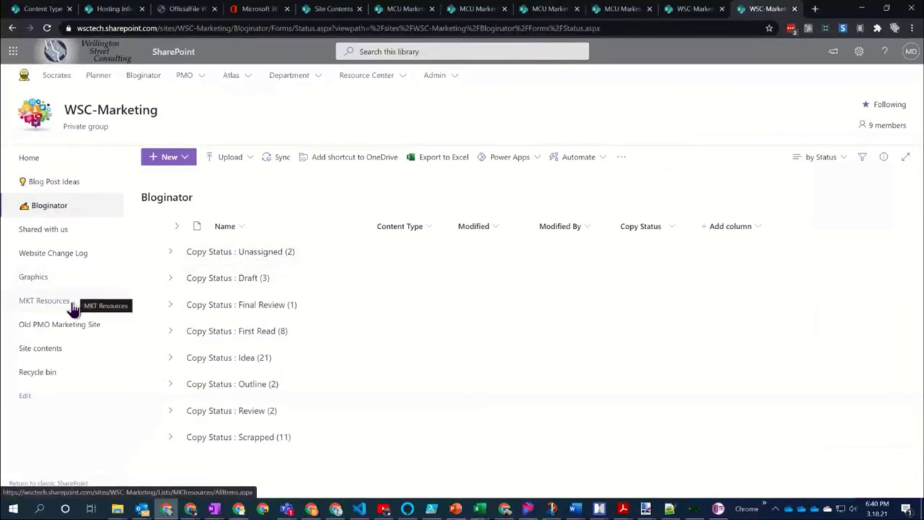
Open the MKT Templates library through Site contents and look over its template files
left_click(56, 352)
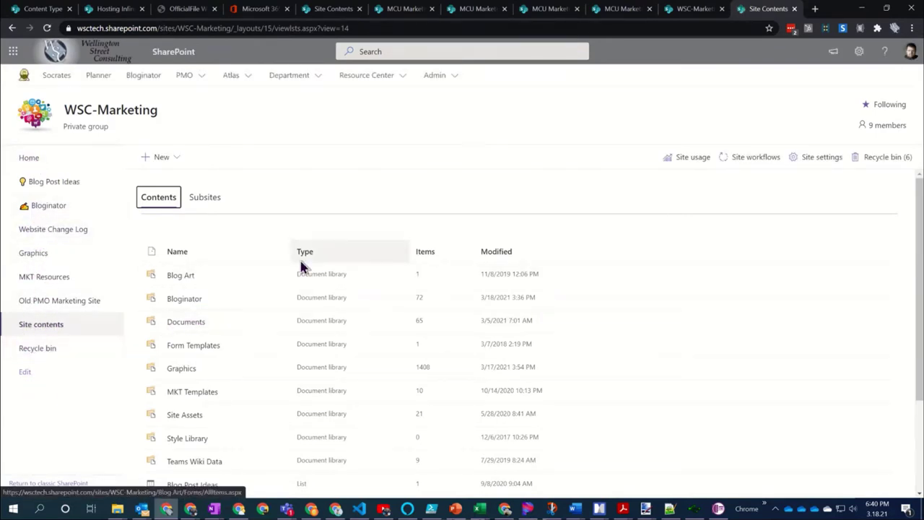
left_click(193, 395)
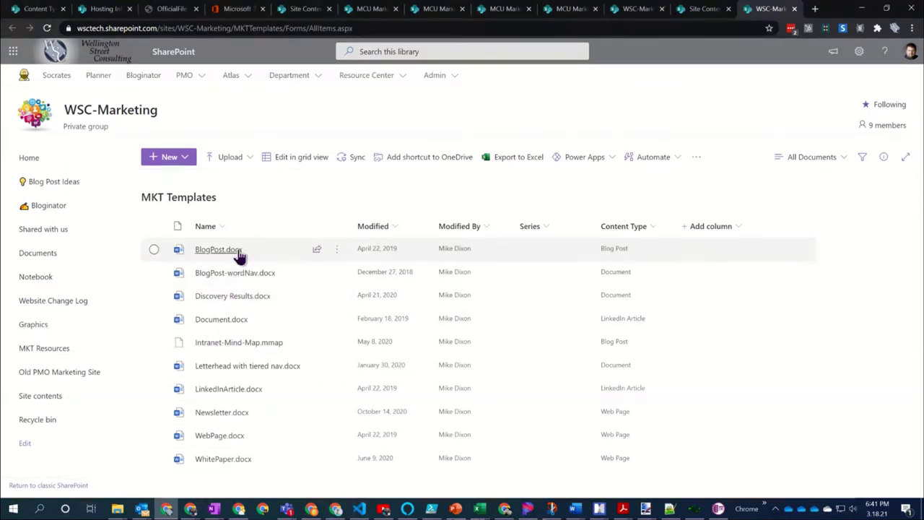
mouse_move(235, 249)
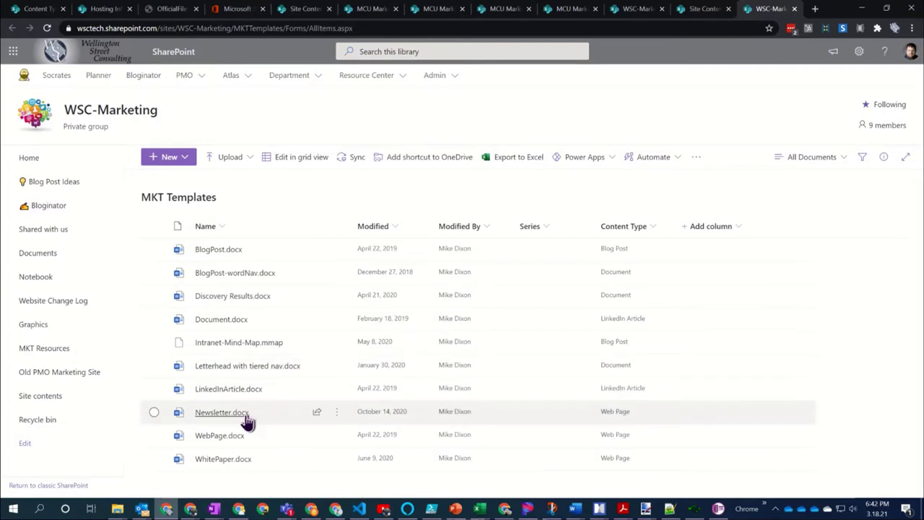
mouse_move(219, 418)
Open Newsletter.docx in the Word desktop app from its ⋮ actions menu
left_click(337, 413)
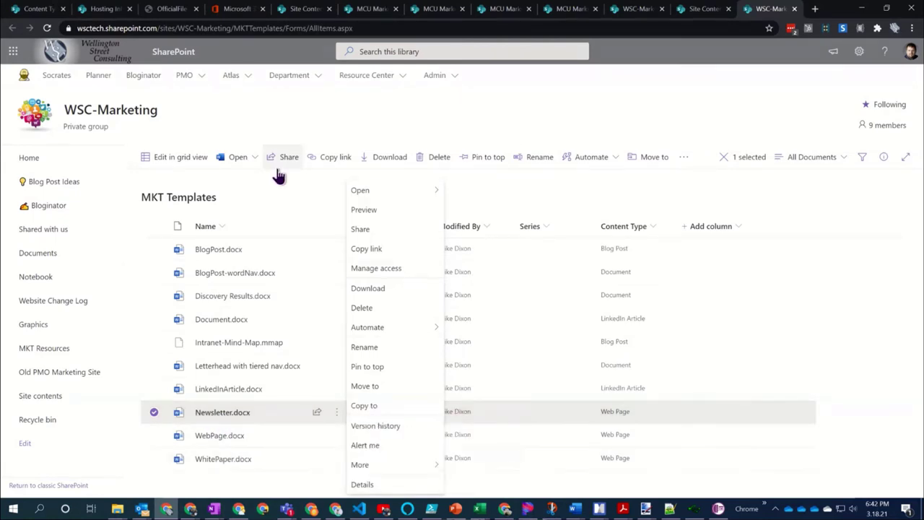
left_click(233, 421)
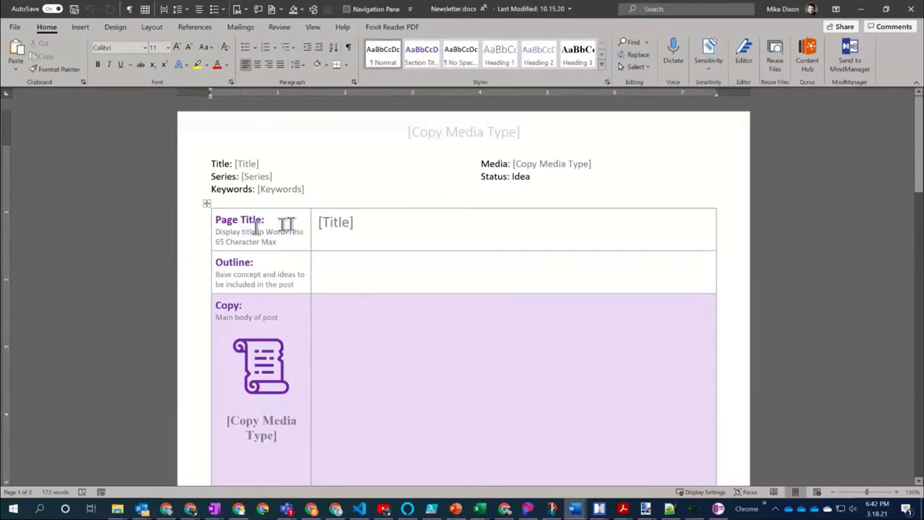
Close the Newsletter.docx and Bos365 Demo.docx windows in Word
scroll(452, 303, "down", 7)
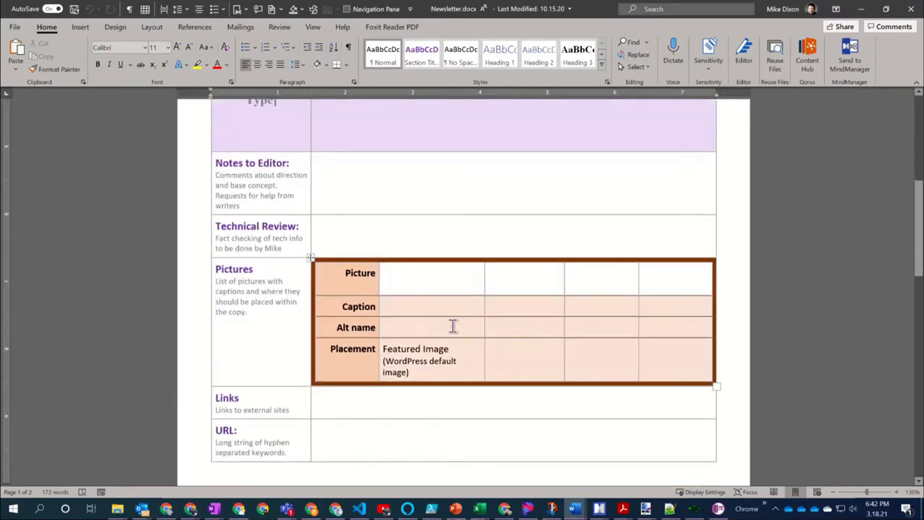
scroll(444, 353, "down", 2)
scroll(445, 353, "up", 10)
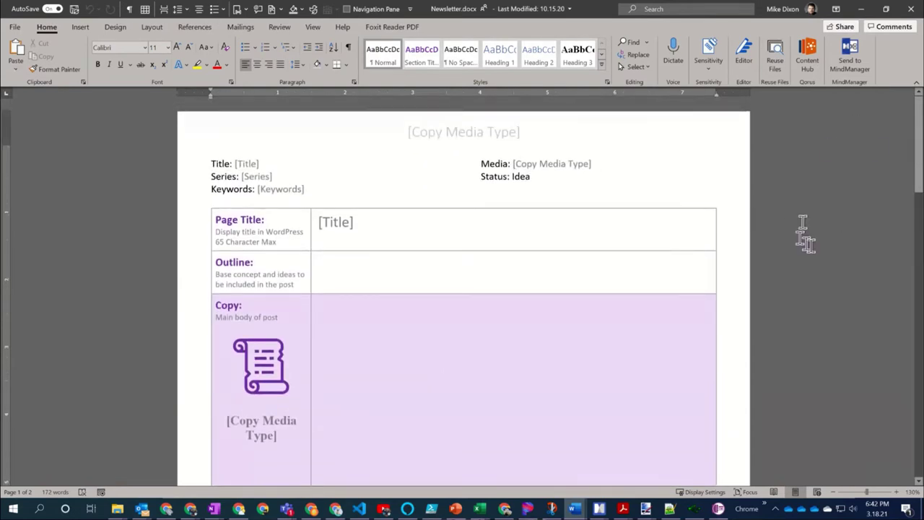
left_click(910, 13)
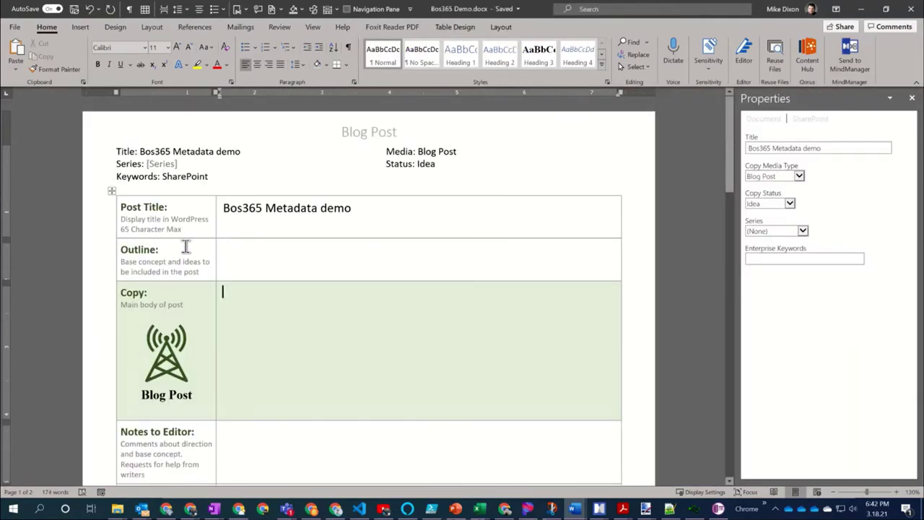
left_click(909, 13)
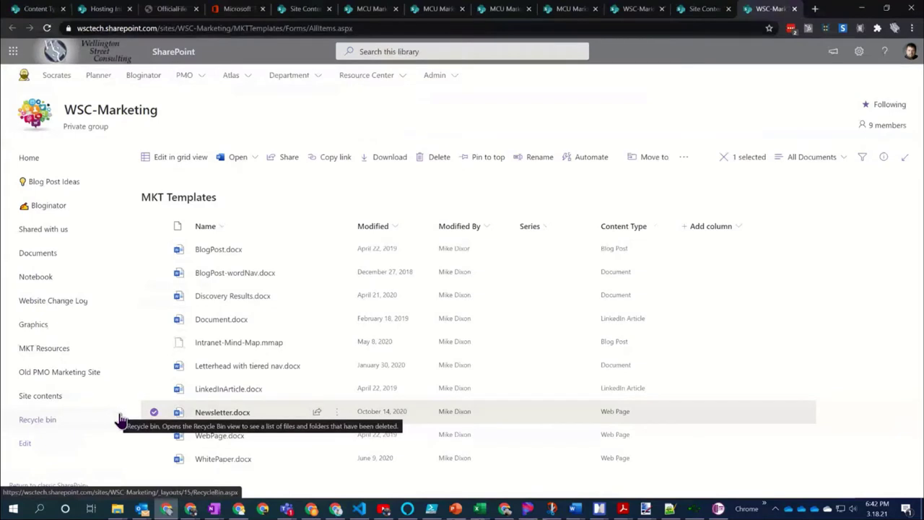
Open the details pane for Newsletter.docx in MKT Templates
mouse_move(237, 438)
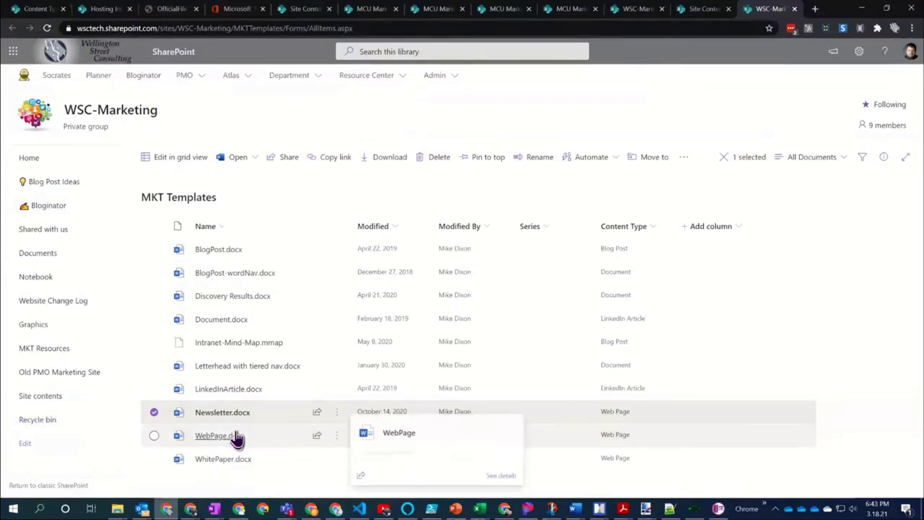
mouse_move(336, 418)
left_click(336, 417)
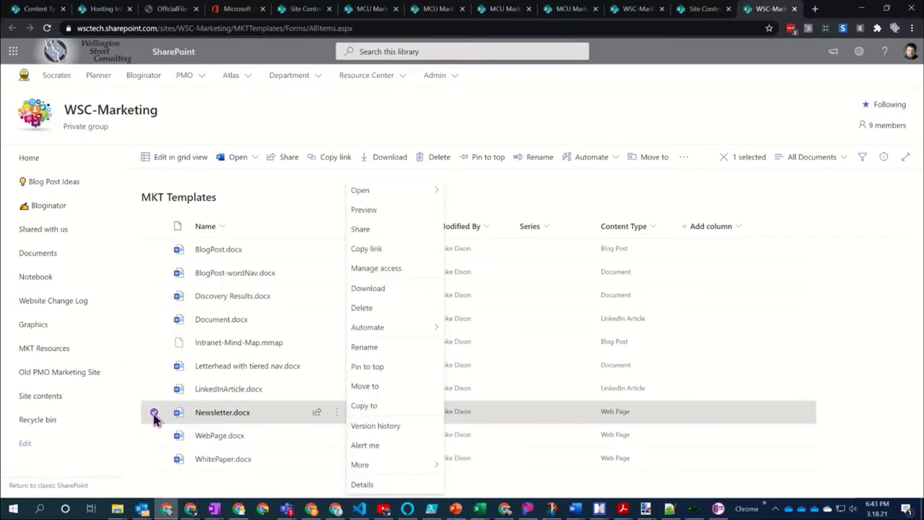
left_click(882, 160)
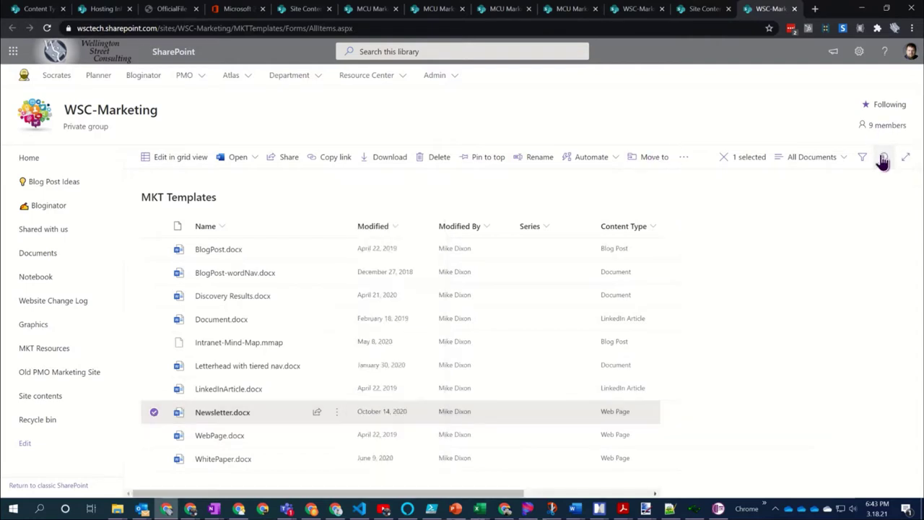
left_click(882, 160)
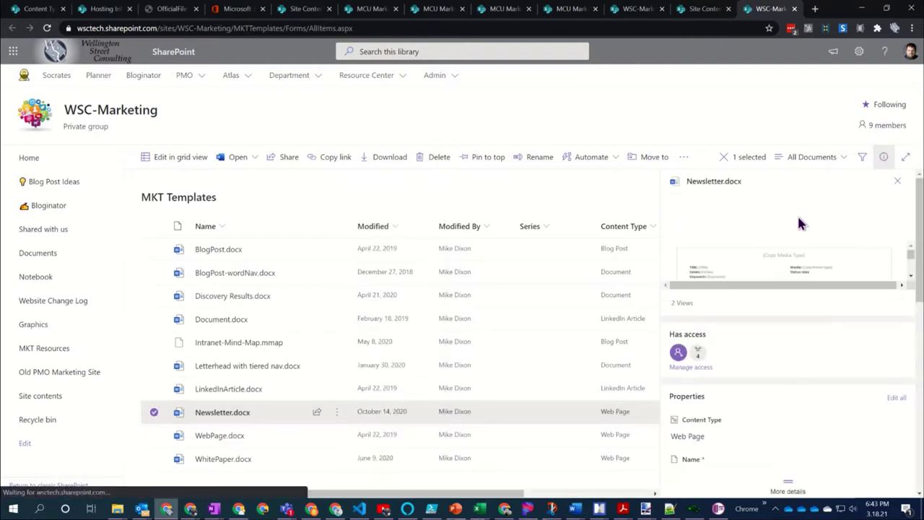
Copy the direct Path link to Newsletter.docx from the details pane
scroll(765, 304, "down", 5)
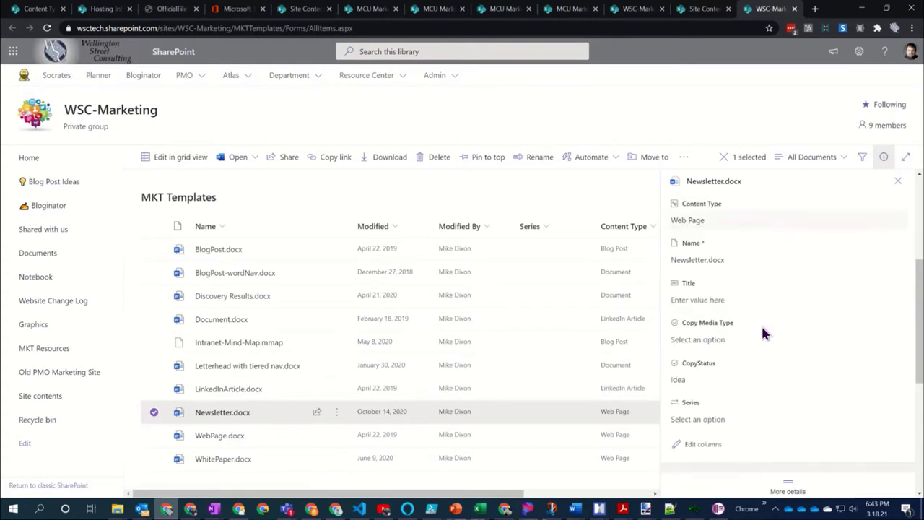
scroll(764, 333, "down", 3)
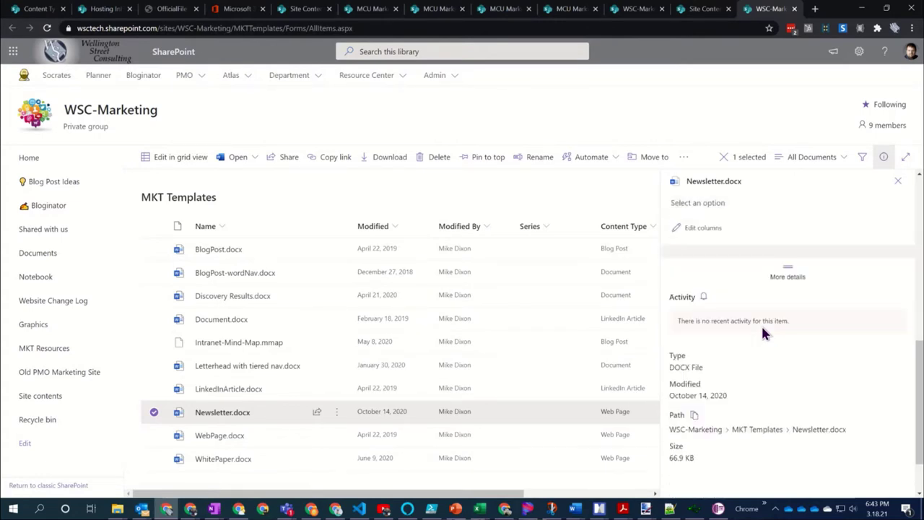
scroll(763, 333, "down", 1)
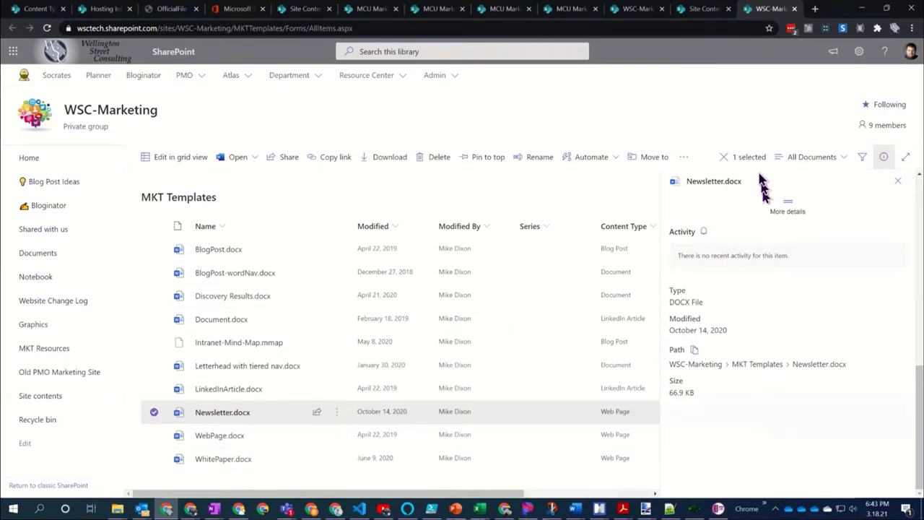
left_click(693, 351)
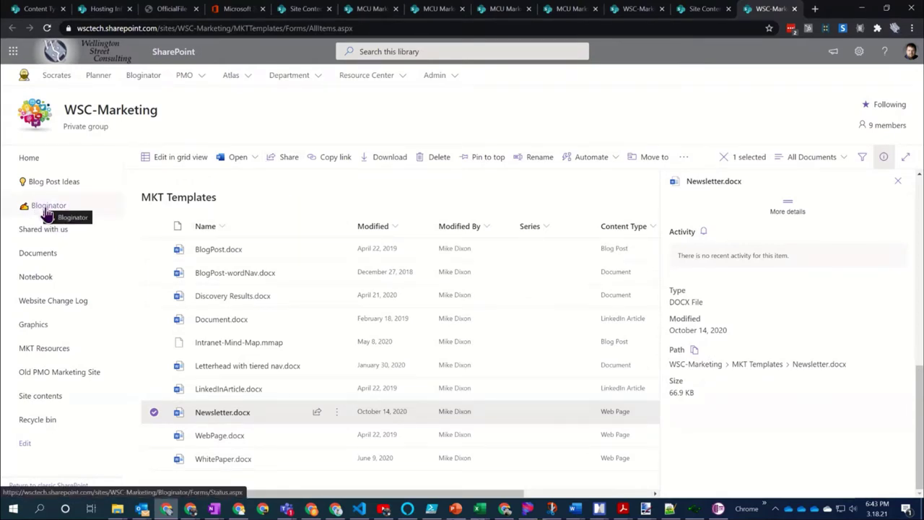
Open Bloginator's Library settings and select the Newsletter content type
left_click(45, 212)
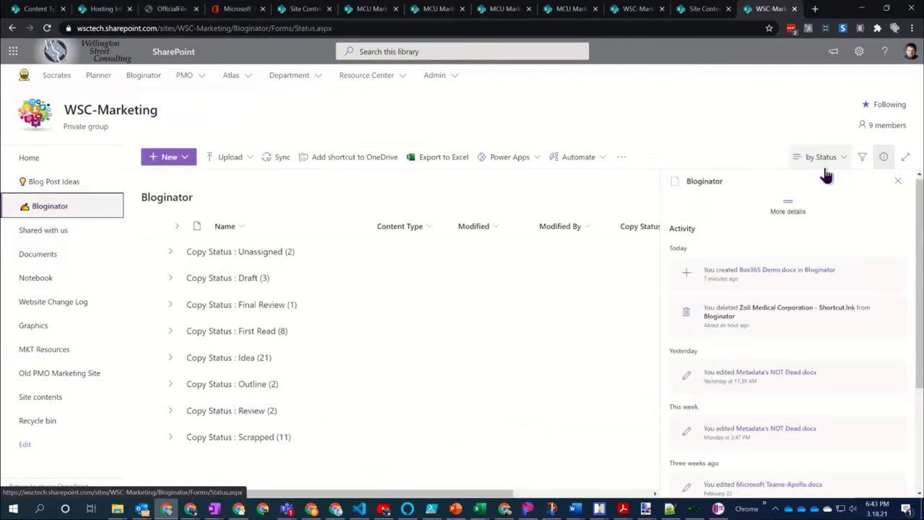
left_click(859, 52)
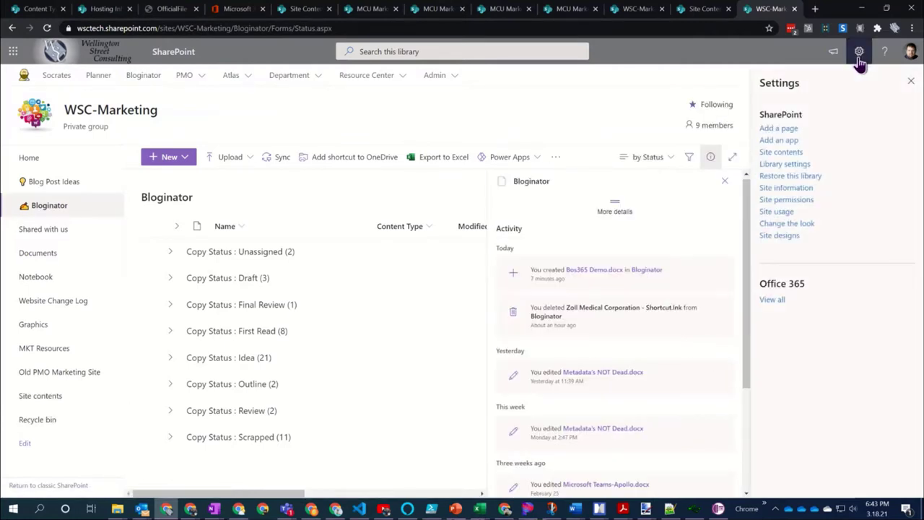
left_click(778, 166)
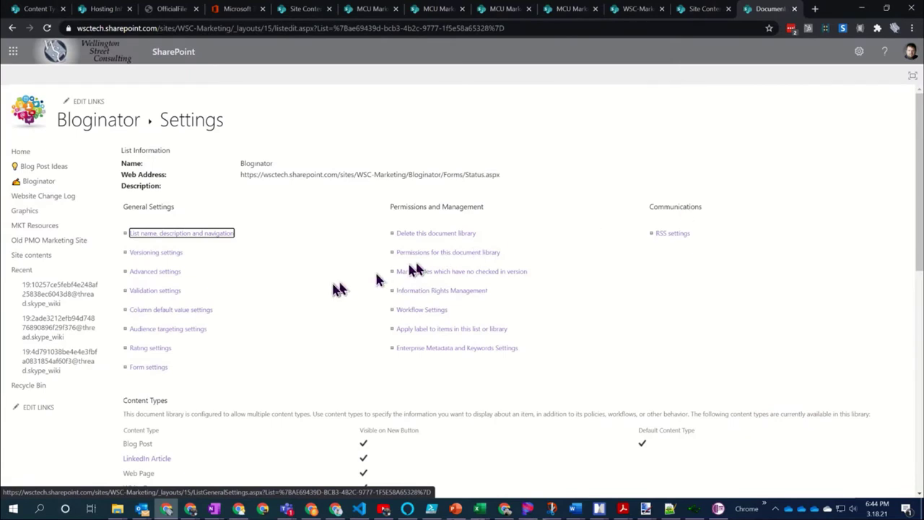
scroll(336, 289, "down", 3)
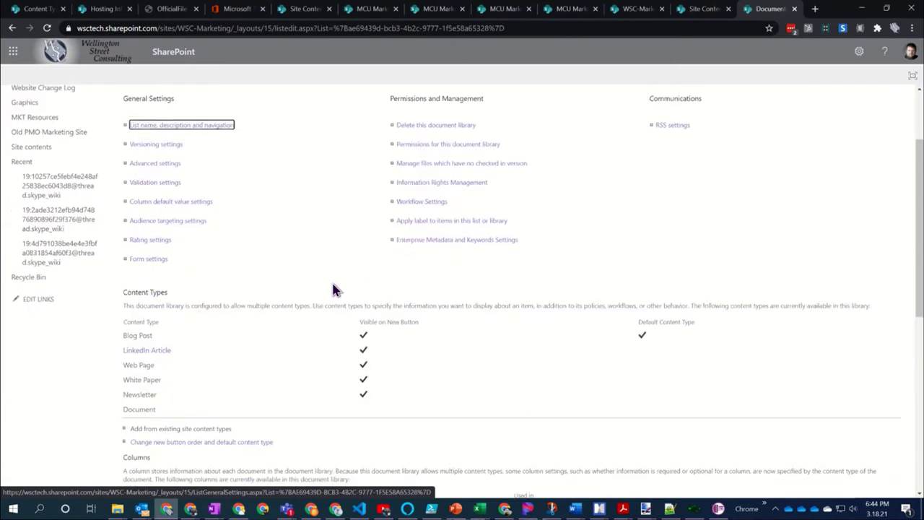
left_click(145, 396)
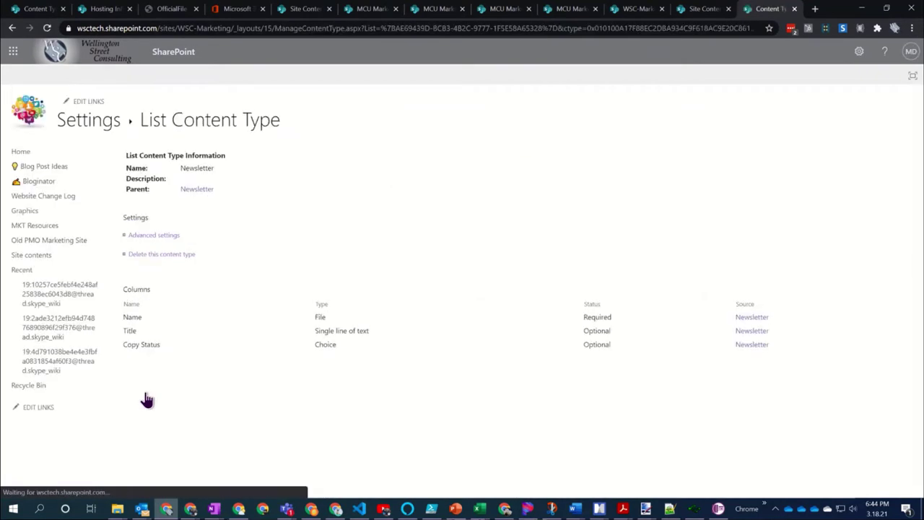
In Advanced settings, replace template.dotx with the pasted Newsletter.docx URL, attempt saving, then go back
left_click(159, 236)
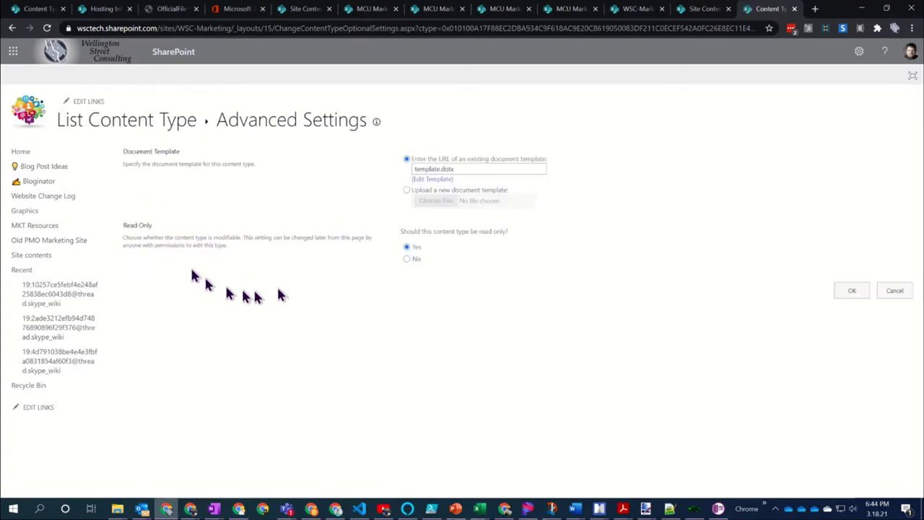
left_click(407, 190)
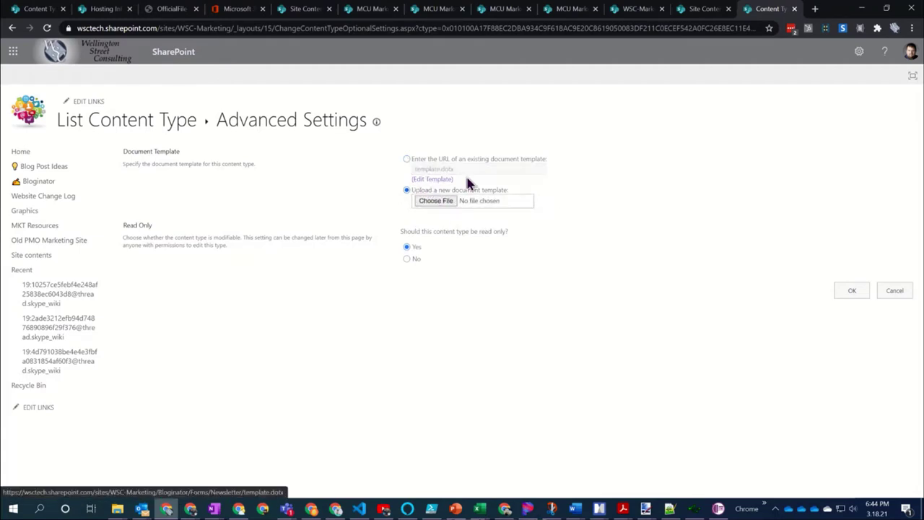
left_click(406, 159)
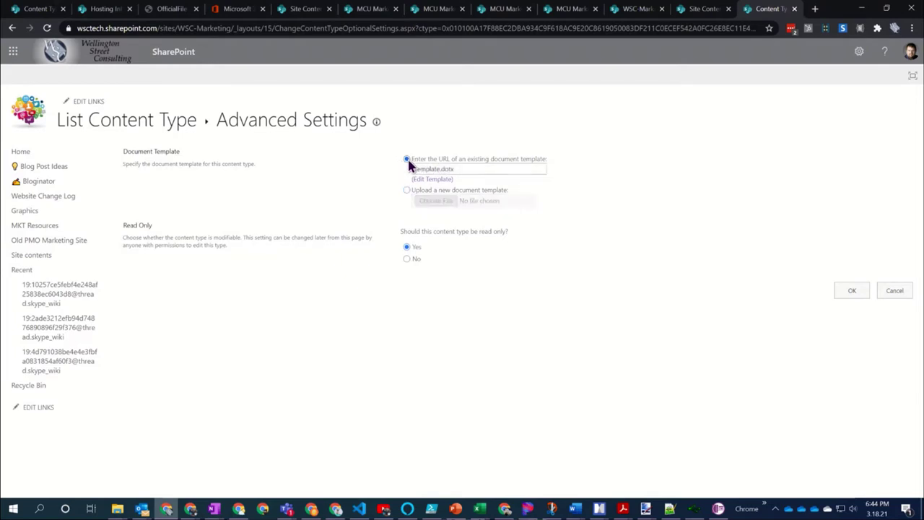
left_click_drag(466, 171, 402, 181)
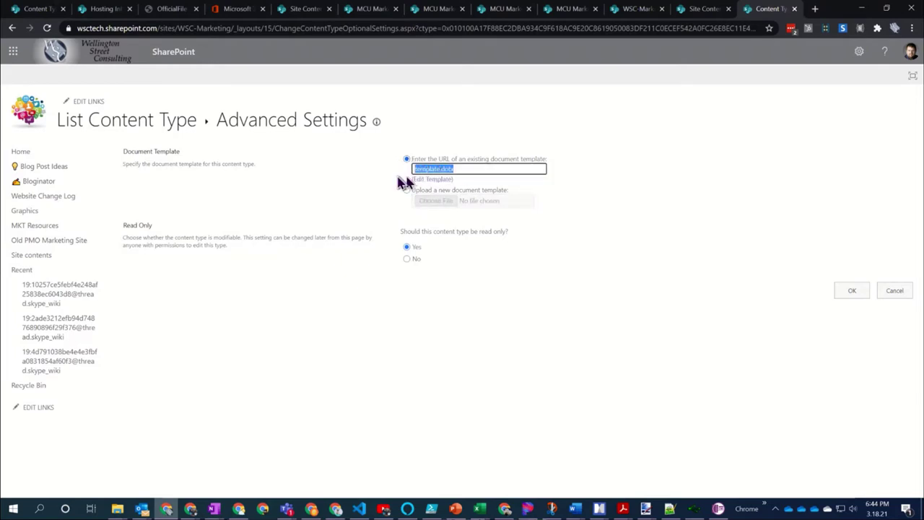
key("ctrl+v")
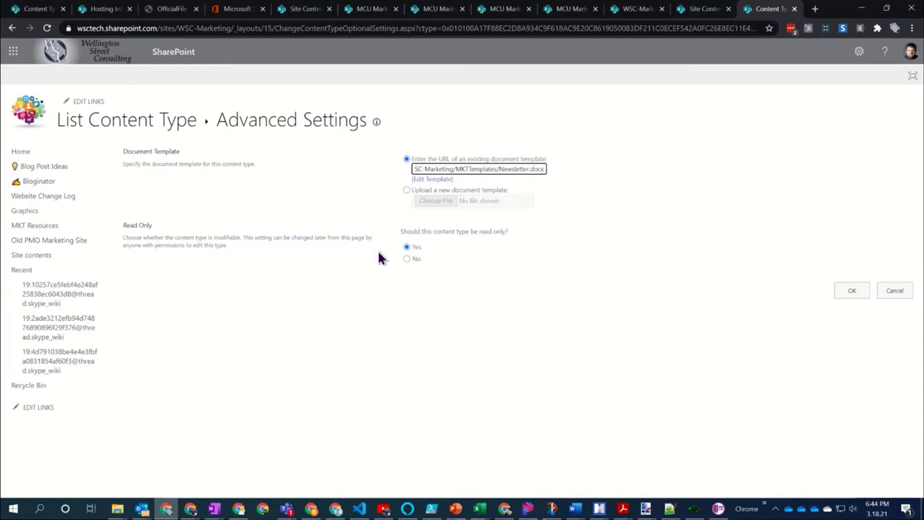
left_click(856, 292)
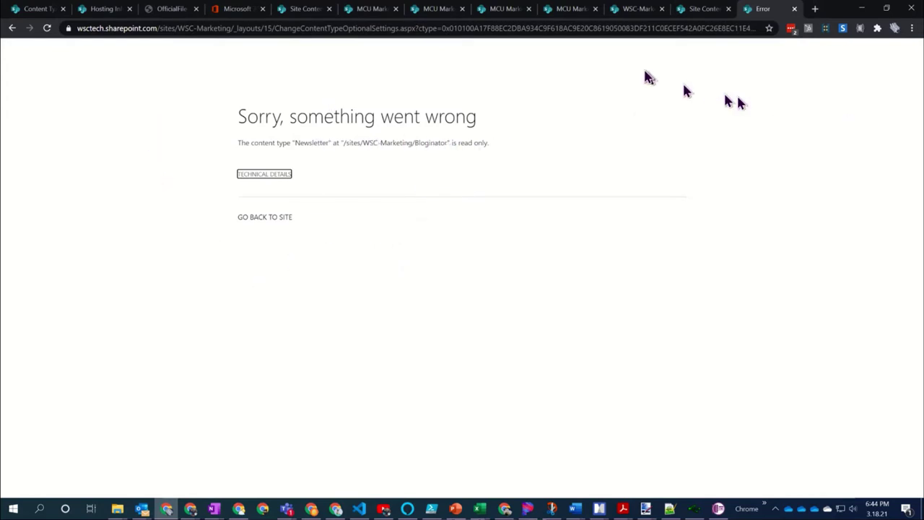
key("alt+Left")
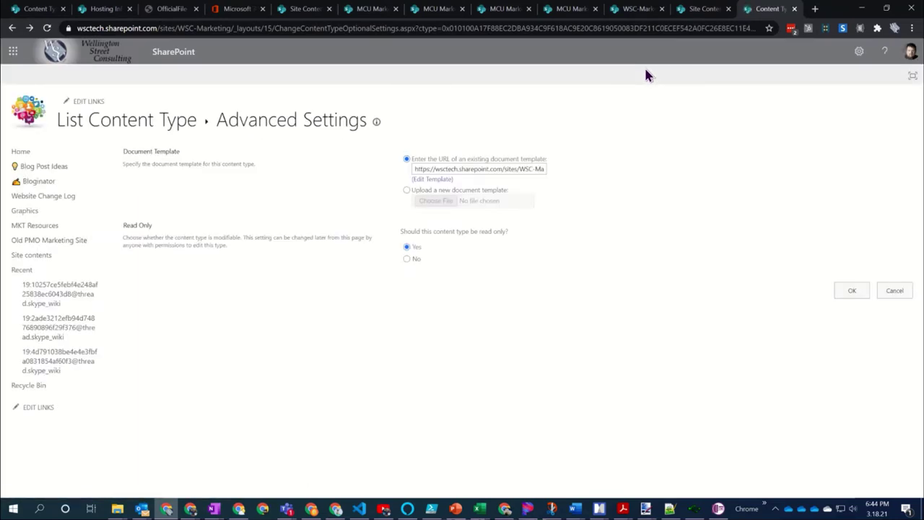
Set the Newsletter content type's read-only option to No, confirm, and save
left_click(409, 259)
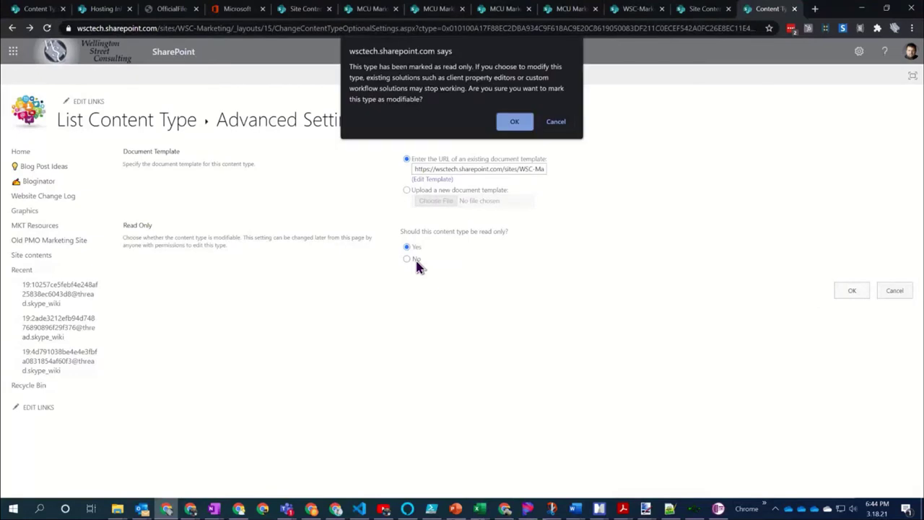
left_click(513, 121)
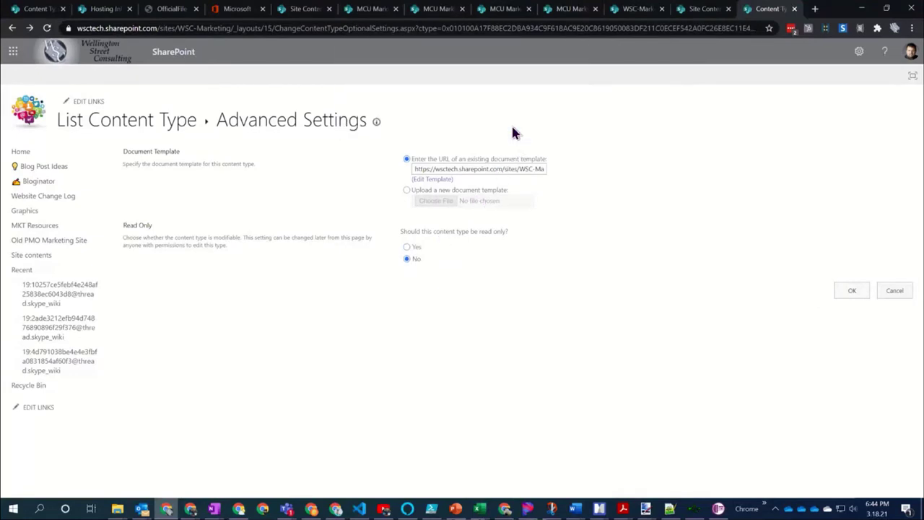
left_click(852, 294)
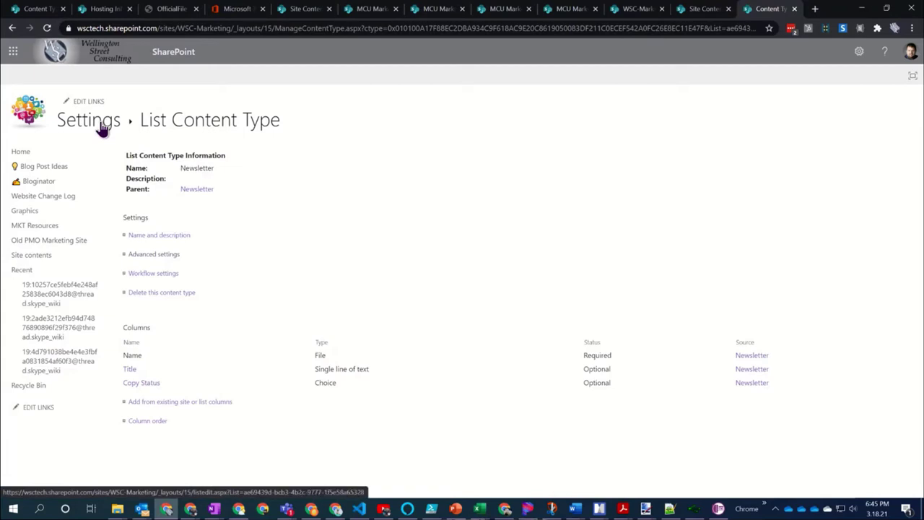
Go back to the Bloginator library and create a new Newsletter document from the New menu
left_click(101, 128)
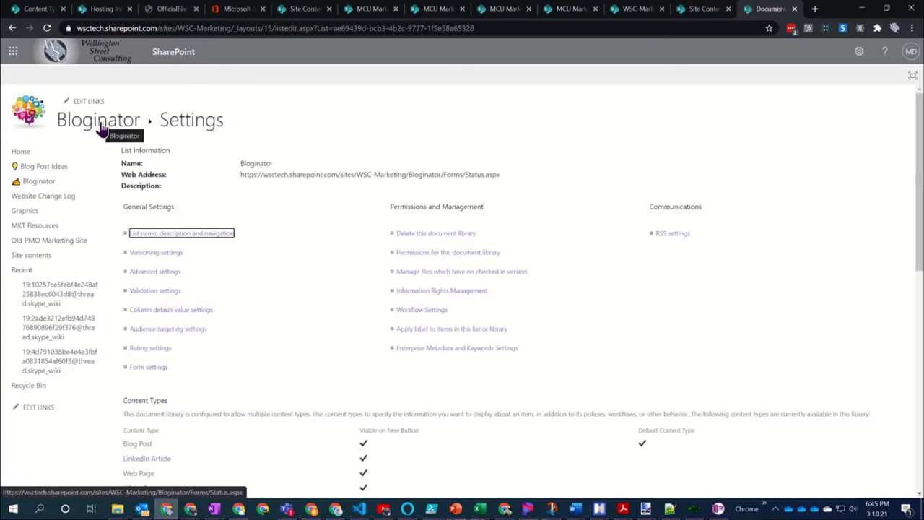
left_click(101, 128)
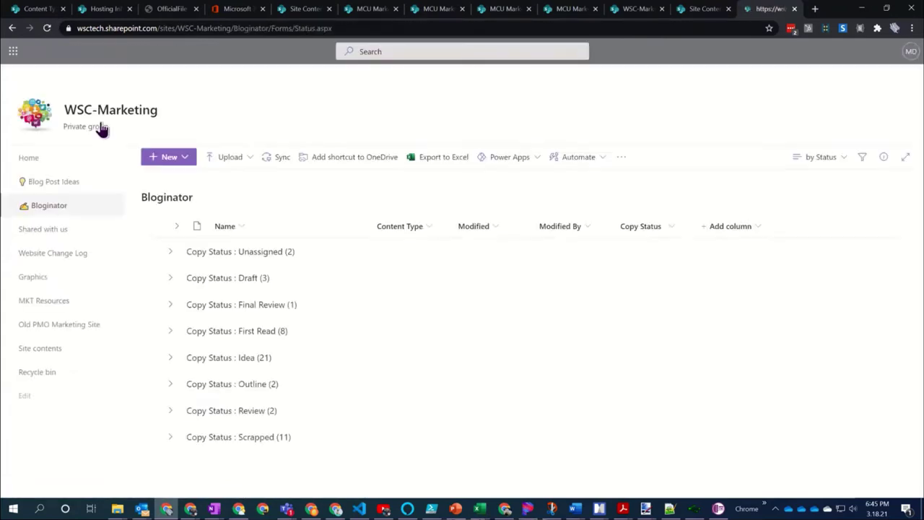
left_click(186, 161)
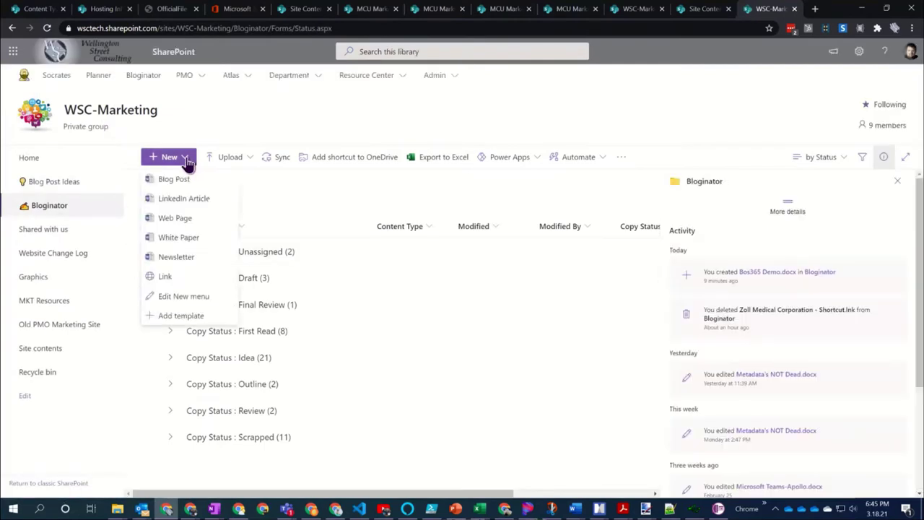
left_click(178, 258)
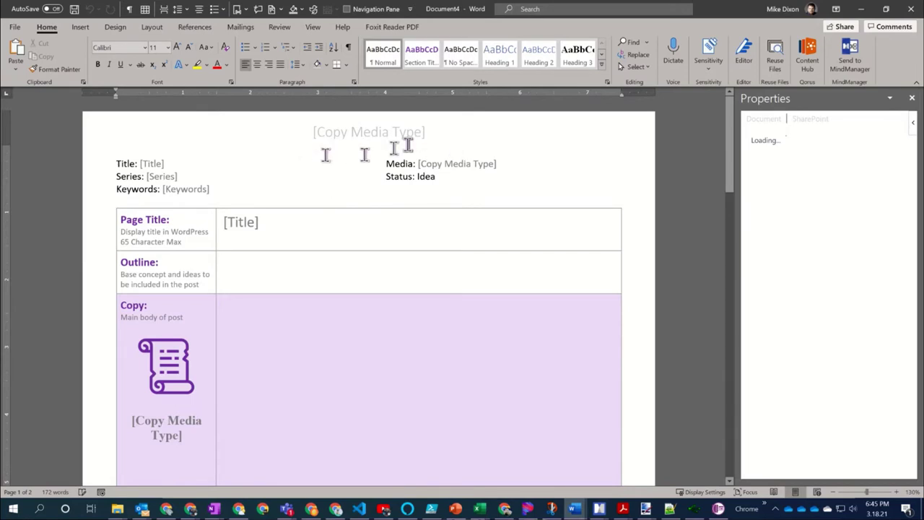
Close Document4 in Word and switch back to the SharePoint browser window
left_click(909, 13)
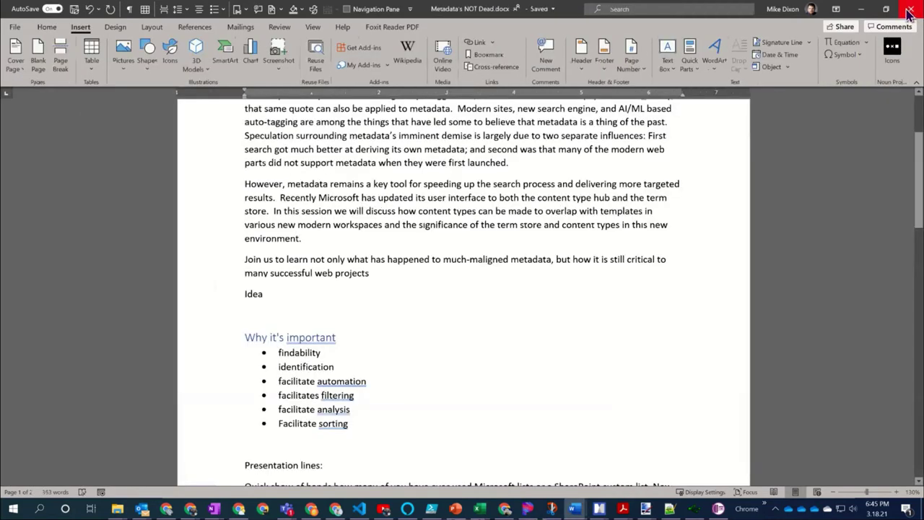
key("alt+Tab")
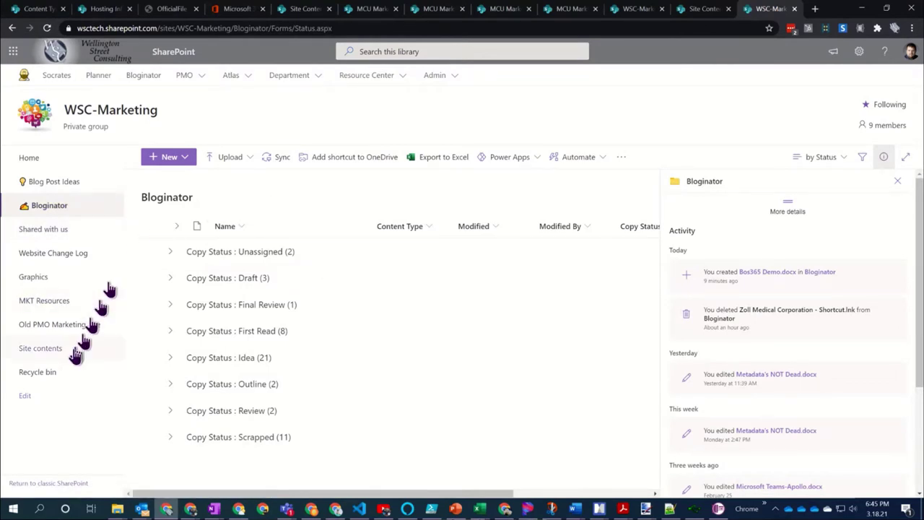
Open MKT Templates from Site contents and check Newsletter.docx's content type choices, which lack Newsletter
left_click(41, 349)
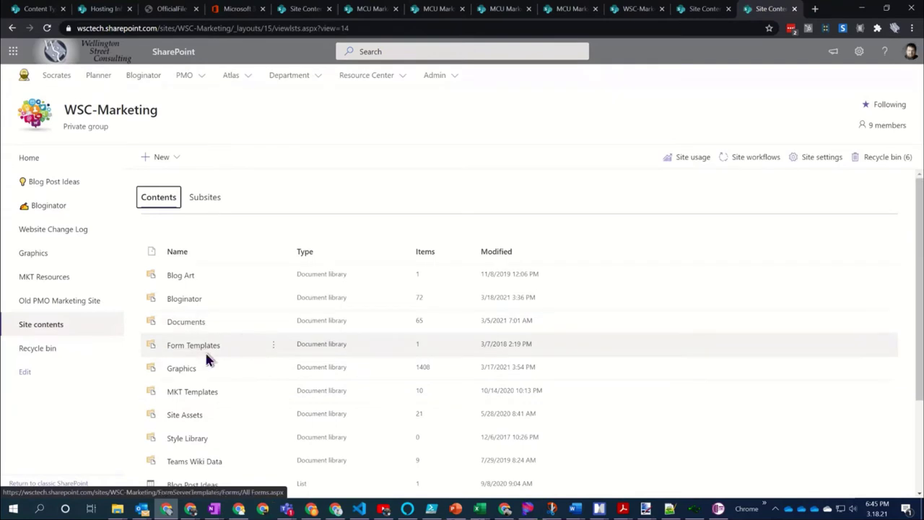
left_click(189, 394)
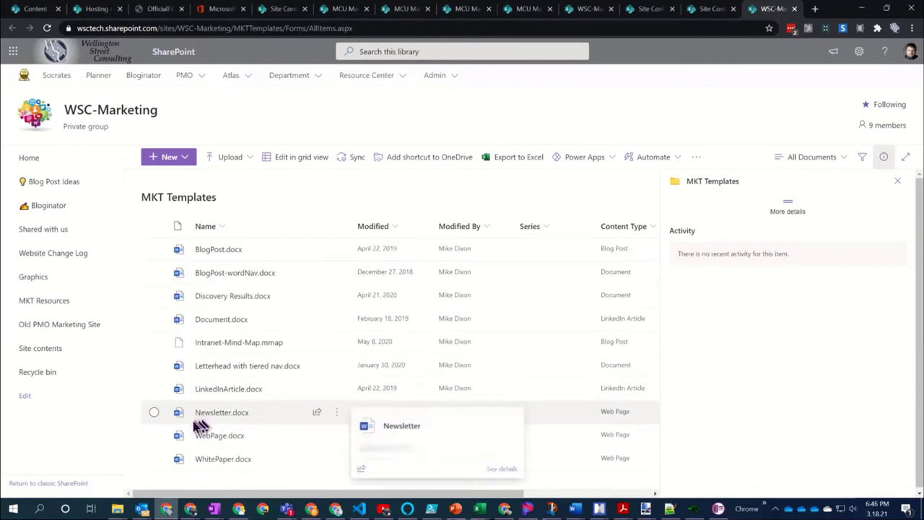
left_click(154, 412)
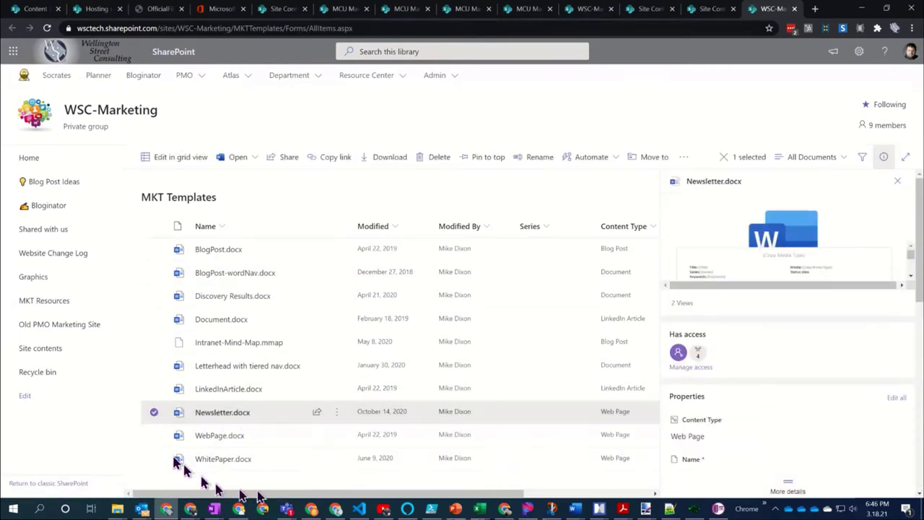
scroll(848, 302, "down", 2)
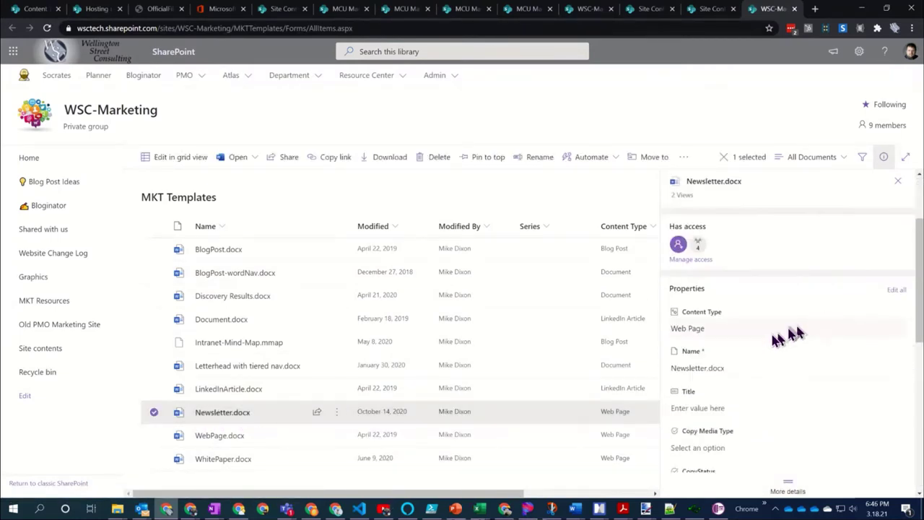
left_click(710, 332)
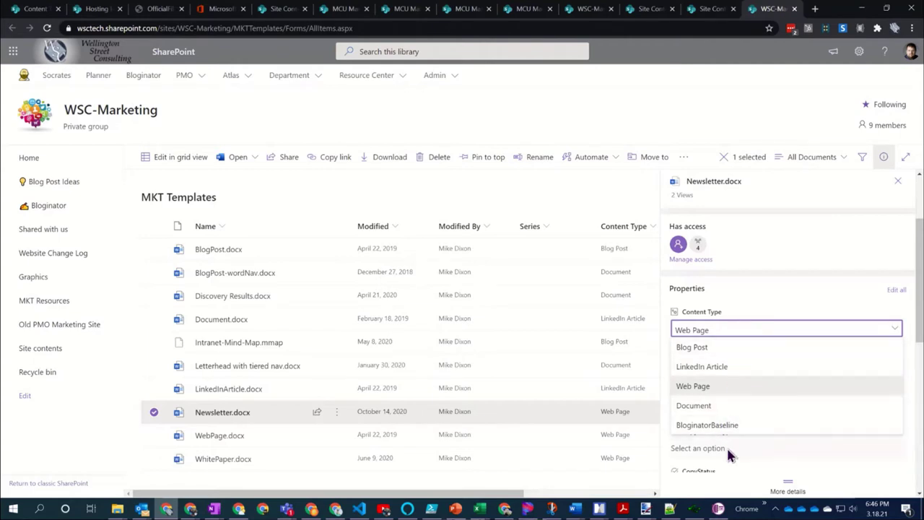
left_click(492, 191)
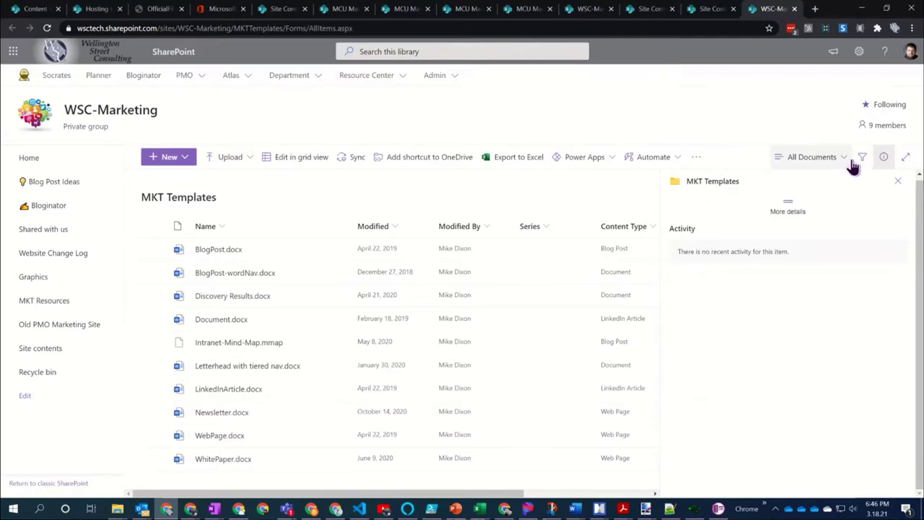
In library settings, add the Newsletter and White Paper content types from the .Bloginator group
left_click(855, 56)
left_click(769, 164)
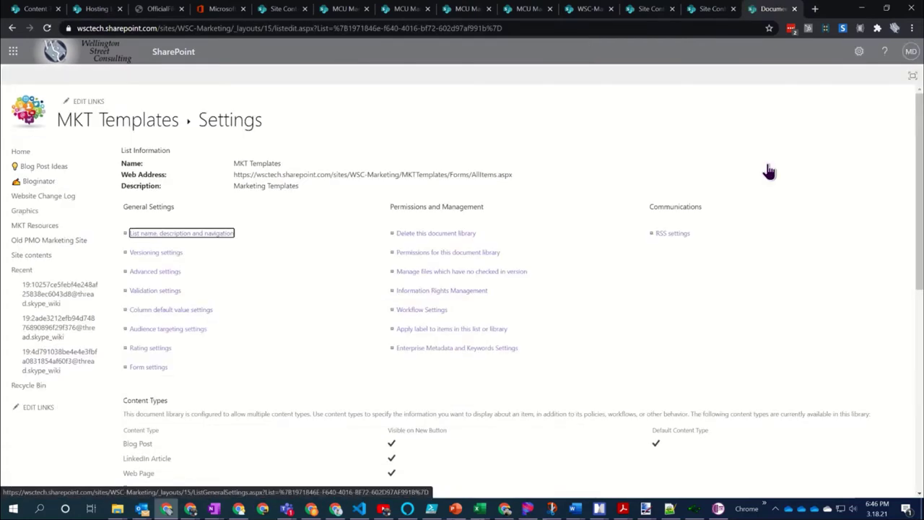
scroll(292, 289, "down", 2)
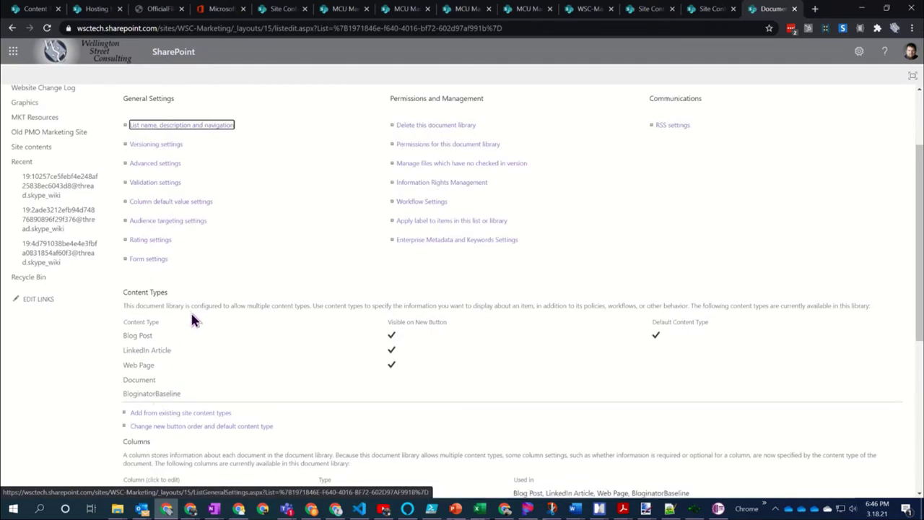
scroll(190, 311, "down", 2)
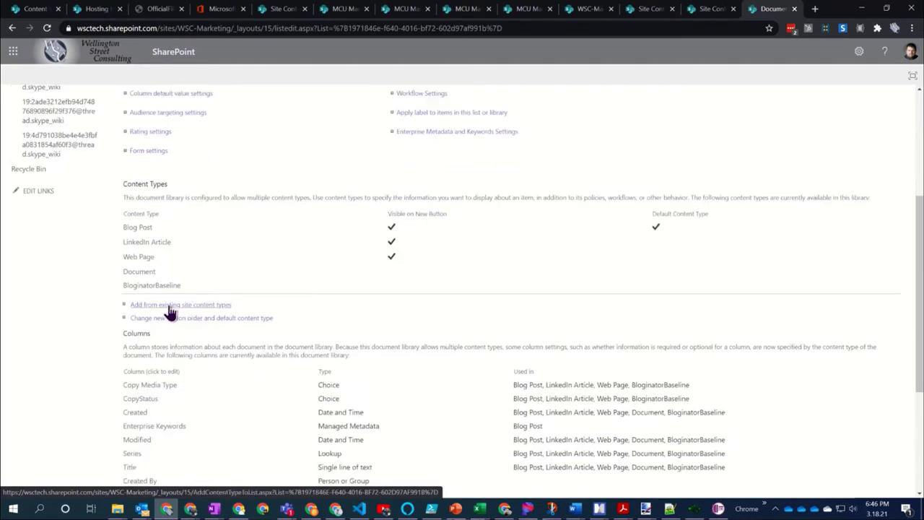
left_click(170, 312)
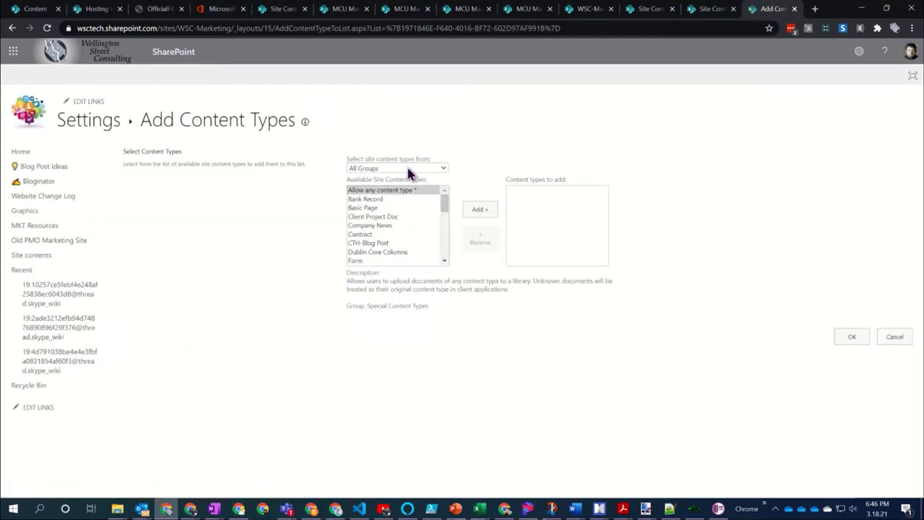
left_click(408, 168)
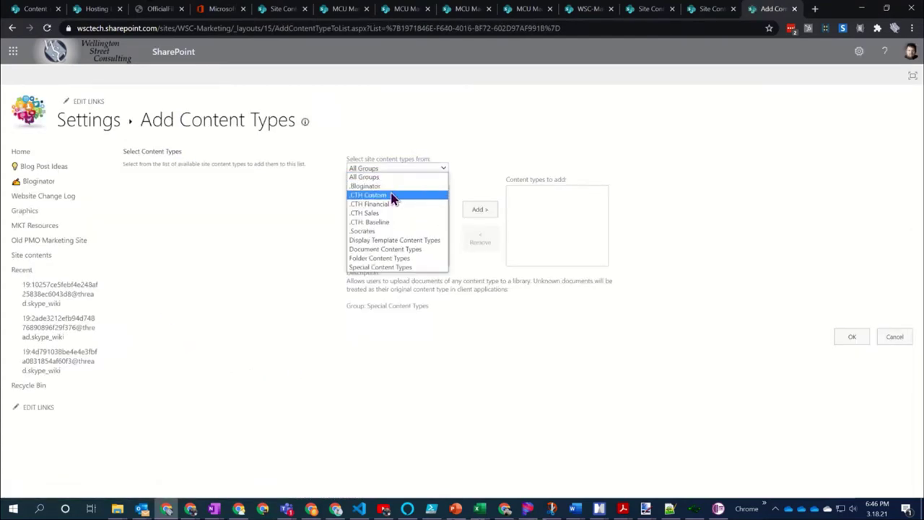
left_click(396, 186)
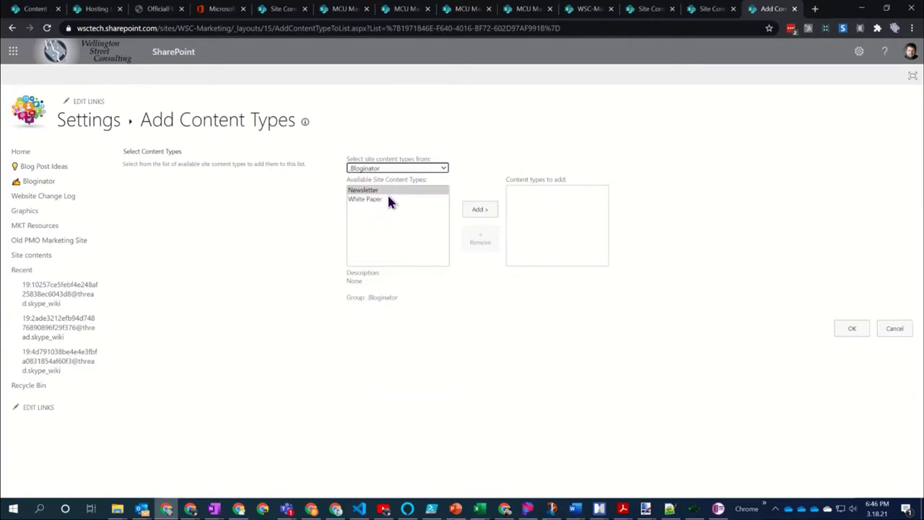
double_click(393, 191)
double_click(393, 192)
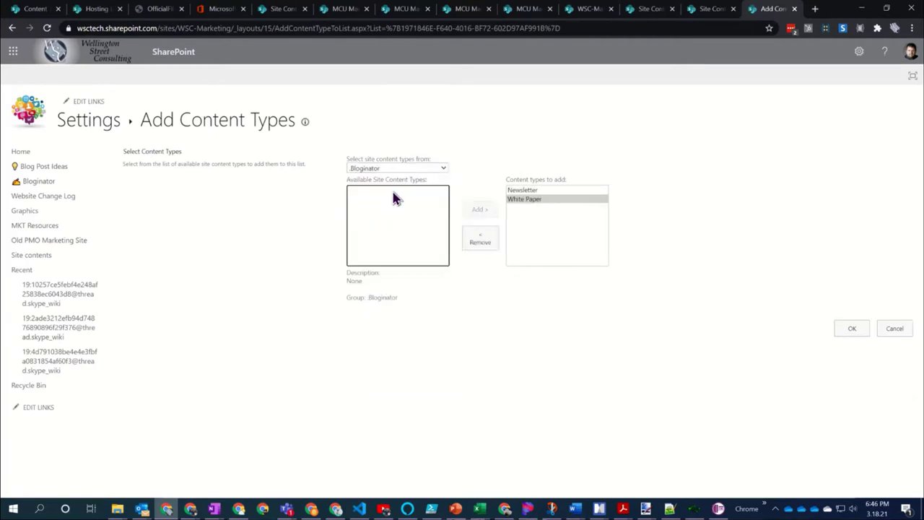
left_click(852, 329)
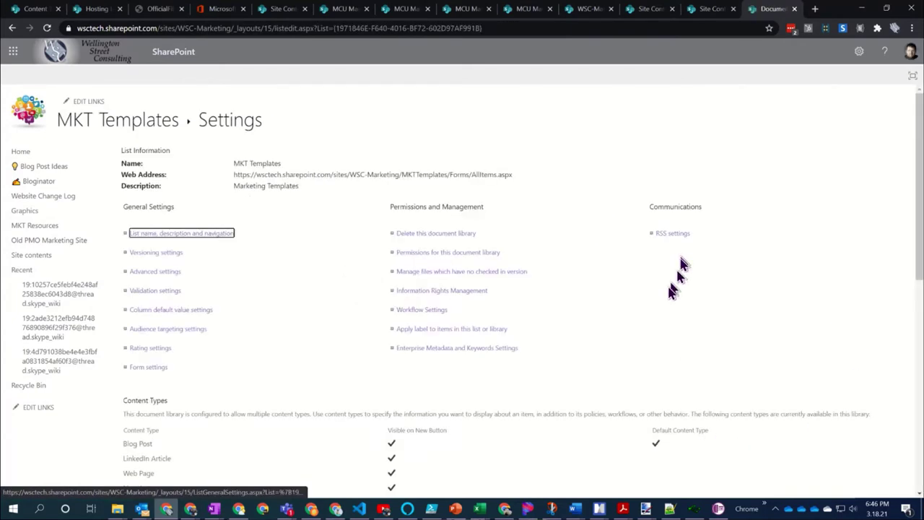
Return to the MKT Templates library and check its New menu now offers the added types
scroll(309, 348, "down", 5)
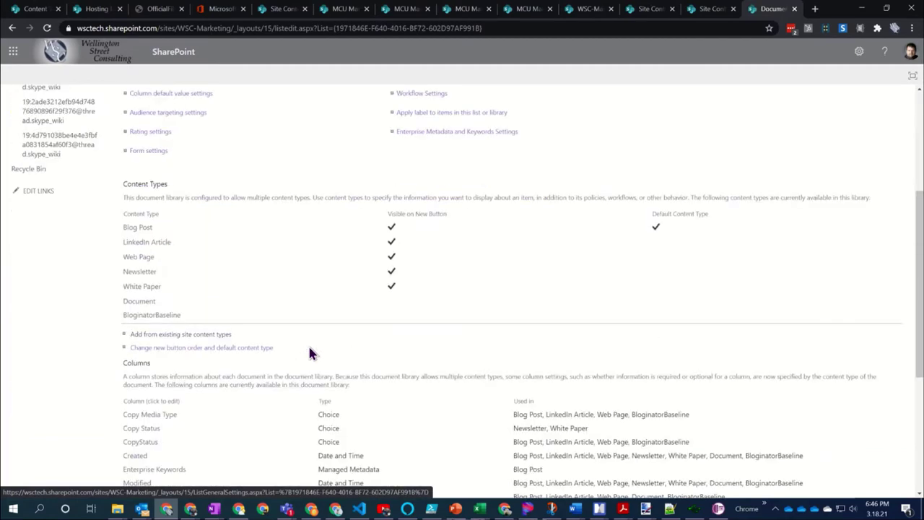
scroll(309, 351, "up", 5)
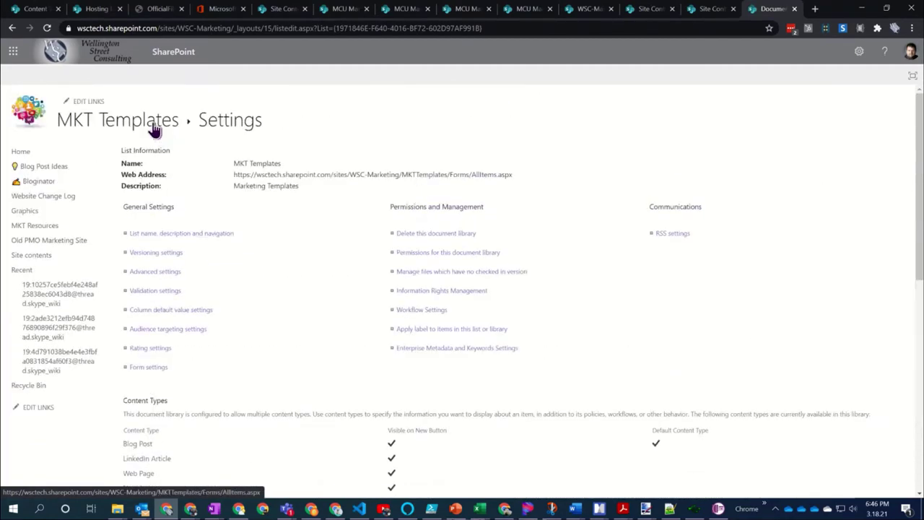
left_click(153, 127)
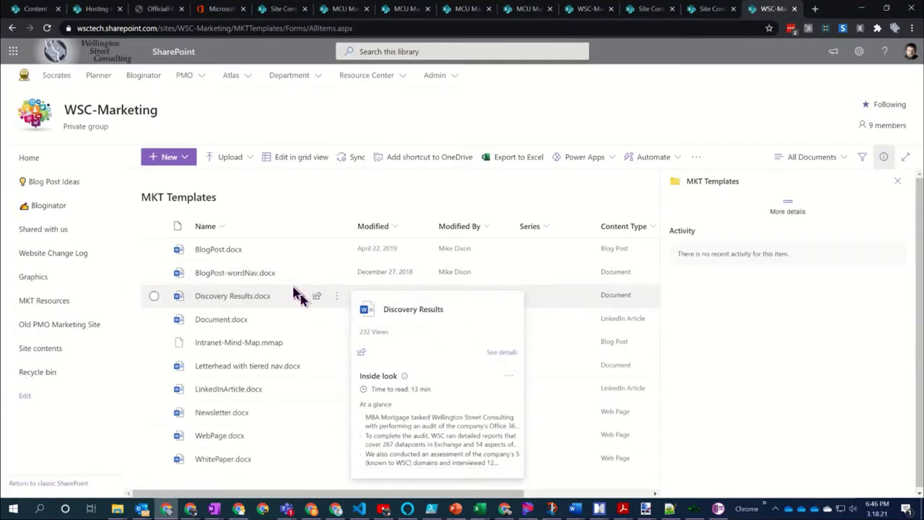
left_click(189, 161)
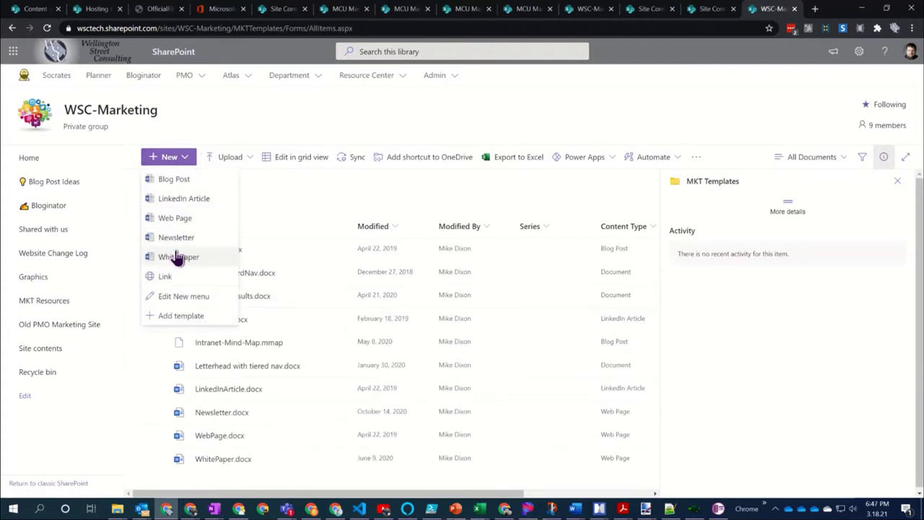
Set Newsletter.docx's content type to Newsletter in its details pane
left_click(298, 176)
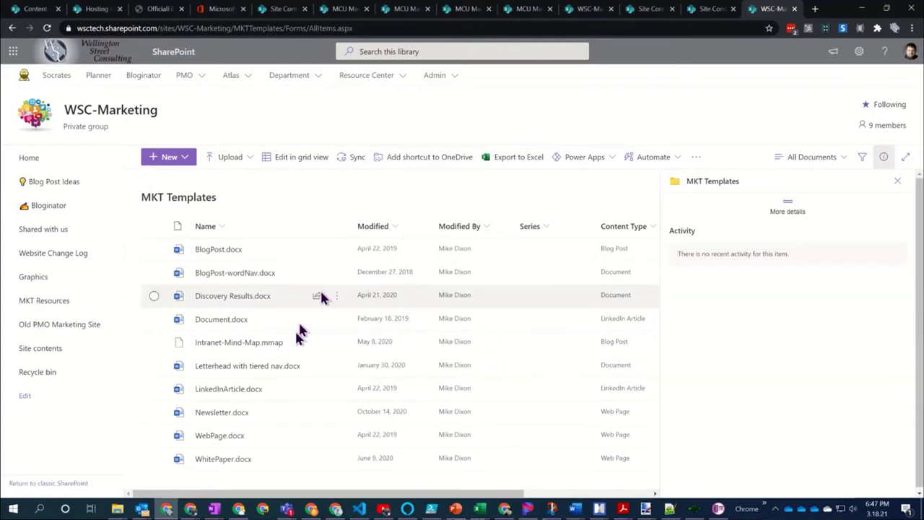
left_click(152, 412)
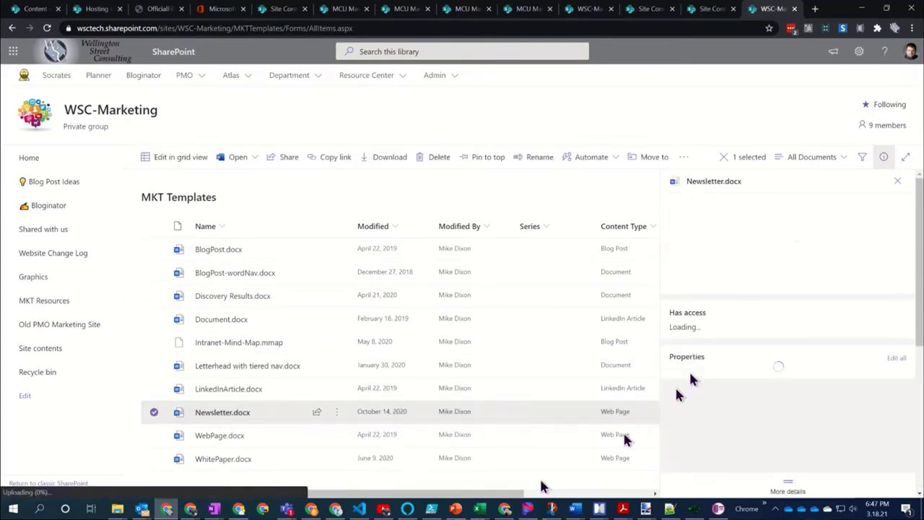
scroll(778, 392, "down", 2)
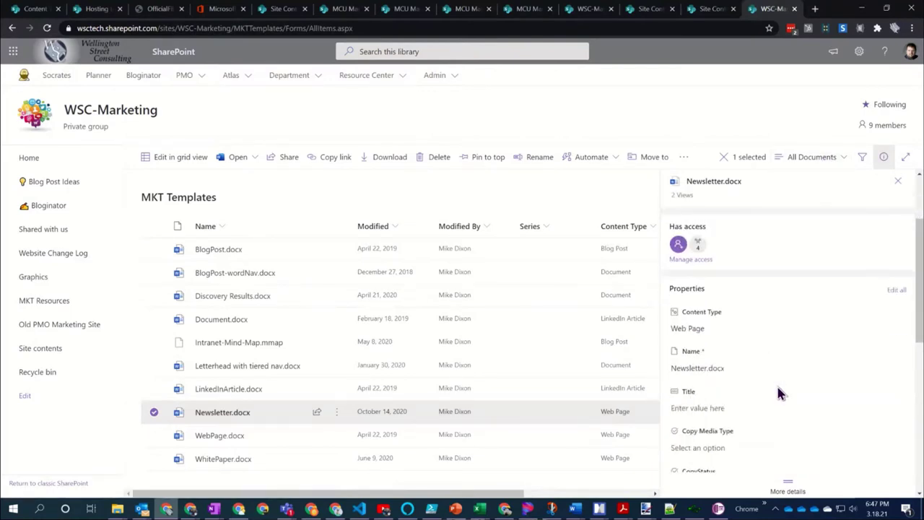
left_click(721, 329)
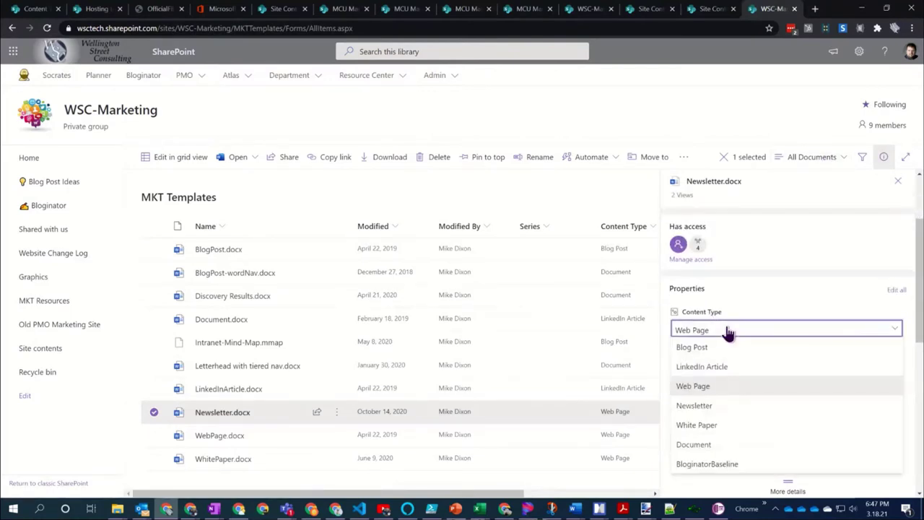
left_click(722, 406)
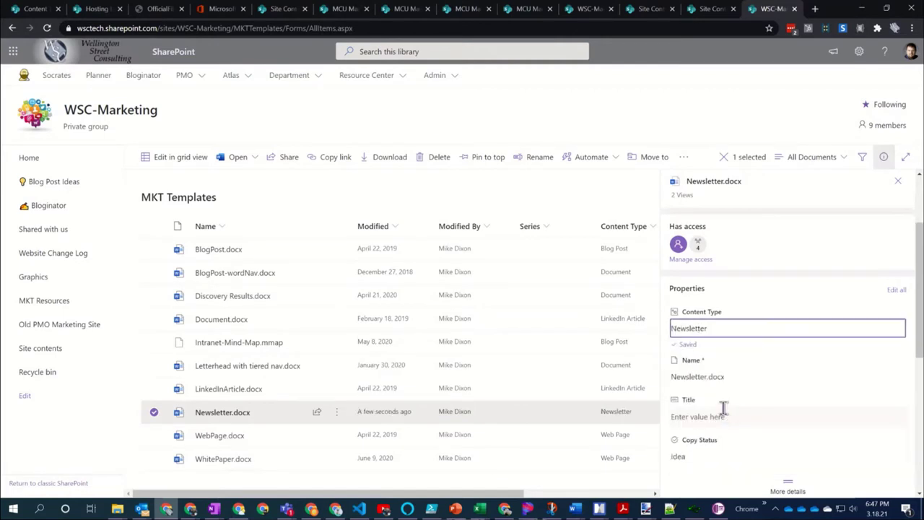
Review the form's column settings, then close them and the file details pane
scroll(774, 368, "down", 2)
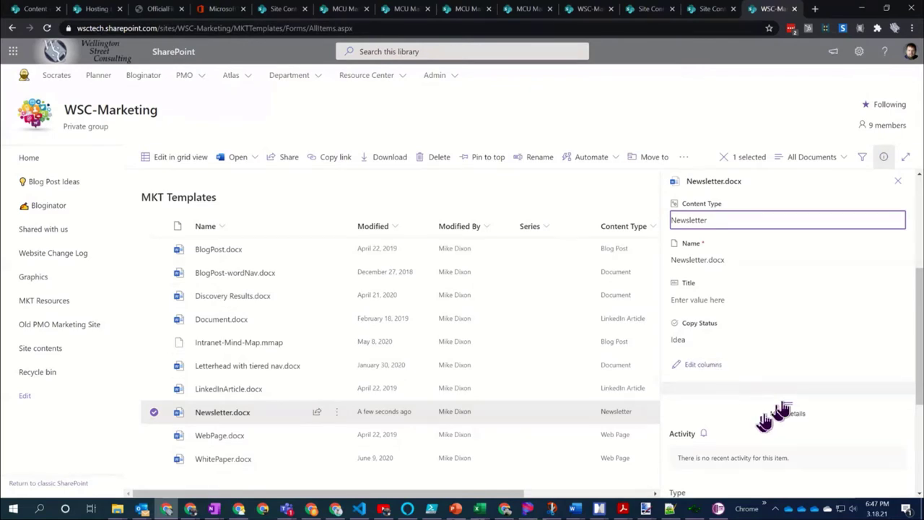
left_click(707, 367)
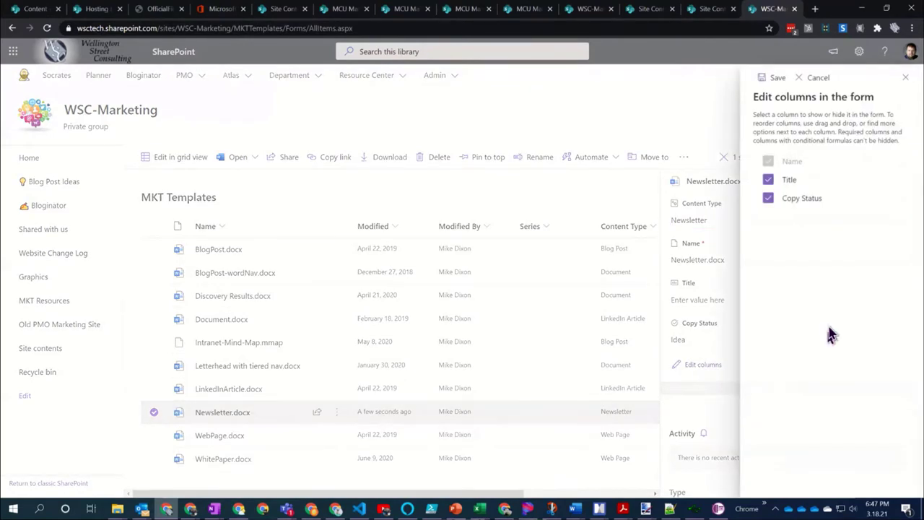
left_click(904, 80)
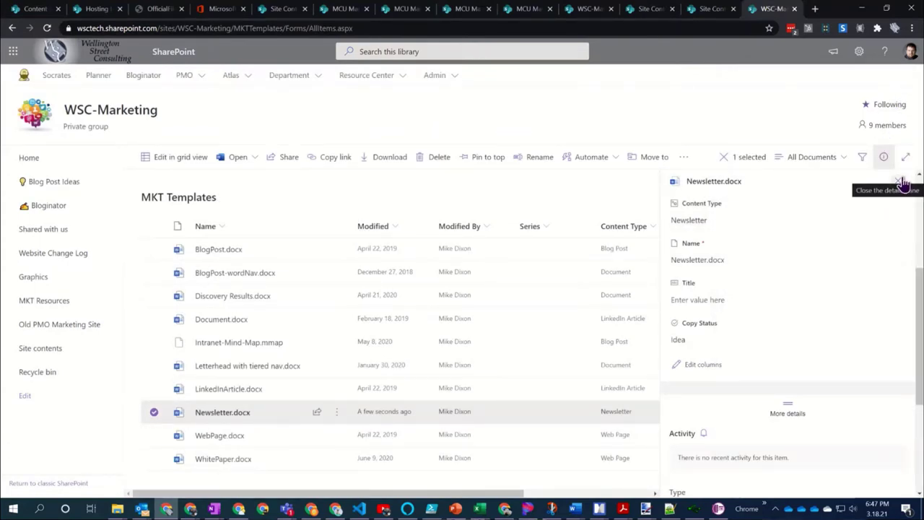
left_click(899, 181)
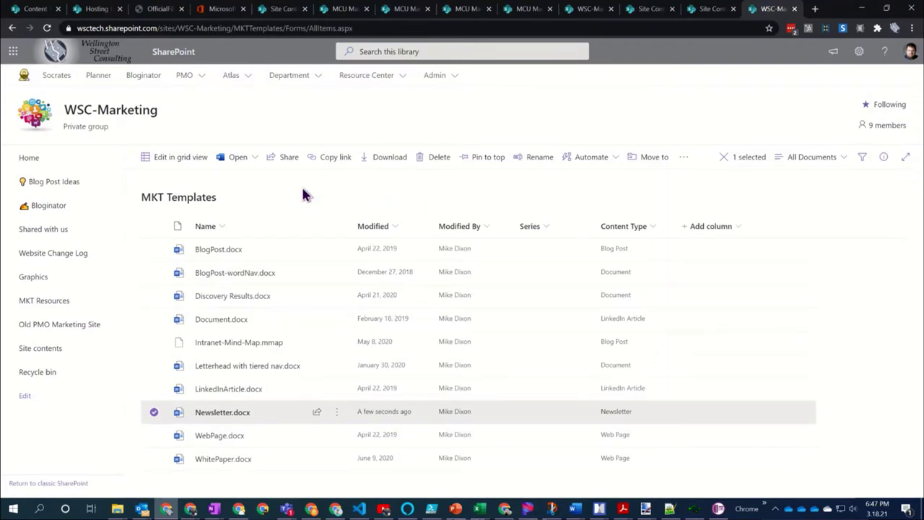
key("Escape")
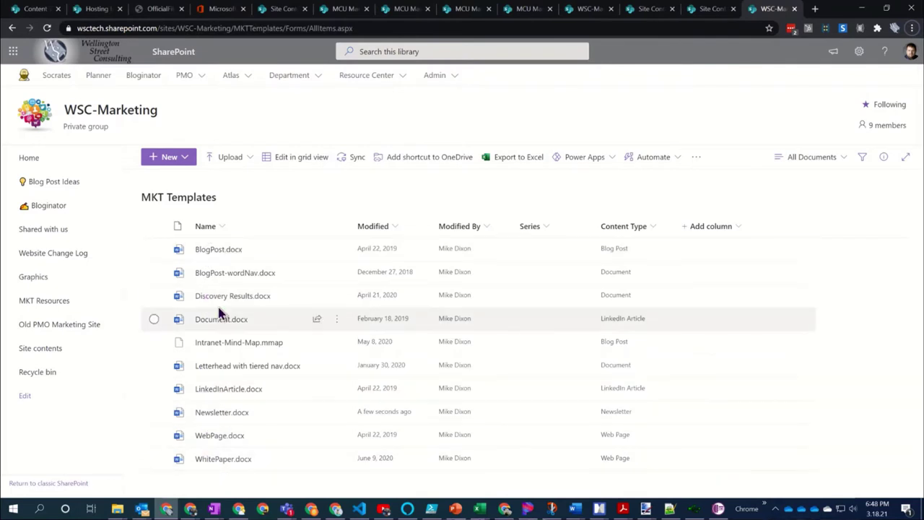
mouse_move(223, 423)
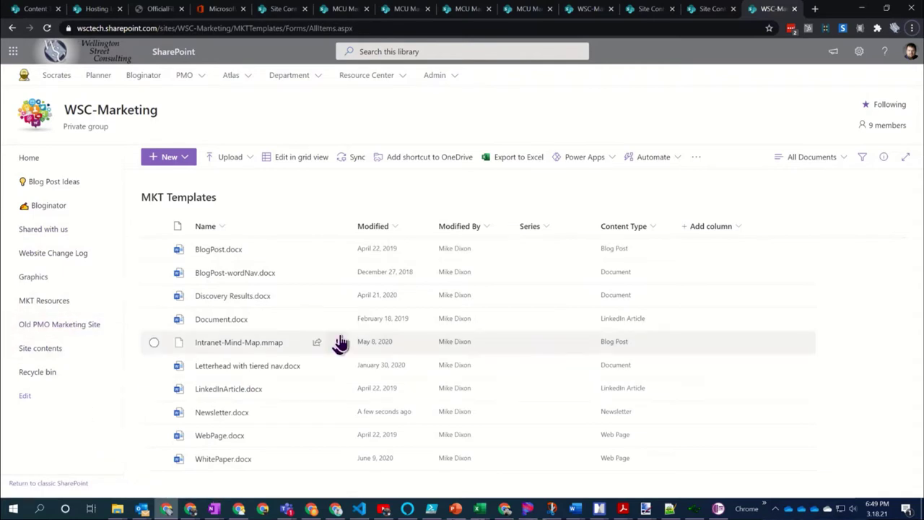
mouse_move(334, 336)
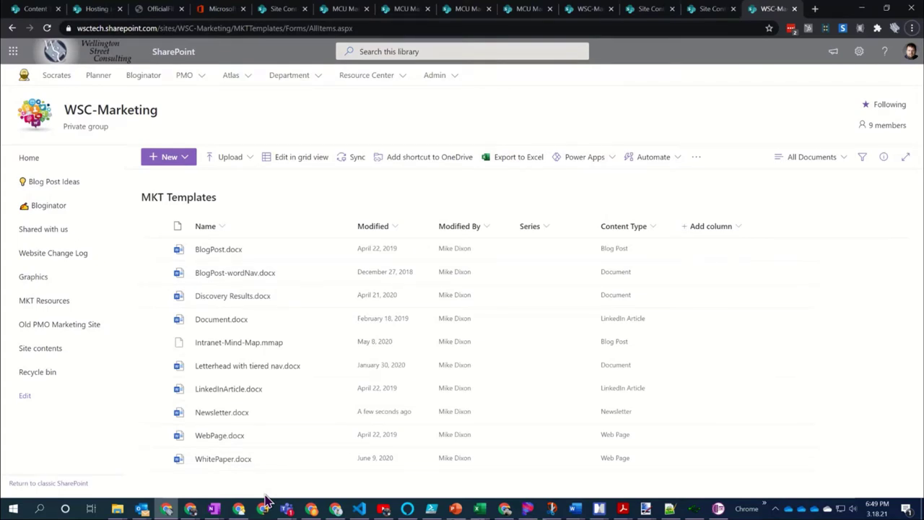
mouse_move(270, 459)
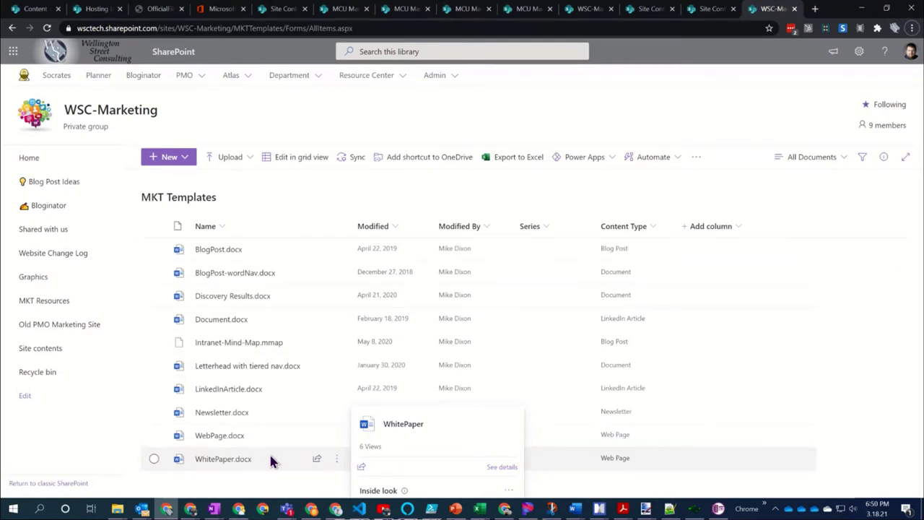
key("alt+Tab")
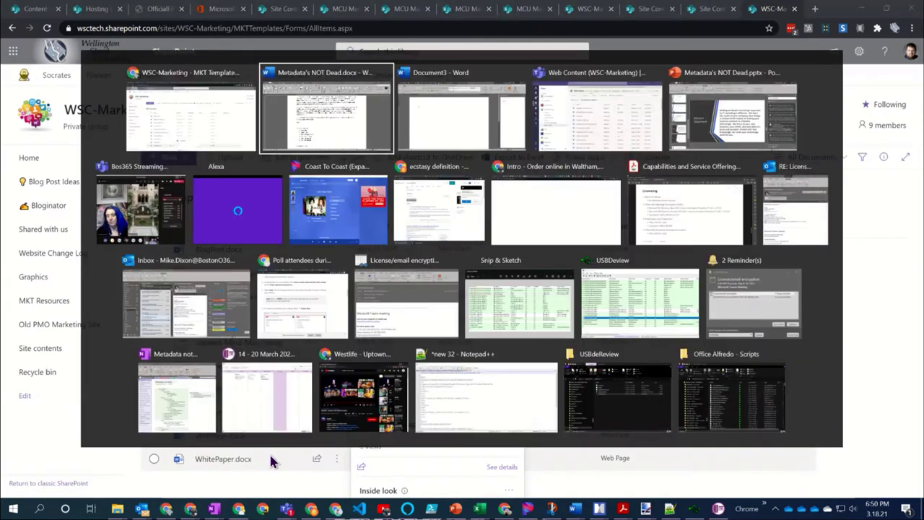
key("alt+Tab")
key("alt+Tab")
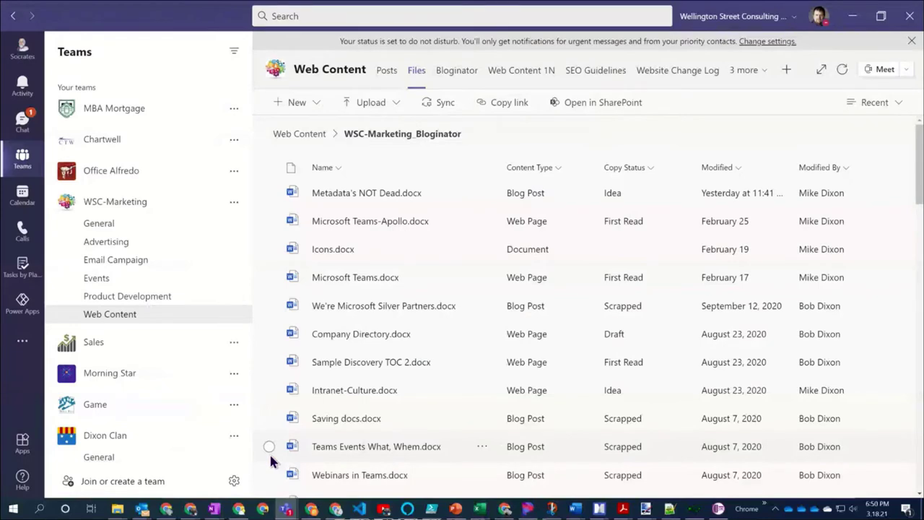
key("alt+Tab")
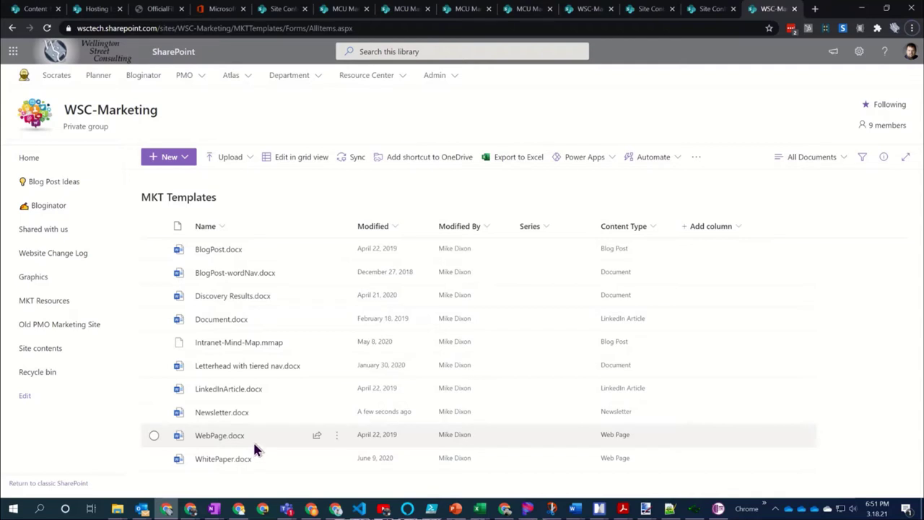
mouse_move(216, 419)
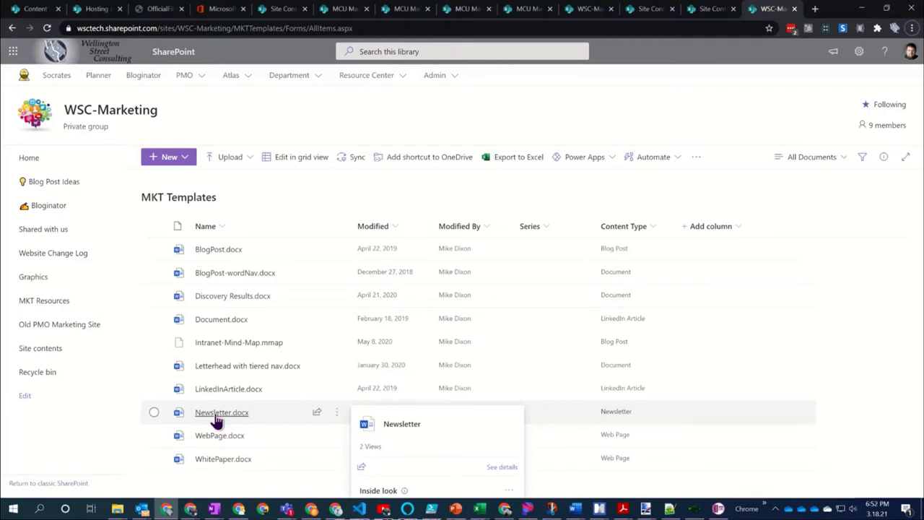
key("alt+Tab")
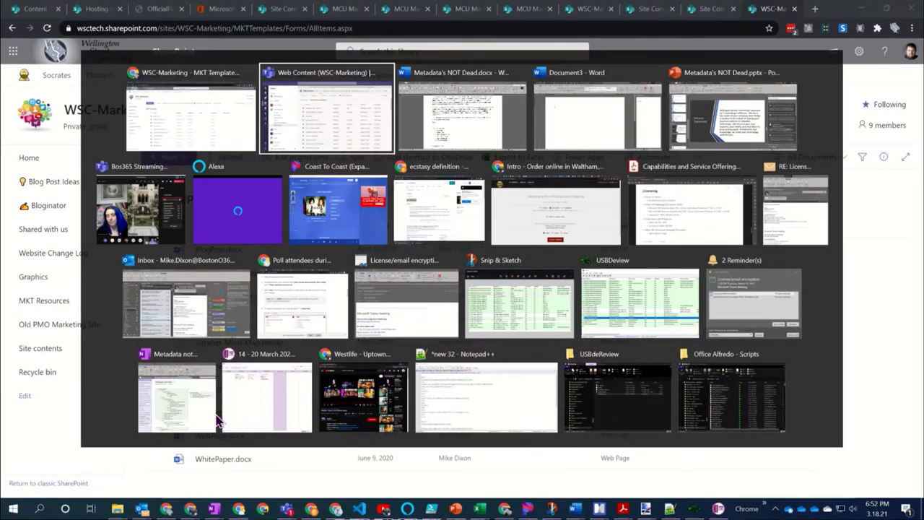
key("alt+Tab")
key("alt+Tab")
key("alt+Tab")
key("alt+Tab")
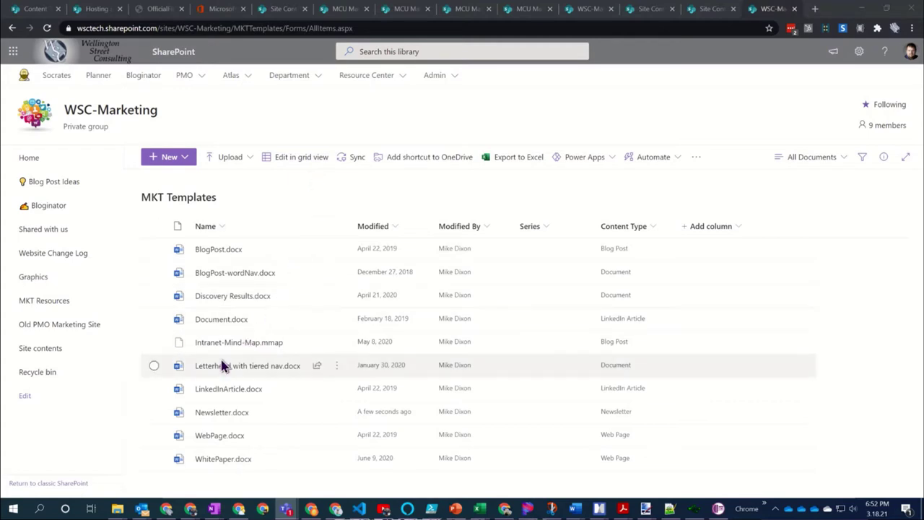
View the WSC-Marketing MKT Templates library with Newsletter.docx, then switch toward the Word window
mouse_move(206, 372)
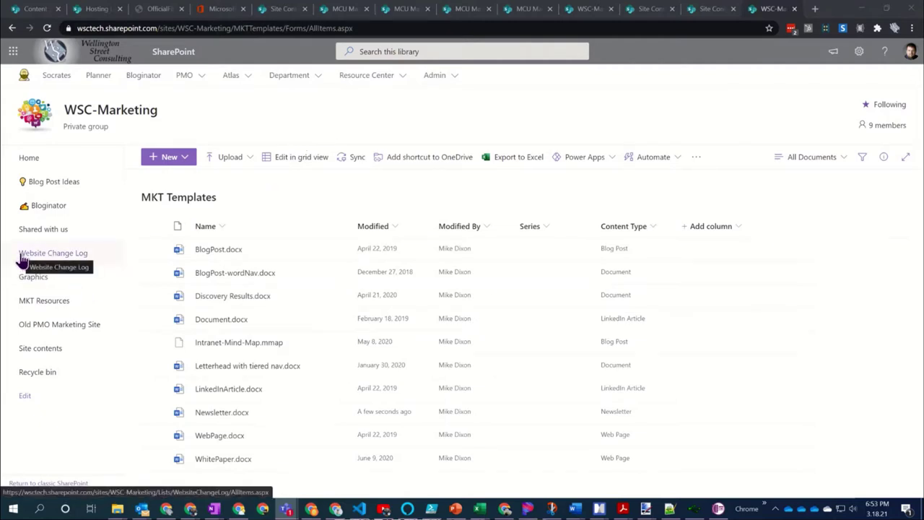
mouse_move(220, 256)
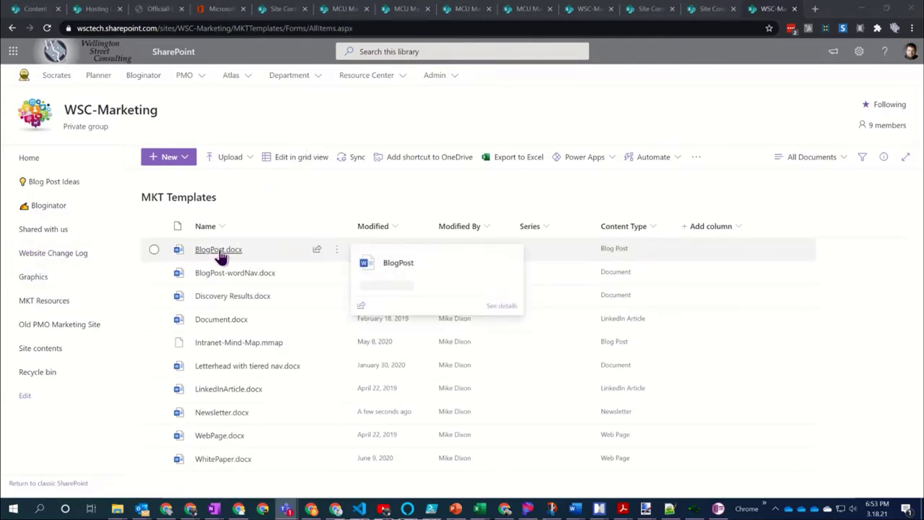
key("alt+Tab")
Check blank Document3's Quick Parts document properties (only Author, Status, Title, etc.), then close it
key("Tab")
key("Tab")
key("Tab")
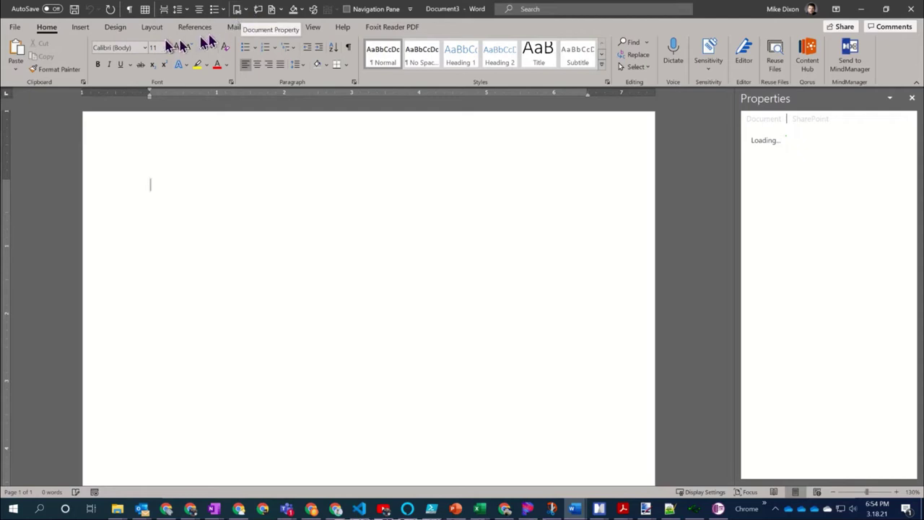
left_click(80, 29)
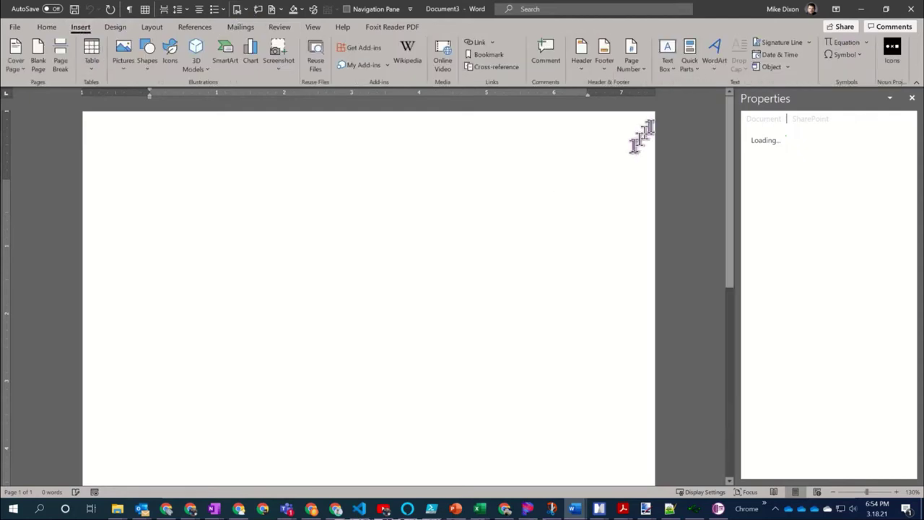
left_click(698, 75)
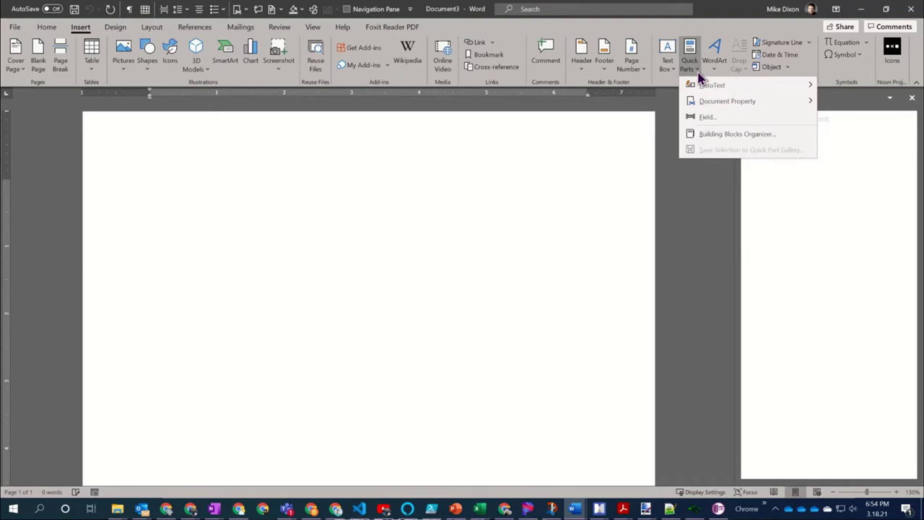
mouse_move(713, 103)
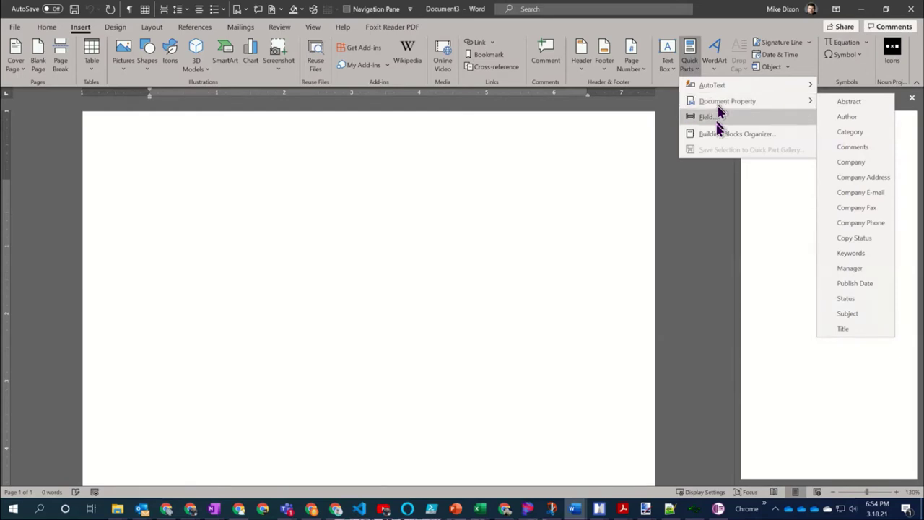
left_click(366, 180)
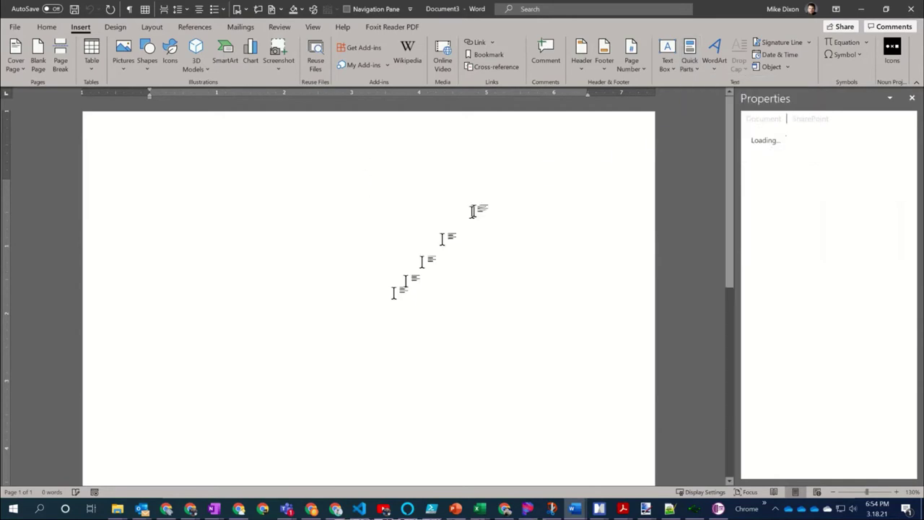
left_click(912, 9)
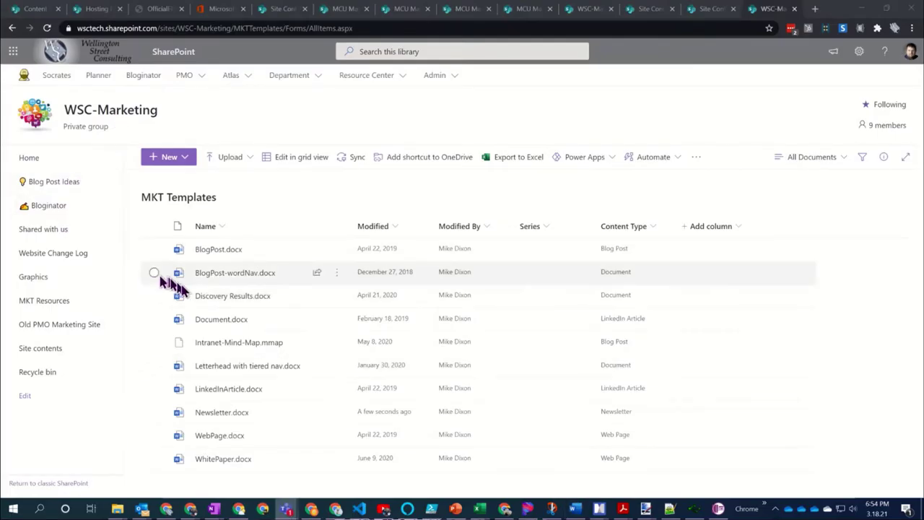
Open Newsletter.docx from the MKT Templates library in the Word desktop app
mouse_move(219, 419)
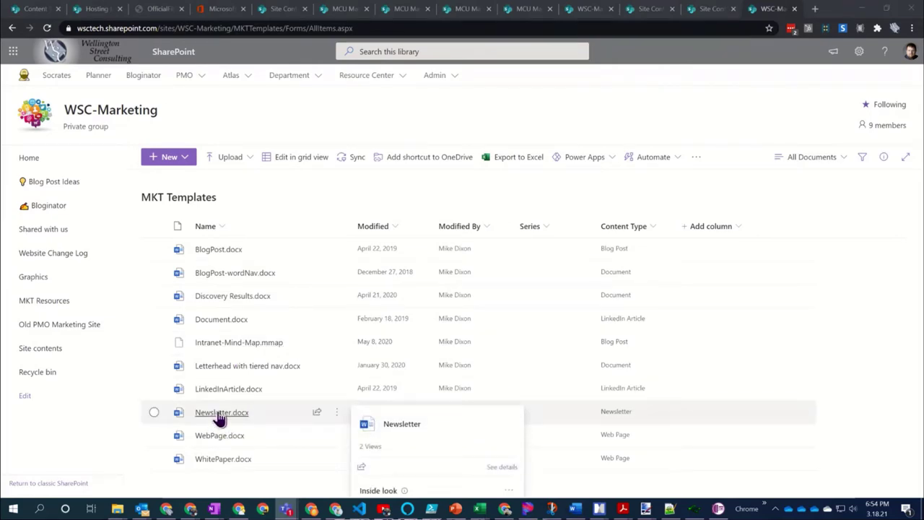
left_click(220, 413)
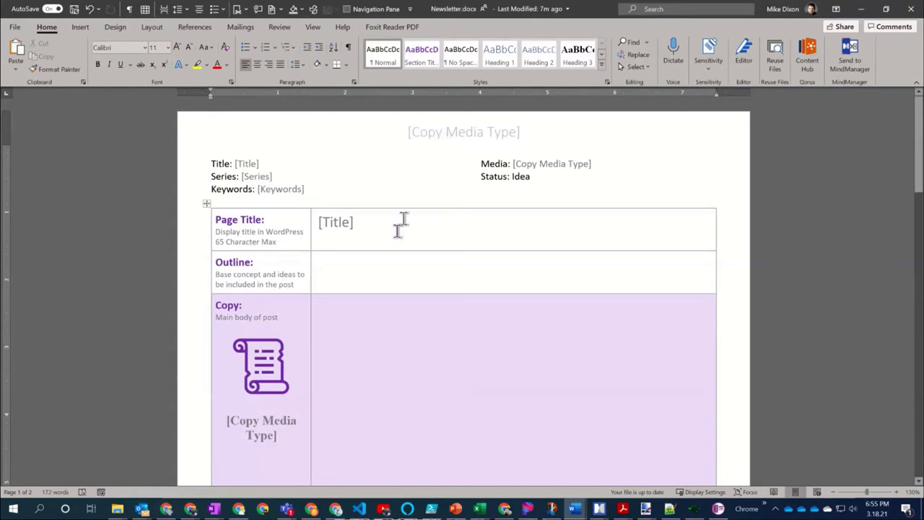
With the cursor in the Outline cell, bring up Quick Parts' Document Property list including Series and Copy Media Type
left_click(332, 263)
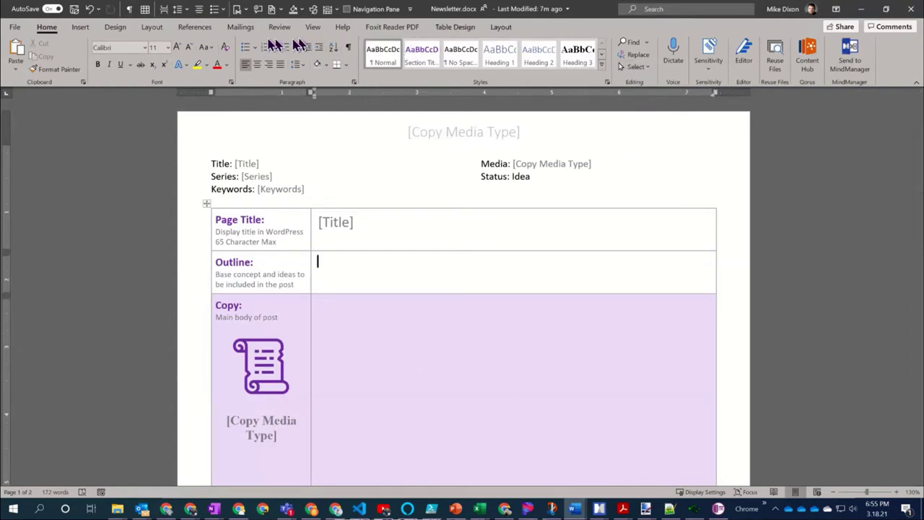
left_click(78, 29)
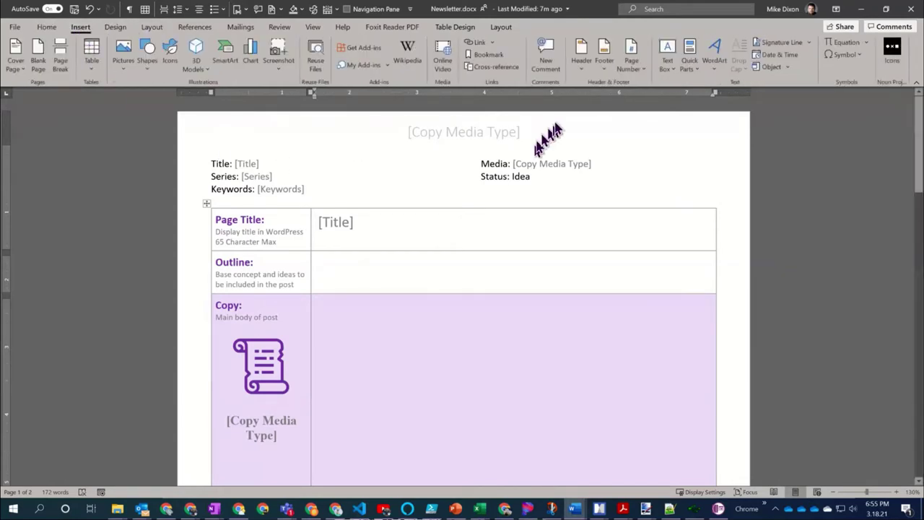
left_click(697, 72)
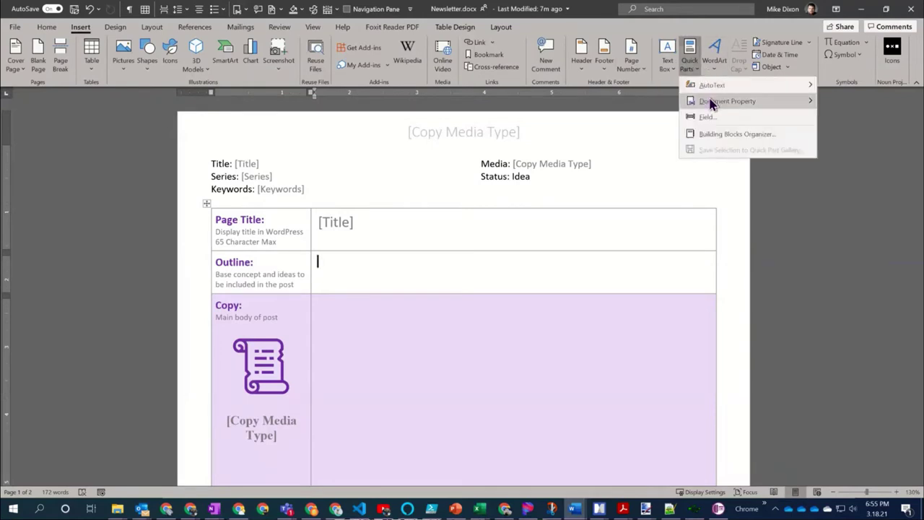
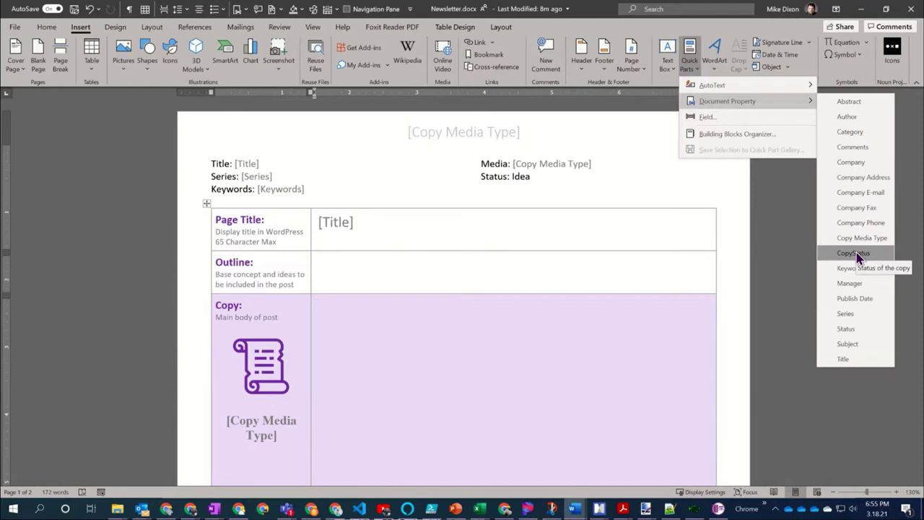
Try setting the header's media type to White Paper, then reset it to the Copy Media Type placeholder
left_click(807, 218)
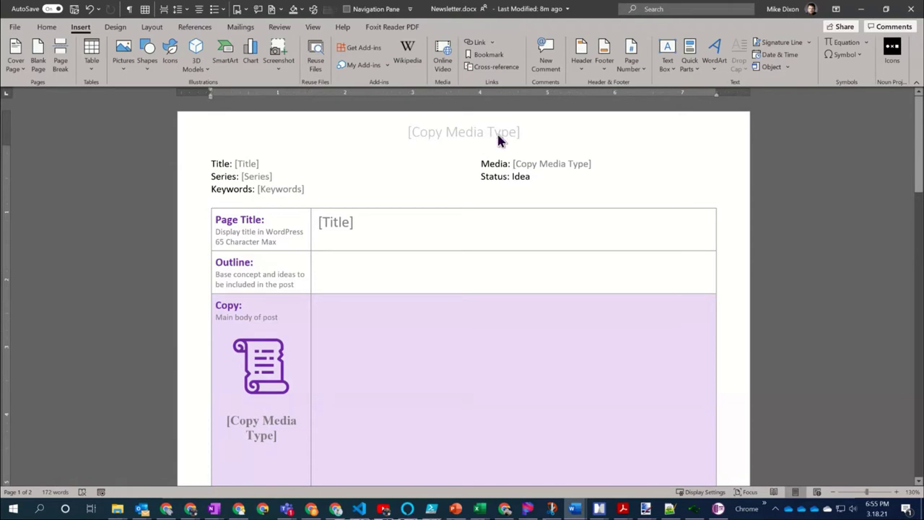
double_click(497, 132)
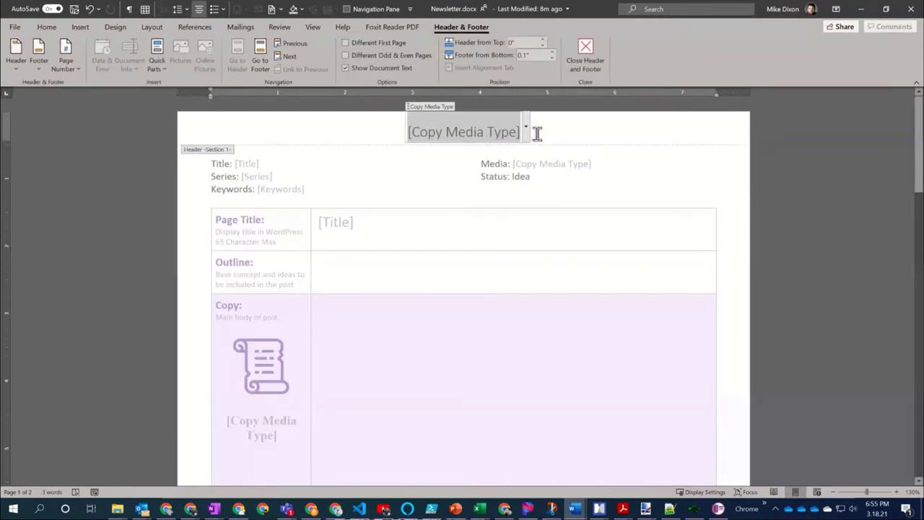
left_click(526, 132)
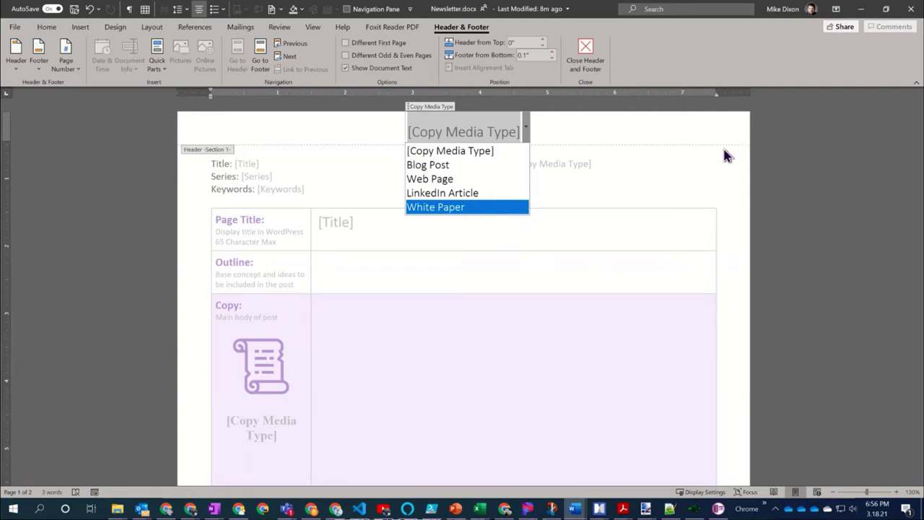
left_click(485, 210)
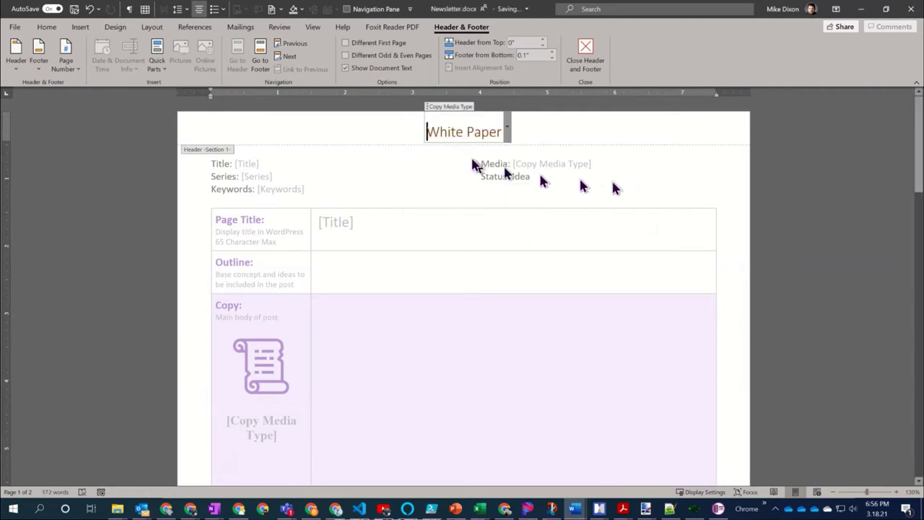
left_click_drag(426, 131, 503, 138)
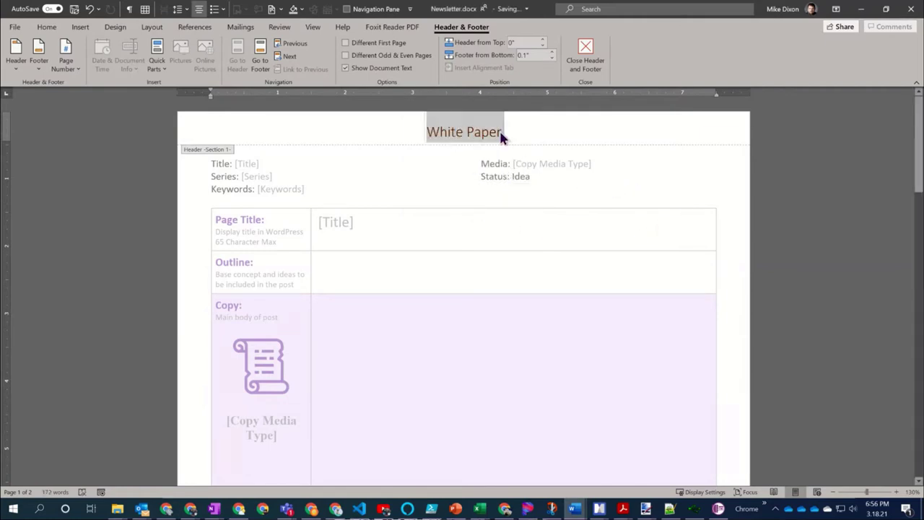
key("Delete")
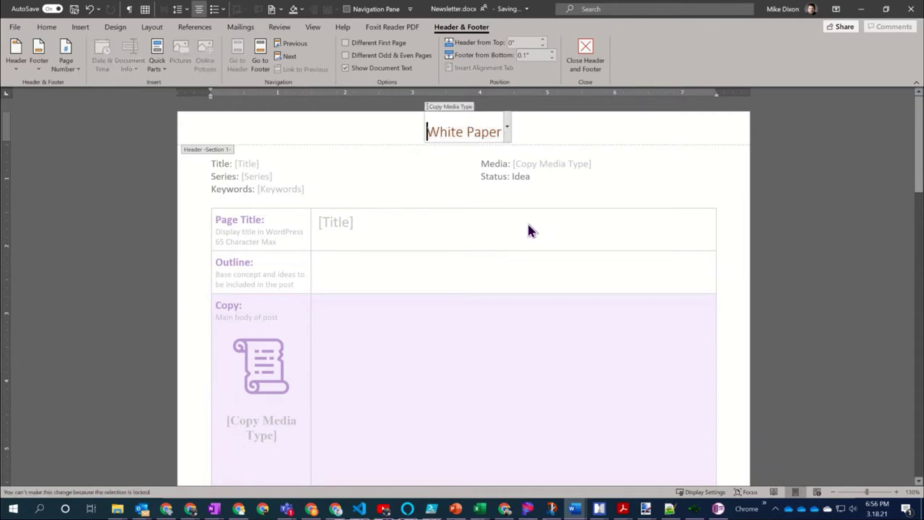
left_click(508, 127)
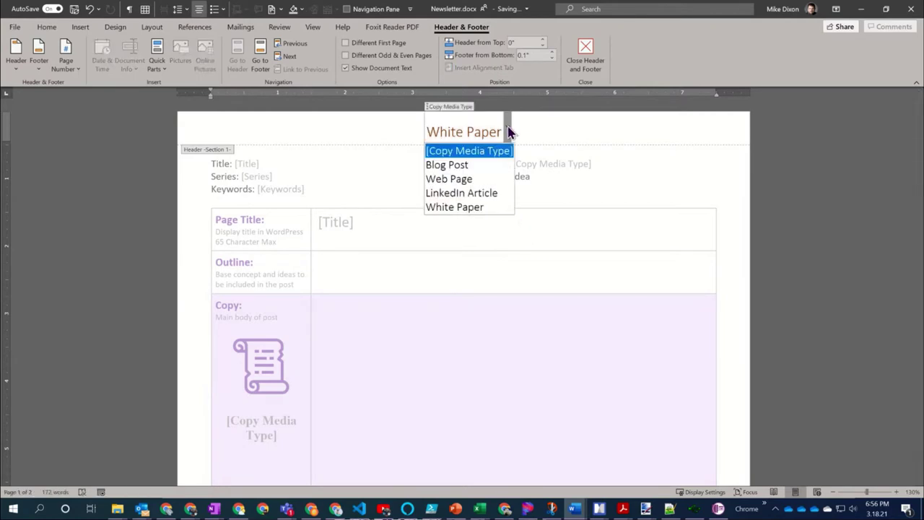
left_click(473, 151)
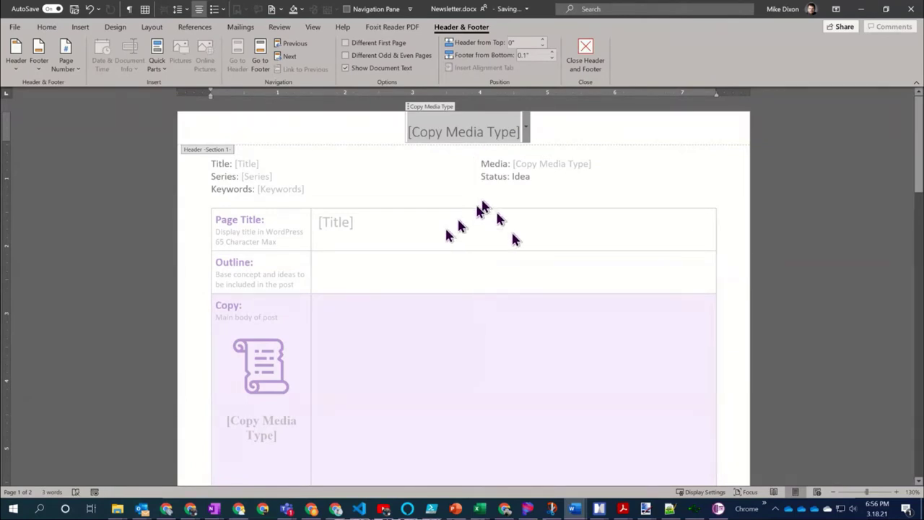
Insert the CopyStatus property into the Outline cell and move into the Copy cell
double_click(354, 268)
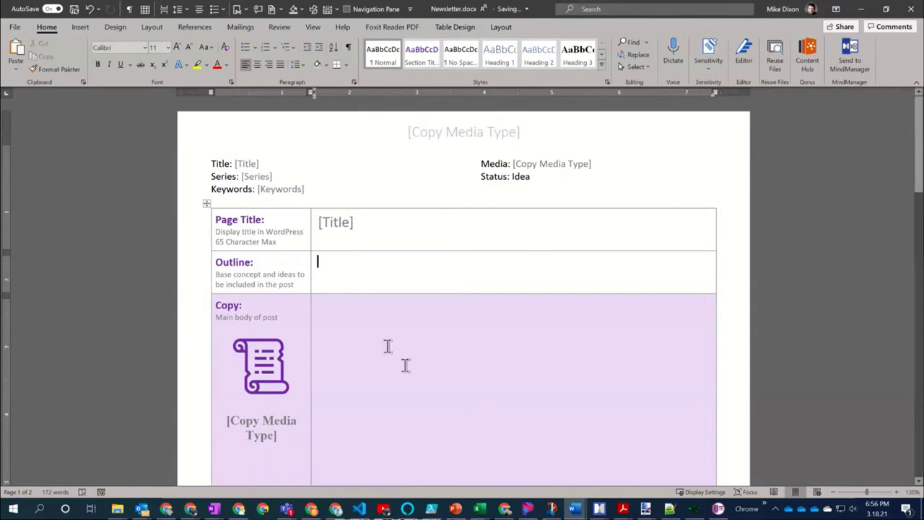
left_click(244, 11)
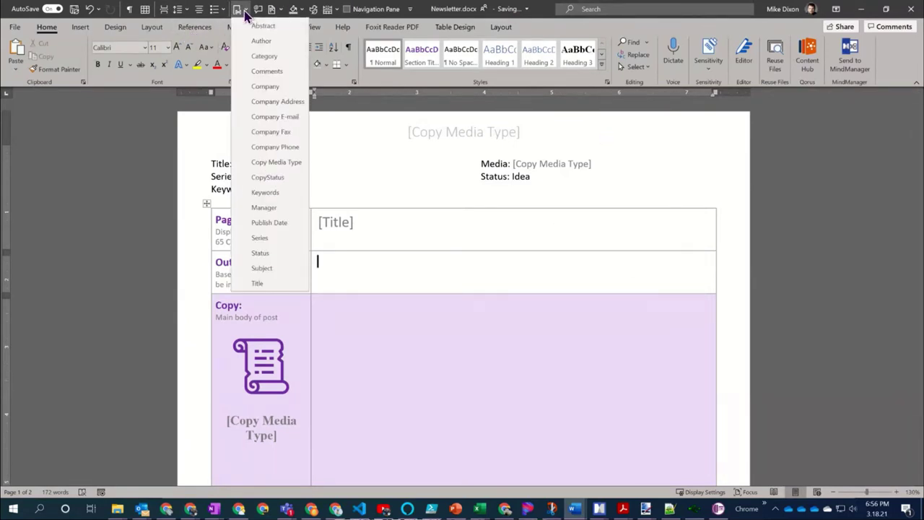
left_click(284, 182)
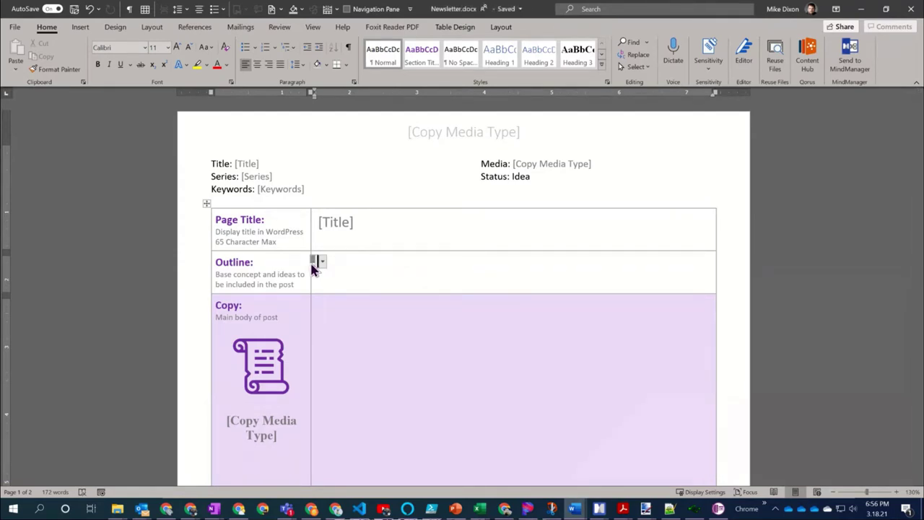
left_click(319, 303)
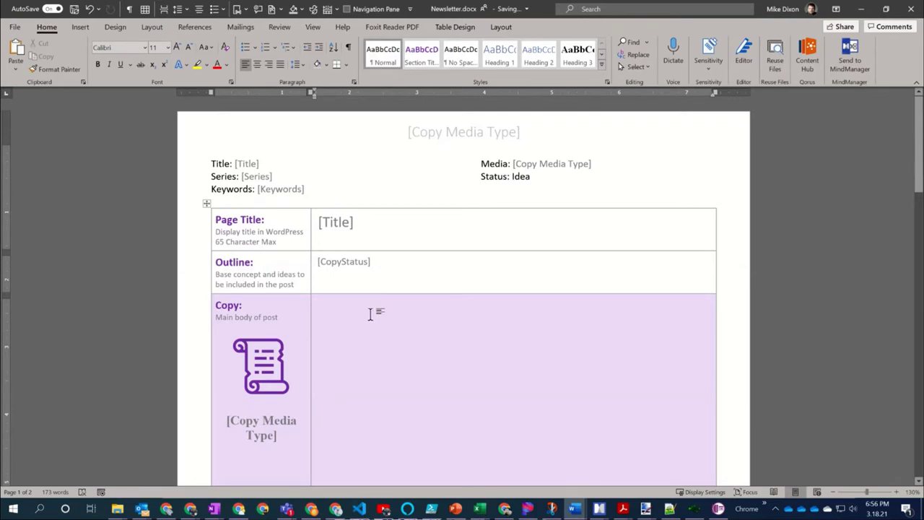
Type 'My copy will go where the status of the is status. If Changed do the next thing' in the Copy cell
type("My co")
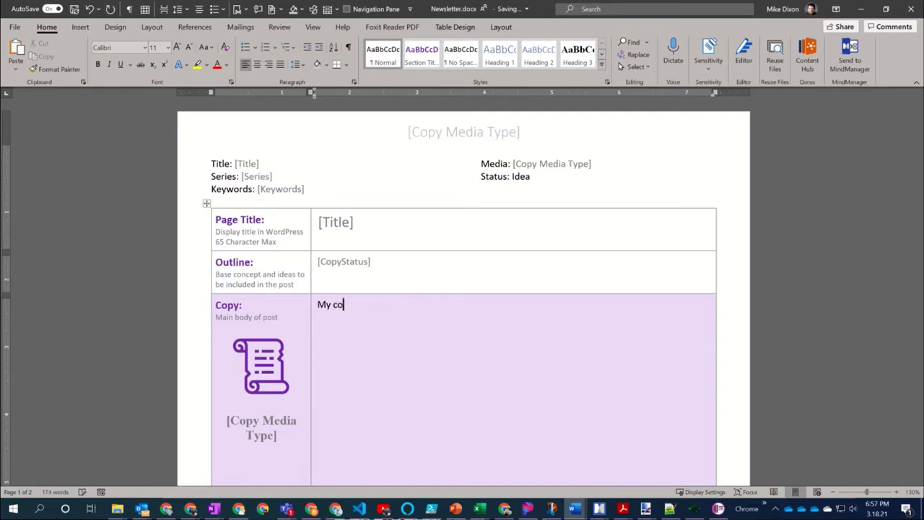
type("py will go where the s")
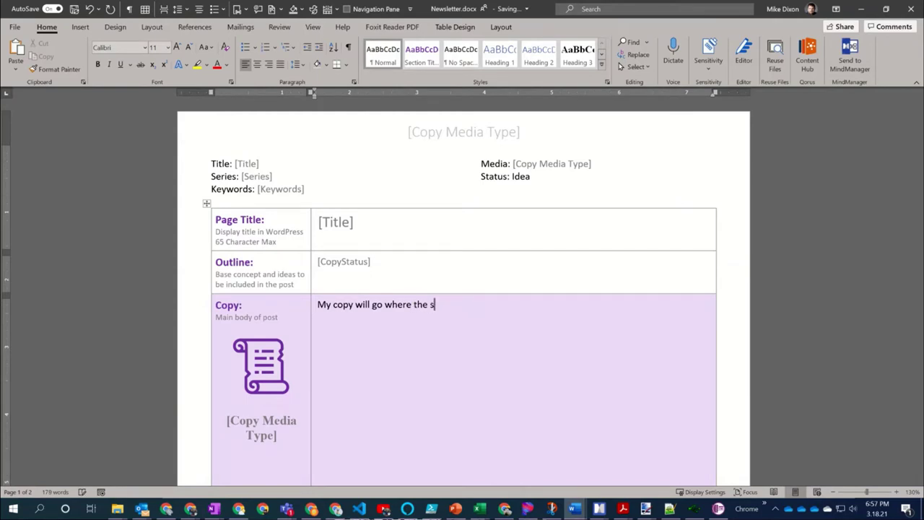
type("tatus of the ")
type("i")
type("s")
type(" stat")
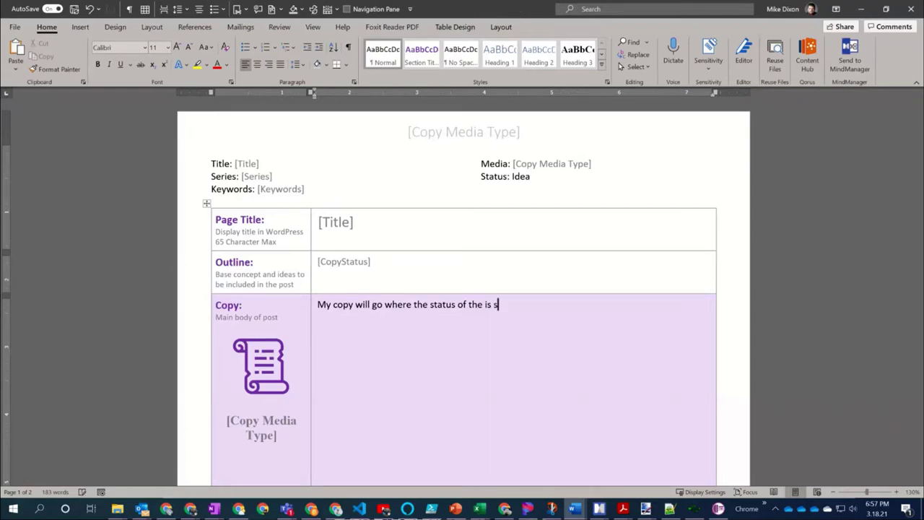
type("u")
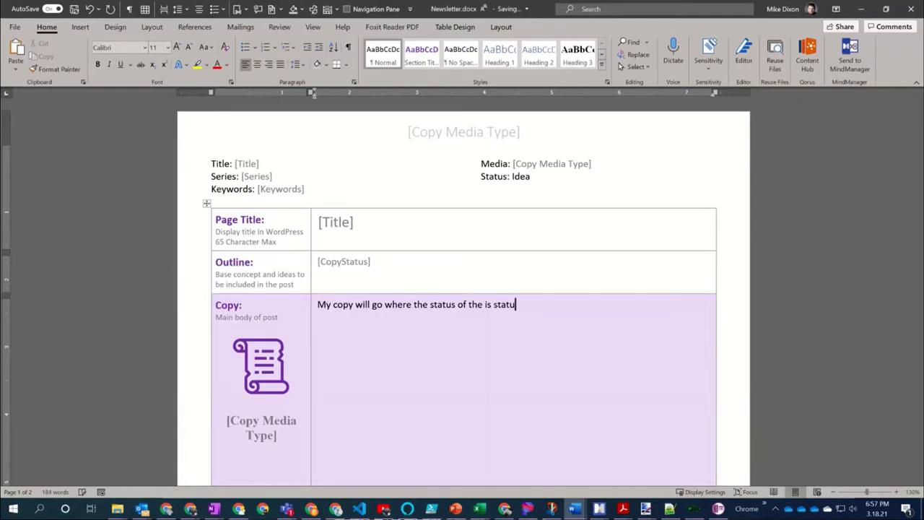
type("s")
type(". If Changed do the next thing.")
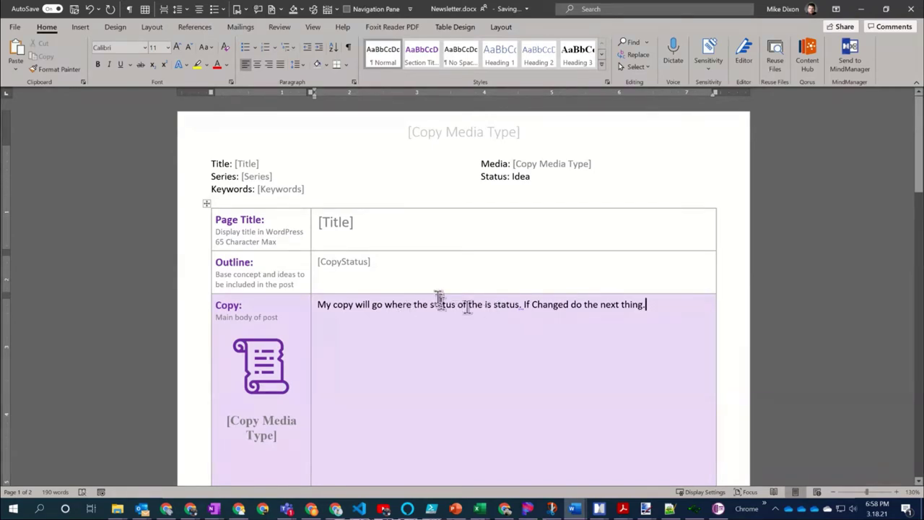
left_click(372, 264)
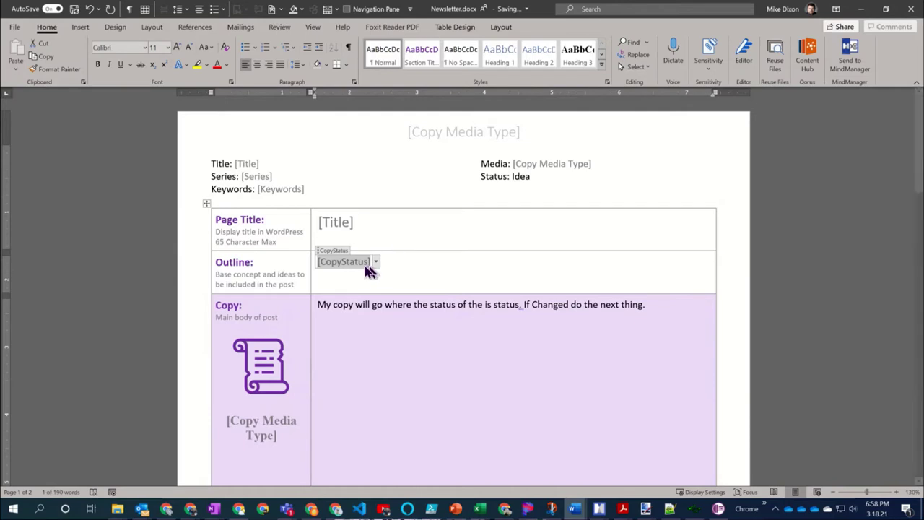
Try moving the CopyStatus field from the Outline cell into the Copy sentence
left_click(311, 263)
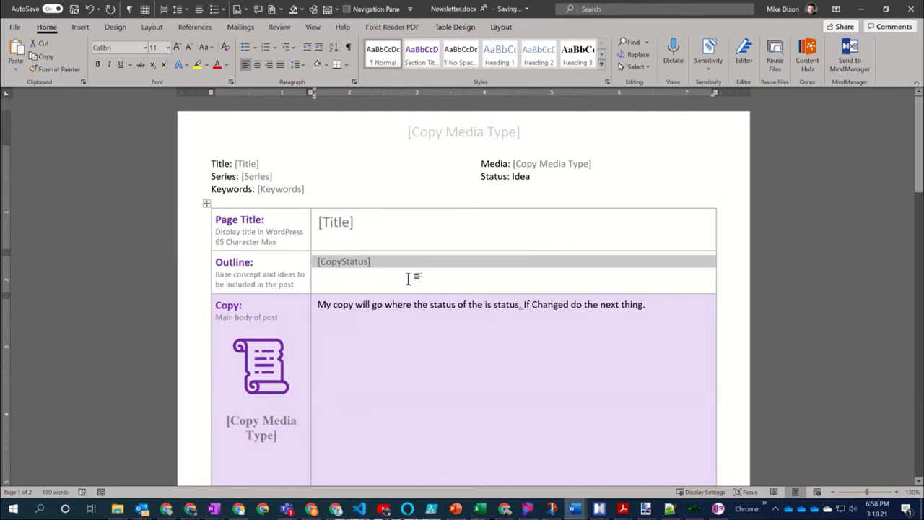
left_click(365, 263)
left_click_drag(364, 263, 487, 307)
type("is")
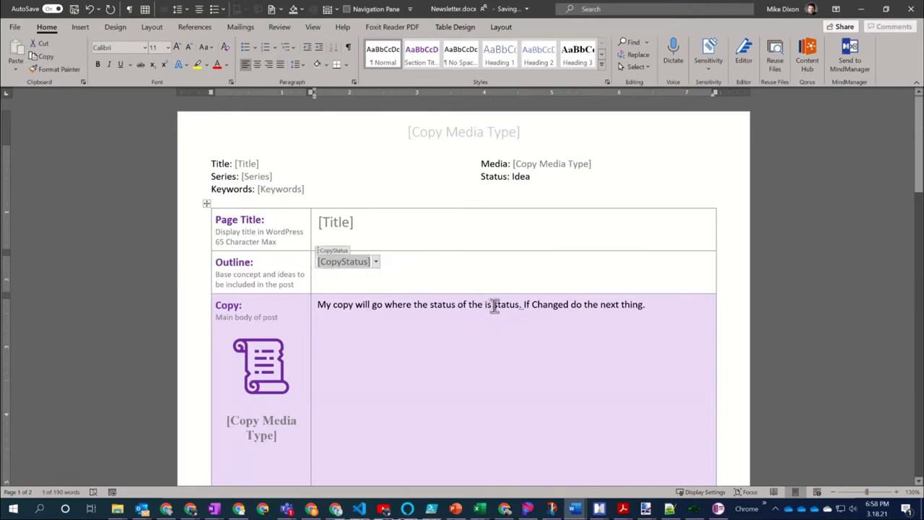
left_click(494, 305)
Bold the phrase 'of the is status. If Changed' and select the word status
left_click_drag(457, 303, 596, 311)
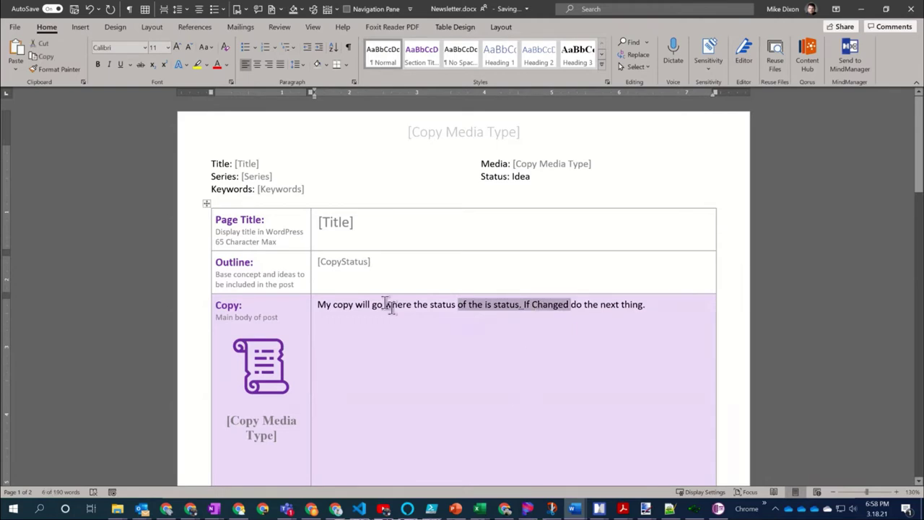
left_click(98, 65)
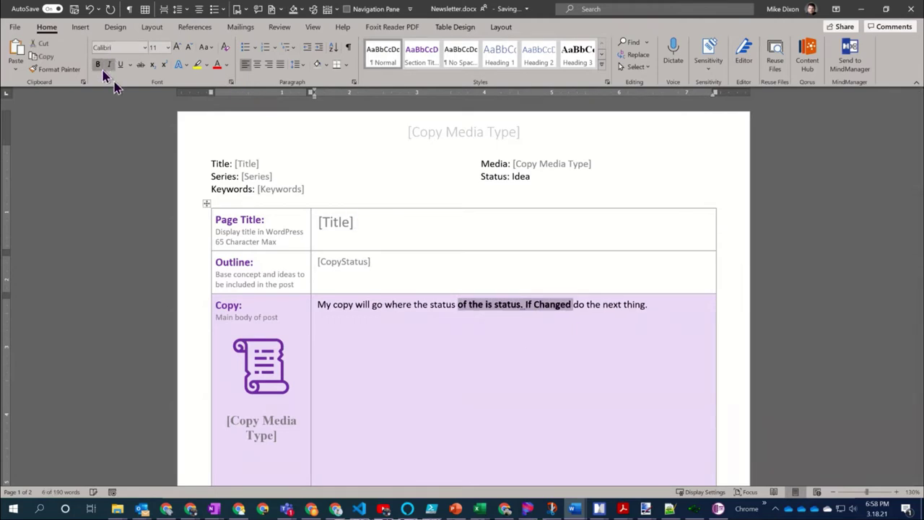
left_click(441, 304)
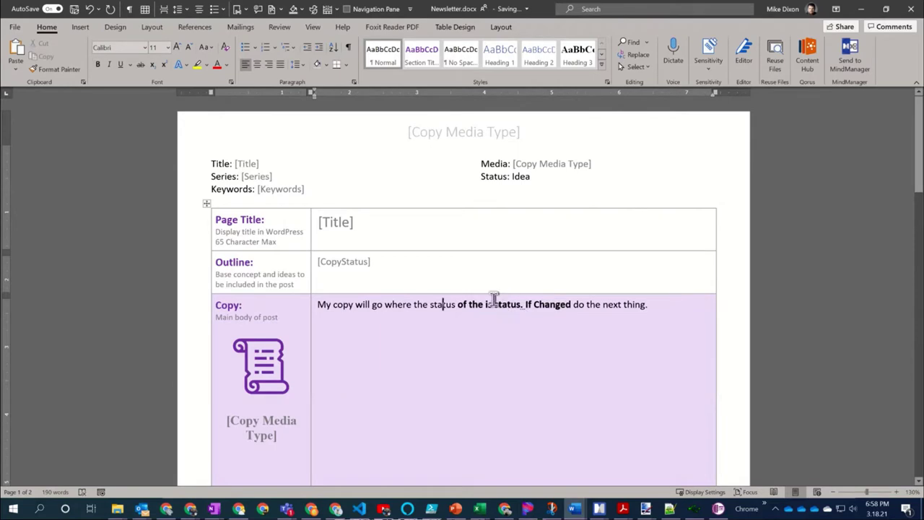
left_click_drag(494, 304, 521, 306)
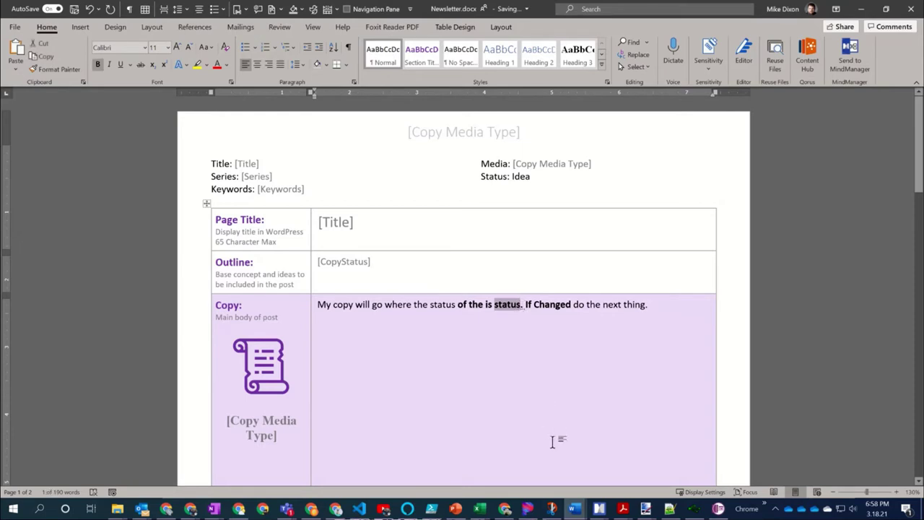
Replace 'status' in the Copy sentence with the Status property, then delete its placeholder text
left_click(244, 10)
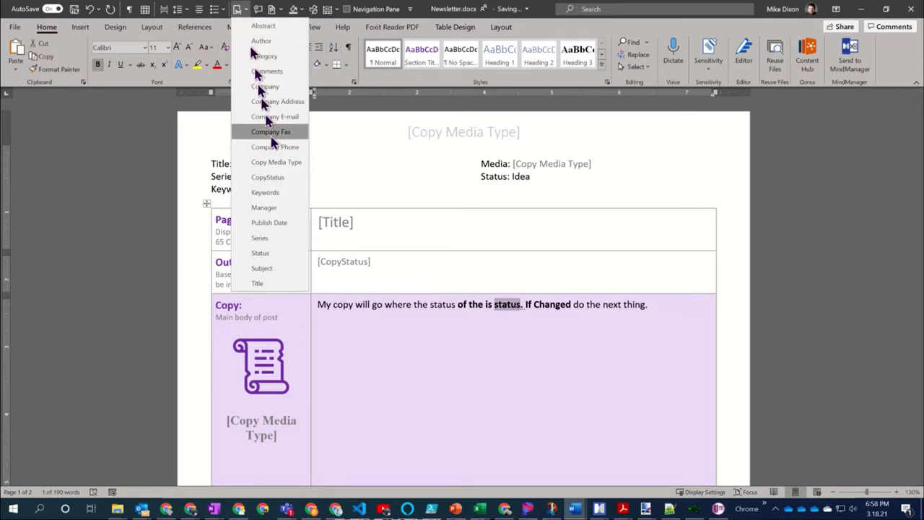
left_click(287, 256)
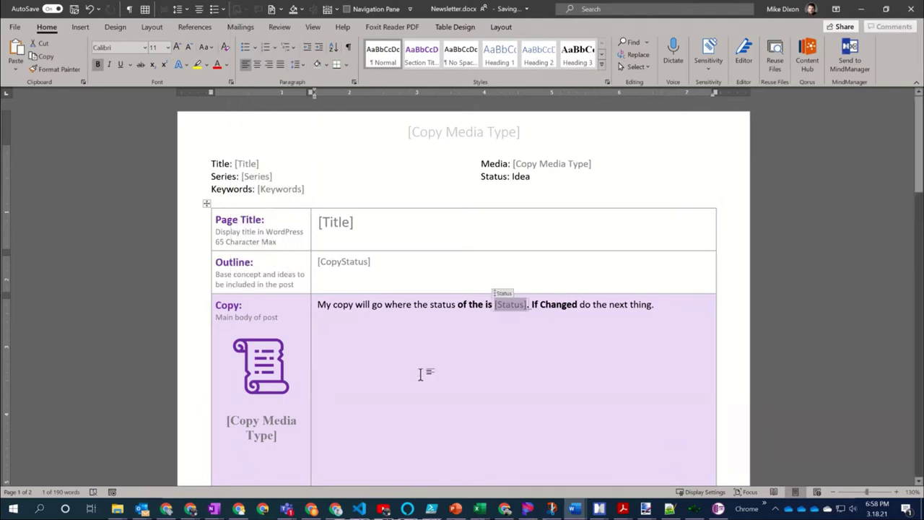
left_click(423, 344)
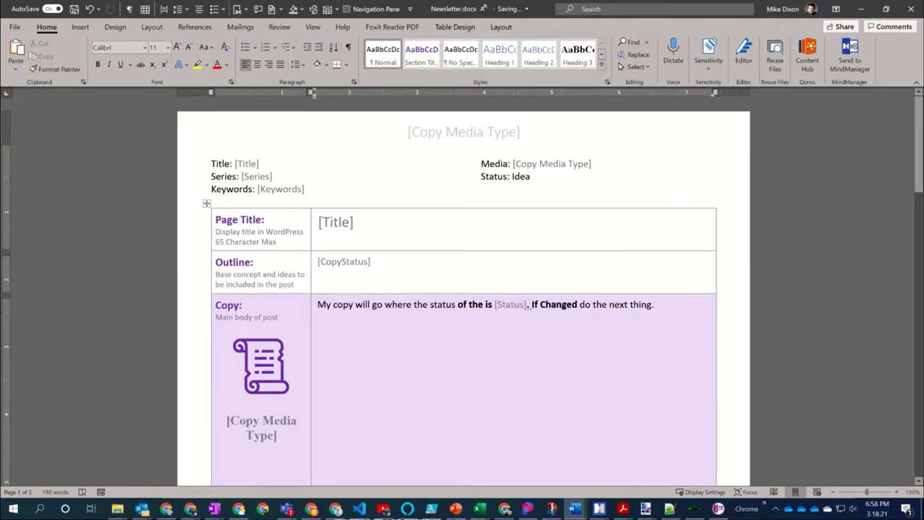
left_click(515, 309)
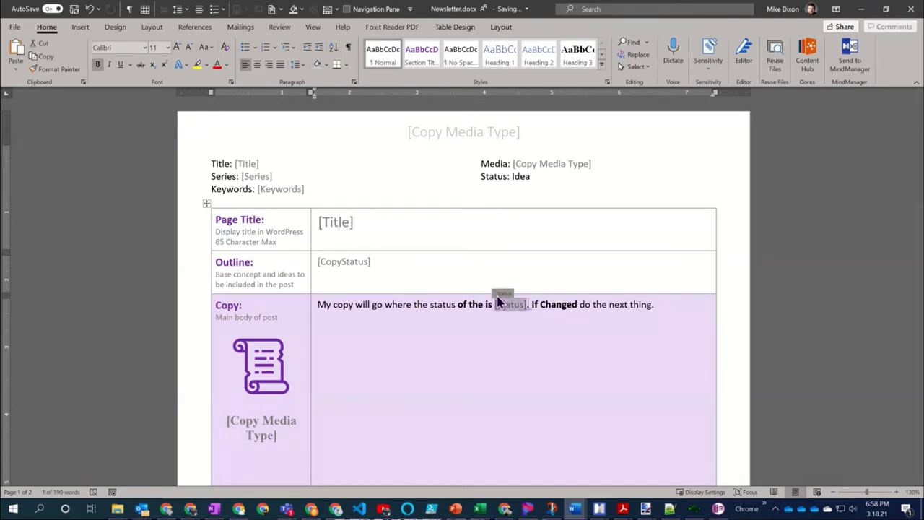
left_click(486, 338)
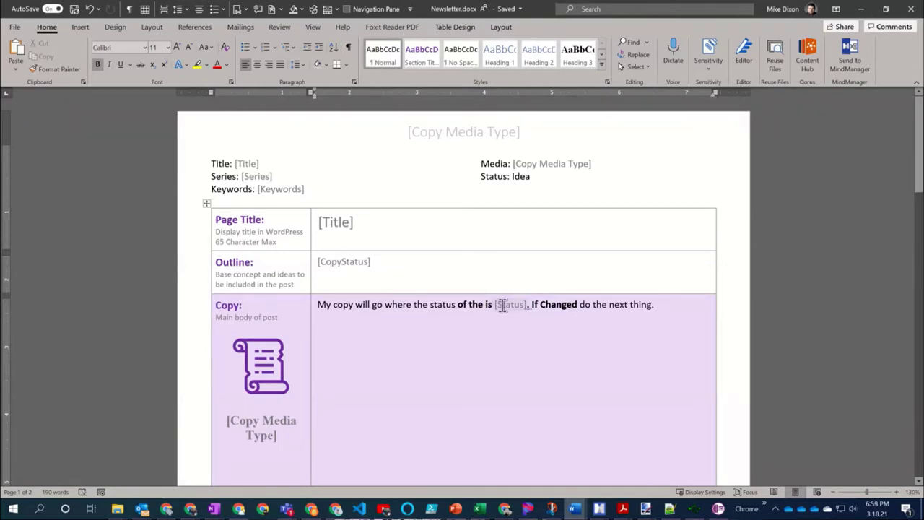
left_click(501, 306)
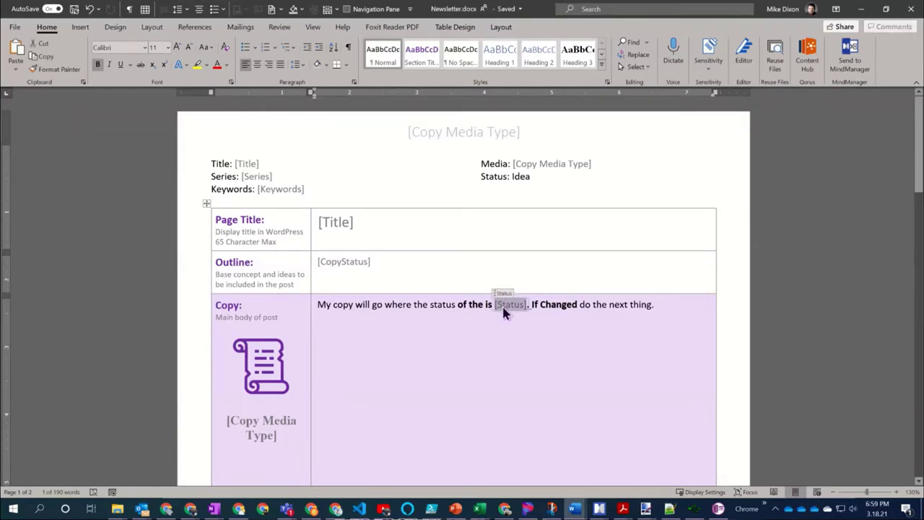
key("Delete")
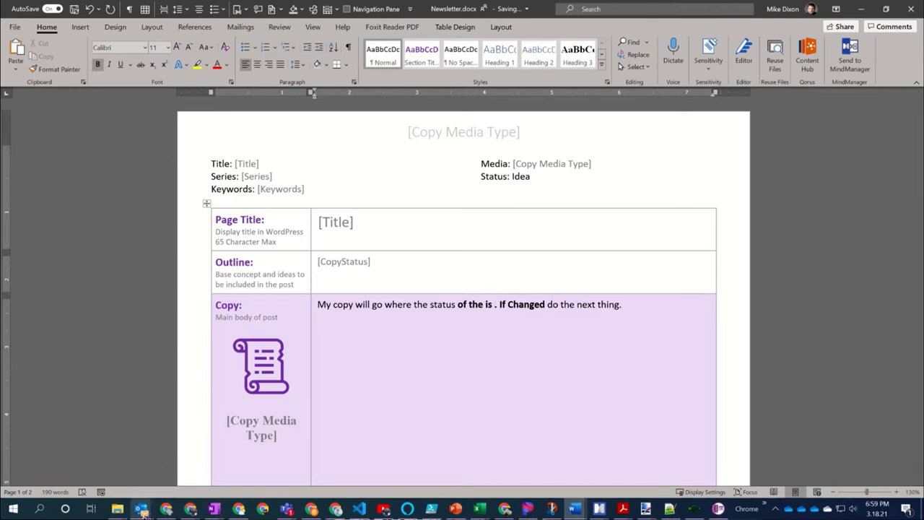
mouse_move(118, 511)
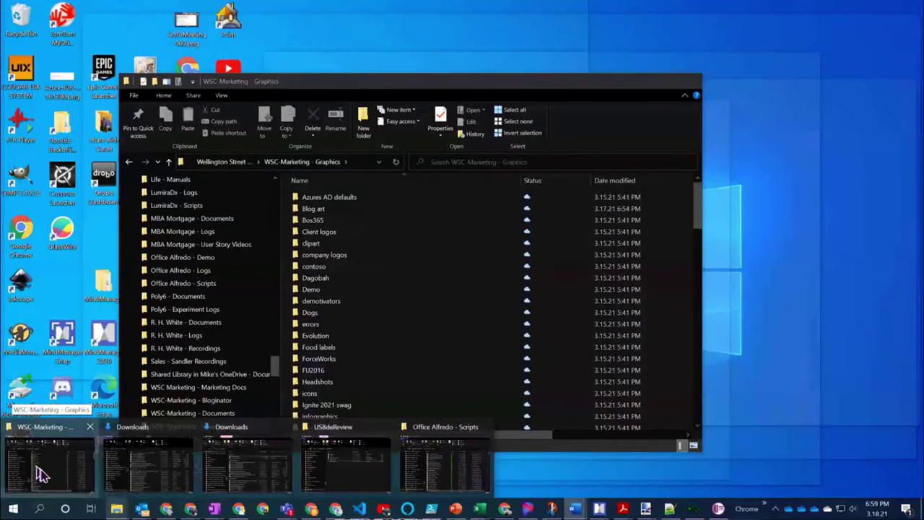
left_click(43, 474)
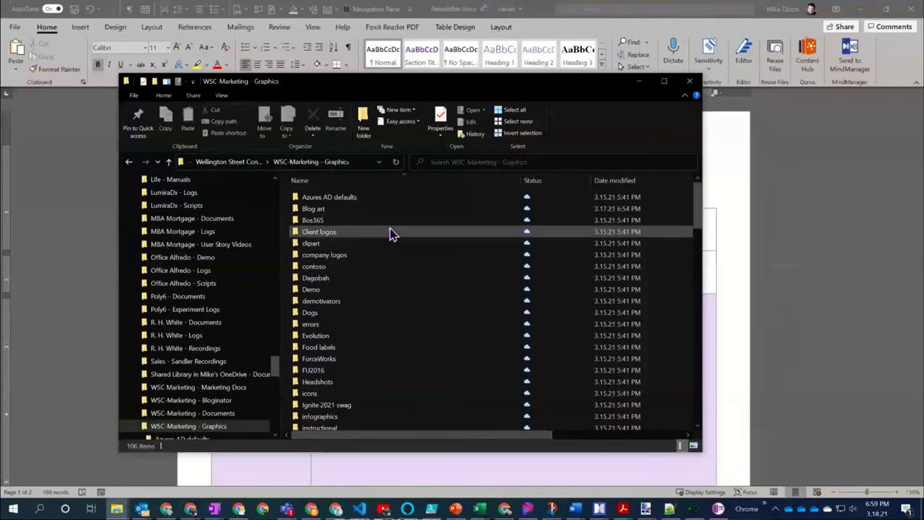
mouse_move(390, 234)
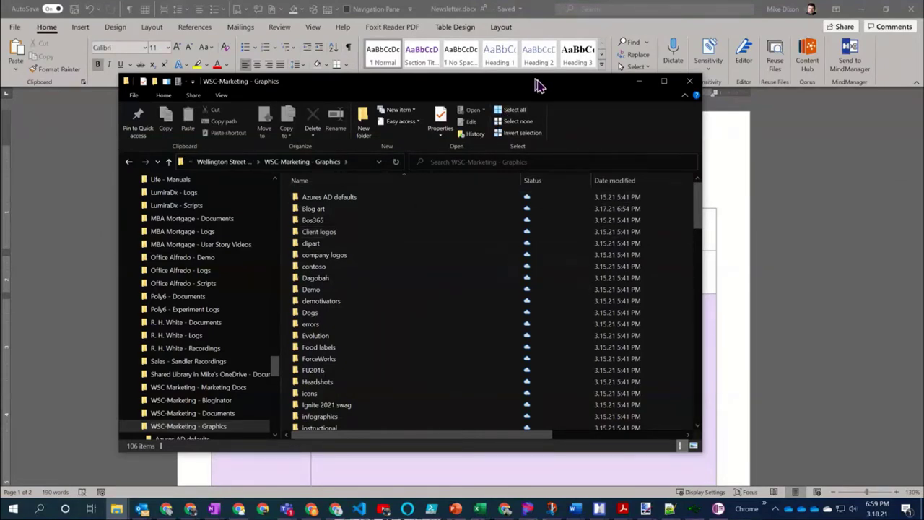
left_click(812, 139)
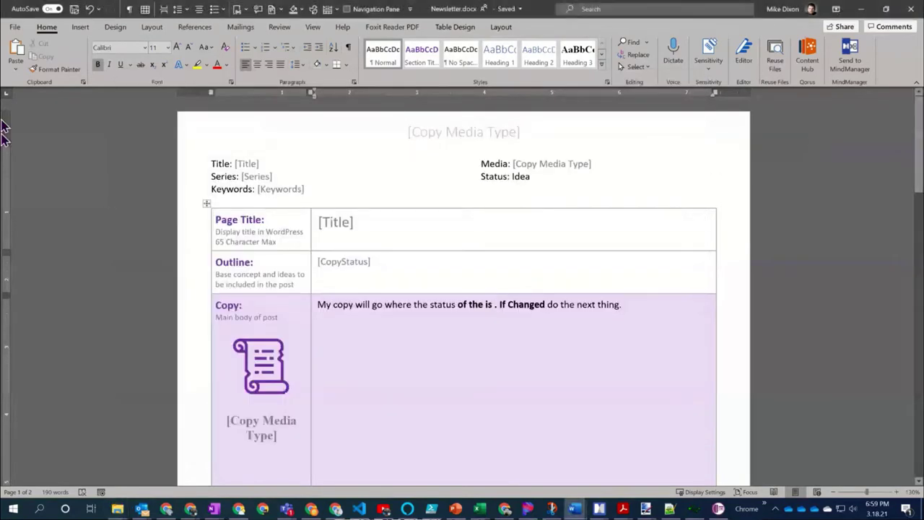
Open the File backstage for Newsletter.docx
left_click(15, 28)
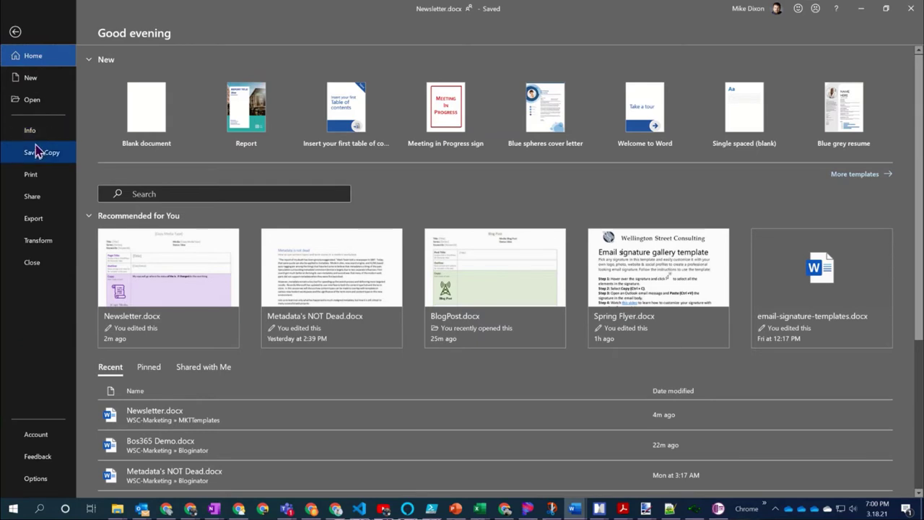
On the Info page, show all properties and keep Copy Status set to Idea
left_click(32, 133)
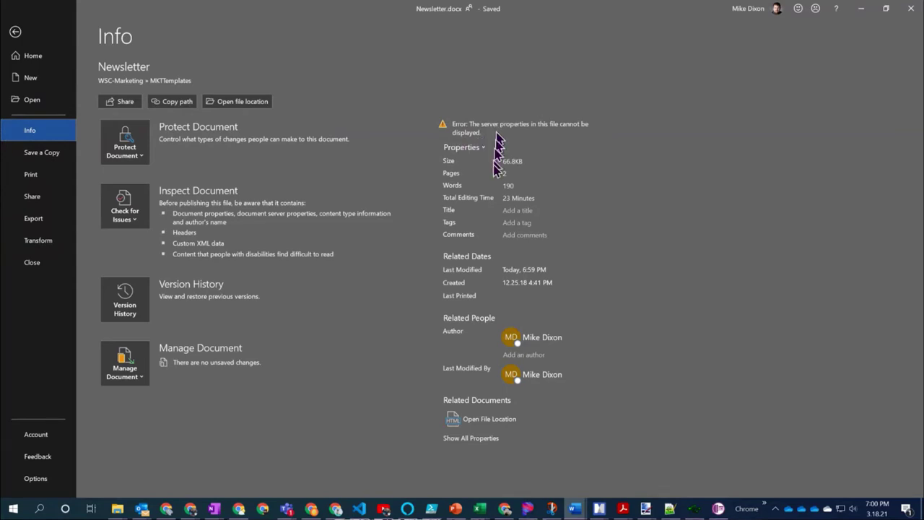
left_click(492, 438)
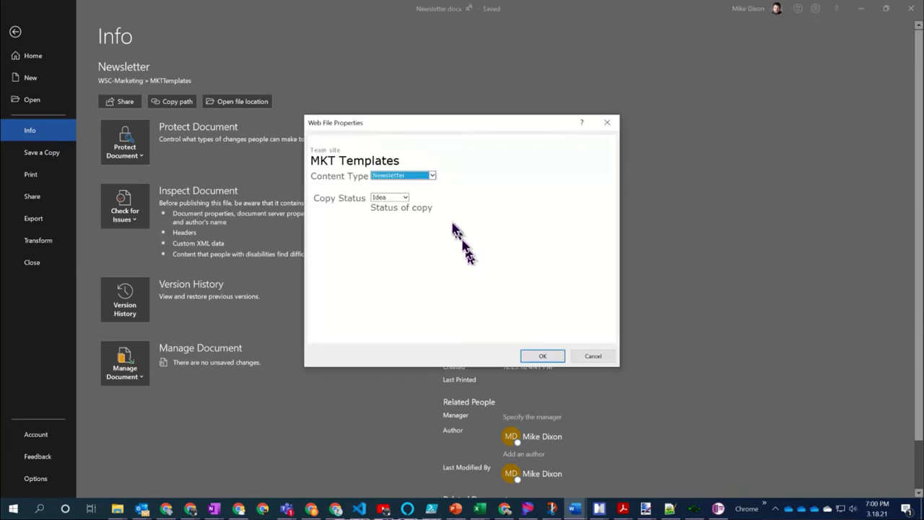
left_click(405, 197)
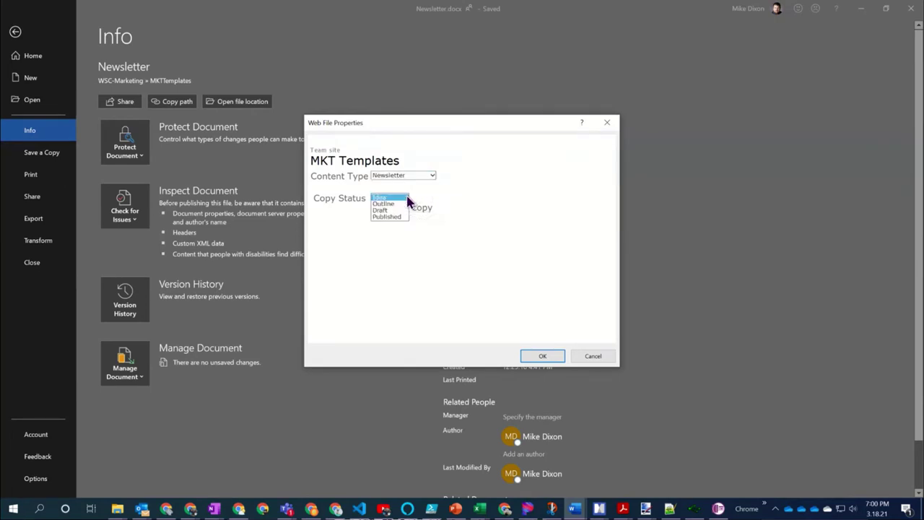
left_click(407, 197)
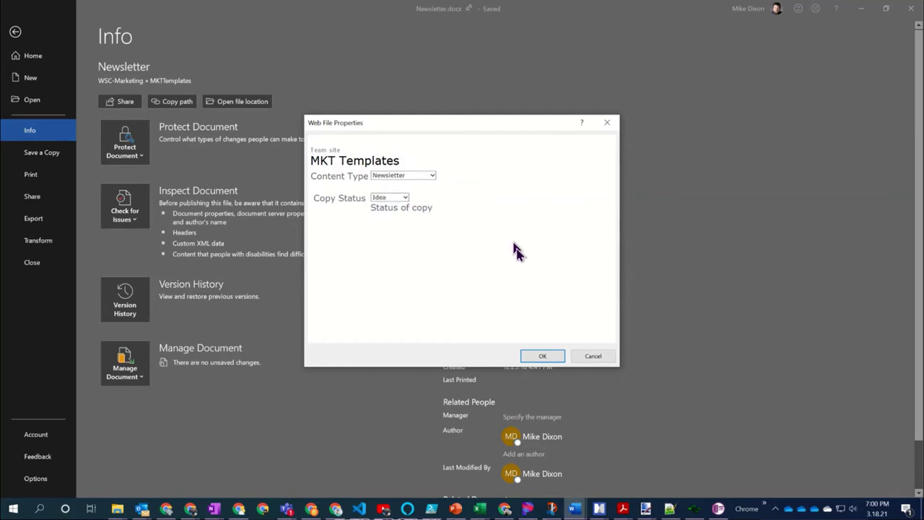
left_click(592, 356)
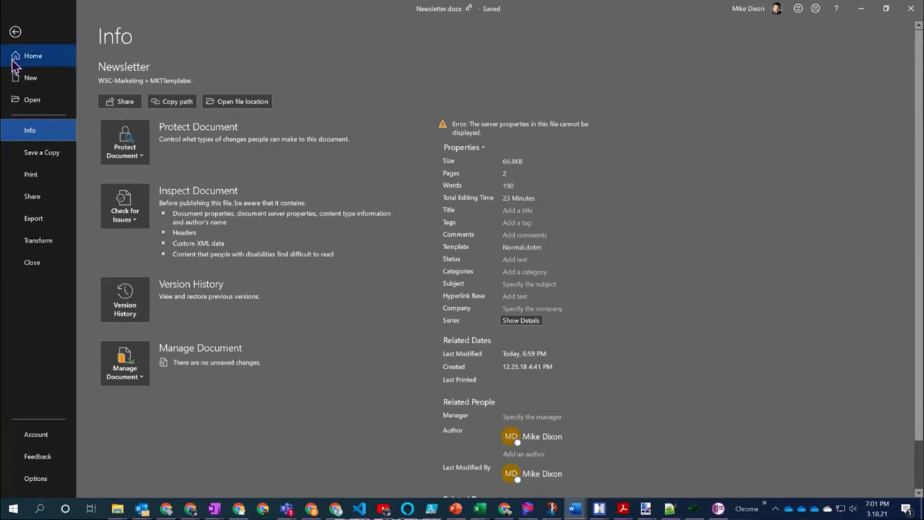
Leave backstage and minimize the Newsletter.docx window
left_click(15, 31)
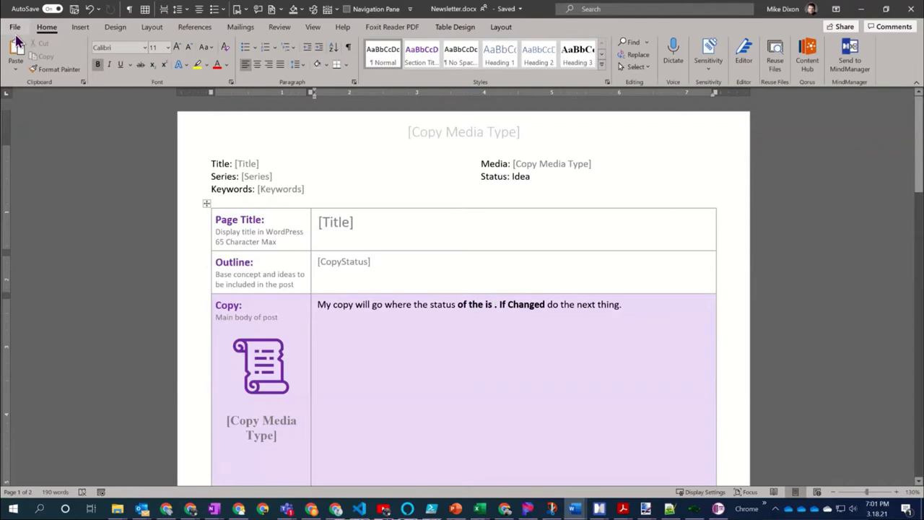
left_click(856, 12)
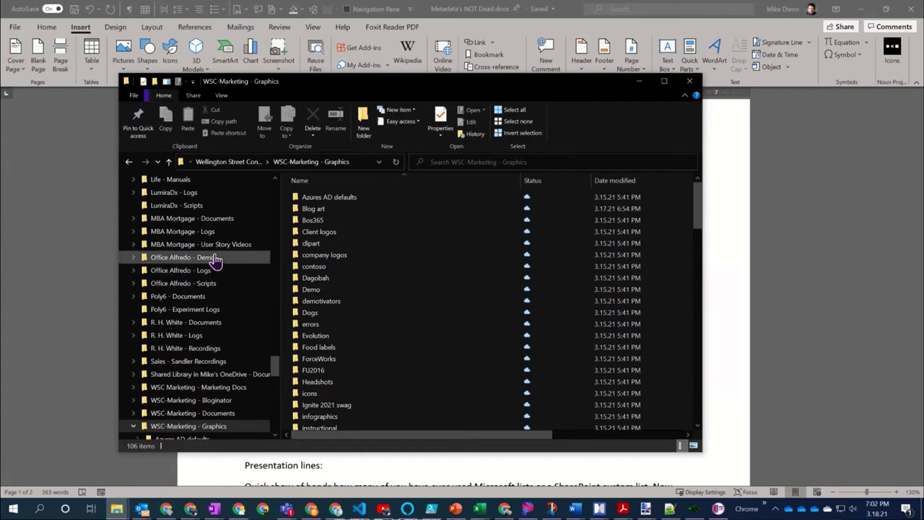
Open WSC-Marketing - Bloginator under Wellington Street Consulting LLC and bring up its column choices
scroll(214, 260, "up", 2)
scroll(214, 260, "up", 4)
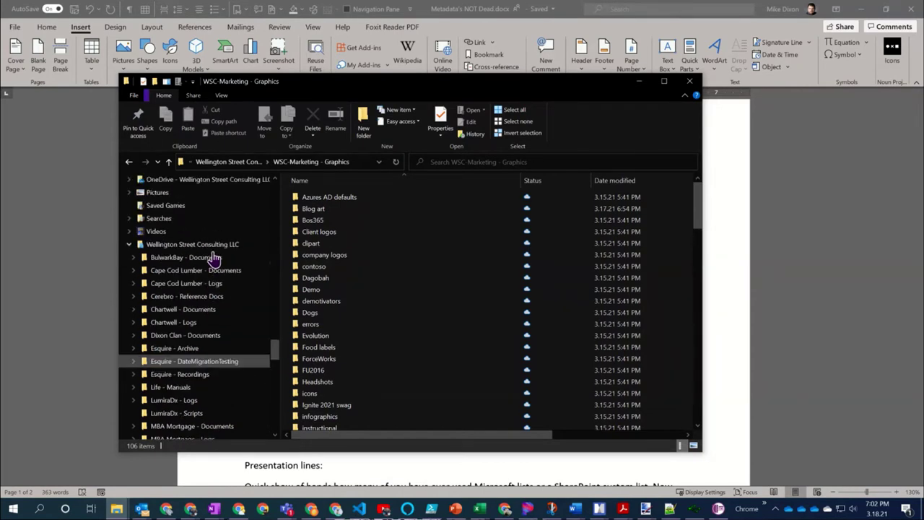
left_click(184, 245)
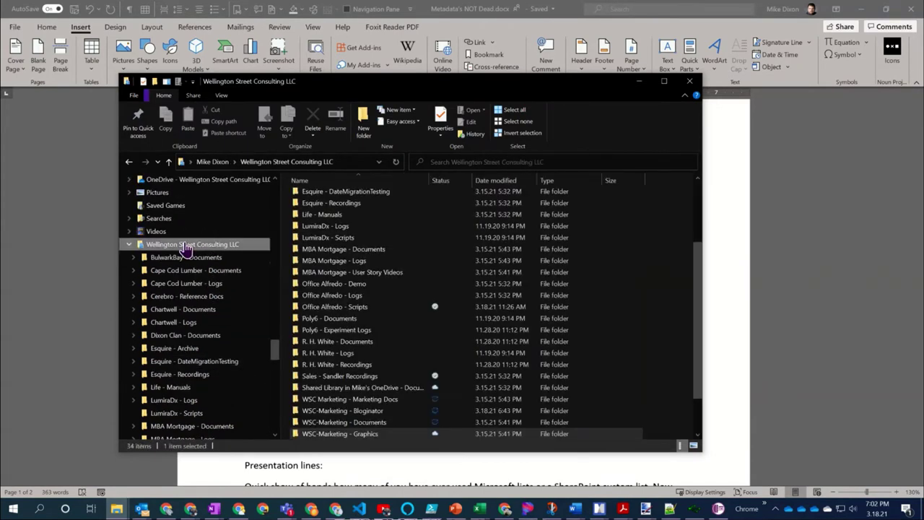
scroll(366, 318, "down", 2)
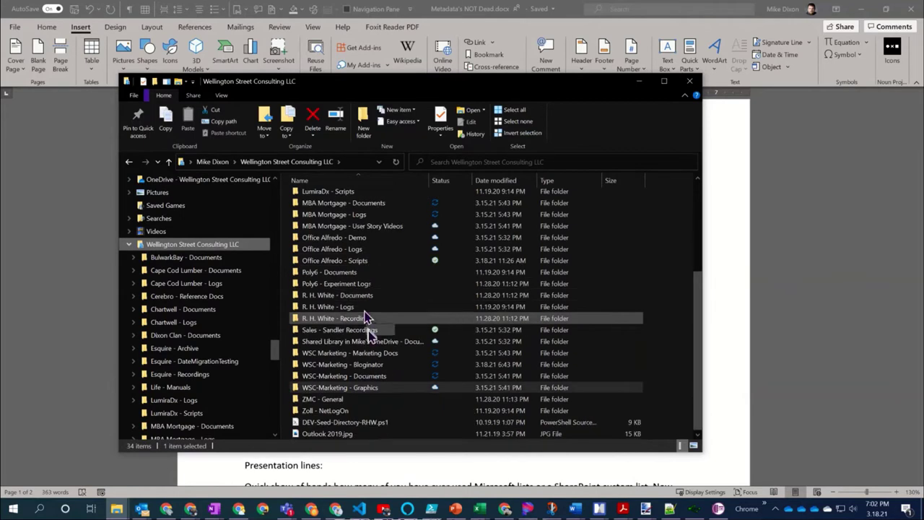
double_click(336, 370)
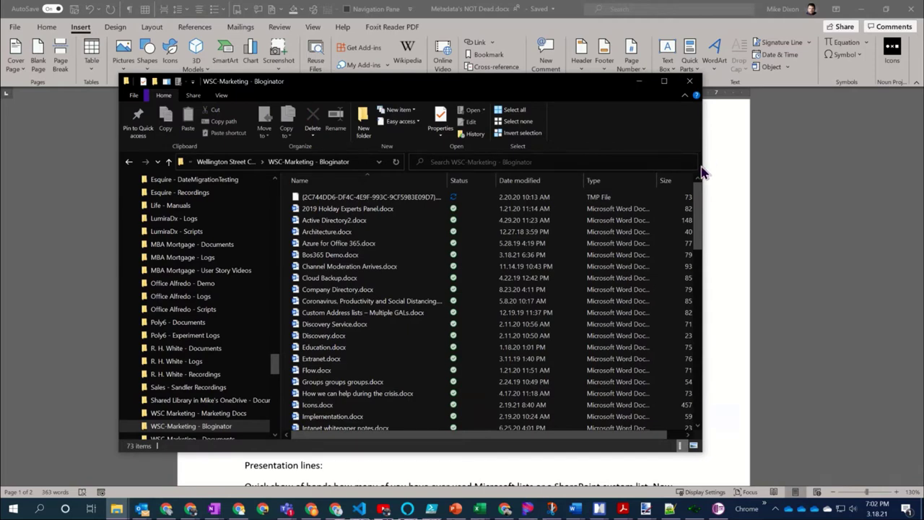
right_click(612, 181)
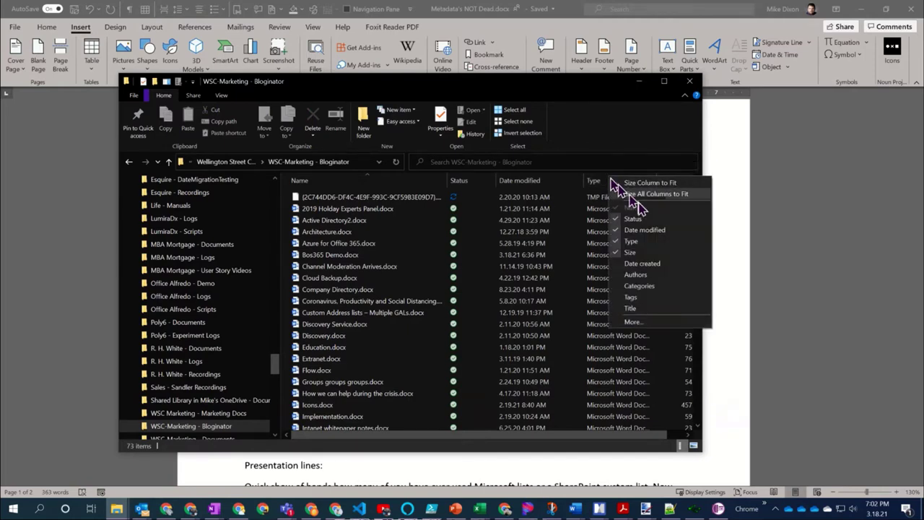
left_click(657, 322)
scroll(464, 253, "down", 2)
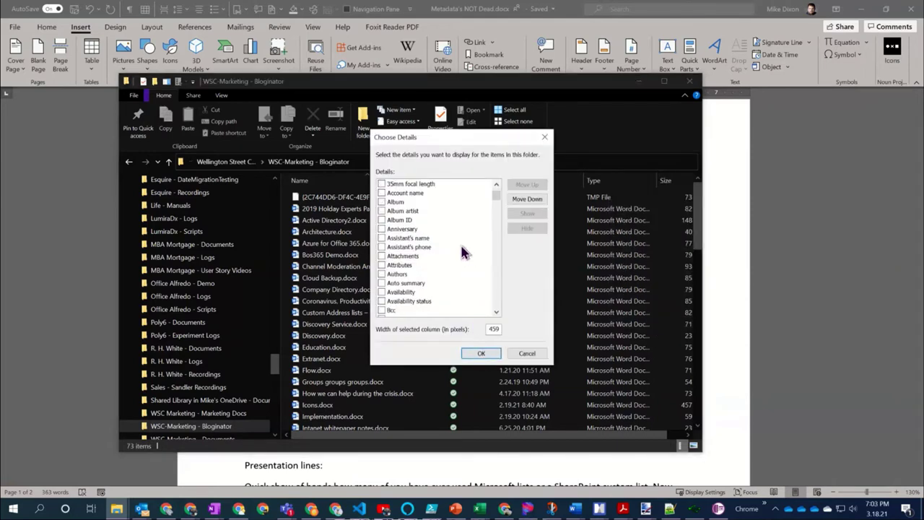
scroll(464, 253, "down", 2)
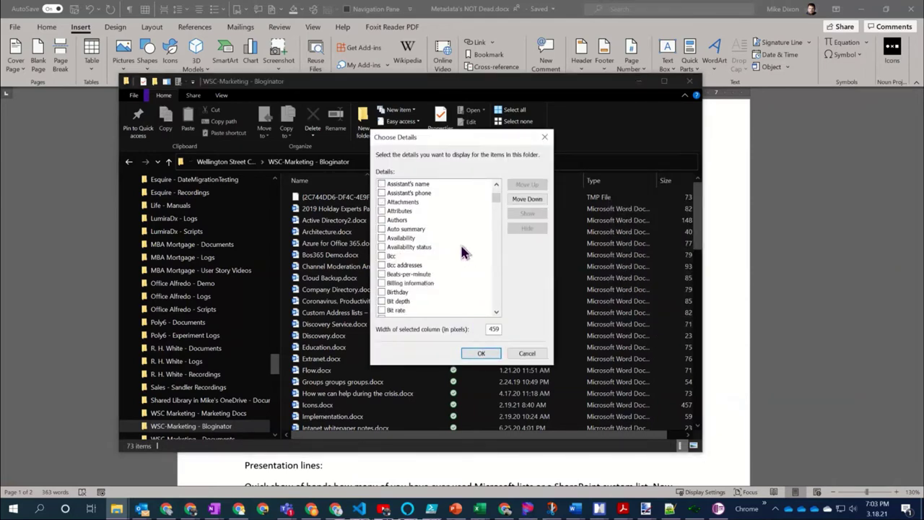
scroll(464, 252, "down", 6)
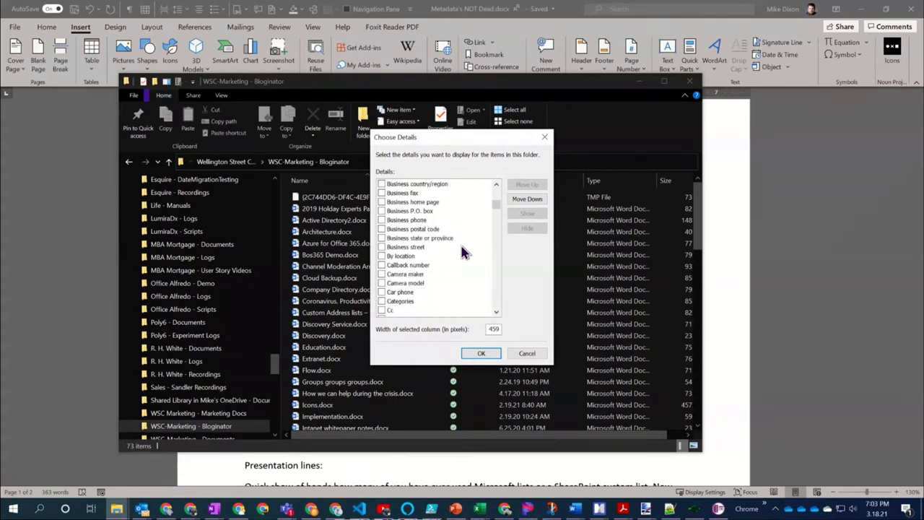
scroll(464, 253, "down", 2)
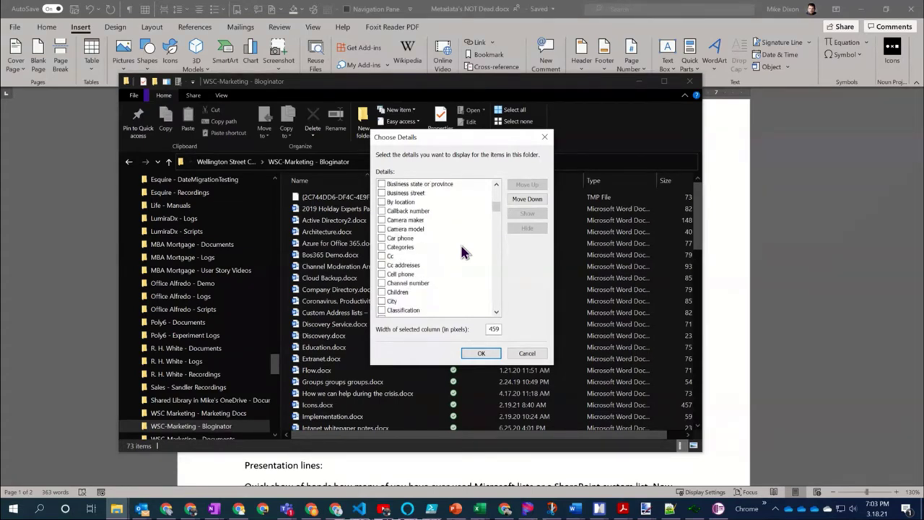
scroll(464, 253, "down", 8)
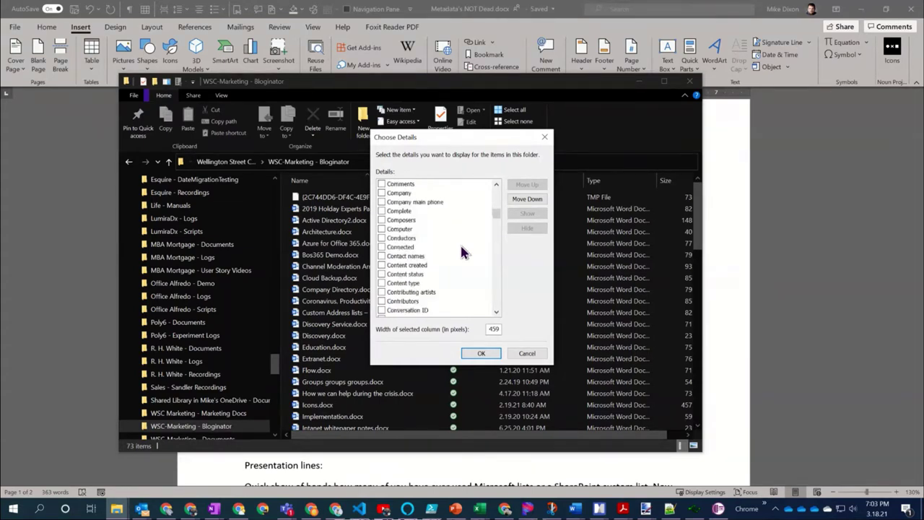
scroll(461, 249, "down", 9)
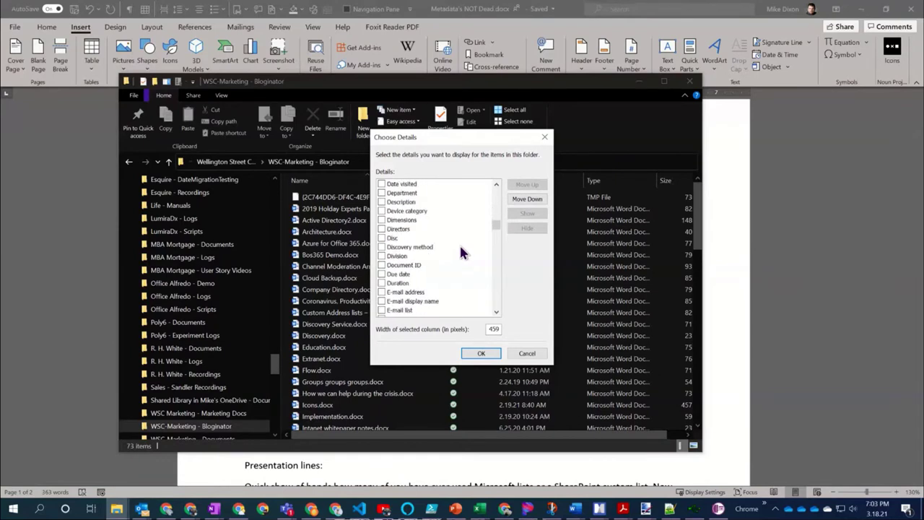
scroll(462, 252, "up", 10)
scroll(462, 252, "up", 4)
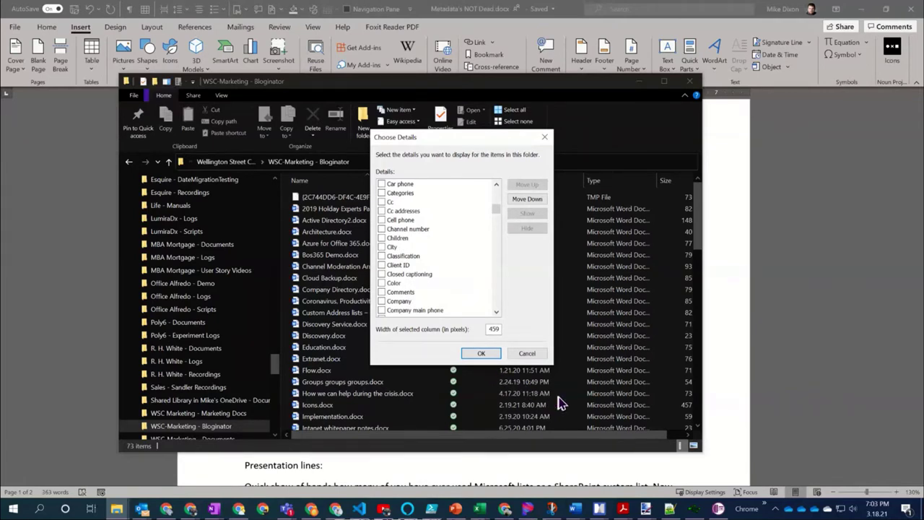
left_click(531, 356)
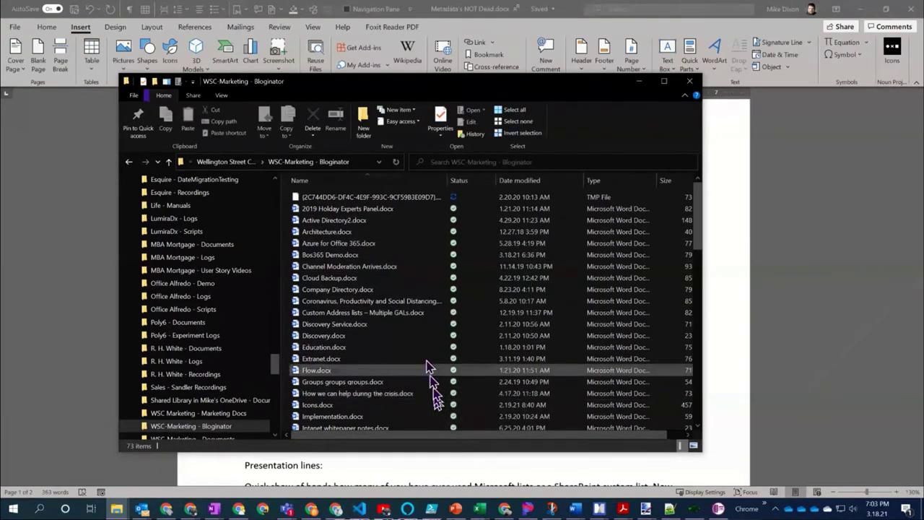
Bring up the Alt+Tab window switcher with Newsletter.docx - Word highlighted
mouse_move(430, 274)
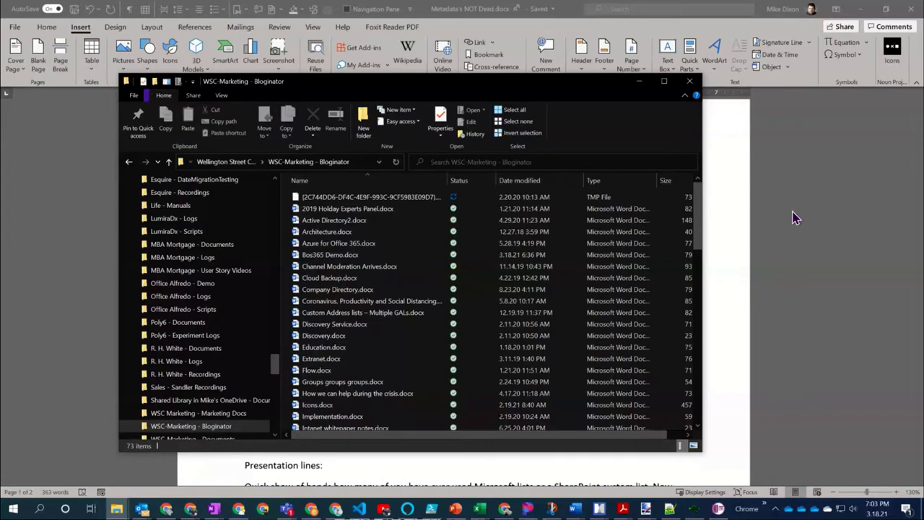
key("alt")
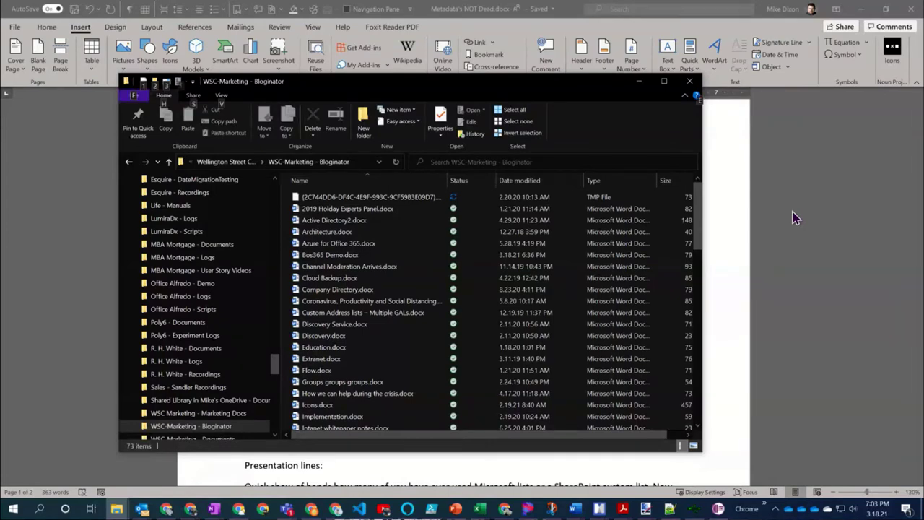
key("alt+Tab")
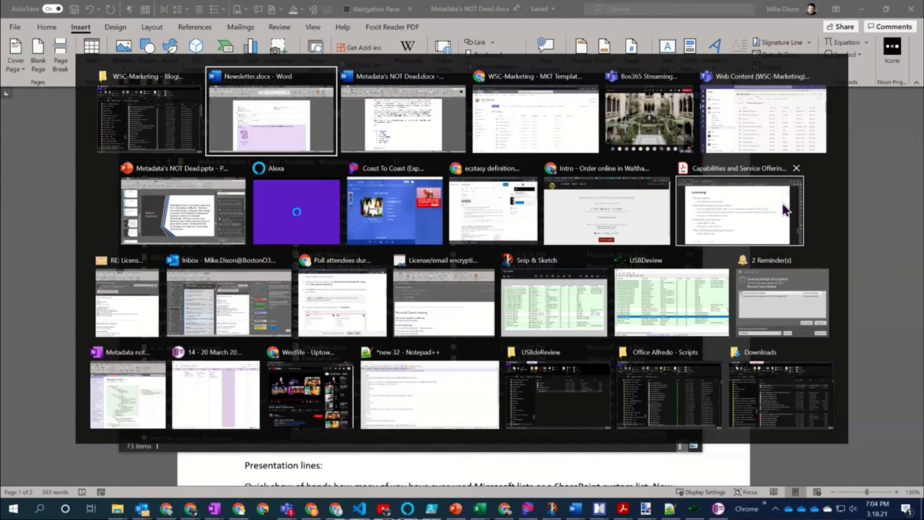
Switch to Newsletter.docx, add three lines of filler text below the Copy sentence, then minimize it
key("Return")
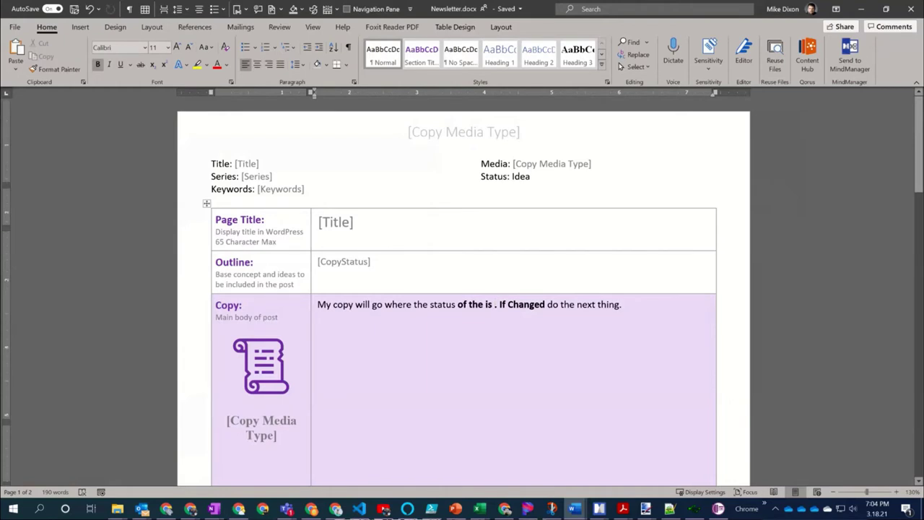
scroll(462, 303, "down", 2)
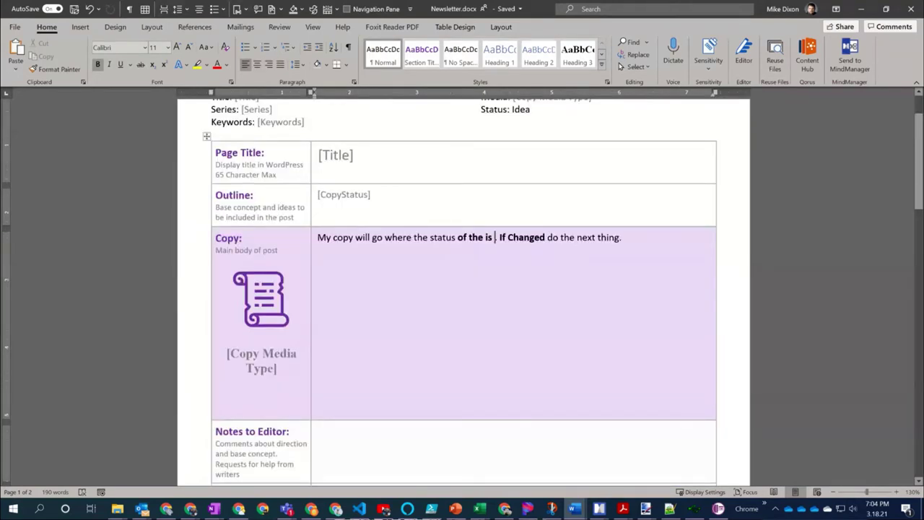
left_click(619, 238)
key("Return")
type("jkdnbvbjksdfbniughksd")
key("Return")
key("Return")
type("mlfjkejnmfiojmweqkl;fgmkl;")
key("Return")
key("Return")
type("kldafnjklqwen;ifklnl/k")
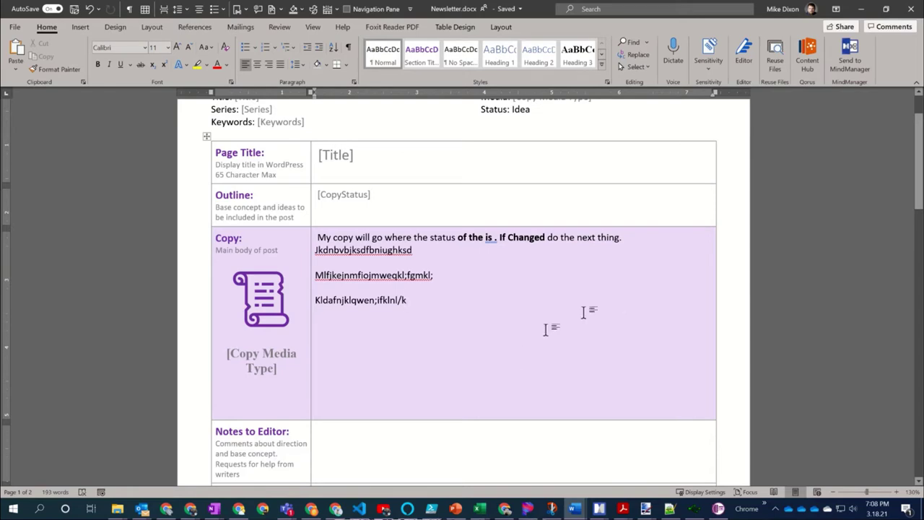
left_click(861, 10)
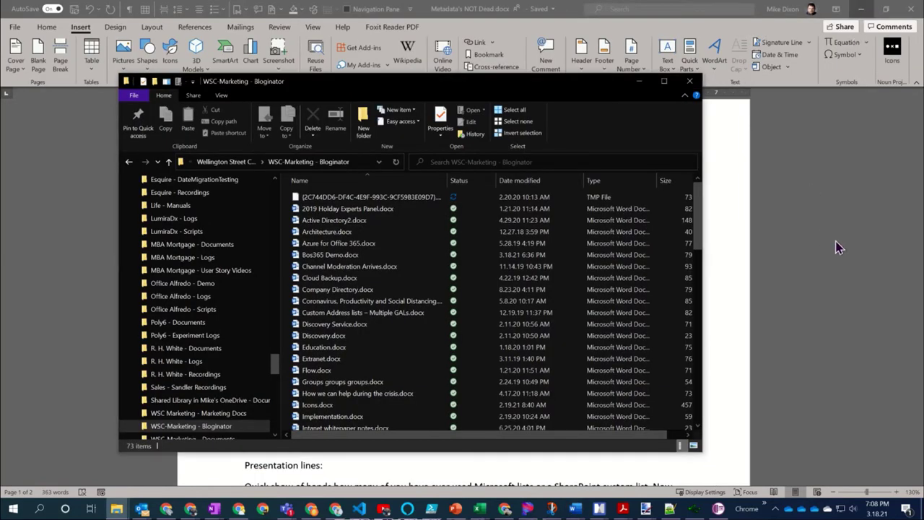
Switch back to Chrome and open the Bloginator library, grouped by Copy Status
key("alt+Tab")
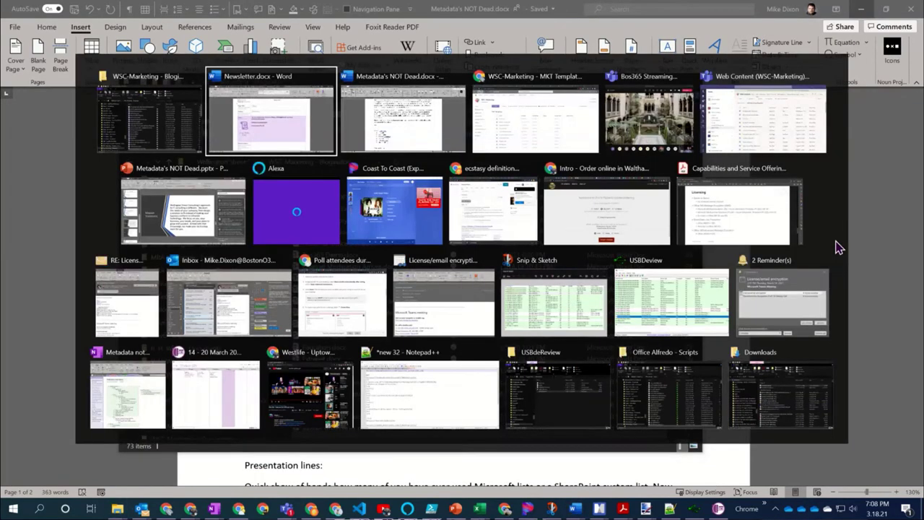
key("alt+Tab")
key("alt+Tab")
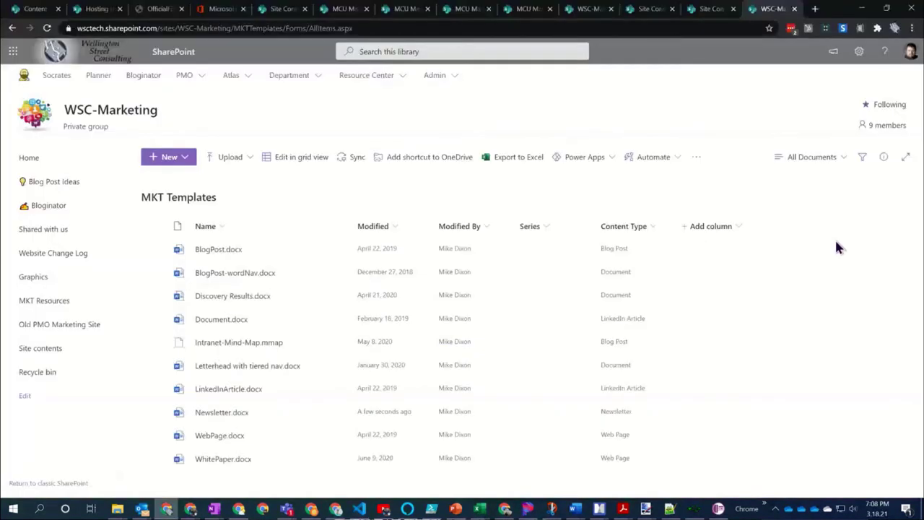
left_click(58, 214)
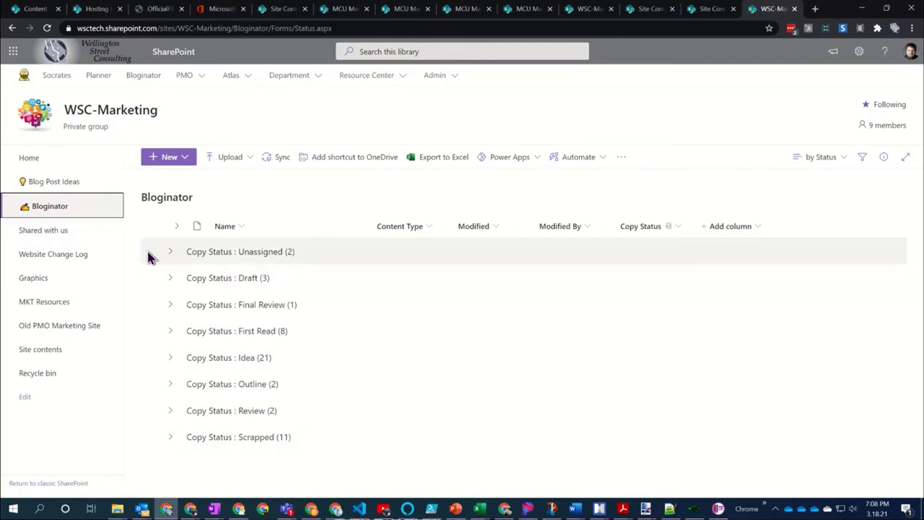
Expand and collapse the Unassigned group, then show only the eight First Read documents
left_click(170, 255)
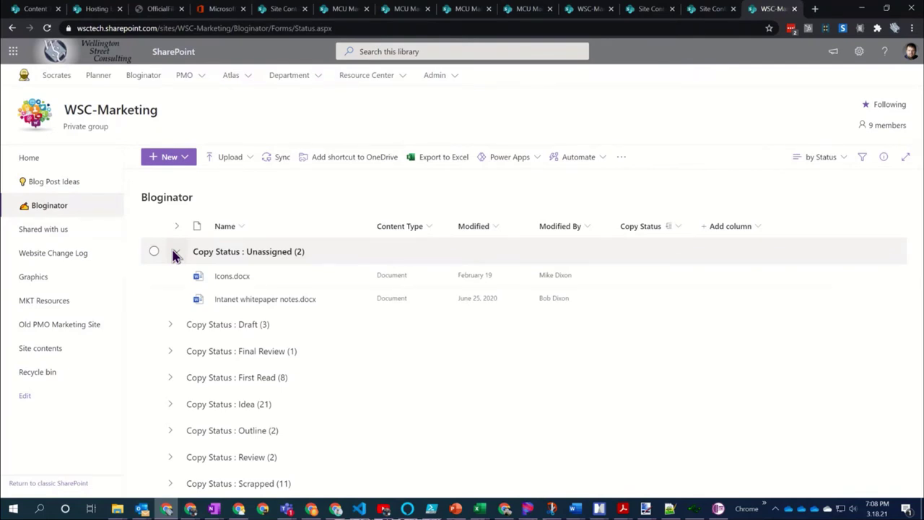
left_click(178, 253)
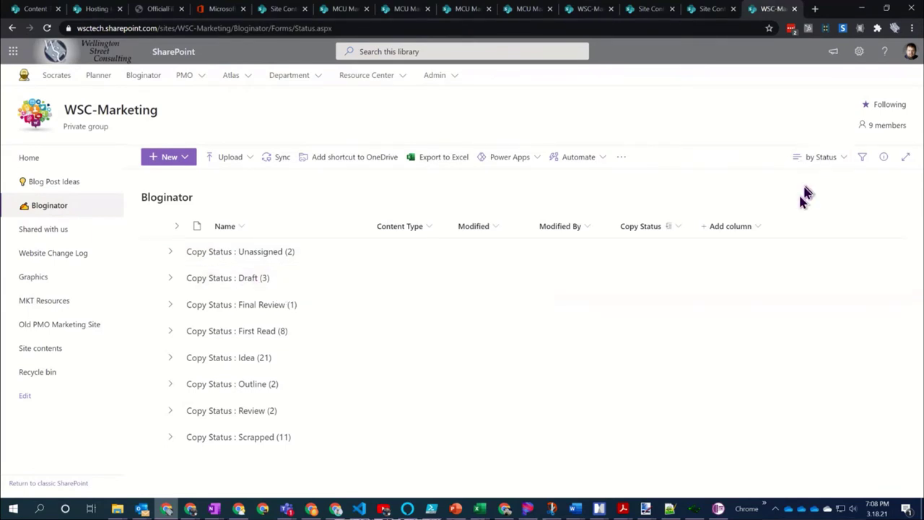
left_click(845, 157)
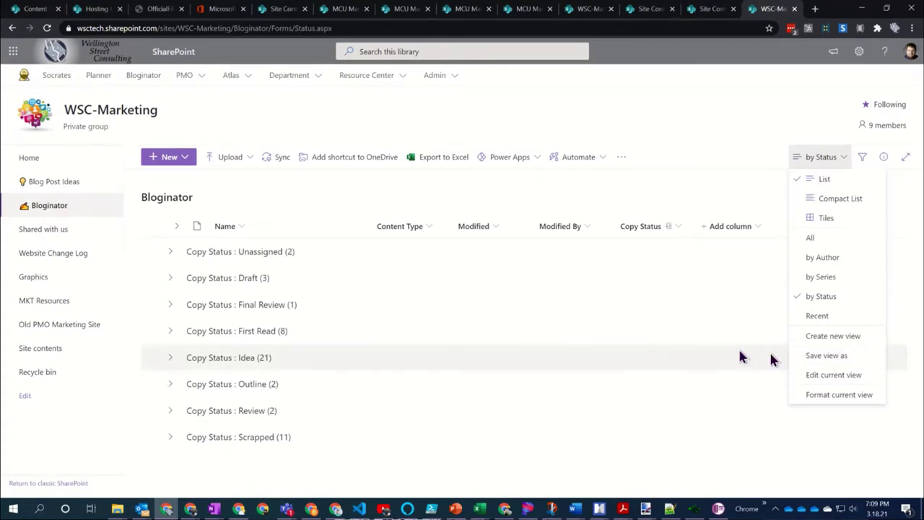
left_click(596, 340)
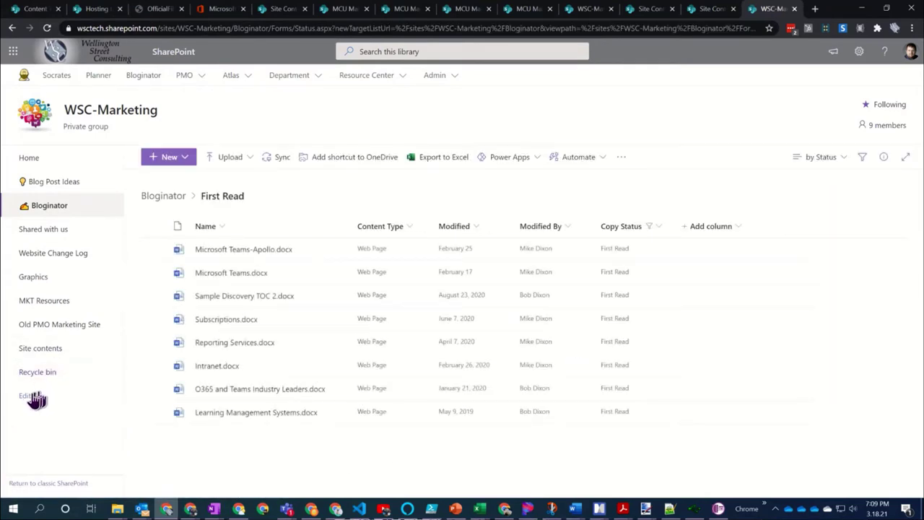
Go to the WSC-Marketing Site contents and open the MKT Templates library (10 items)
left_click(48, 348)
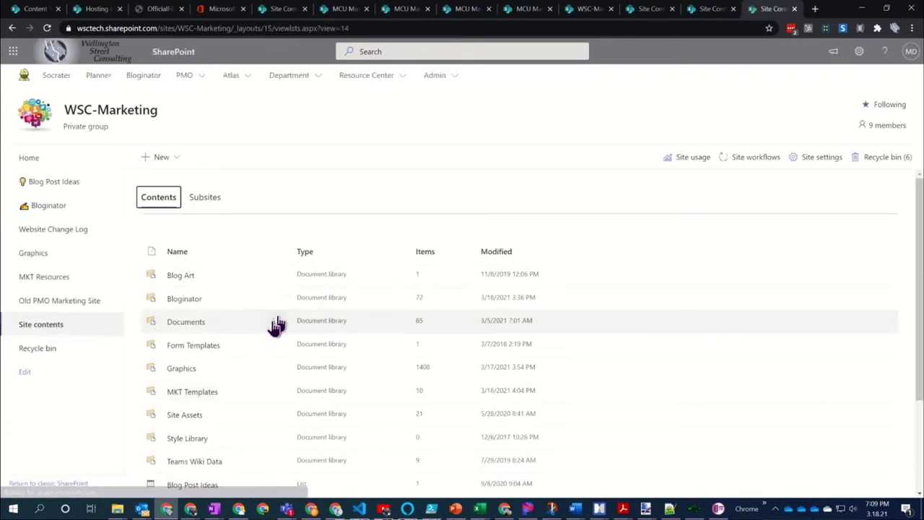
scroll(254, 350, "down", 2)
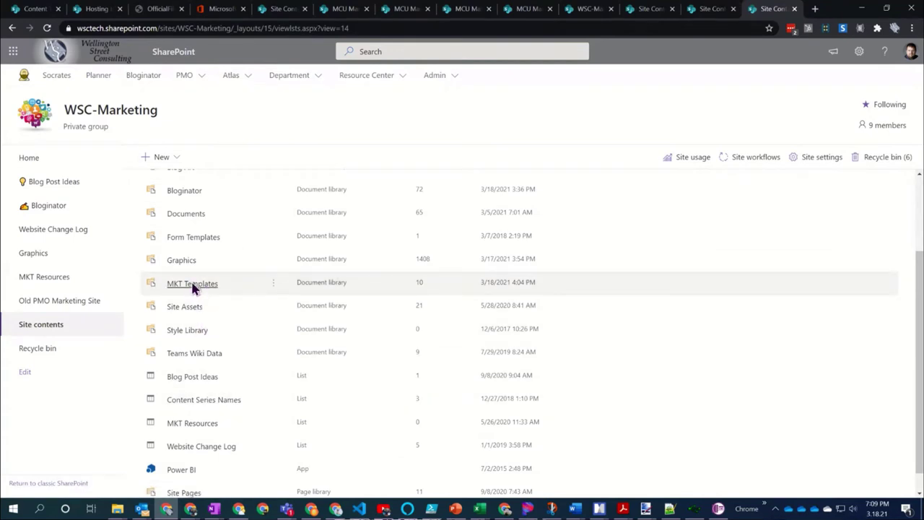
left_click(192, 286)
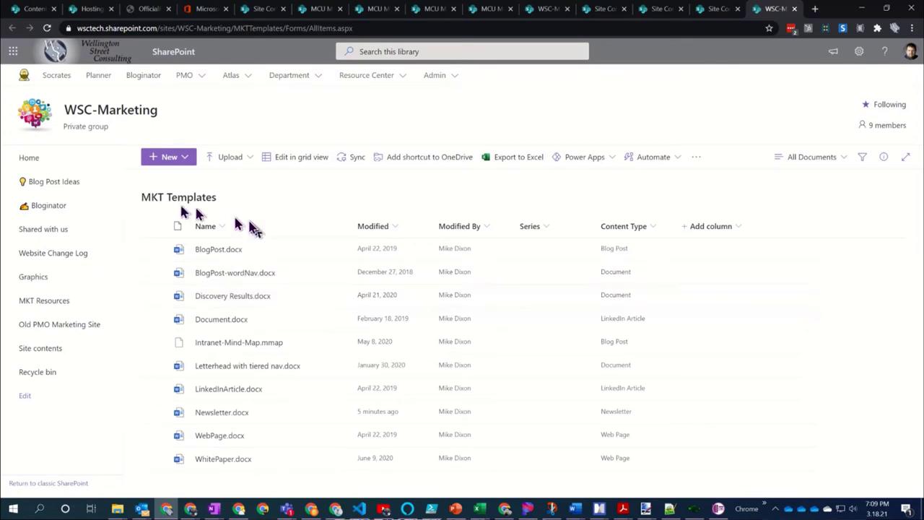
Enable Word document in the MKT Templates New menu, save, and confirm it is listed
mouse_move(265, 253)
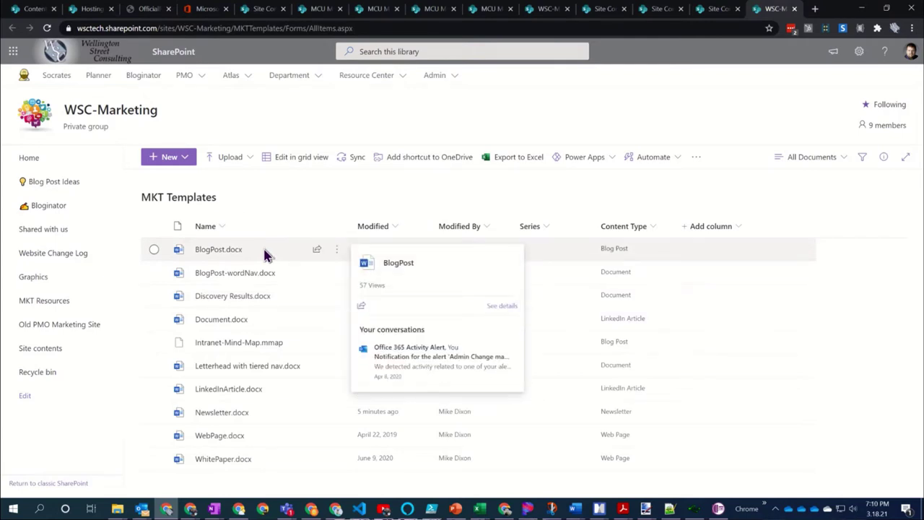
left_click(244, 159)
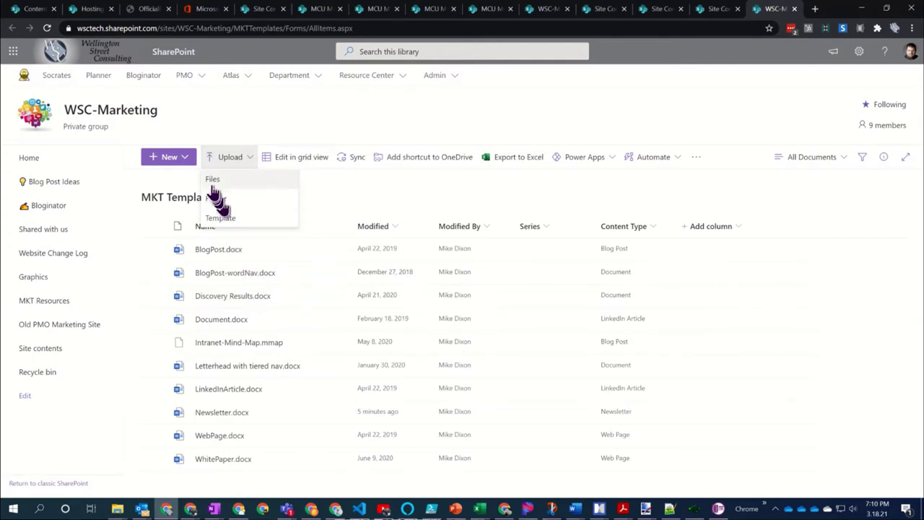
left_click(184, 159)
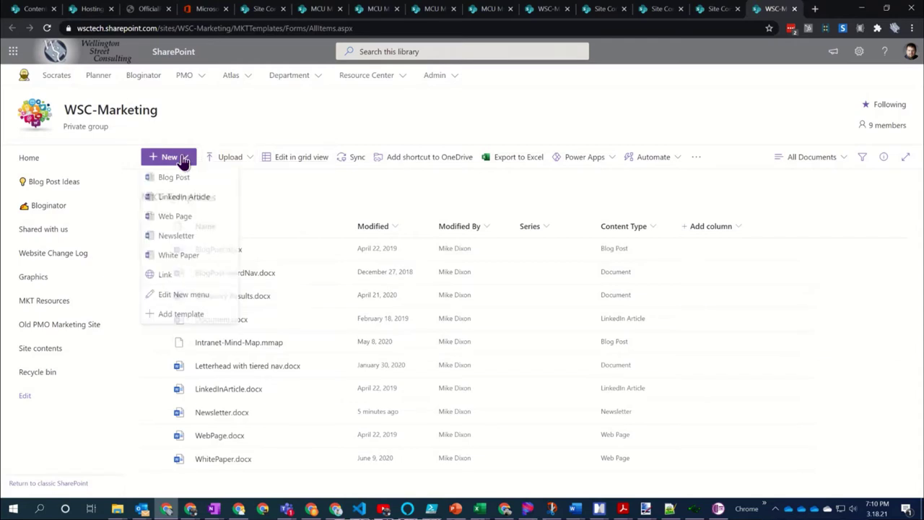
left_click(181, 297)
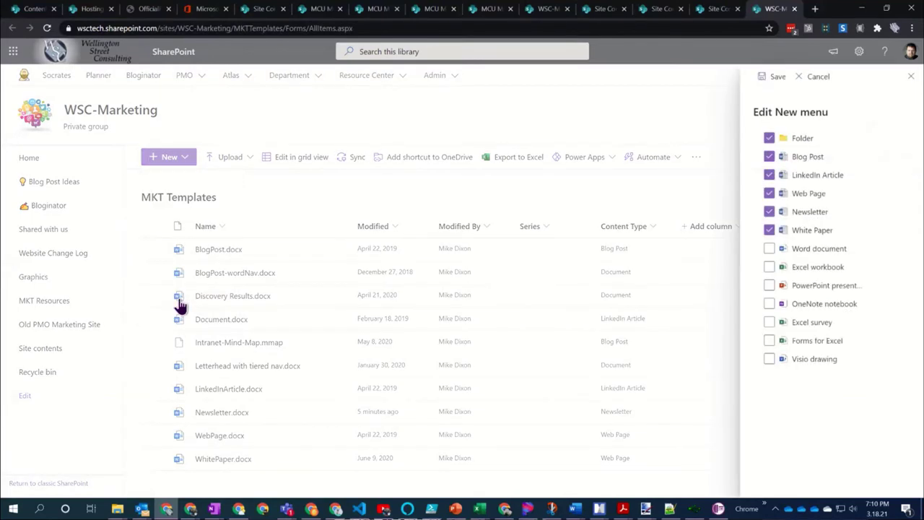
left_click(768, 249)
left_click(775, 78)
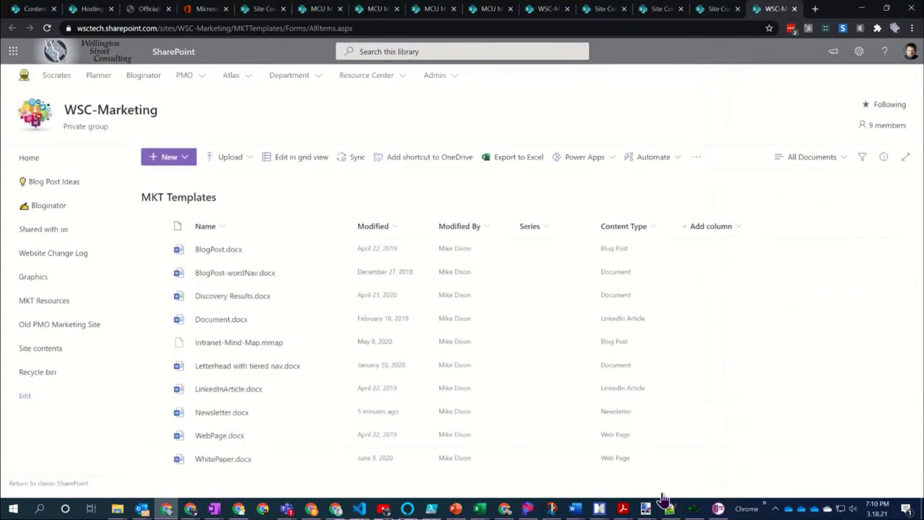
left_click(188, 161)
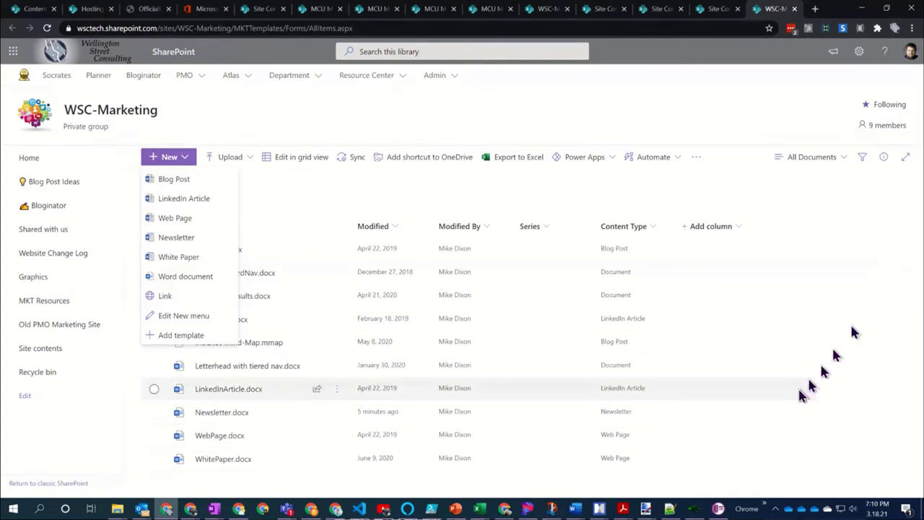
left_click(849, 204)
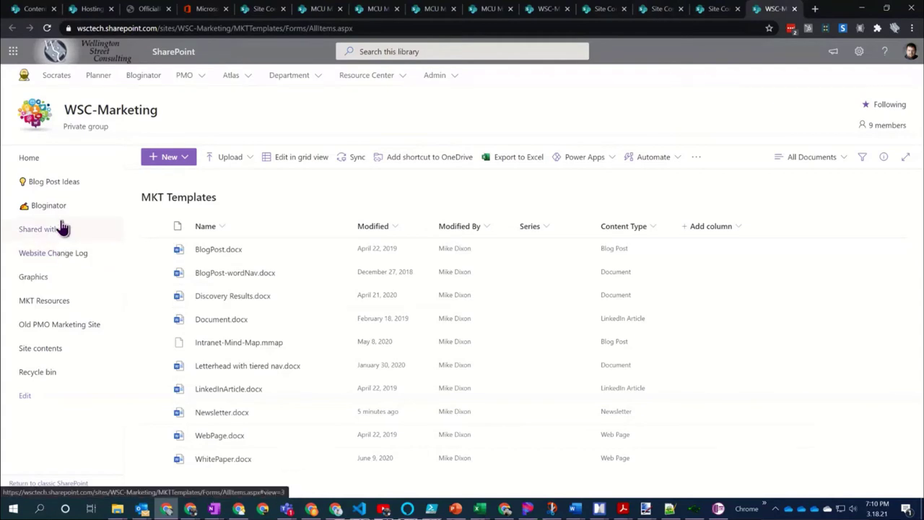
left_click(43, 206)
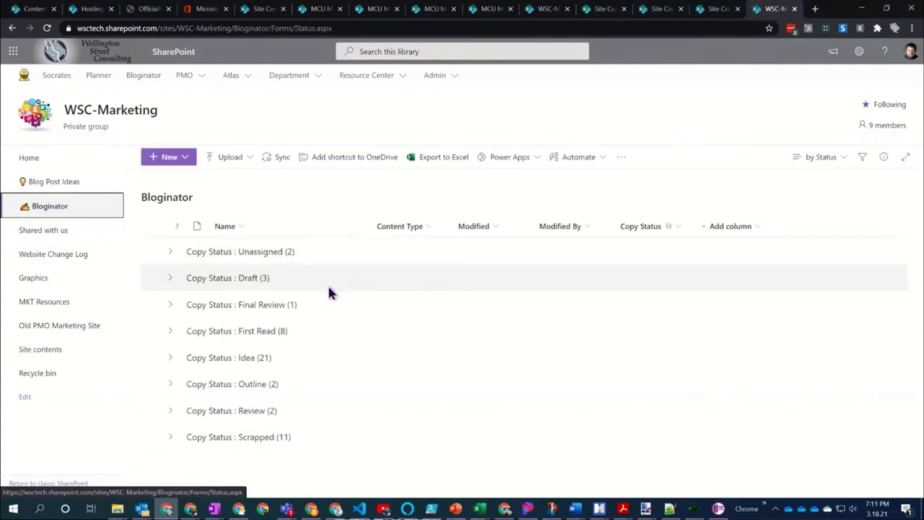
left_click(13, 27)
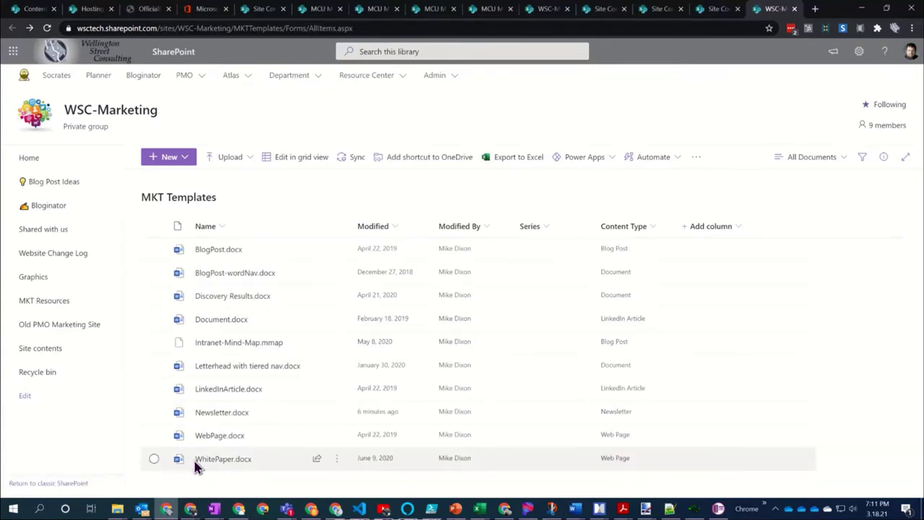
Copy WhitePaper.docx's path link from its details pane, then return to Bloginator
left_click(154, 458)
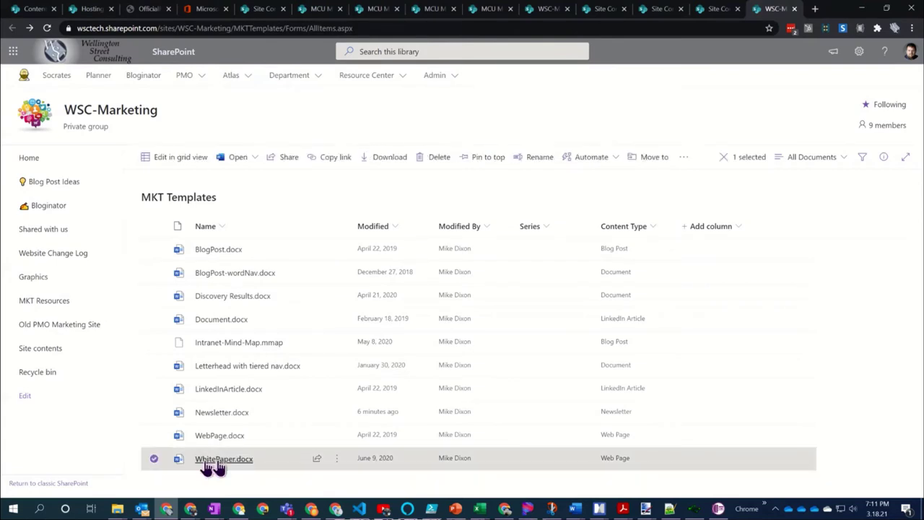
left_click(884, 158)
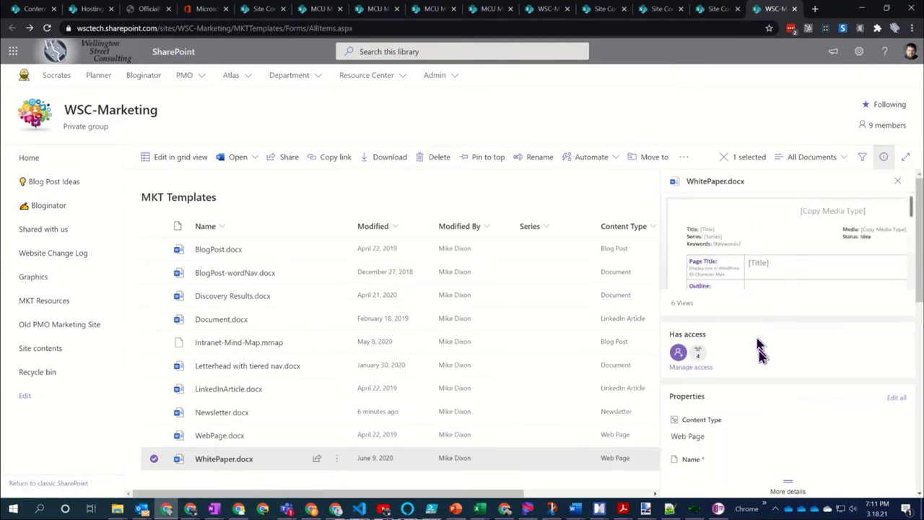
scroll(759, 350, "down", 2)
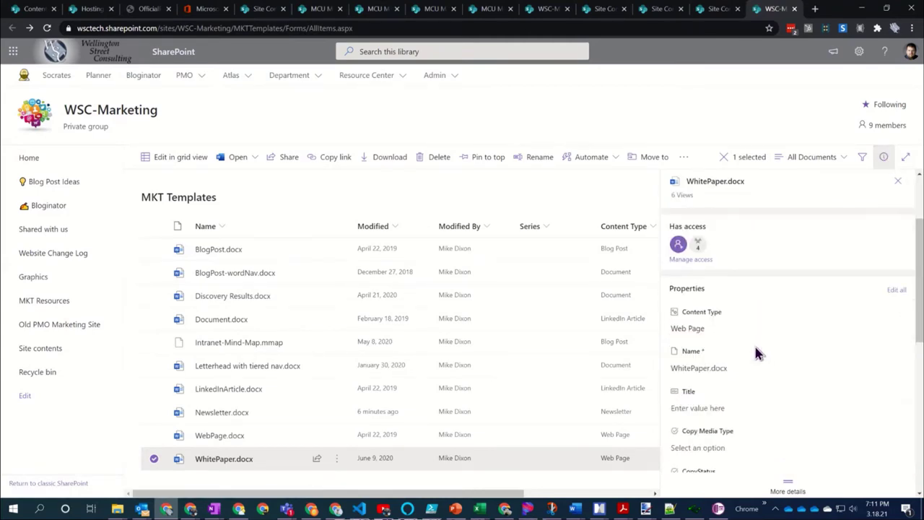
scroll(756, 352, "down", 5)
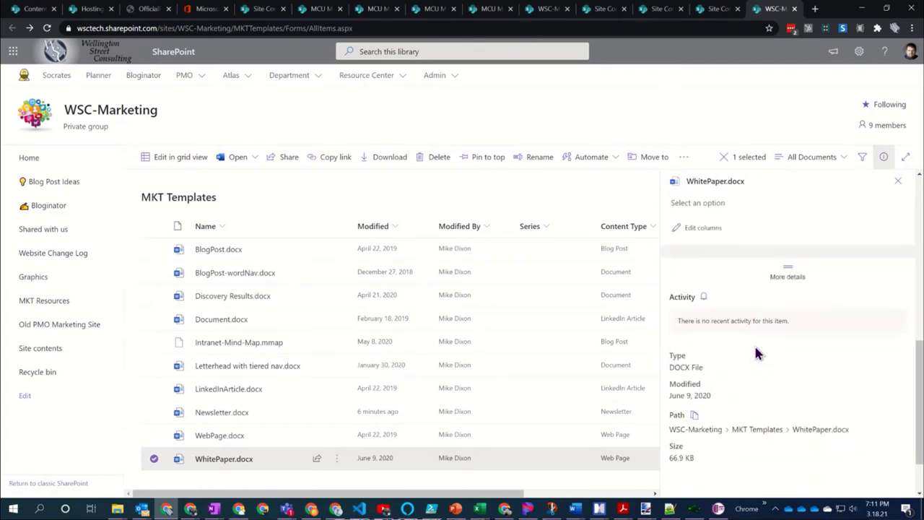
left_click(694, 416)
left_click(56, 207)
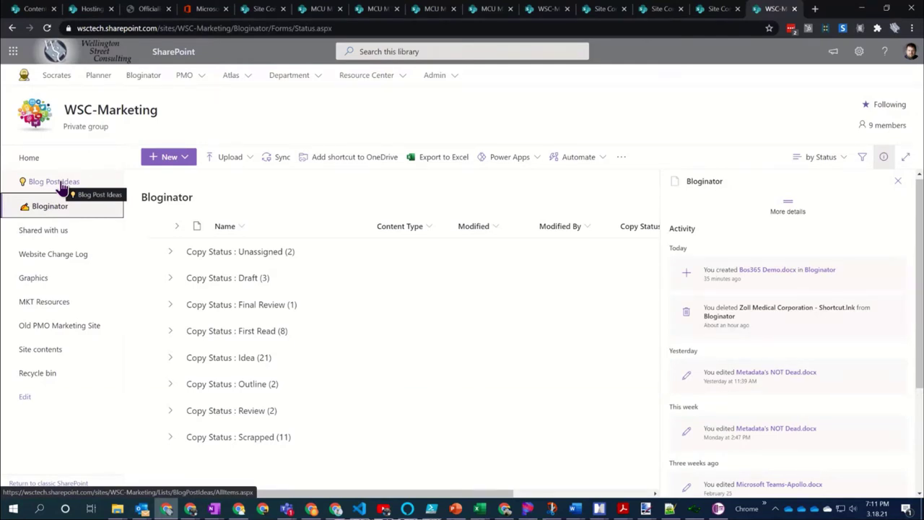
Open Bloginator's Library settings from the gear menu and review its six content types
left_click(859, 52)
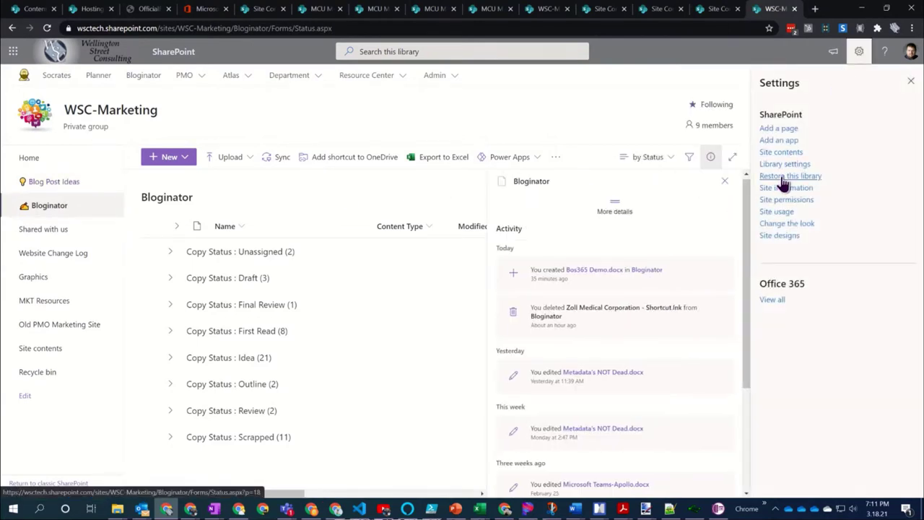
left_click(785, 165)
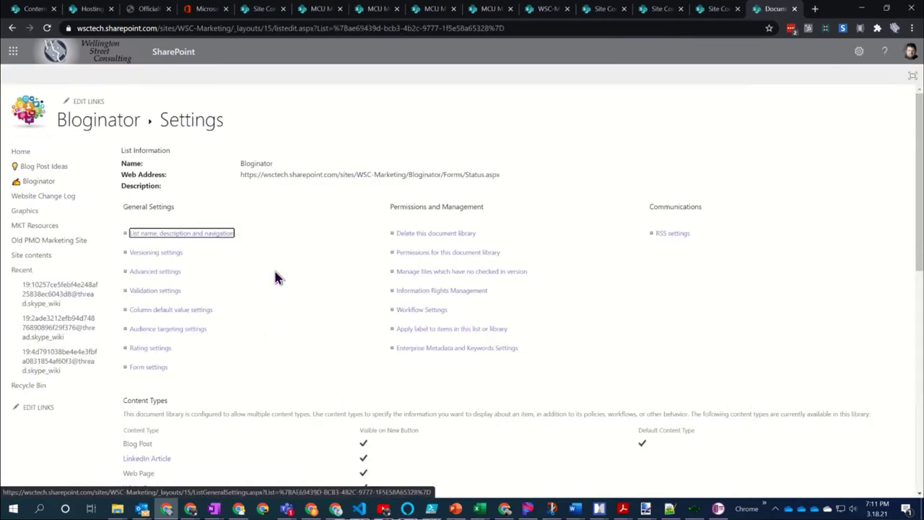
scroll(276, 236, "down", 2)
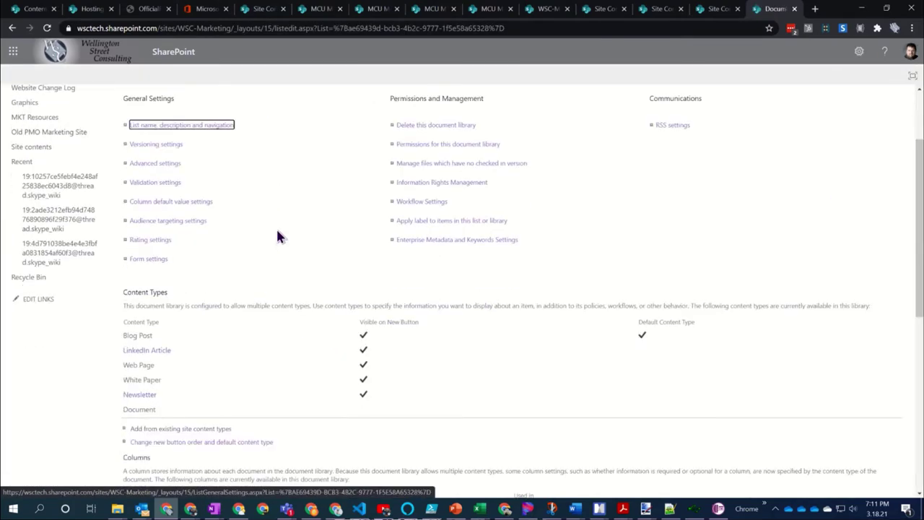
scroll(277, 236, "down", 2)
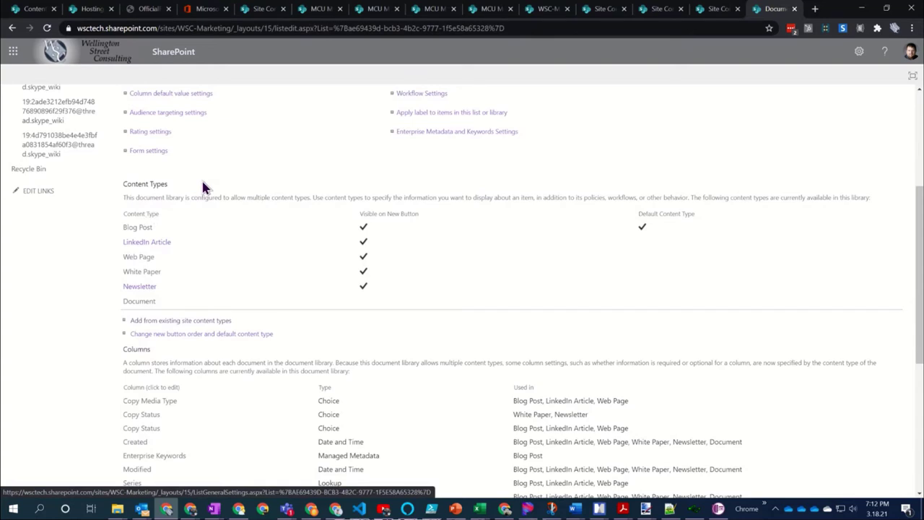
scroll(201, 179, "up", 3)
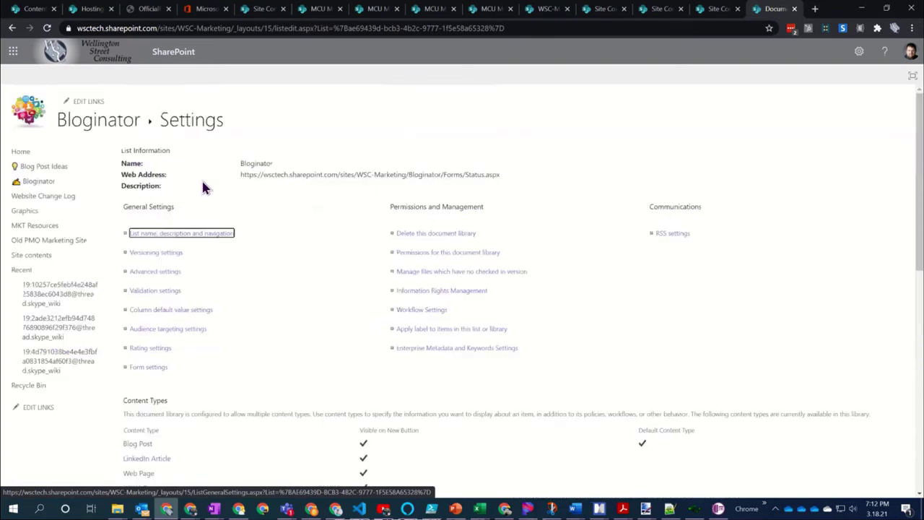
Look through Bloginator's Advanced settings, confirm with OK, and open the White Paper content type
left_click(158, 272)
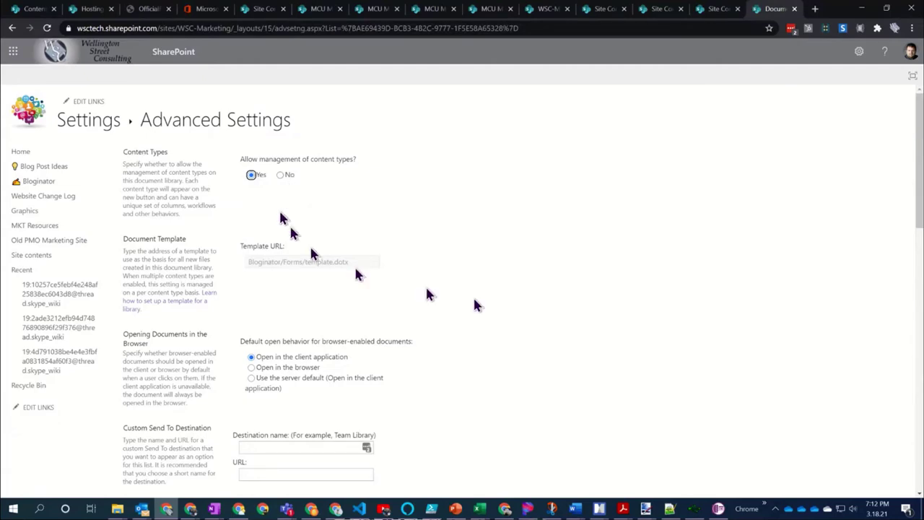
scroll(512, 309, "down", 5)
scroll(511, 309, "down", 8)
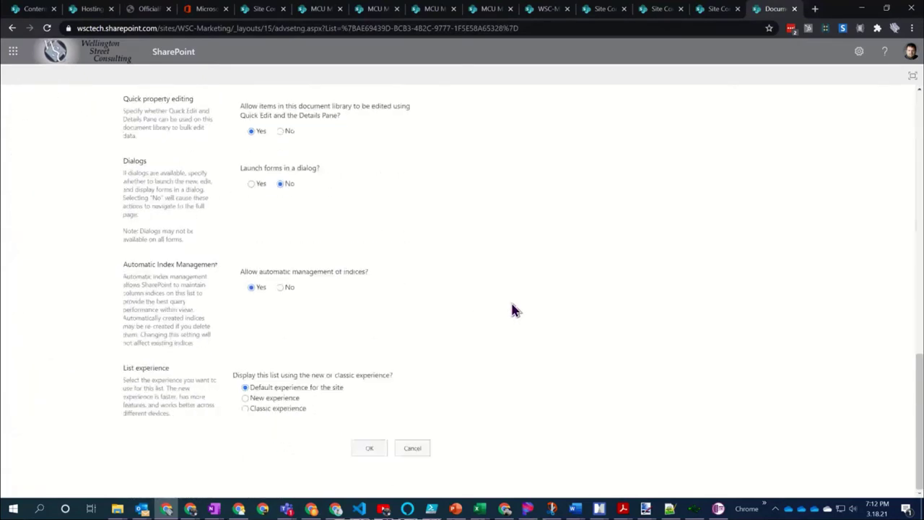
left_click(369, 443)
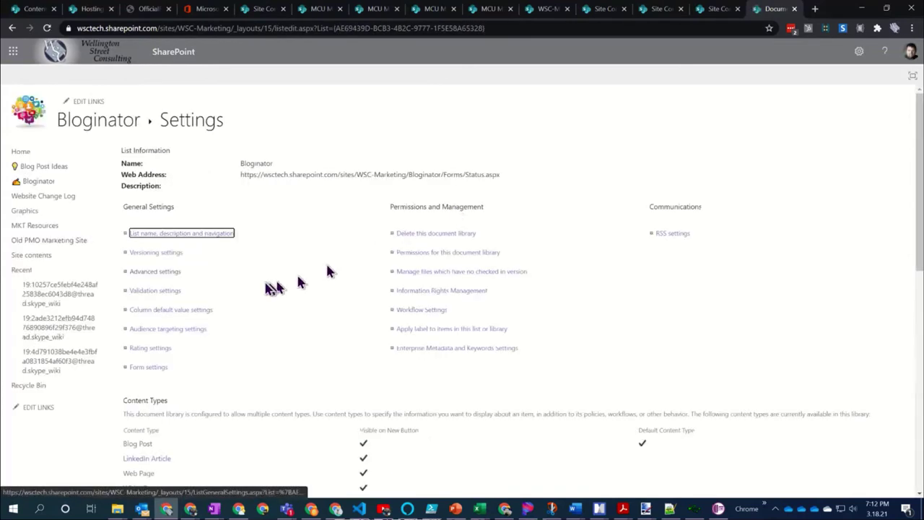
scroll(223, 305, "down", 3)
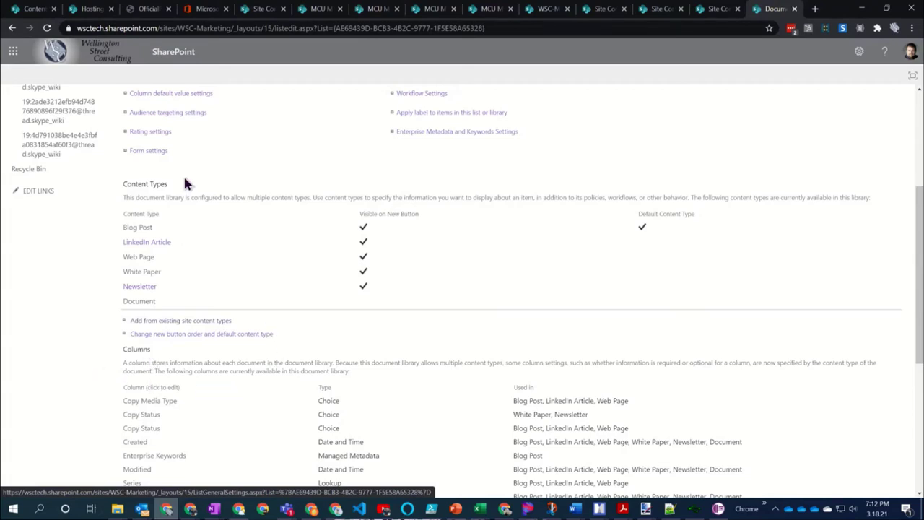
left_click(132, 274)
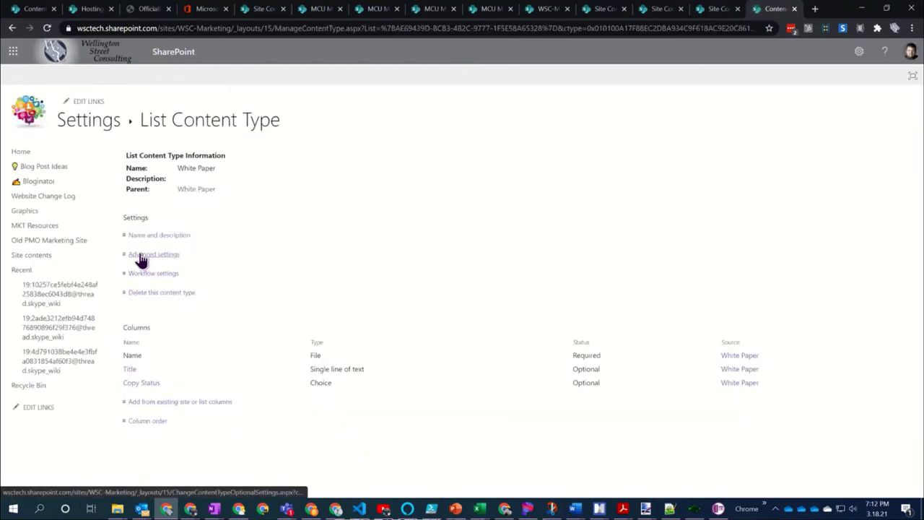
Replace template.dotx with the pasted WhitePaper.docx URL as White Paper's template, then return to Bloginator
left_click(140, 256)
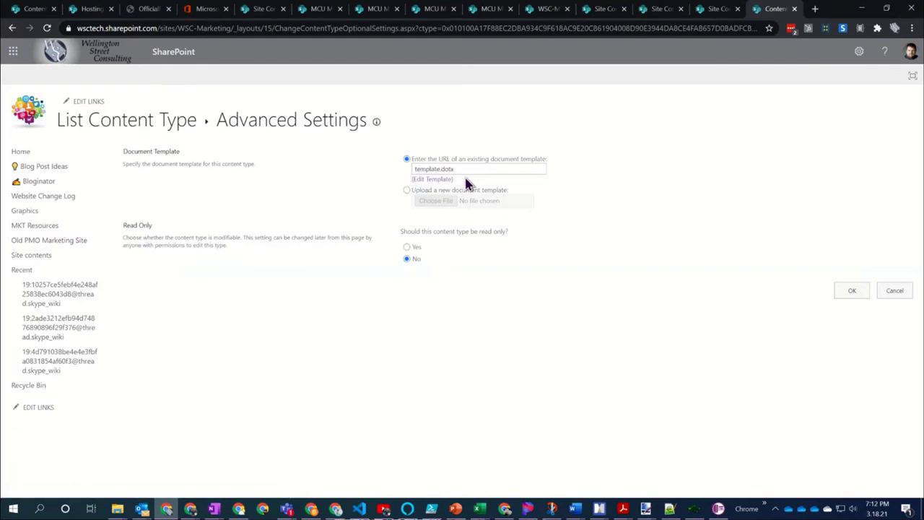
left_click(464, 169)
double_click(464, 169)
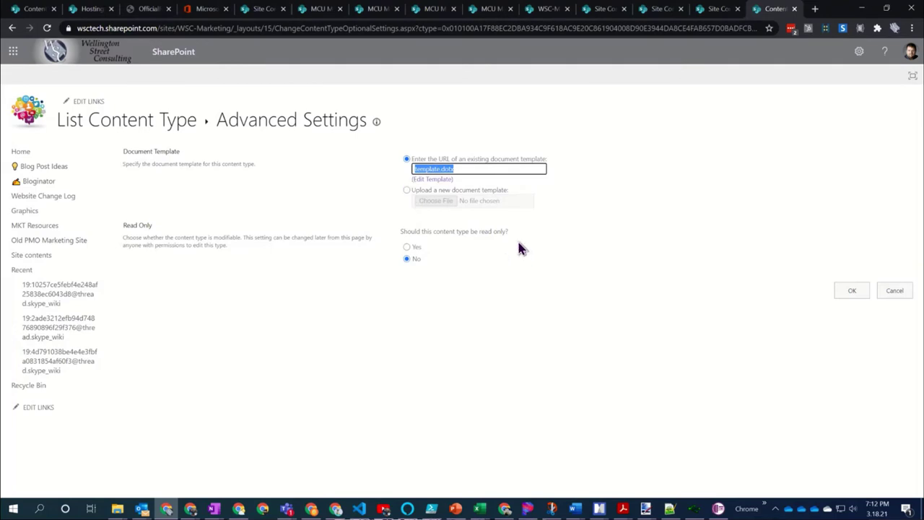
key("ctrl+v")
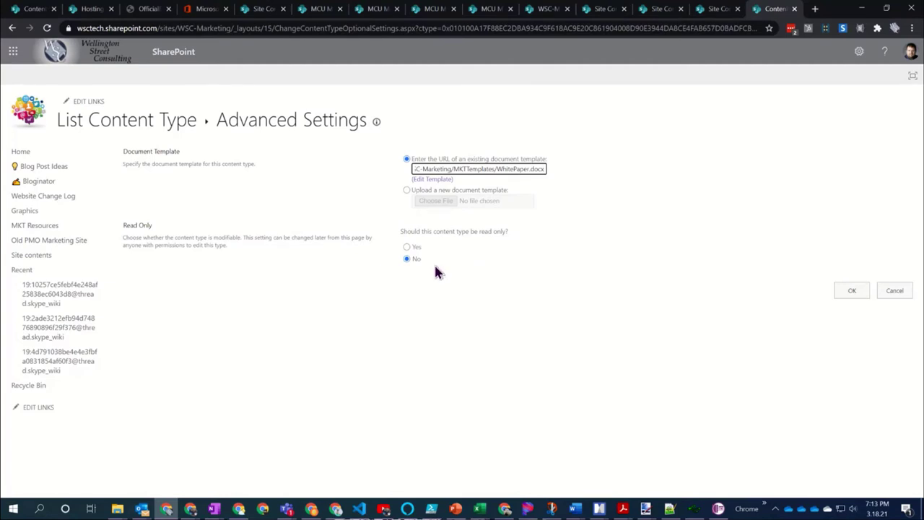
left_click(856, 296)
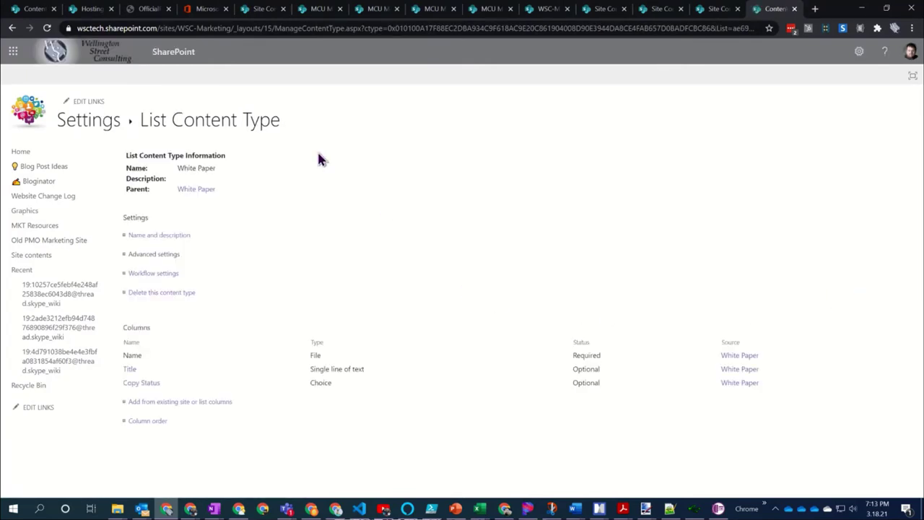
left_click(104, 132)
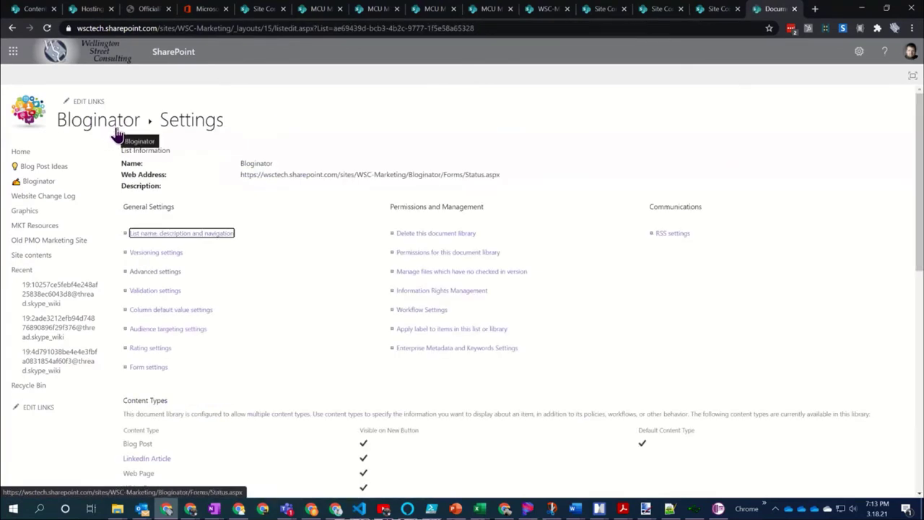
left_click(114, 132)
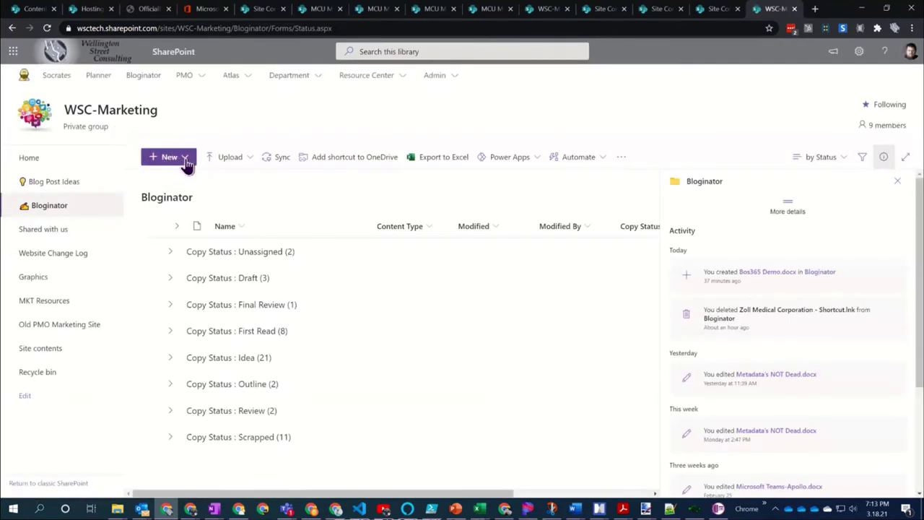
Open Bloginator's New menu to check that White Paper is offered as a document type
left_click(185, 162)
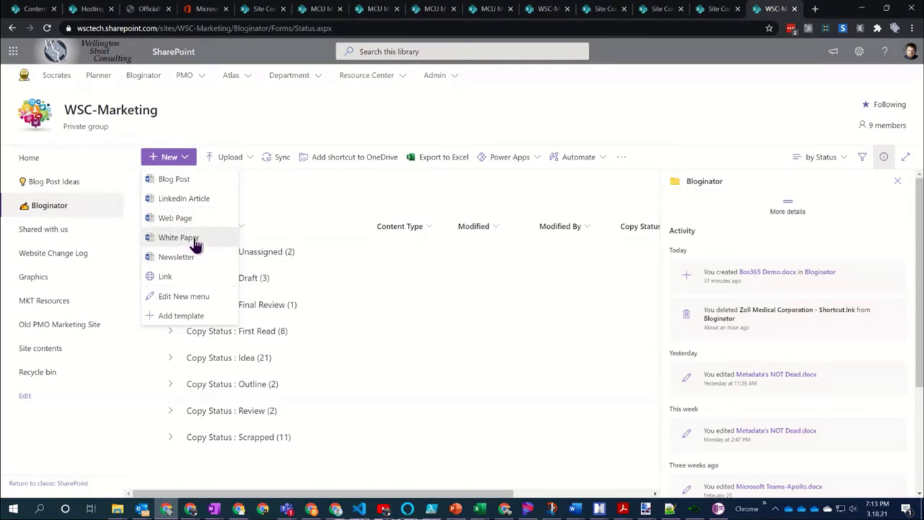
key("Escape")
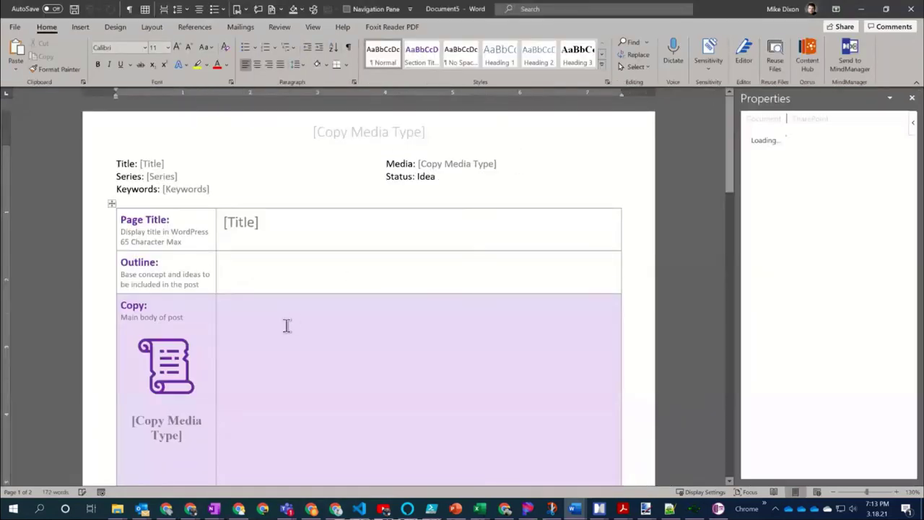
Dismiss the Windows notification panel and close the Properties pane on the new Document5
scroll(287, 326, "down", 10)
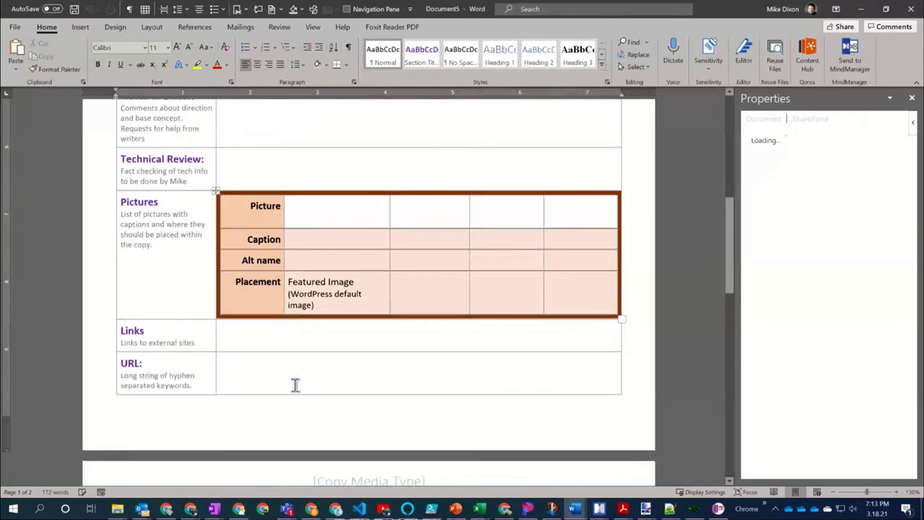
left_click(906, 510)
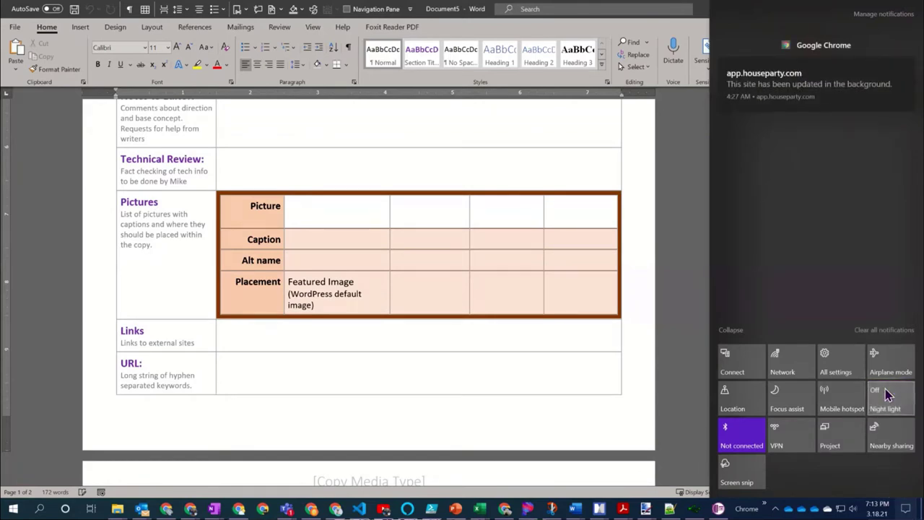
left_click(466, 432)
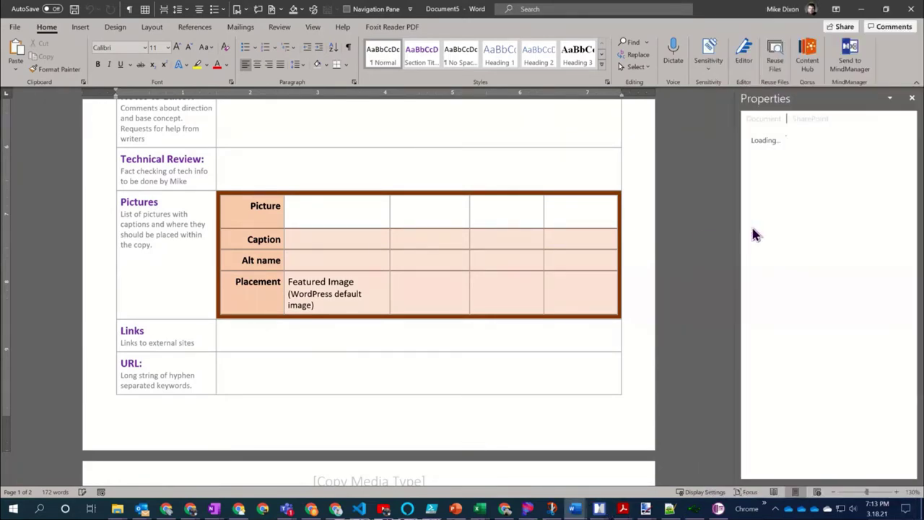
scroll(346, 415, "up", 10)
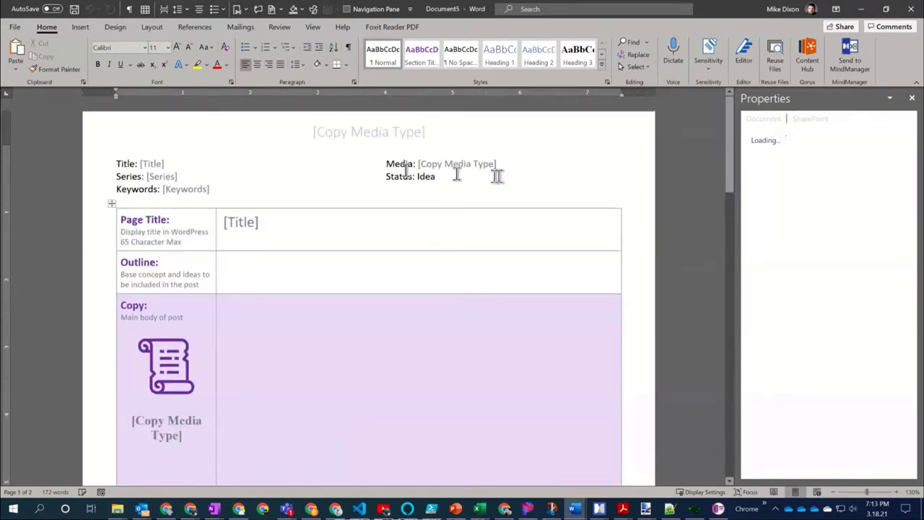
left_click(911, 99)
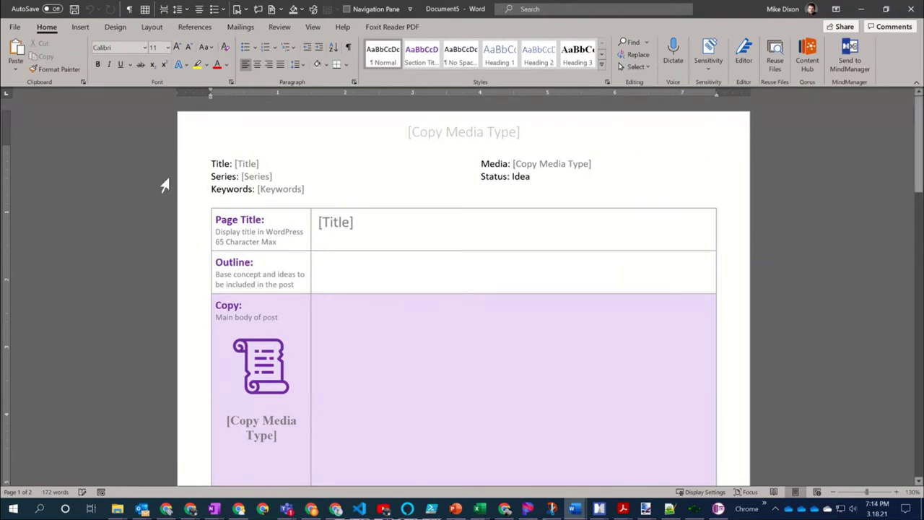
Leave Document5's Status at Idea, then minimize Document5 and Metadata's NOT Dead.docx
left_click(362, 277)
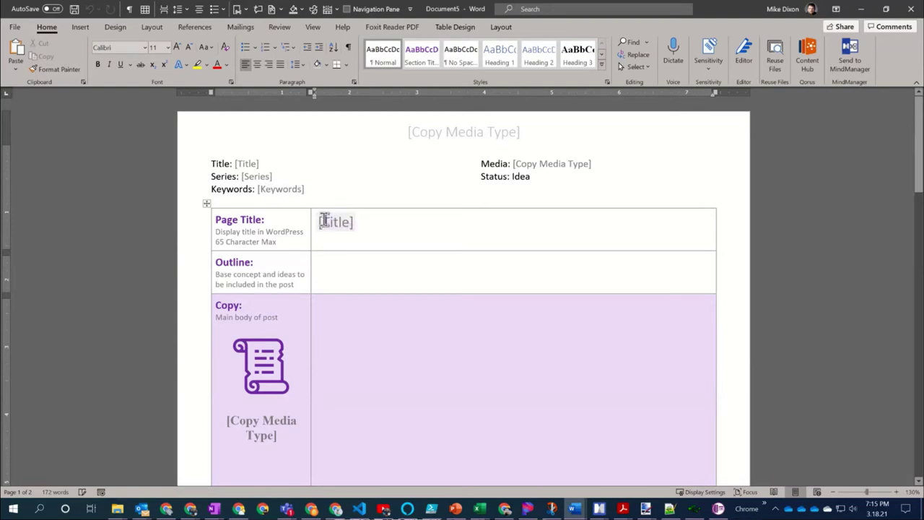
left_click(523, 176)
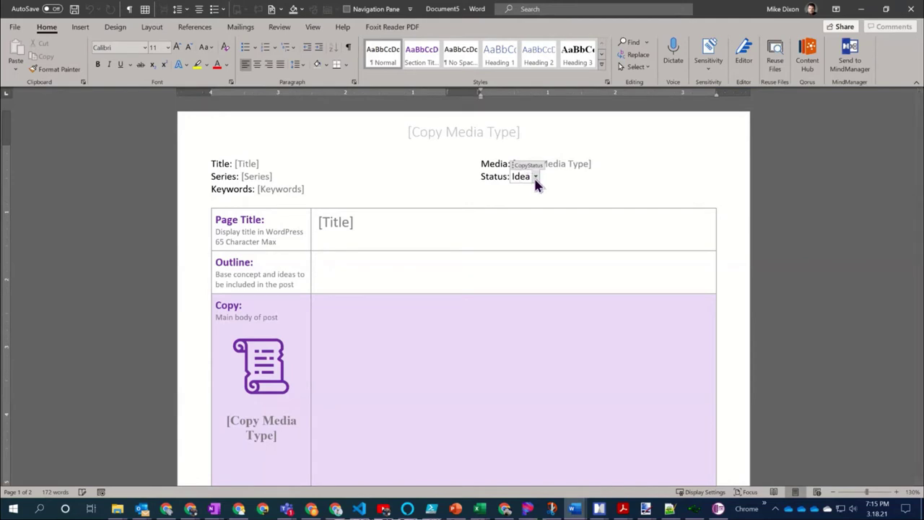
left_click(535, 178)
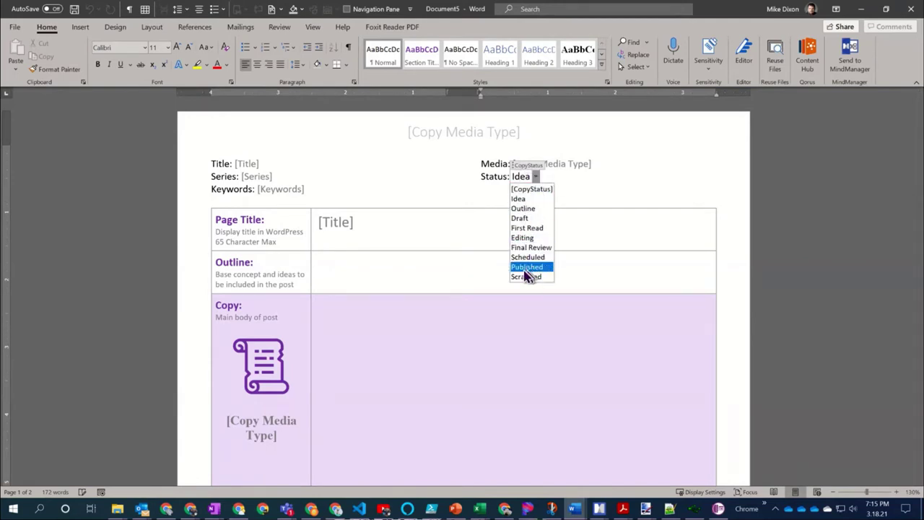
key("Escape")
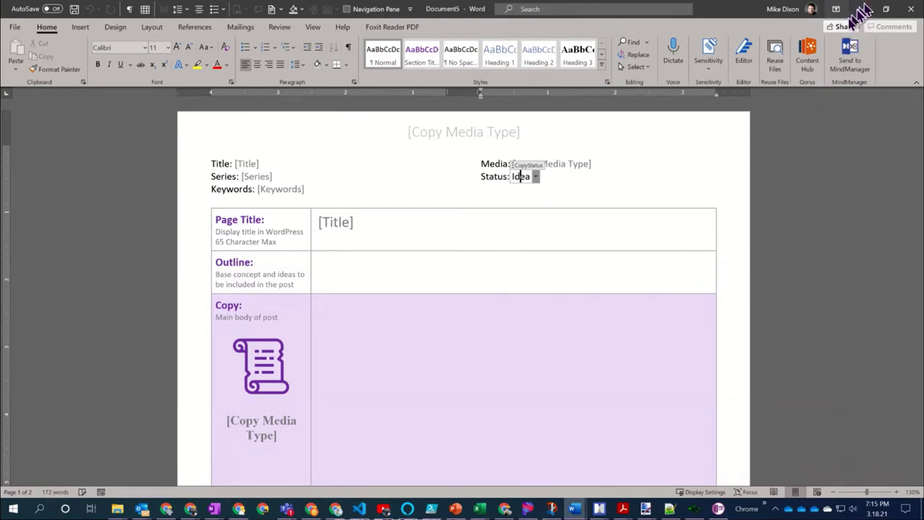
left_click(860, 9)
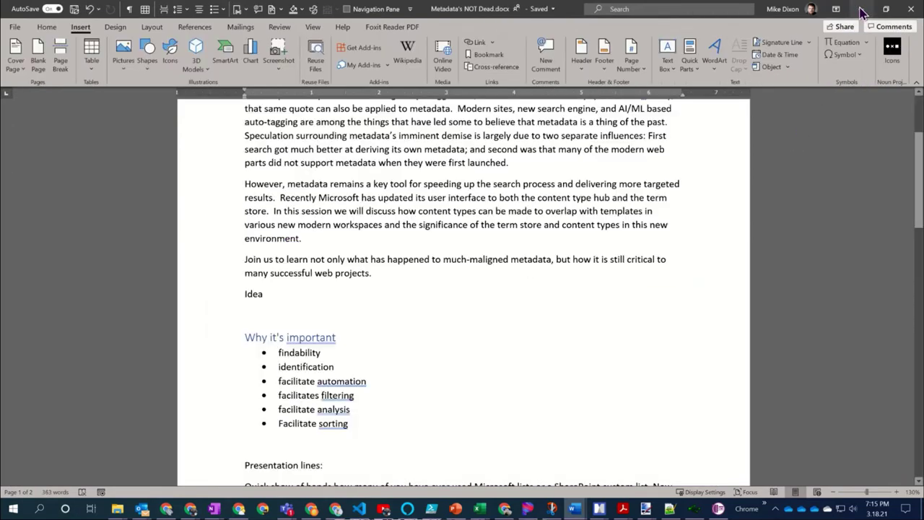
left_click(860, 9)
Dismiss the New menu, close the Bloginator details pane, and open the view dropdown
left_click(184, 164)
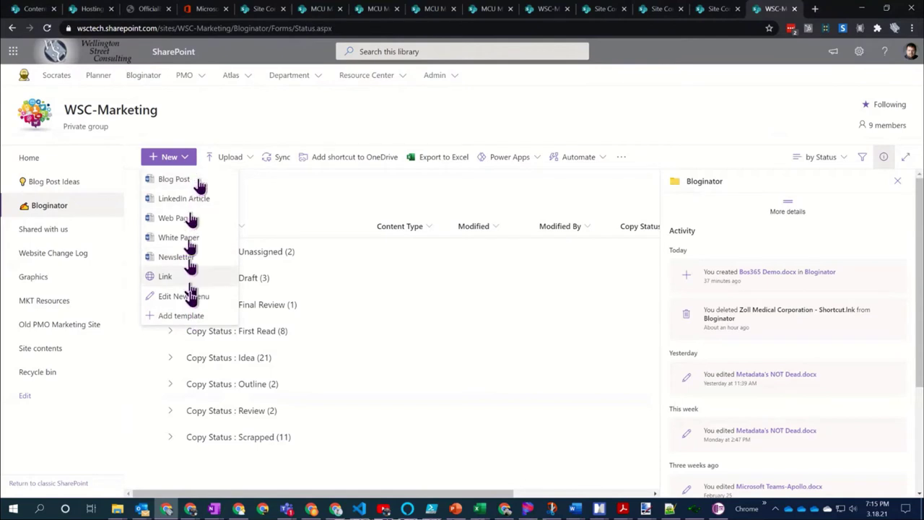
left_click(451, 199)
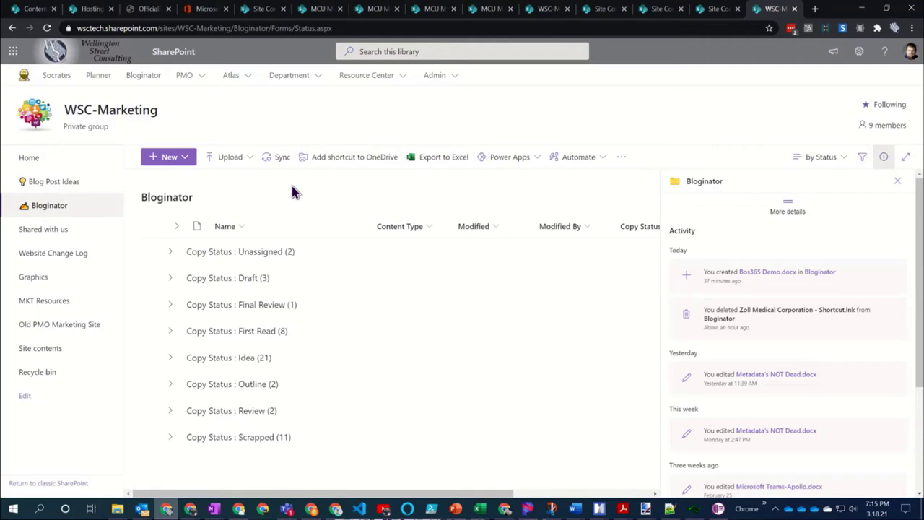
left_click(897, 181)
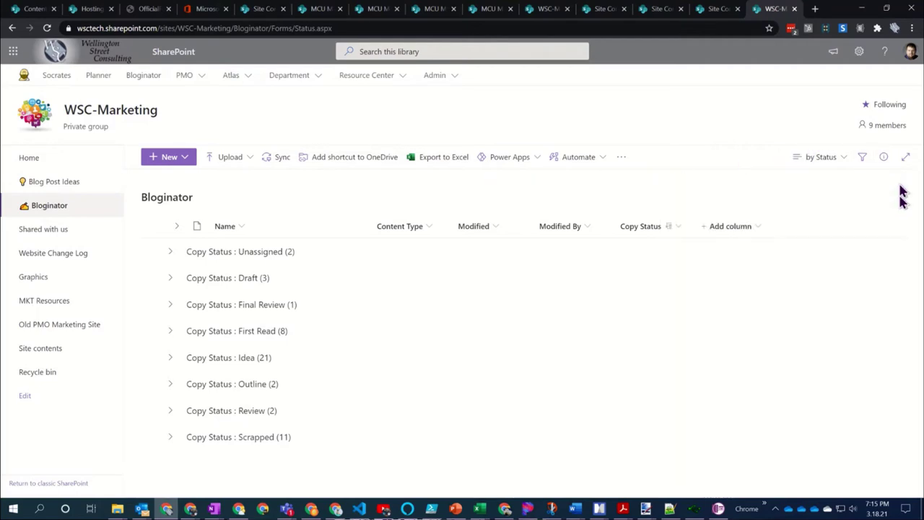
left_click(842, 157)
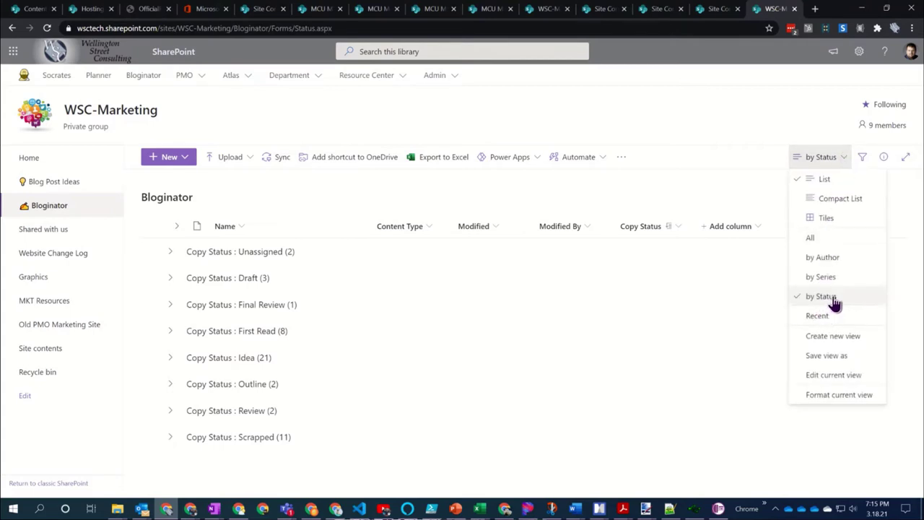
Save the current view as the public view 'by Status by Type'
left_click(835, 359)
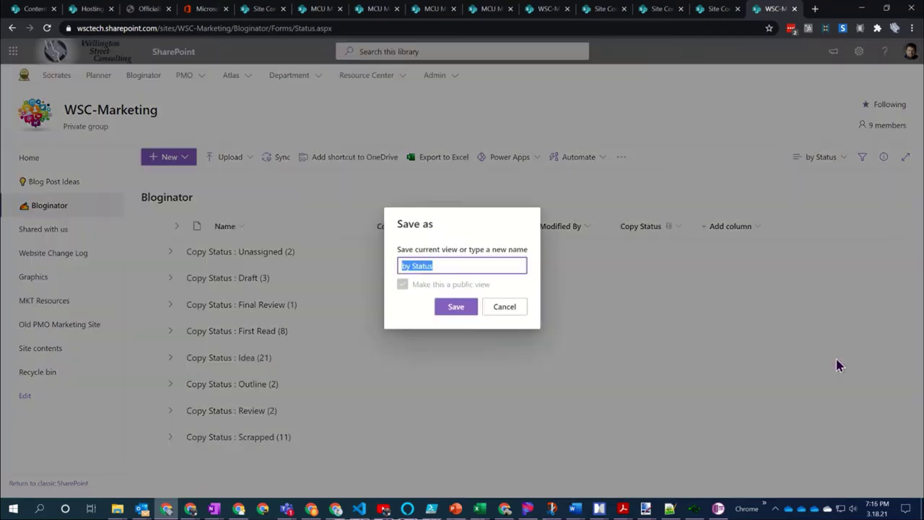
left_click(457, 264)
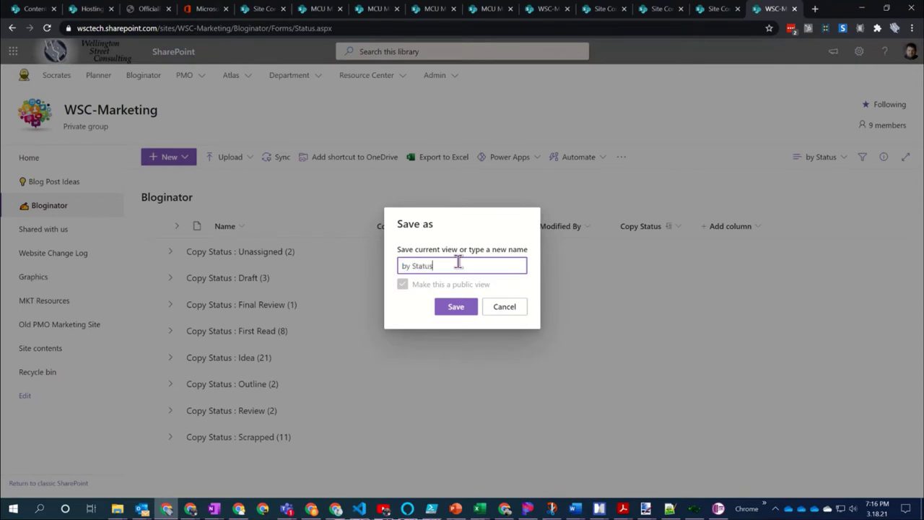
type("by")
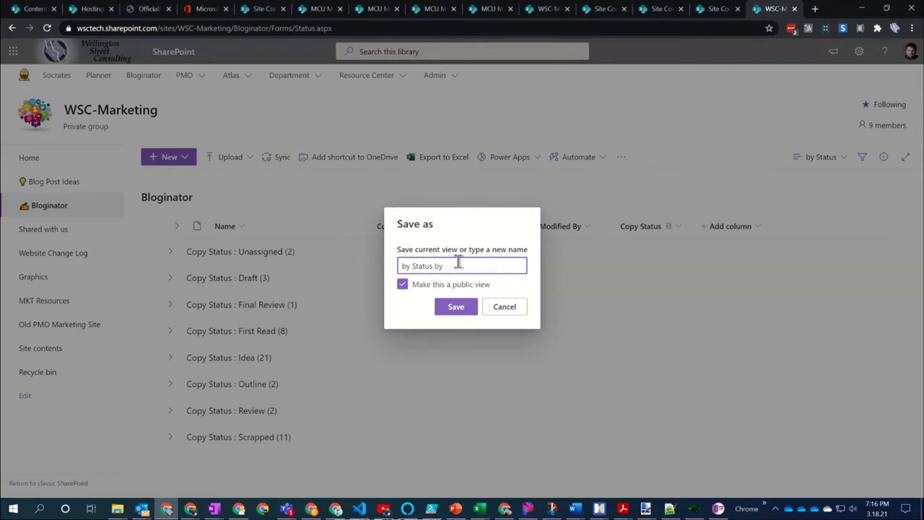
type(" type")
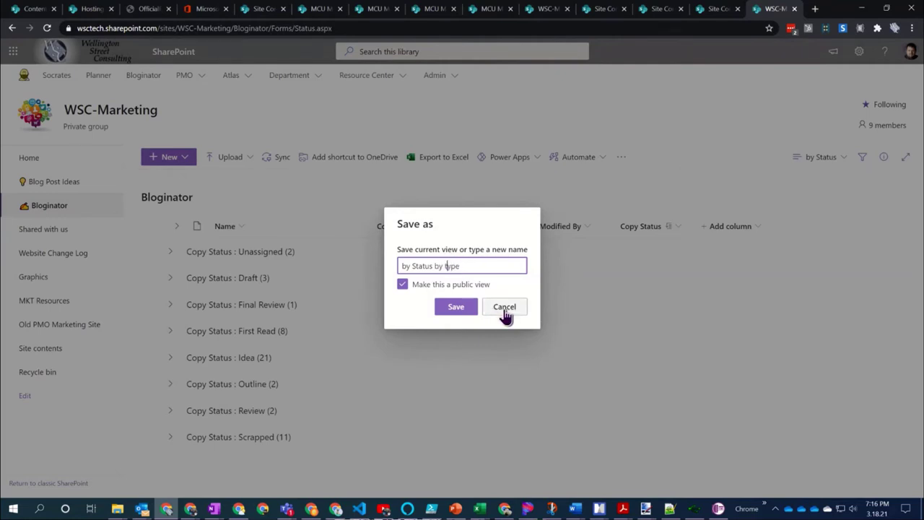
key("BackSpace")
type("T")
left_click(451, 306)
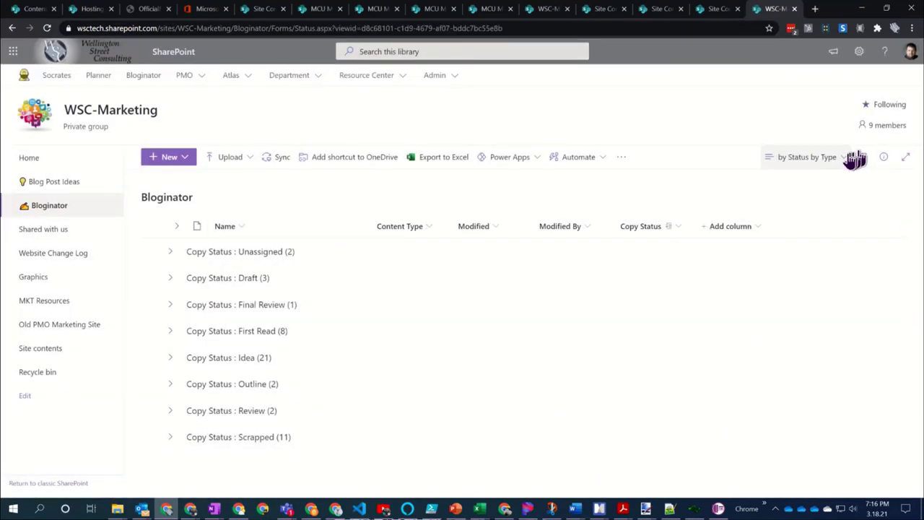
left_click(843, 159)
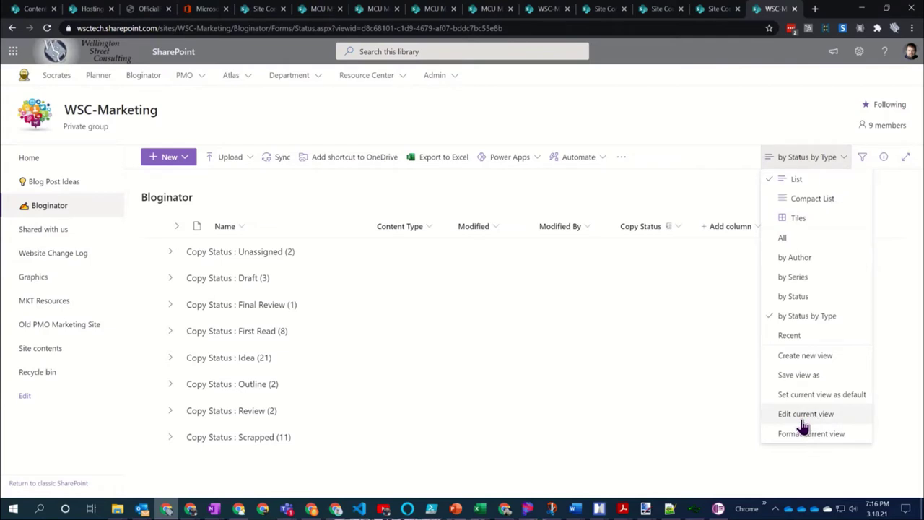
Add Copy Media Type as the second grouping under Copy Status, then check the First Read subgroups
left_click(809, 417)
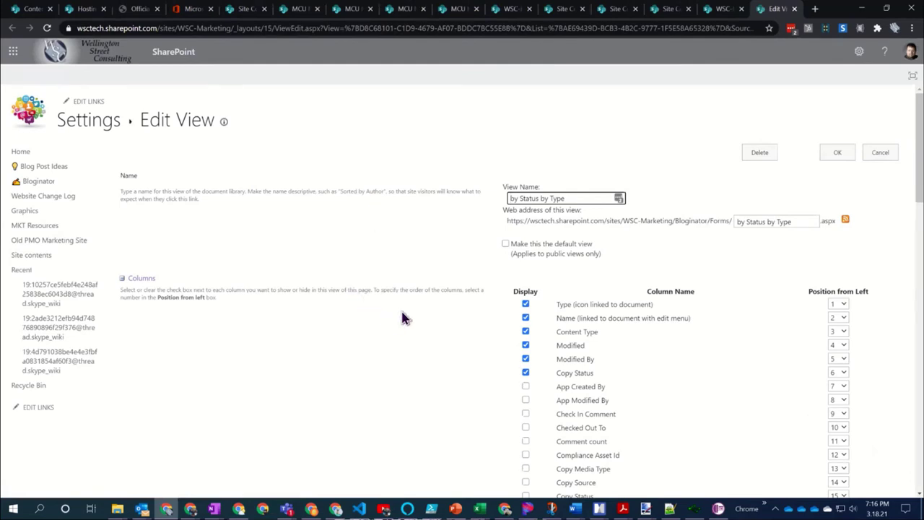
scroll(403, 317, "down", 4)
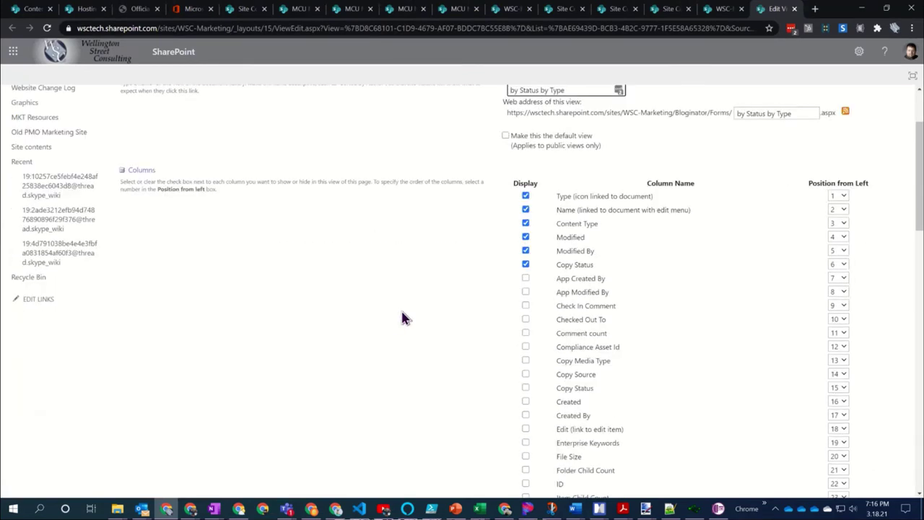
scroll(403, 317, "down", 5)
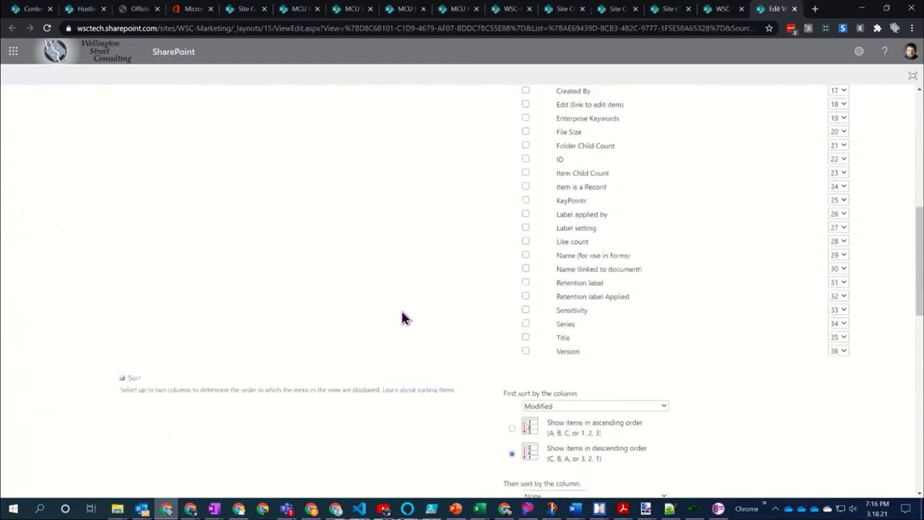
scroll(342, 270, "down", 5)
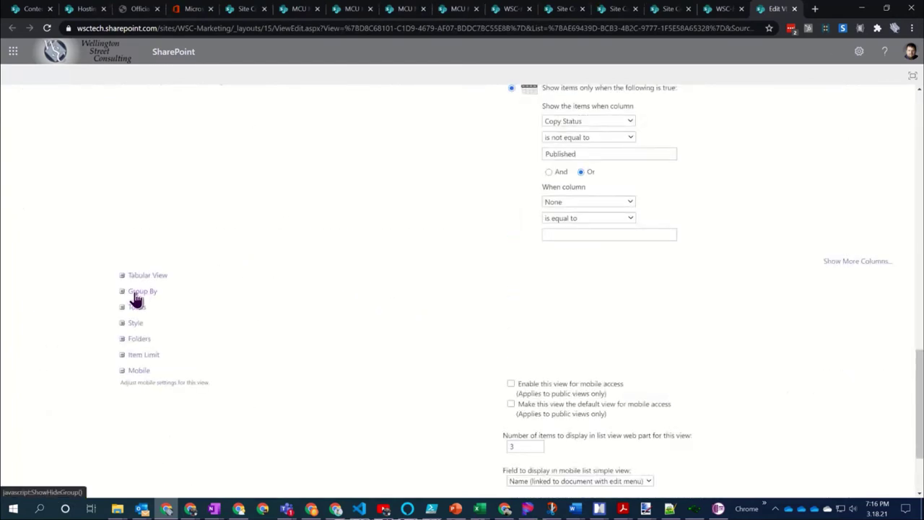
left_click(135, 296)
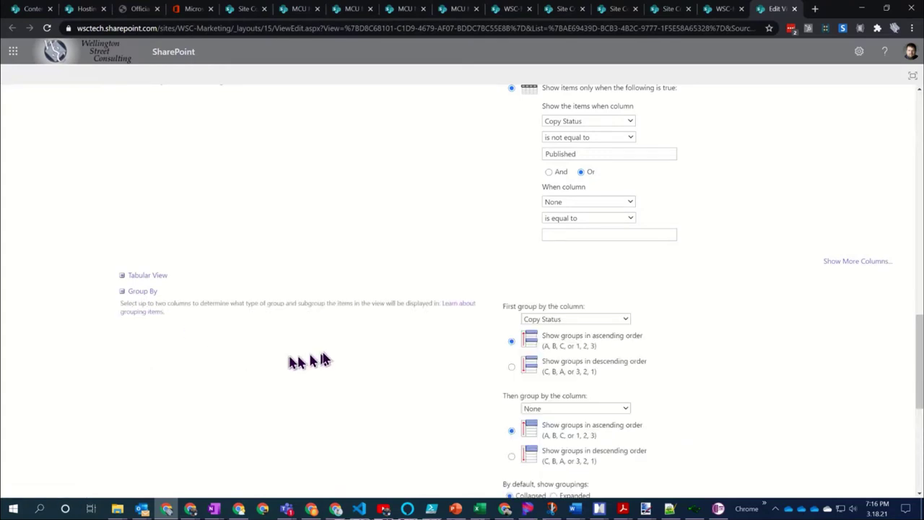
scroll(424, 334, "down", 3)
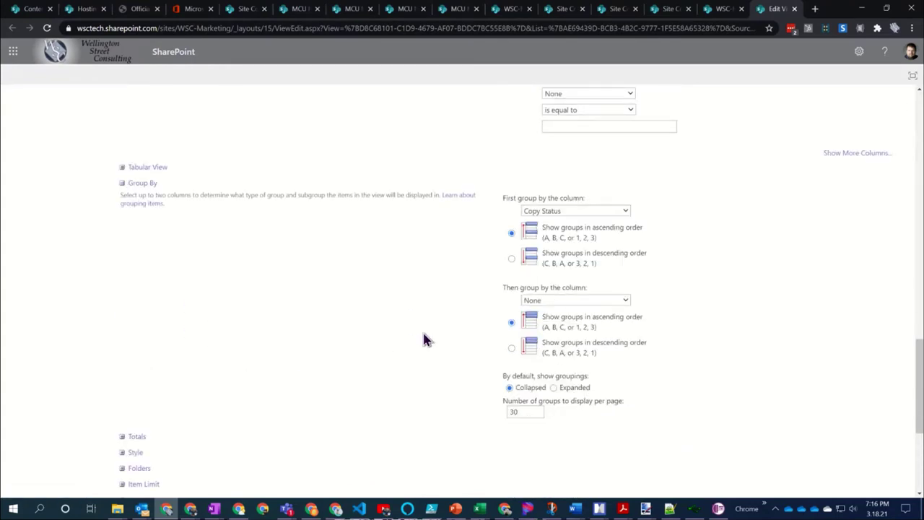
left_click(560, 301)
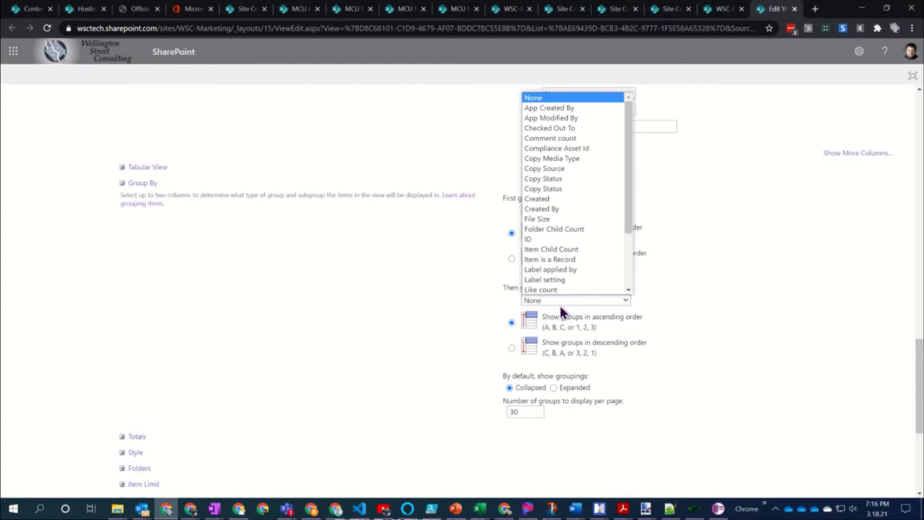
scroll(574, 267, "down", 1)
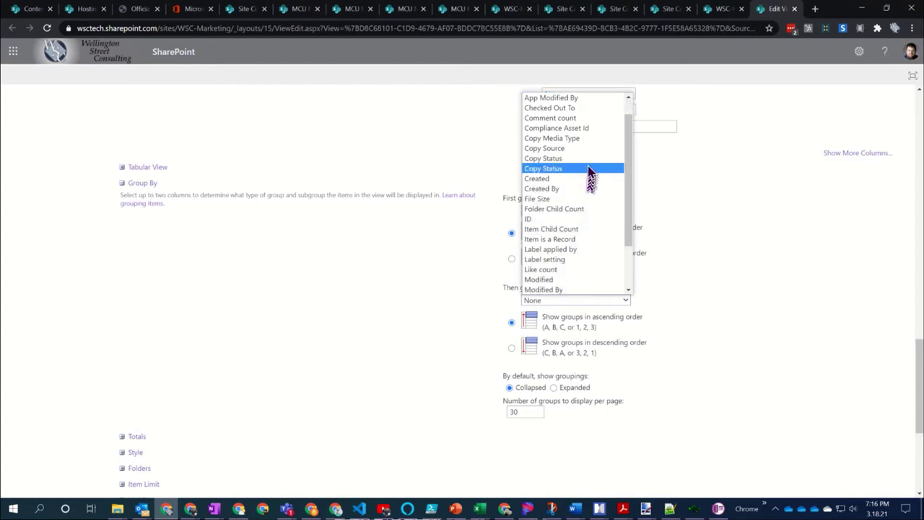
left_click(581, 138)
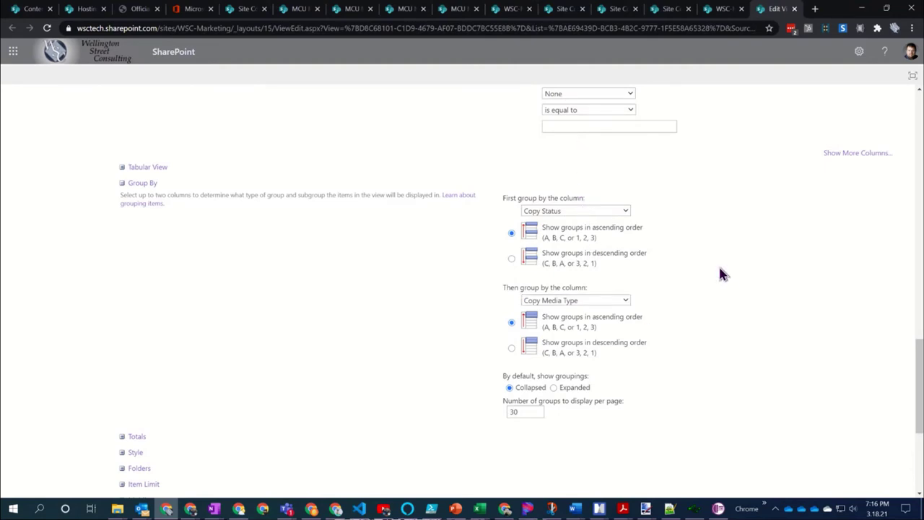
scroll(665, 337, "down", 3)
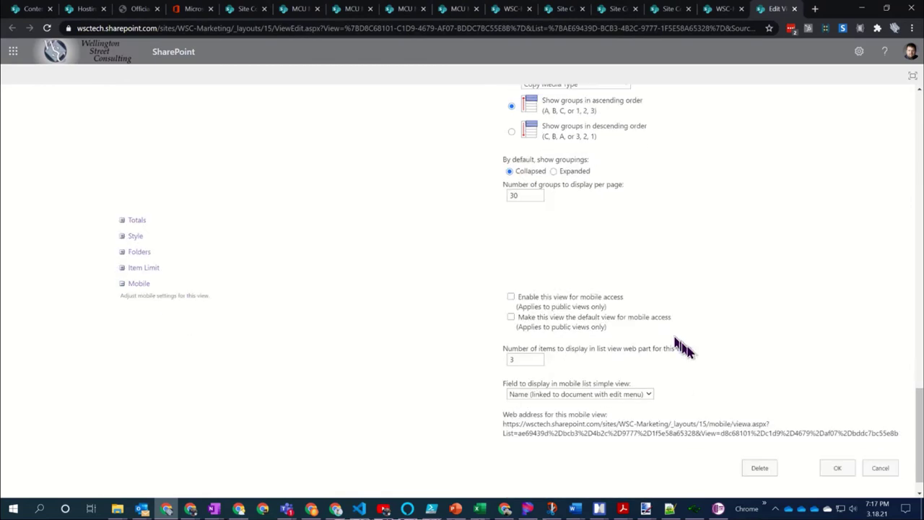
left_click(836, 468)
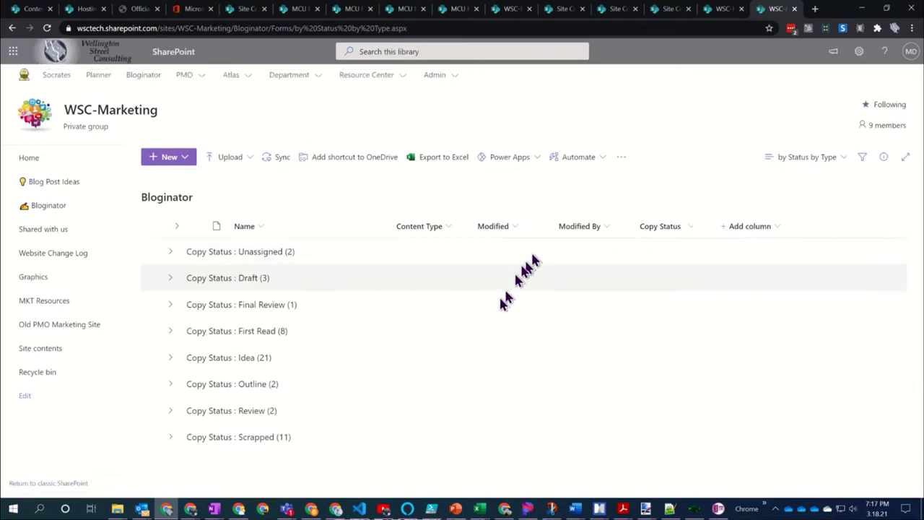
left_click(171, 332)
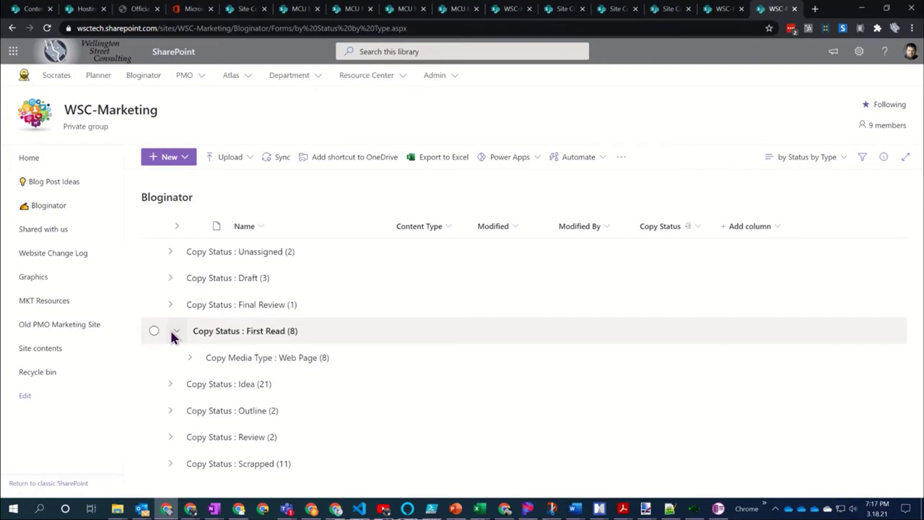
left_click(179, 332)
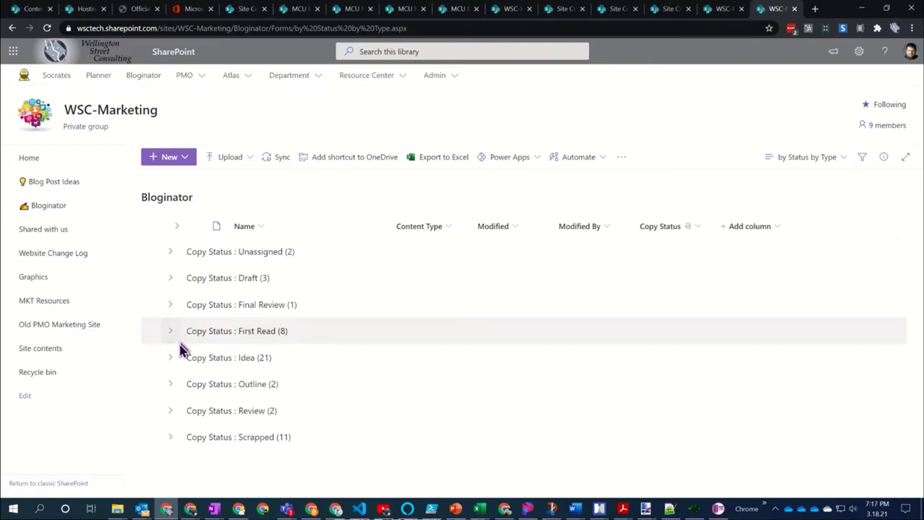
Expand the Idea group and drill into its Blog Post subgroup of ten documents
left_click(172, 356)
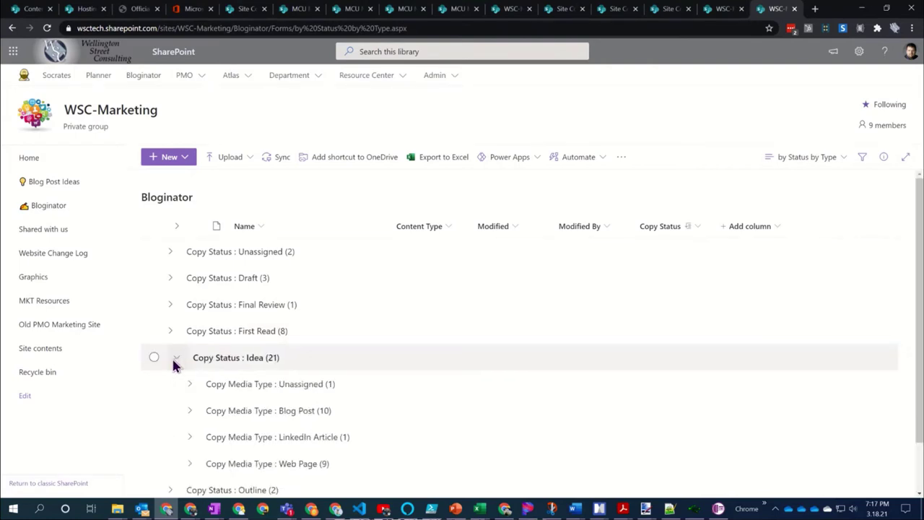
scroll(488, 297, "down", 1)
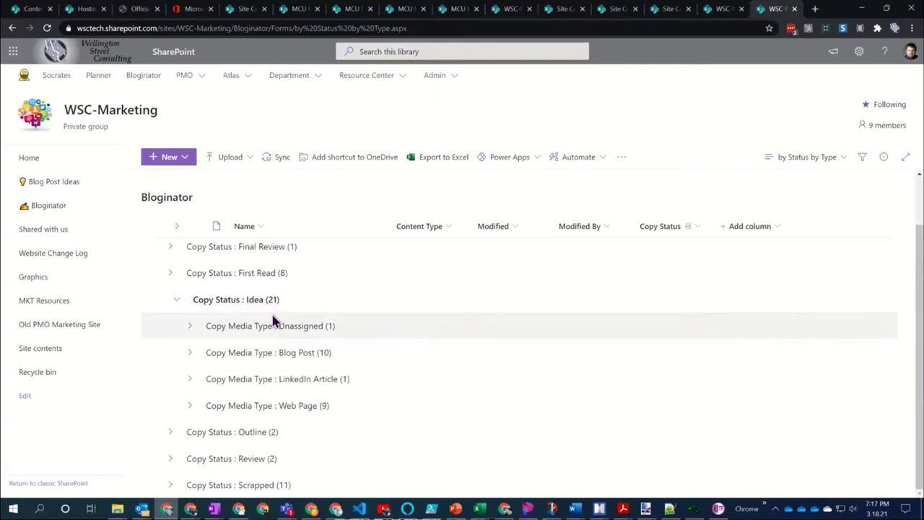
left_click(261, 355)
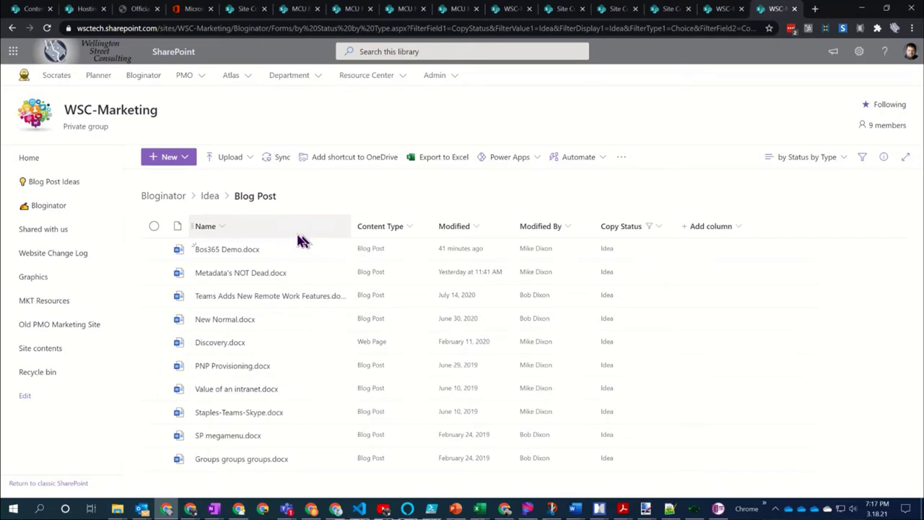
Go back via the Bloginator breadcrumb to the full eight-group Copy Status listing
left_click(182, 201)
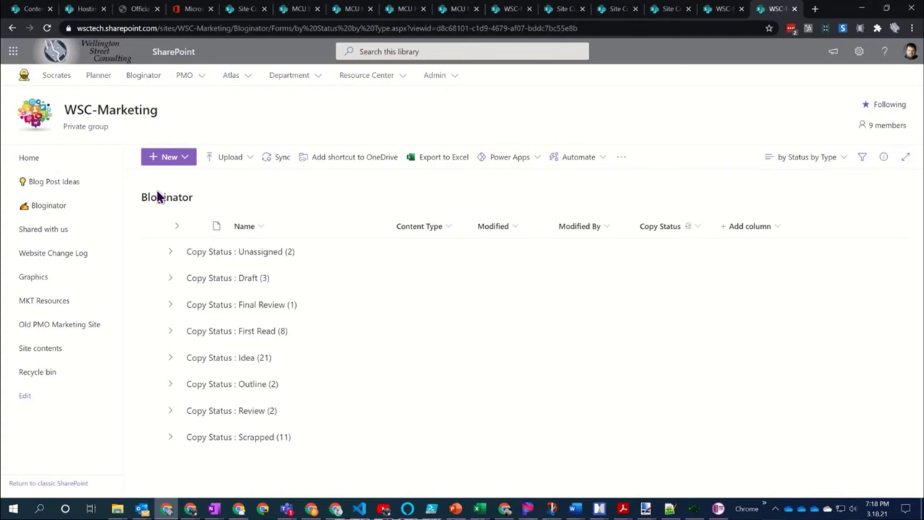
Save the view under the new name 'by Type by Status', kept public
left_click(841, 168)
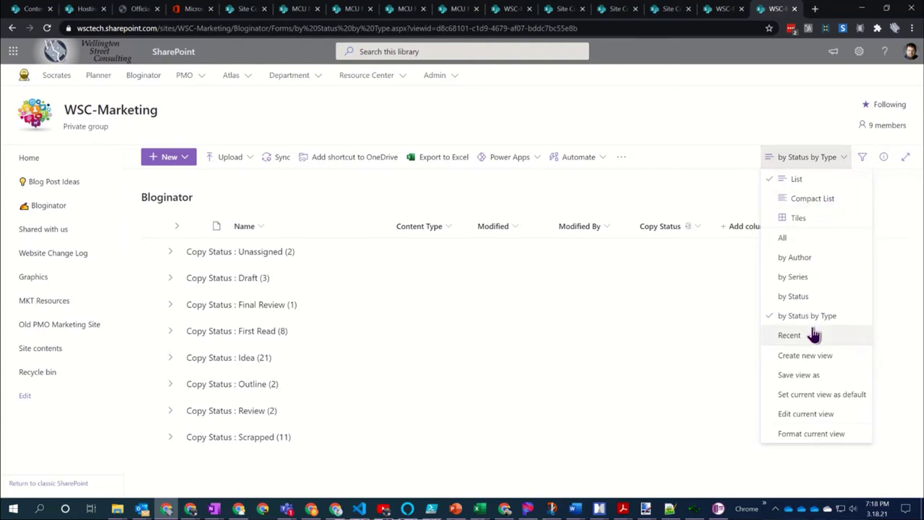
left_click(800, 376)
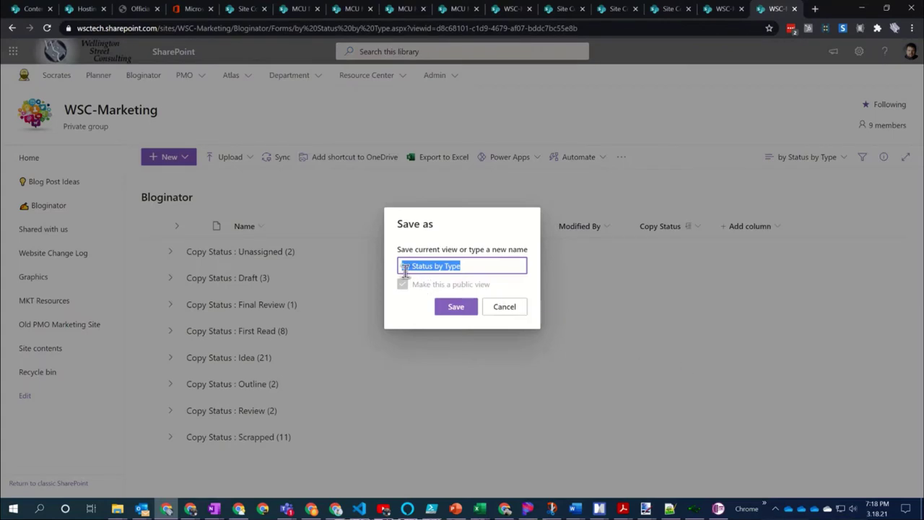
left_click(433, 265)
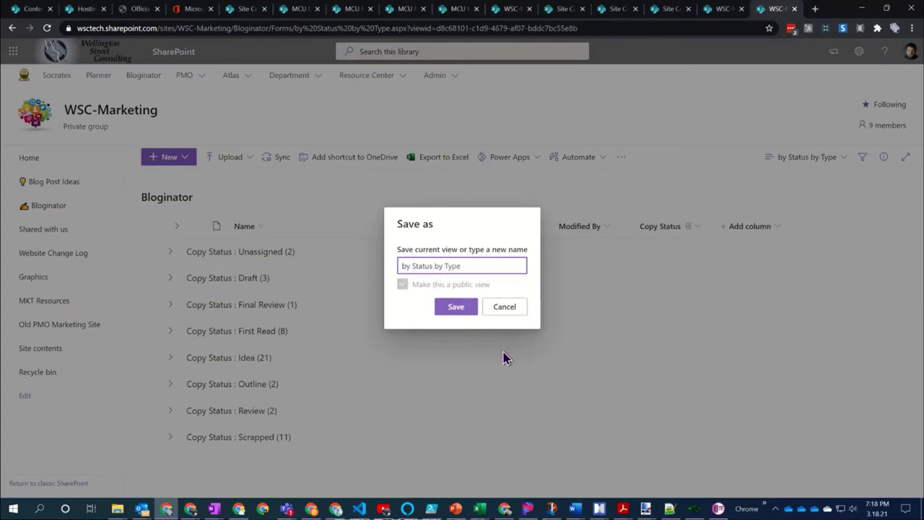
key("BackSpace")
key("BackSpace")
key("BackSpace")
key("BackSpace")
key("BackSpace")
key("BackSpace")
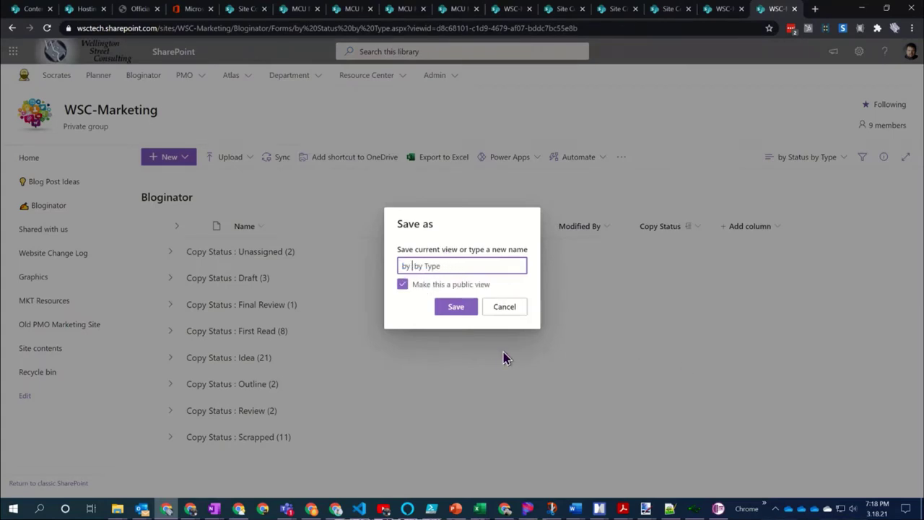
type("Type")
key("Right")
key("Right")
type("Status")
left_click(461, 306)
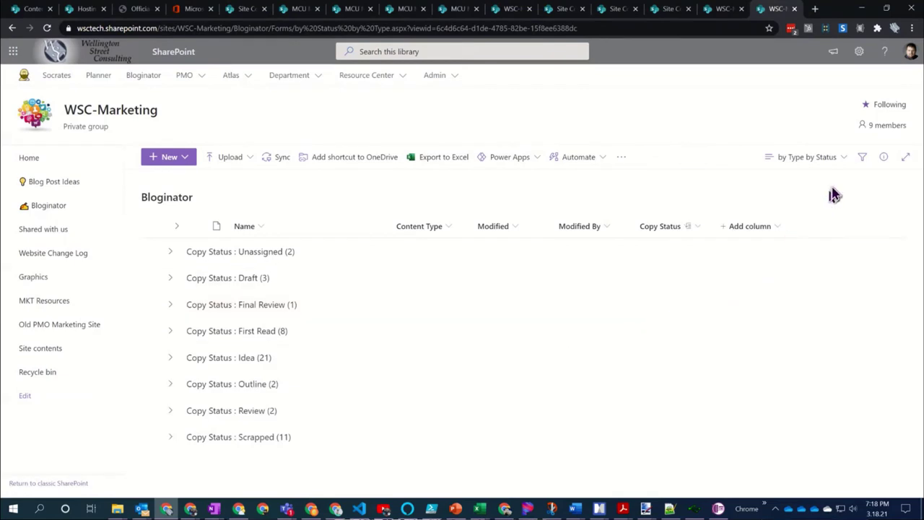
In the view settings, set the first Group By column to Copy Media Type
left_click(841, 161)
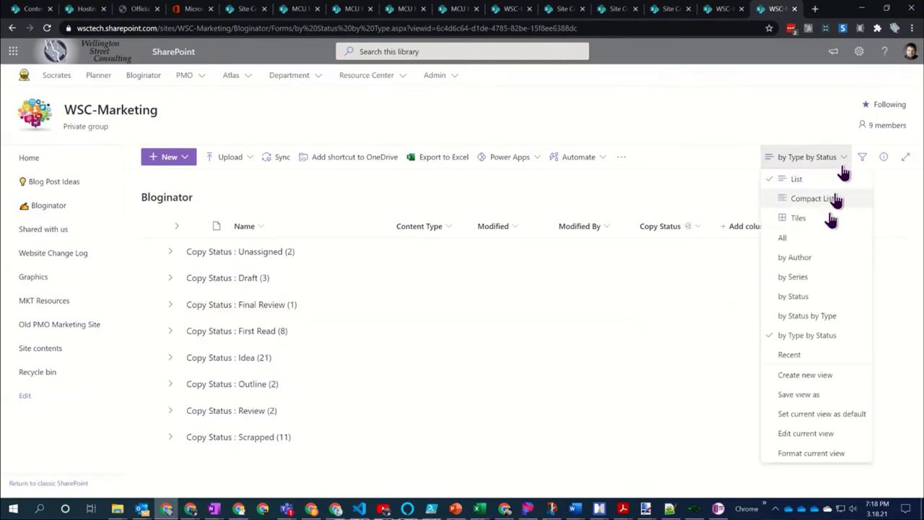
left_click(818, 434)
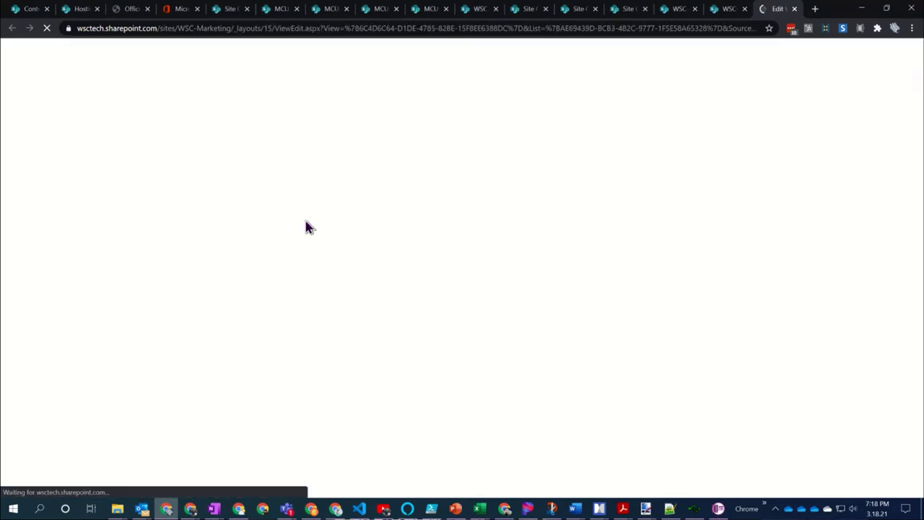
scroll(382, 310, "down", 9)
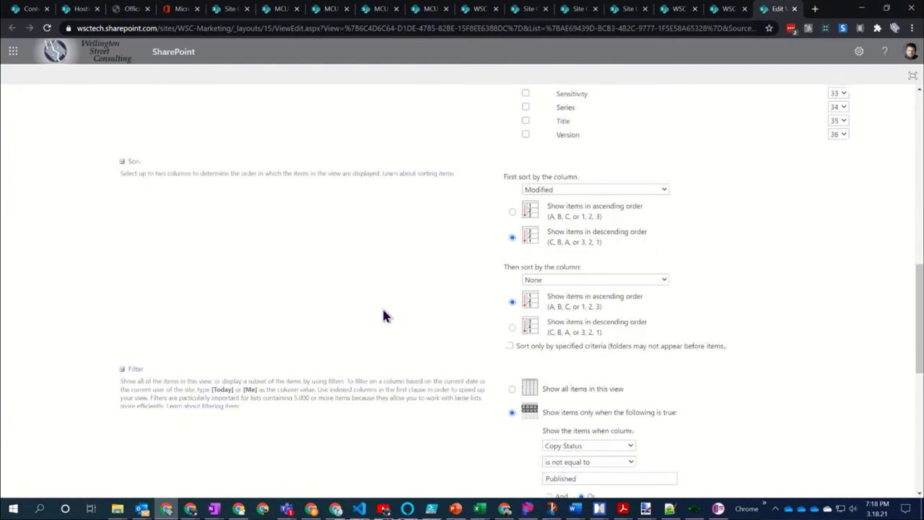
scroll(472, 292, "down", 5)
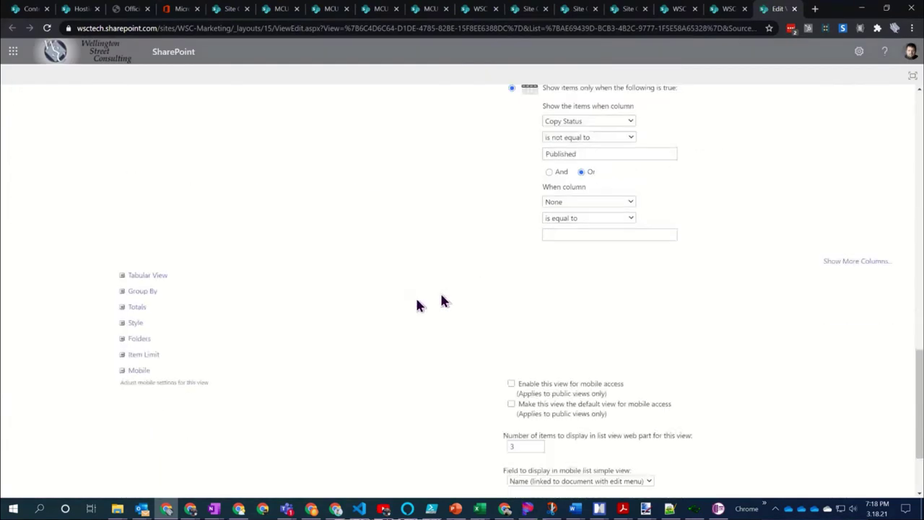
left_click(138, 292)
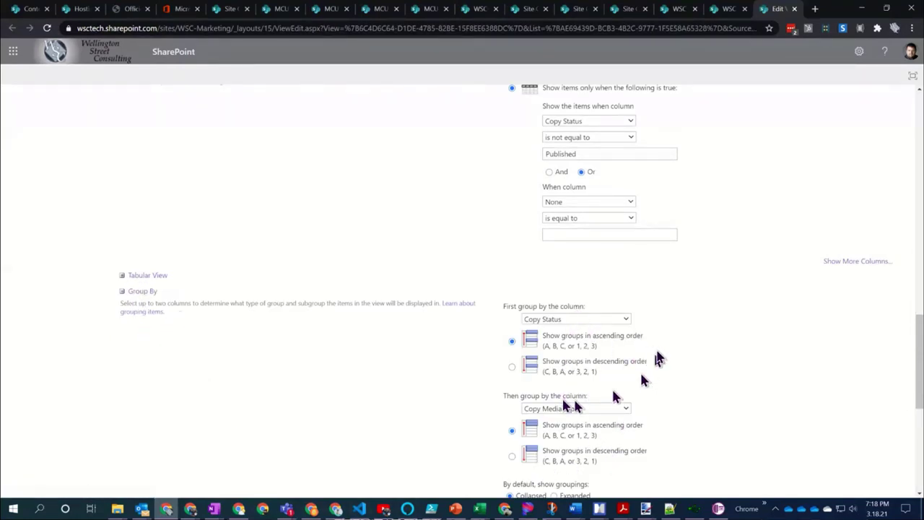
scroll(668, 336, "down", 2)
left_click(575, 210)
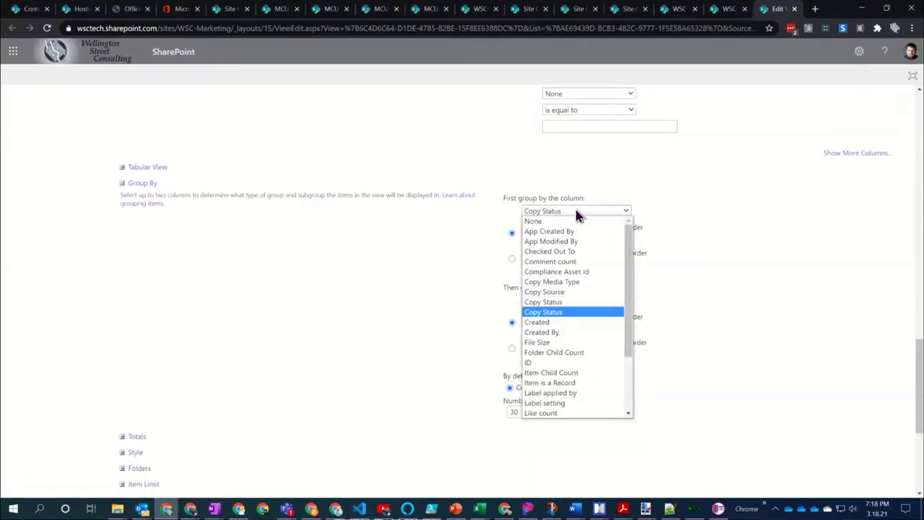
left_click(562, 282)
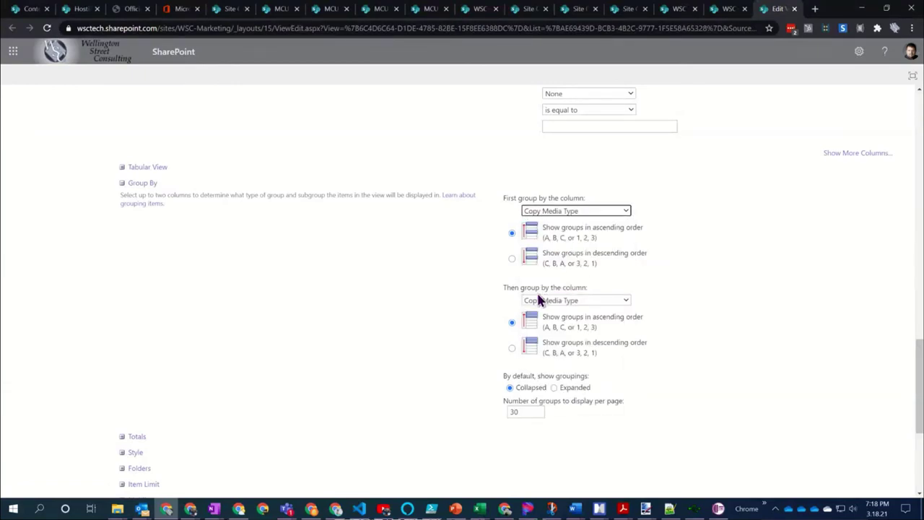
Set the second Group By column to Copy Status and save the view
left_click(573, 306)
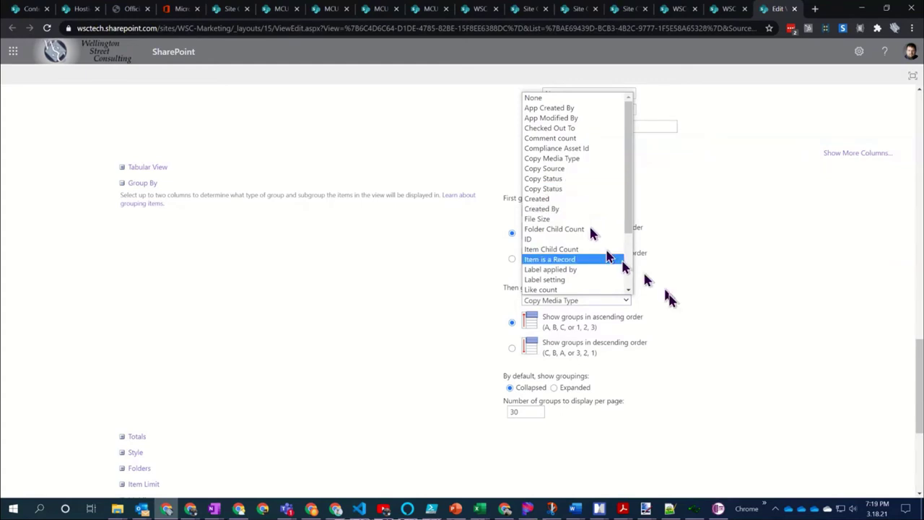
left_click(699, 301)
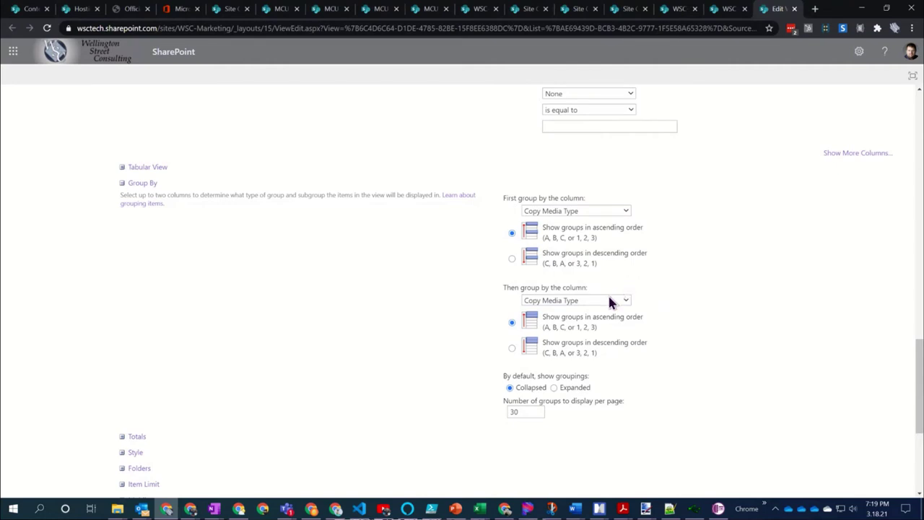
left_click(608, 299)
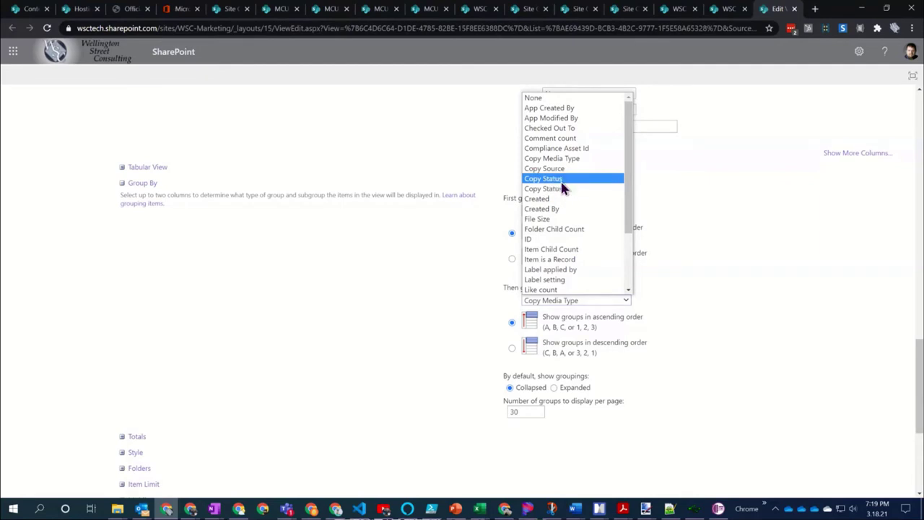
left_click(562, 182)
scroll(693, 304, "down", 1)
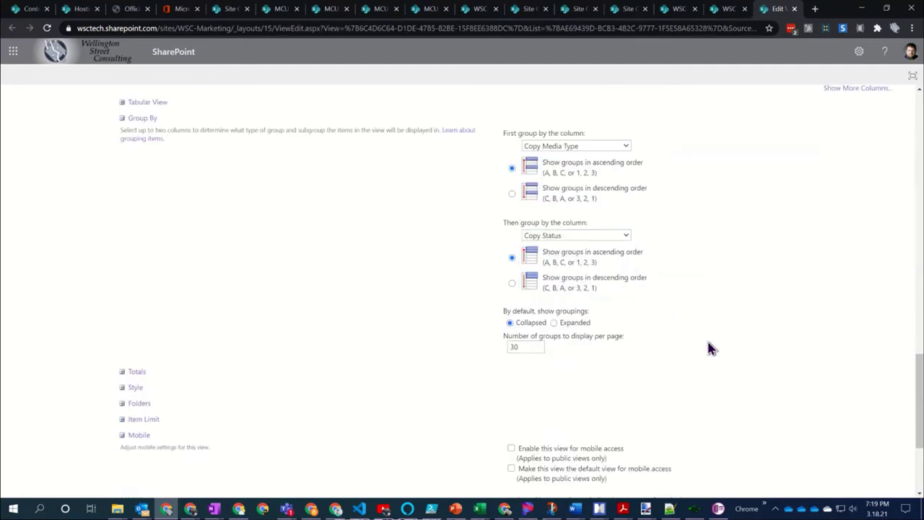
scroll(711, 348, "down", 3)
left_click(836, 438)
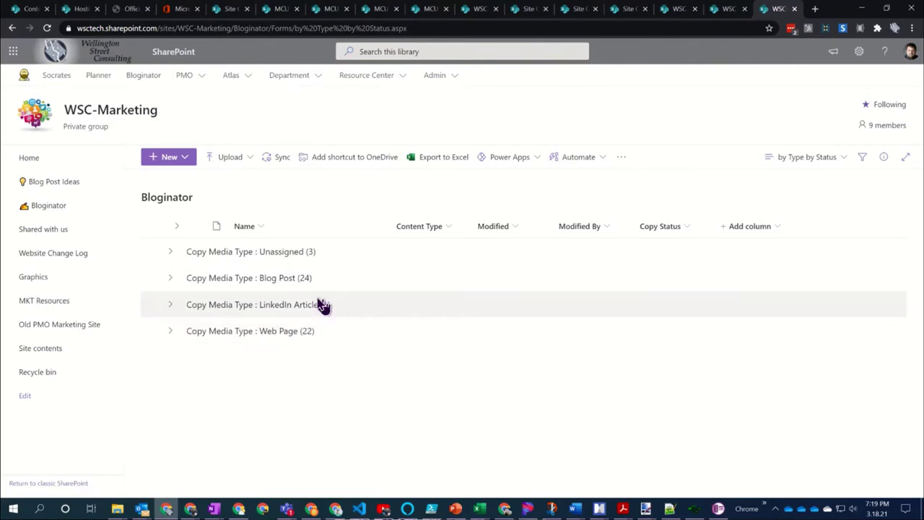
Check the LinkedIn Article and Web Page groups for their status subgroups
left_click(171, 304)
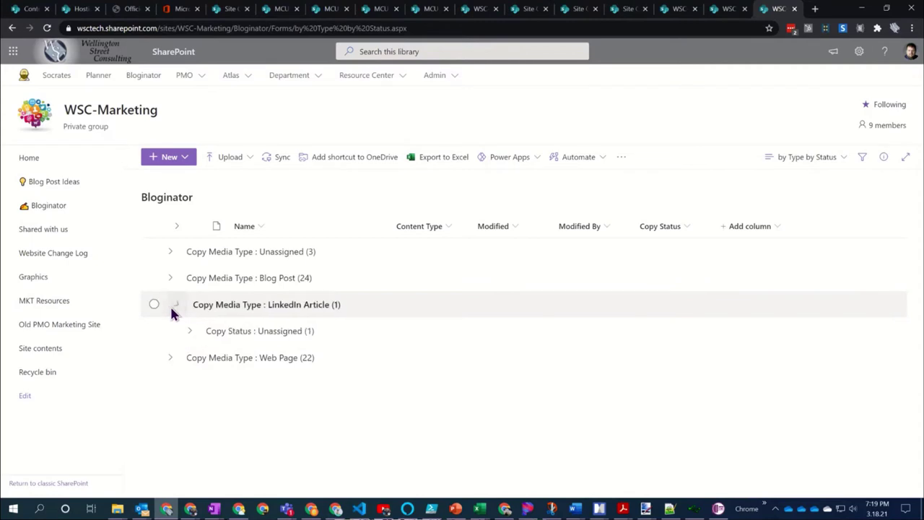
left_click(173, 306)
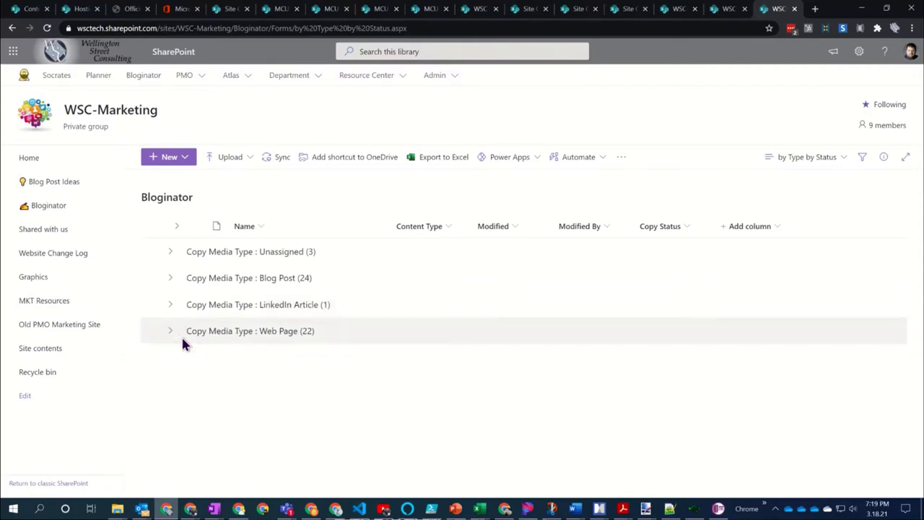
left_click(171, 332)
left_click(171, 332)
Switch the second grouping to the other Copy Status column and verify Blog Post's subgroups
left_click(843, 163)
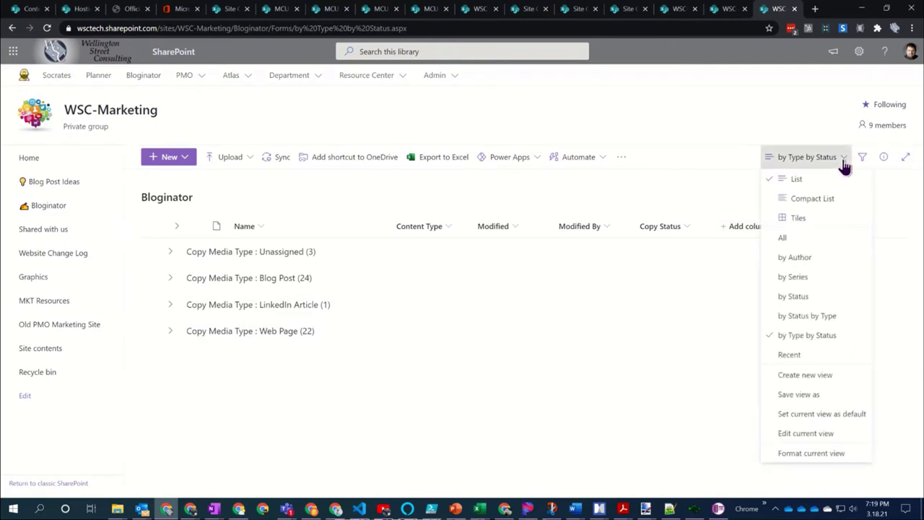
left_click(821, 437)
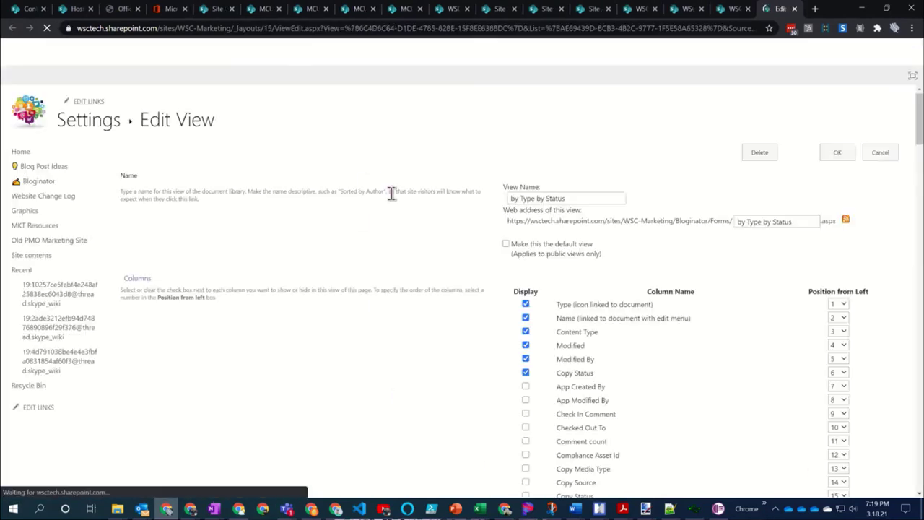
scroll(429, 233, "down", 4)
scroll(419, 310, "down", 10)
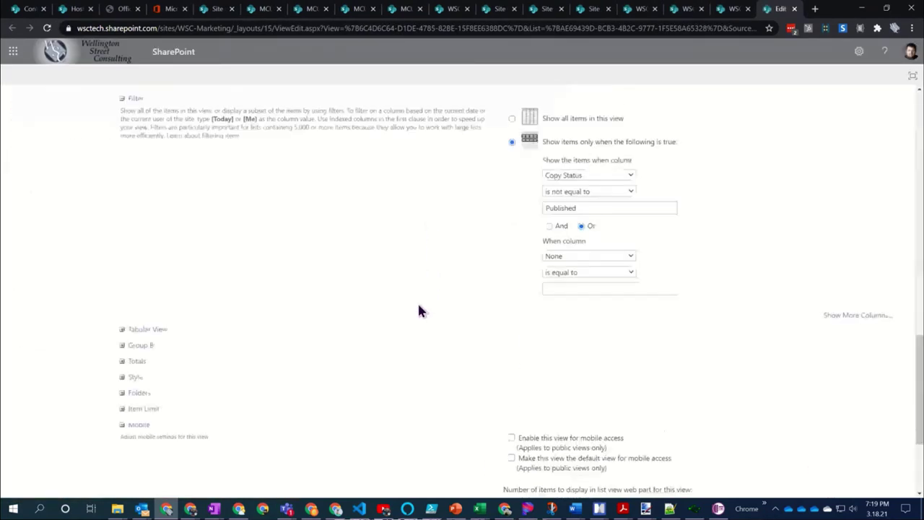
left_click(146, 294)
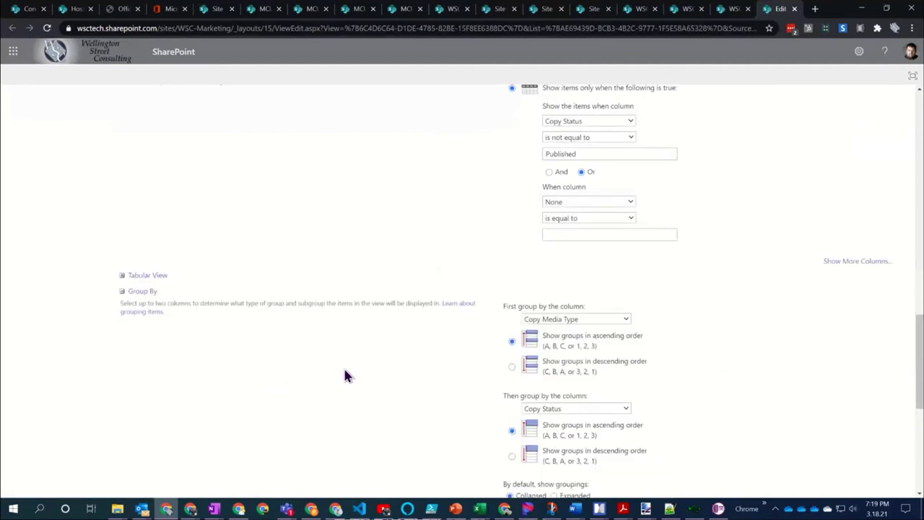
left_click(604, 409)
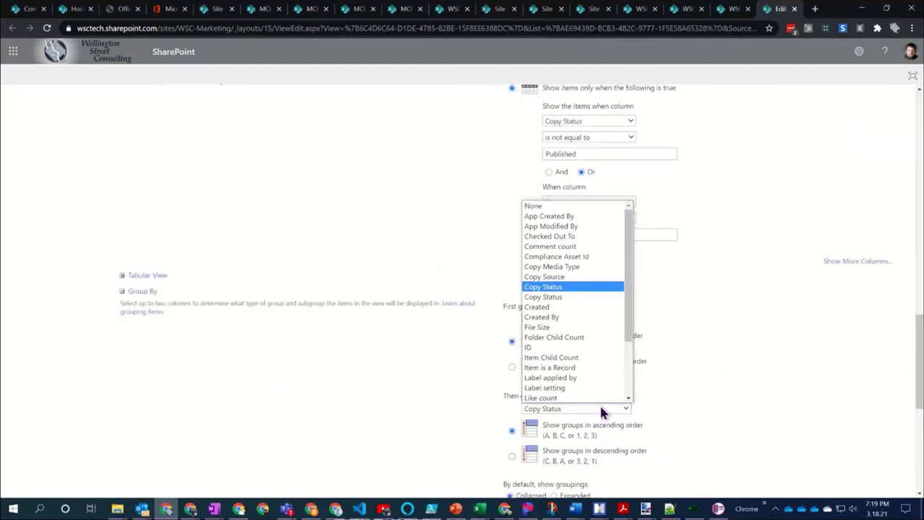
left_click(584, 296)
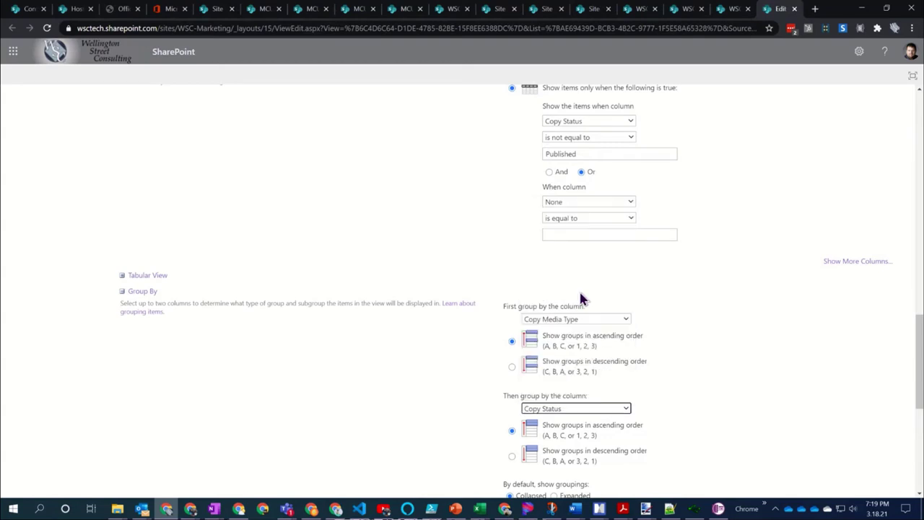
scroll(769, 347, "down", 5)
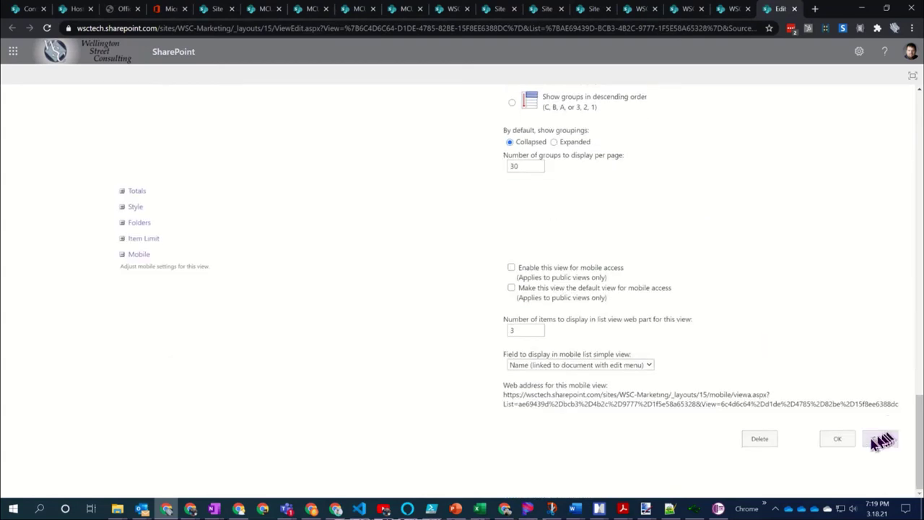
left_click(839, 439)
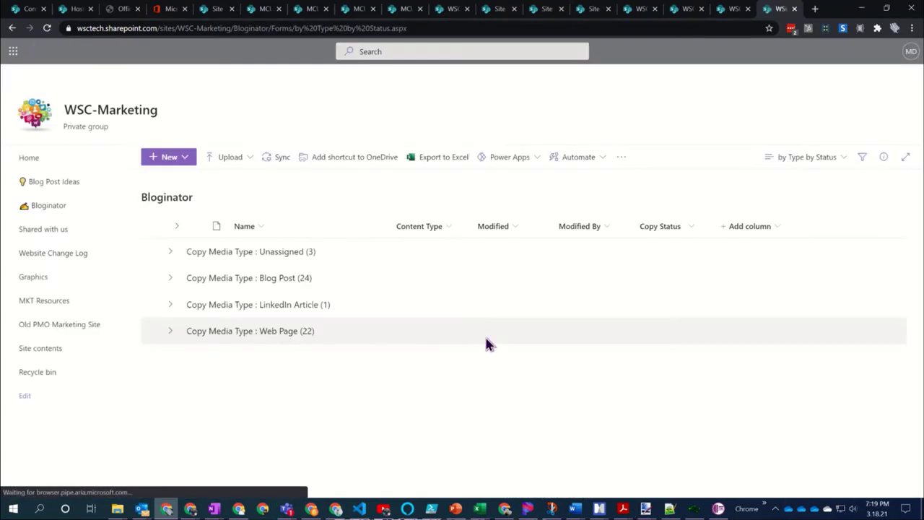
left_click(172, 281)
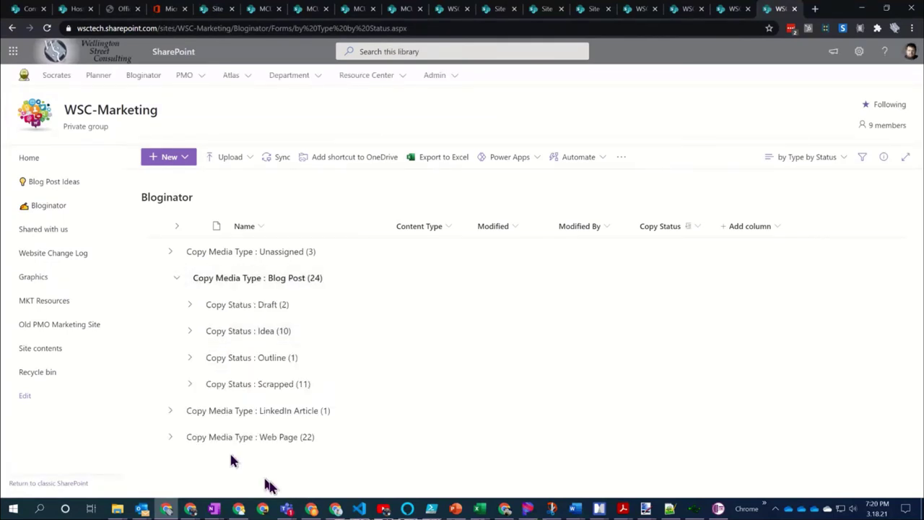
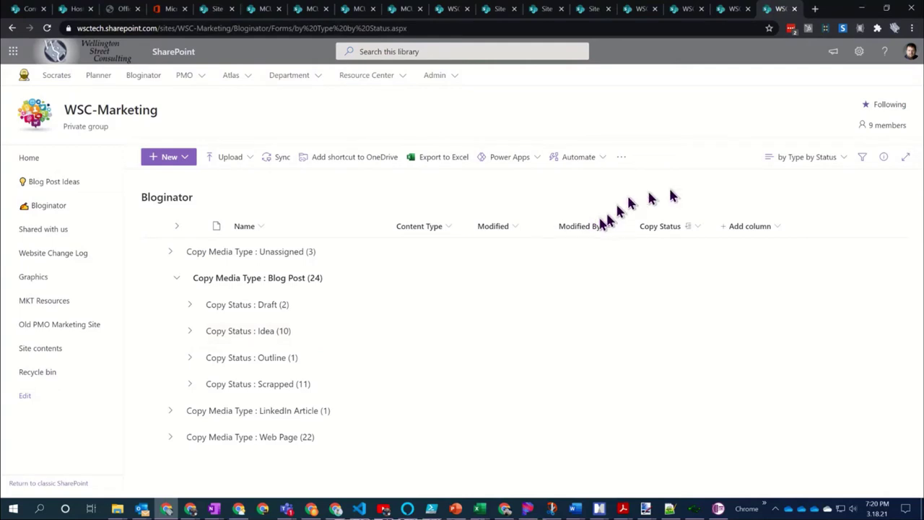
Switch the Bloginator library from the 'by Type by Status' view to 'by Series'
left_click(824, 170)
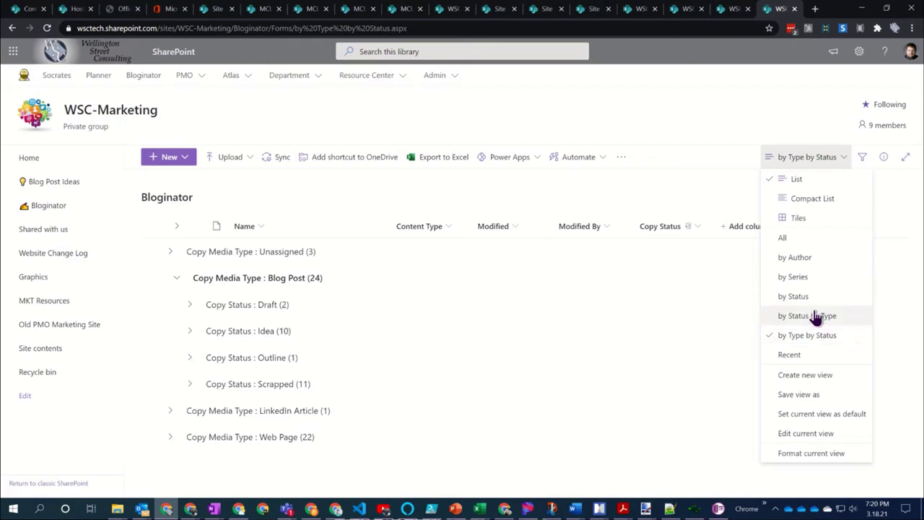
left_click(684, 189)
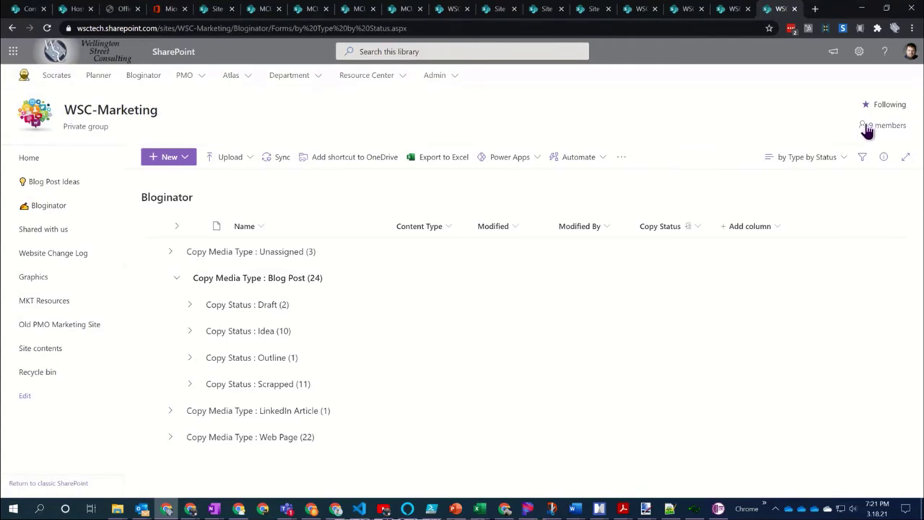
left_click(808, 166)
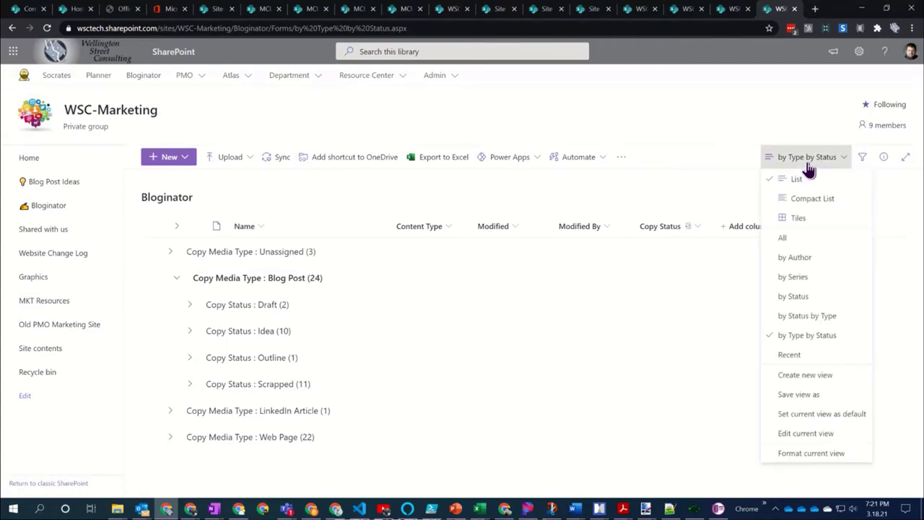
left_click(807, 281)
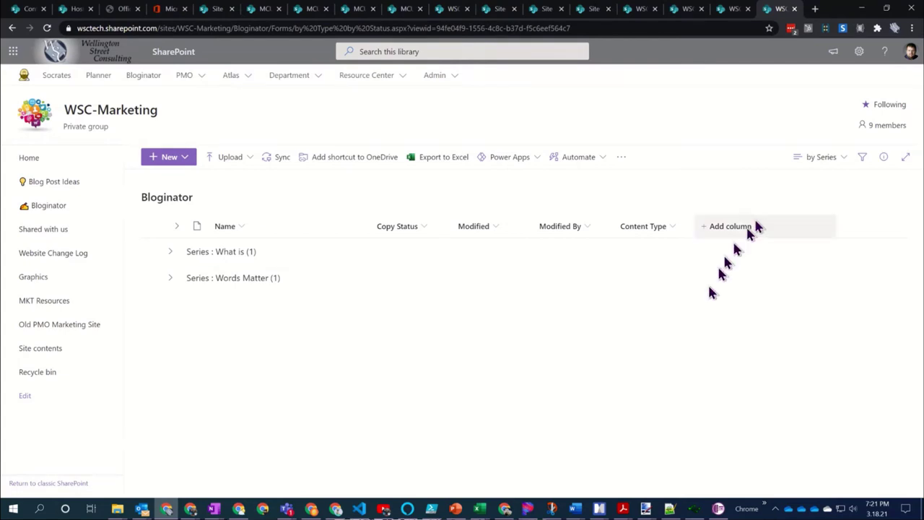
Browse the library's Filters pane, then apply the Recent view to Bloginator
left_click(863, 159)
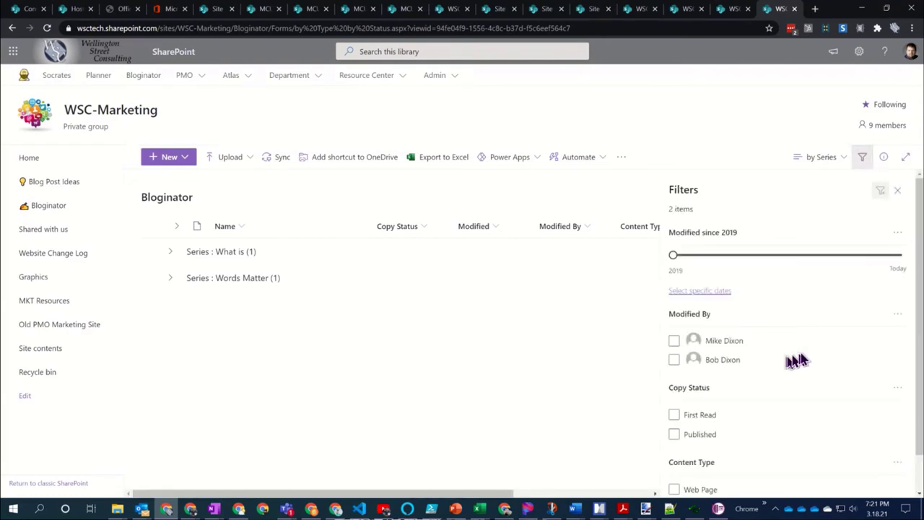
scroll(845, 326, "down", 1)
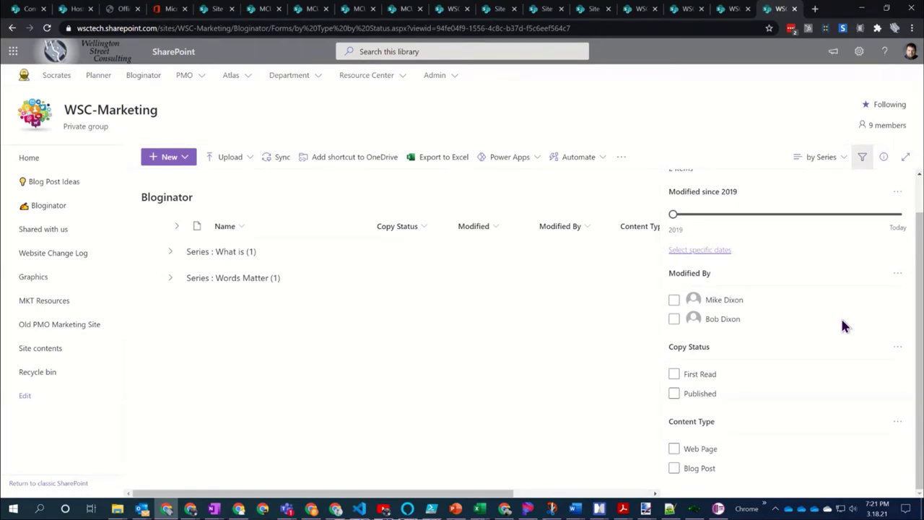
scroll(842, 326, "up", 1)
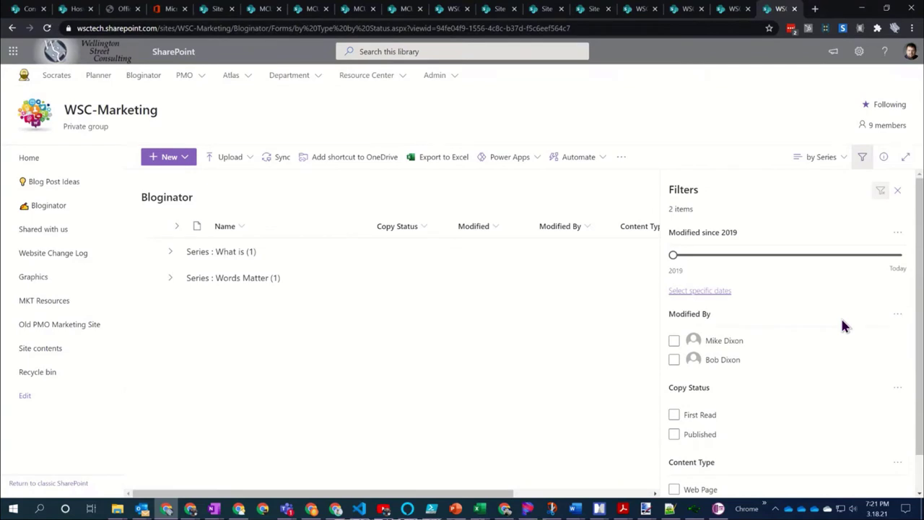
scroll(842, 326, "down", 1)
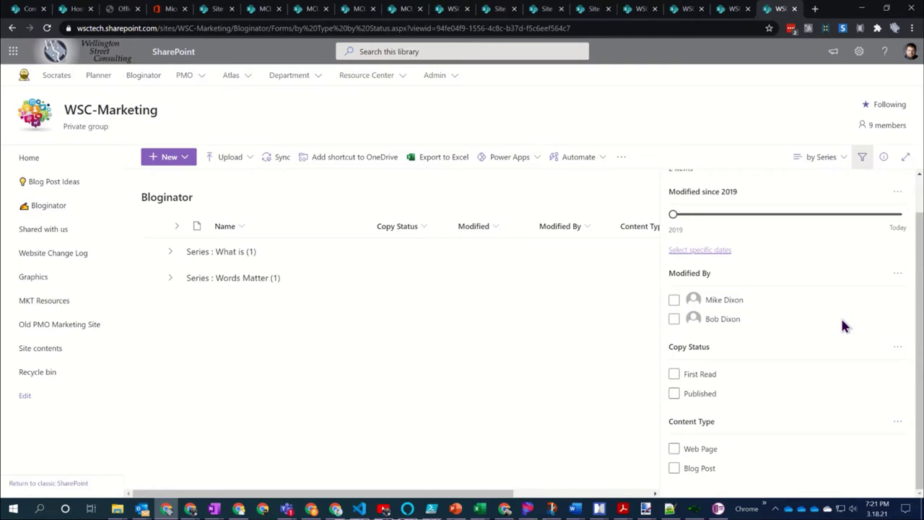
scroll(841, 323, "up", 1)
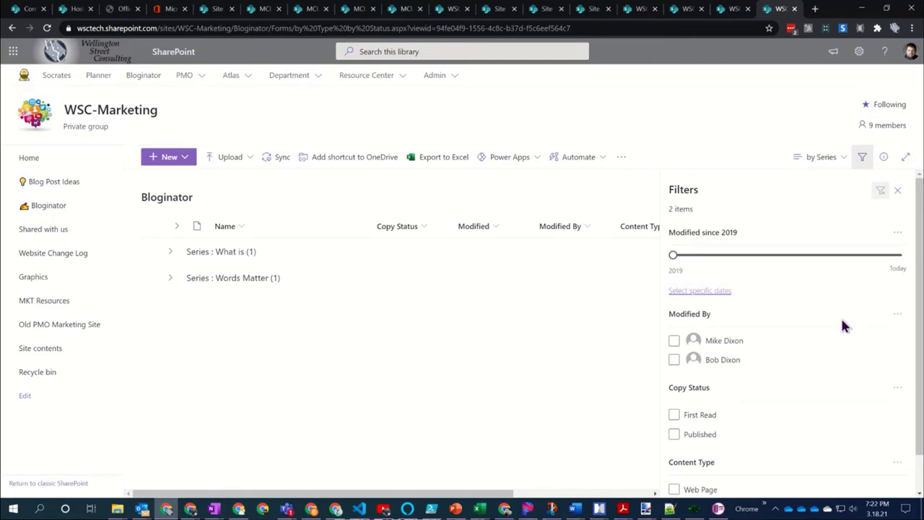
left_click(898, 191)
left_click(825, 157)
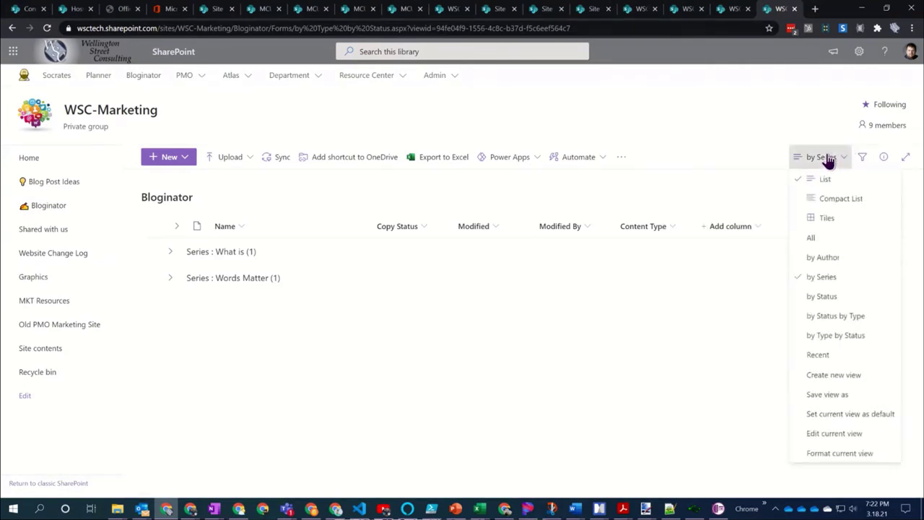
left_click(830, 354)
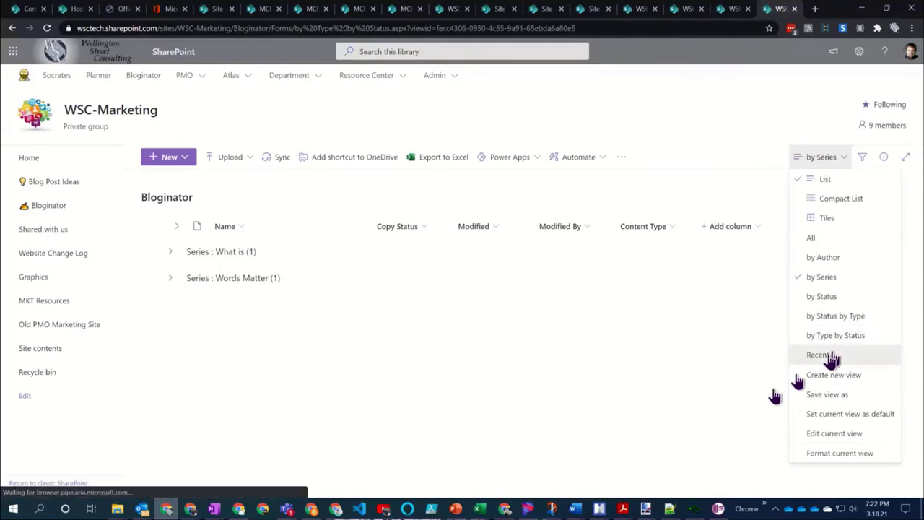
Review the Copy Status and Content Type filters, then reapply the 'by Series' view
left_click(862, 158)
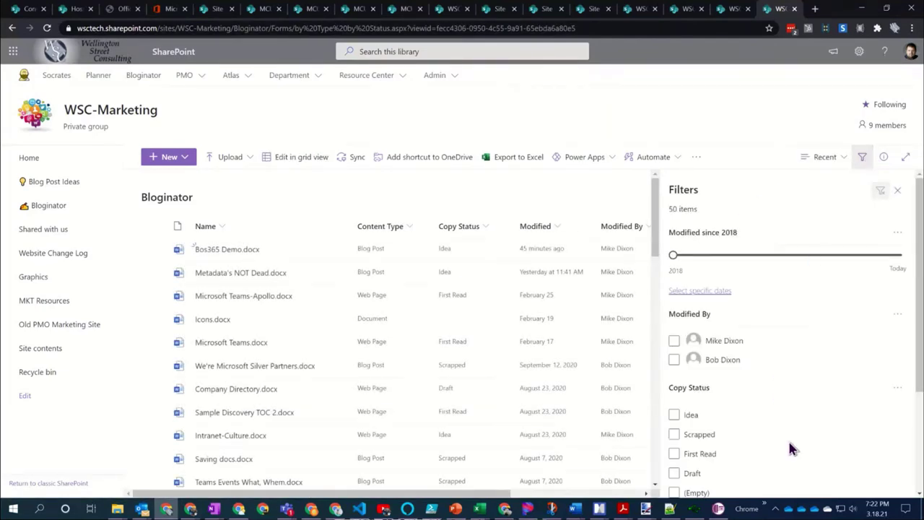
scroll(790, 447, "down", 2)
scroll(796, 376, "down", 1)
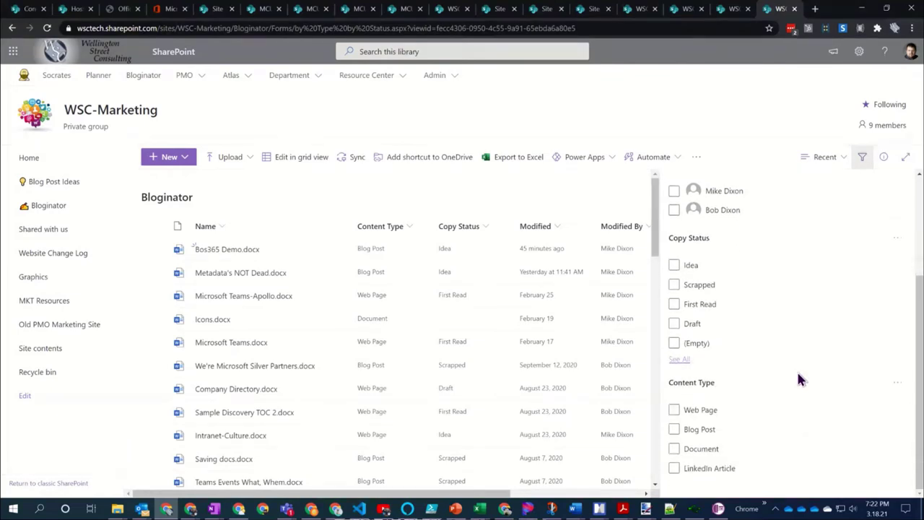
scroll(799, 376, "up", 1)
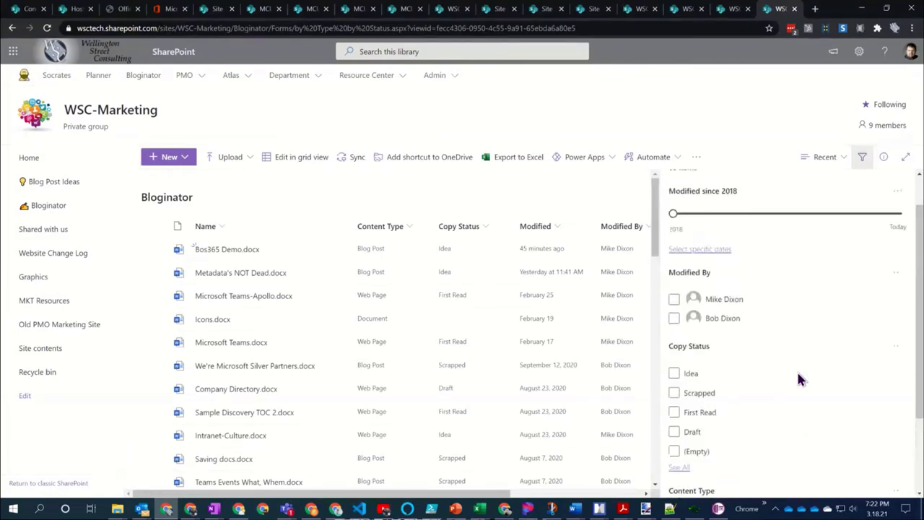
scroll(798, 379, "up", 1)
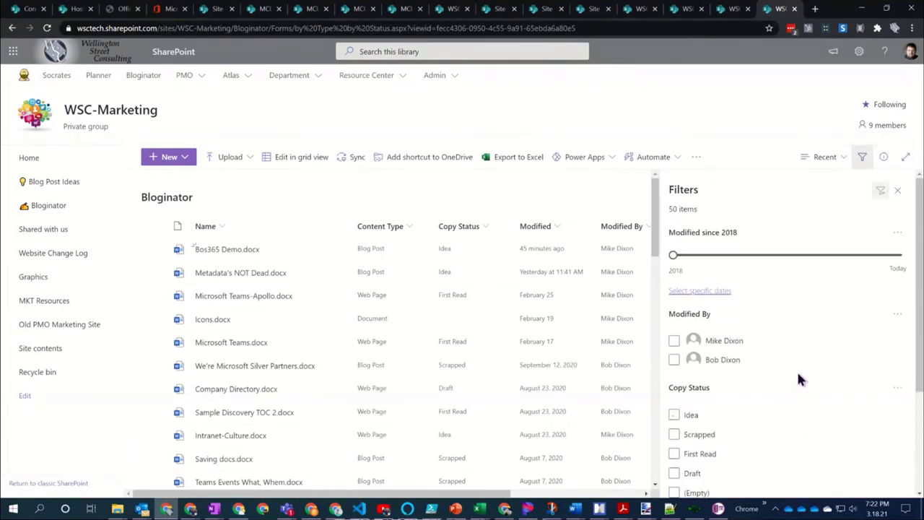
left_click(898, 191)
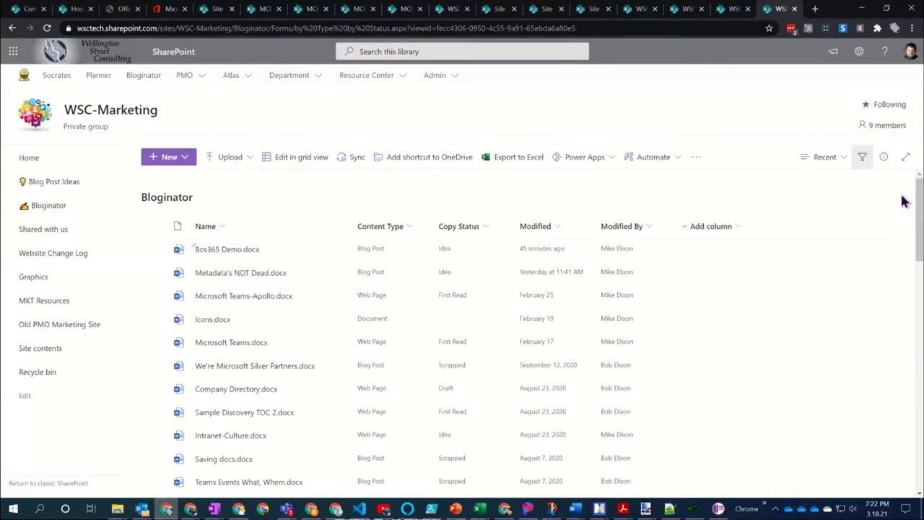
left_click(841, 158)
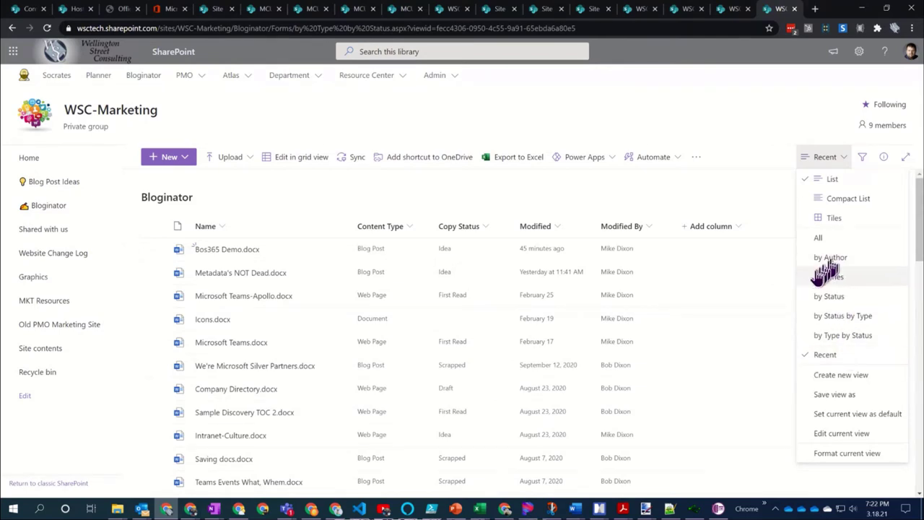
left_click(828, 277)
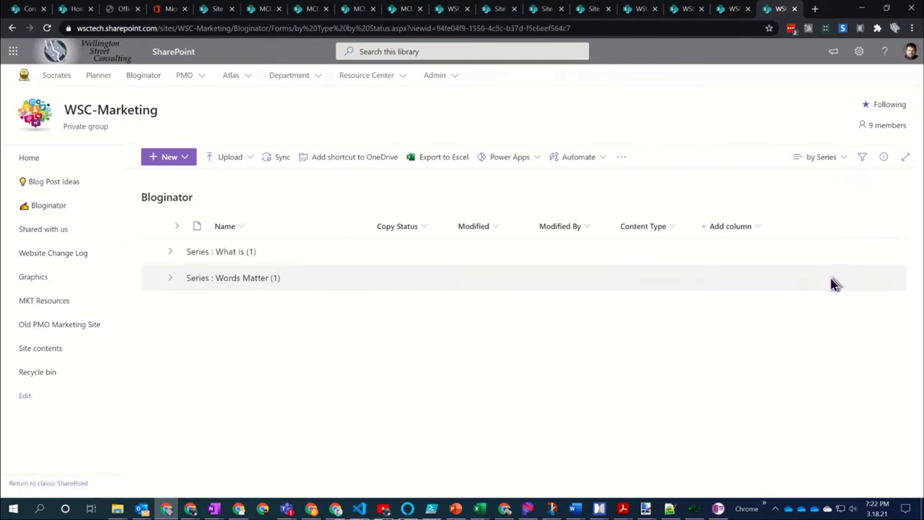
Expand and collapse the 'What is' and 'Words Matter' groups, then go to MCU Marketing Team
left_click(177, 282)
left_click(173, 254)
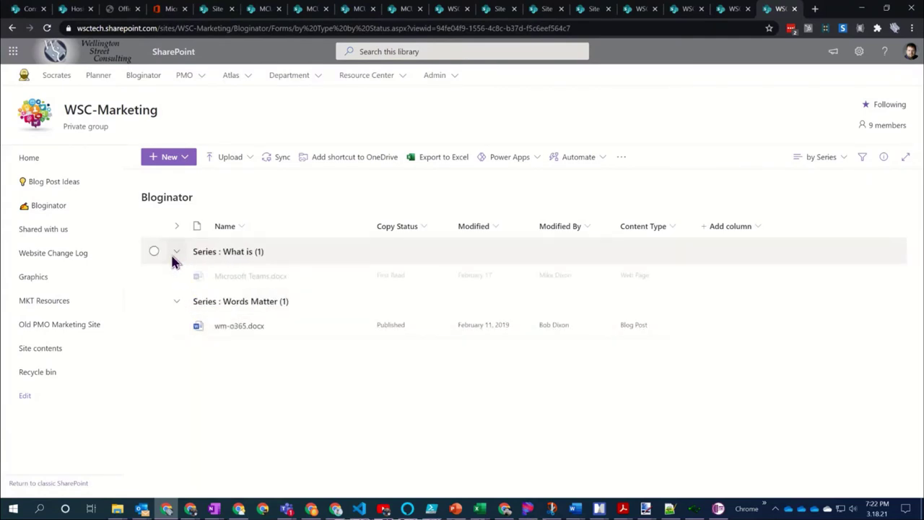
left_click(172, 256)
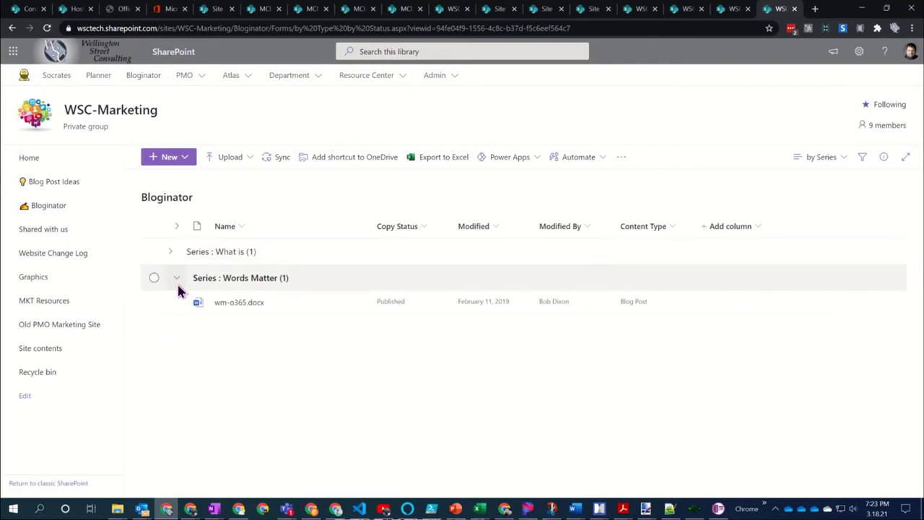
left_click(177, 281)
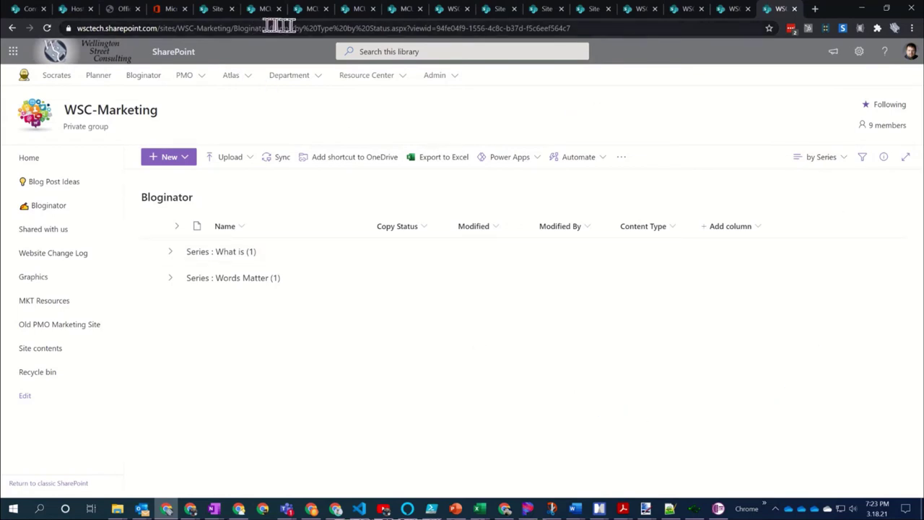
left_click(310, 8)
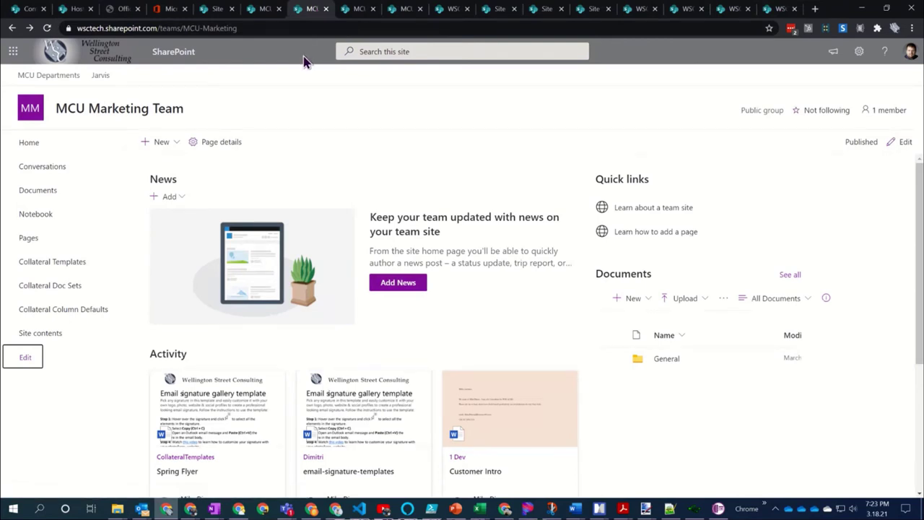
Reload the site, open the Libraries Side by Side post, and see all Collateral Doc Sets
left_click(47, 28)
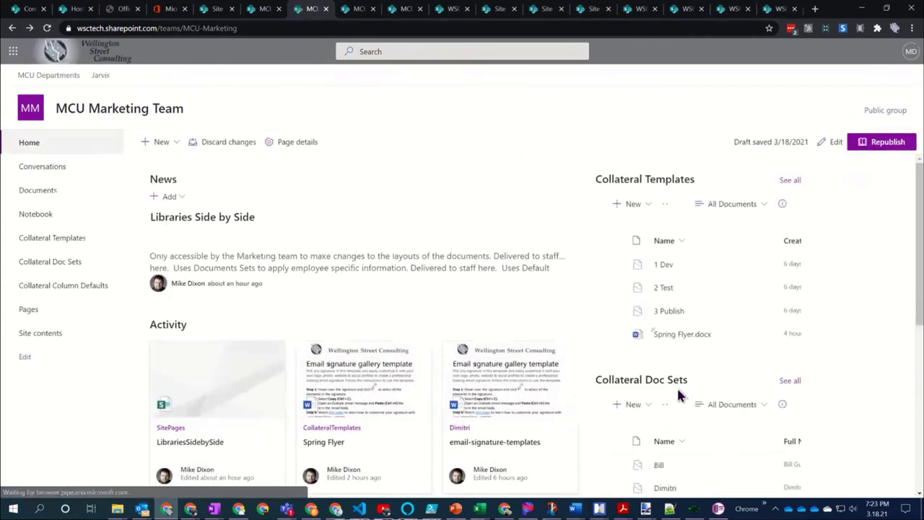
left_click(225, 219)
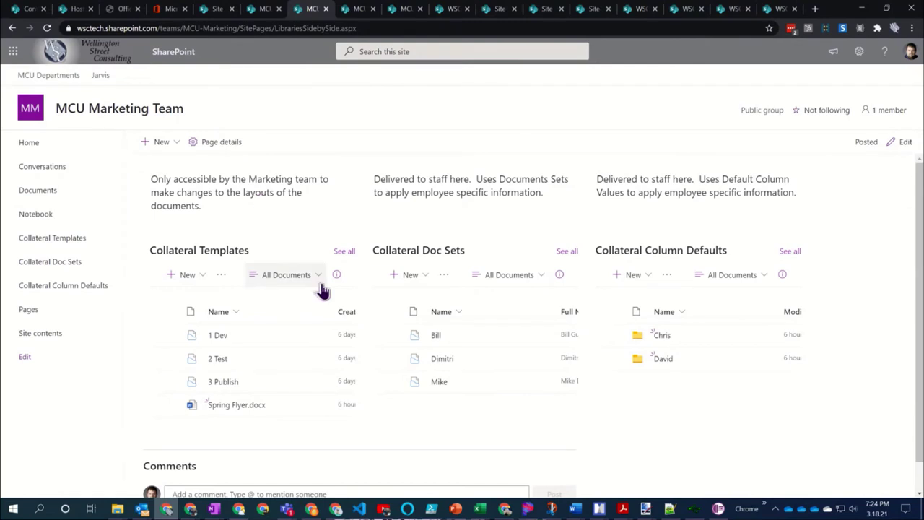
left_click(567, 251)
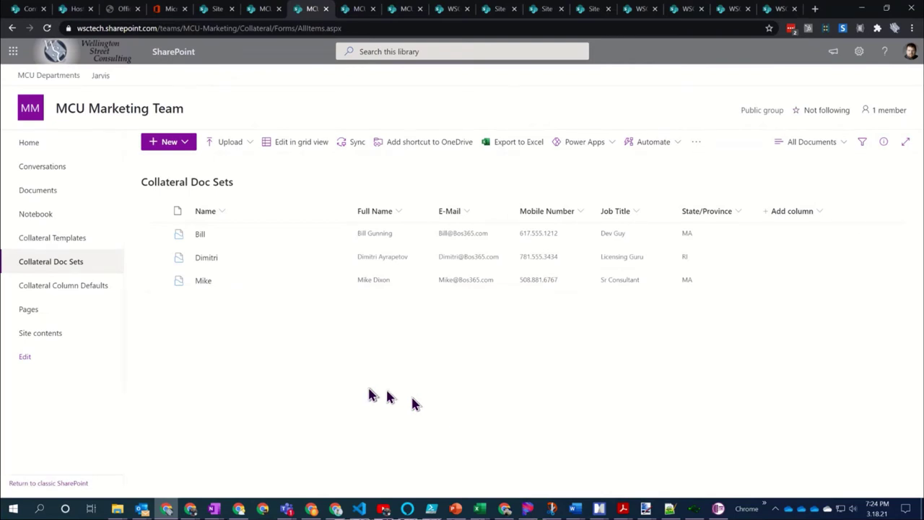
Switch the Collateral Doc Sets library to the Flat view showing files inside doc sets
left_click(841, 149)
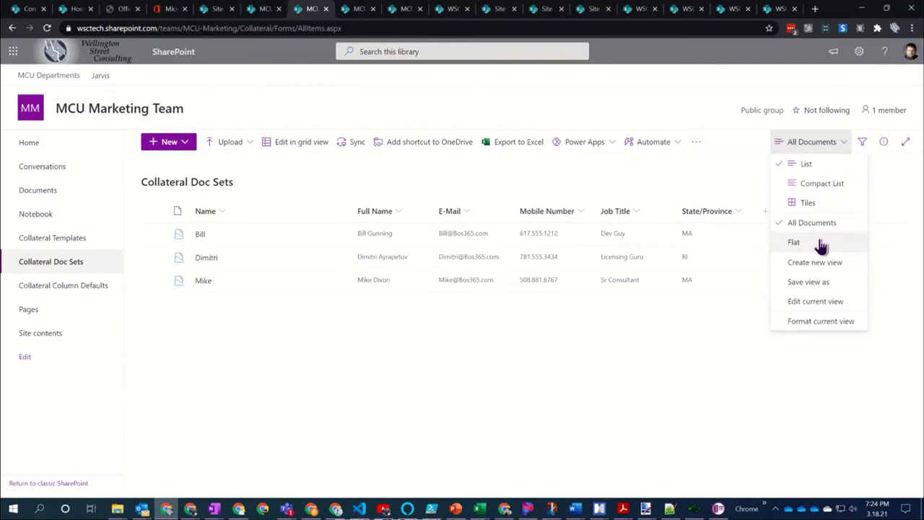
left_click(794, 242)
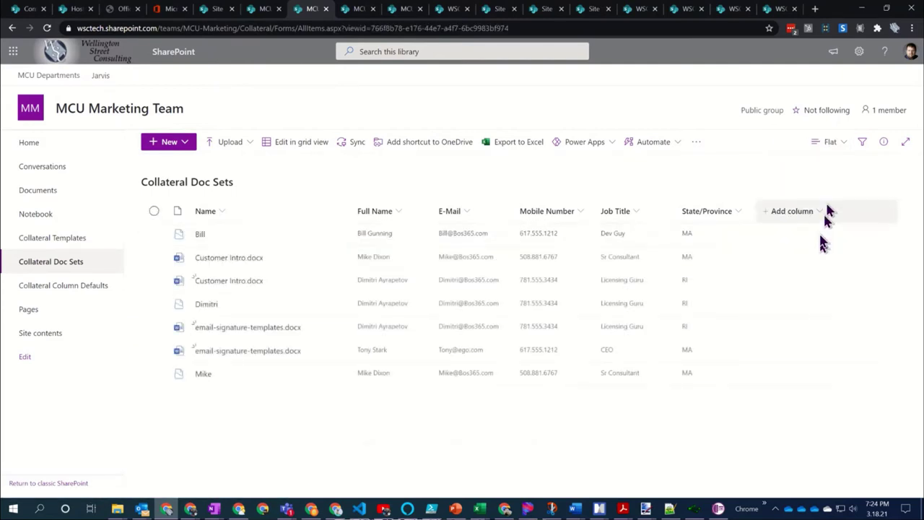
left_click(843, 145)
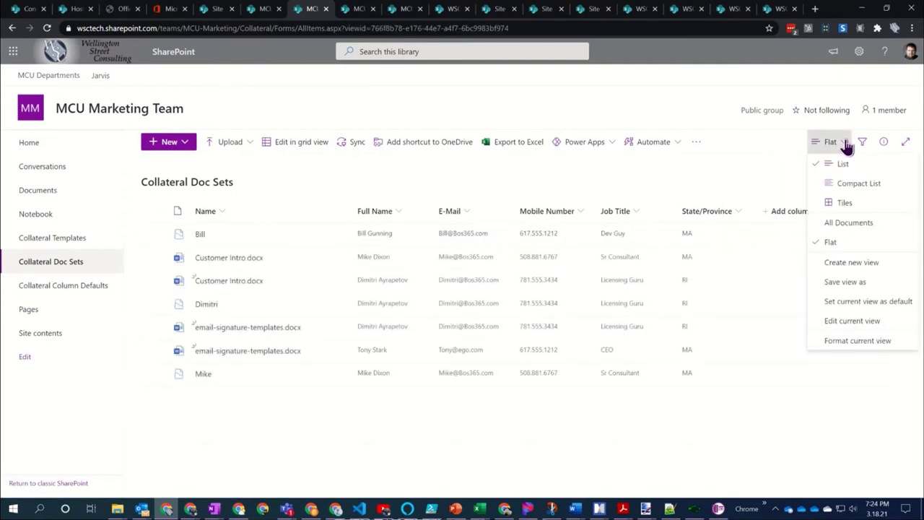
left_click(462, 472)
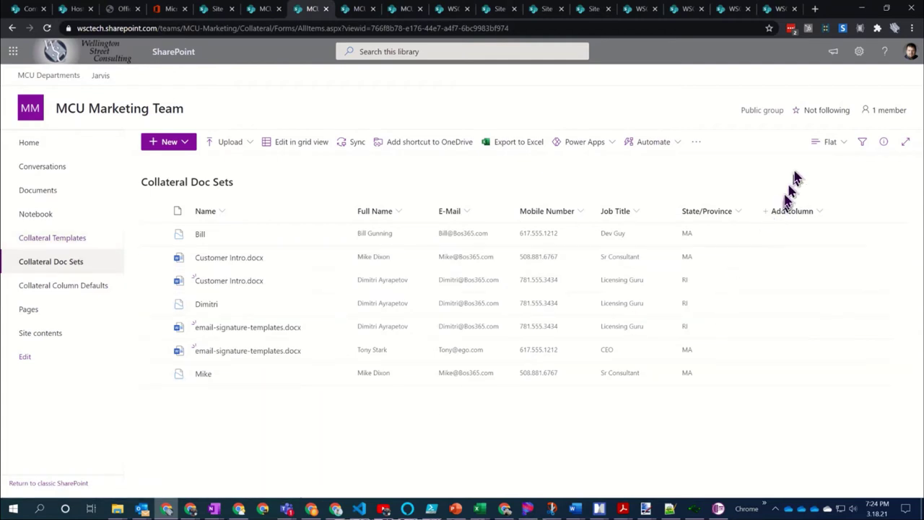
Switch the library to the All Documents view and begin saving the view under a new name
left_click(844, 145)
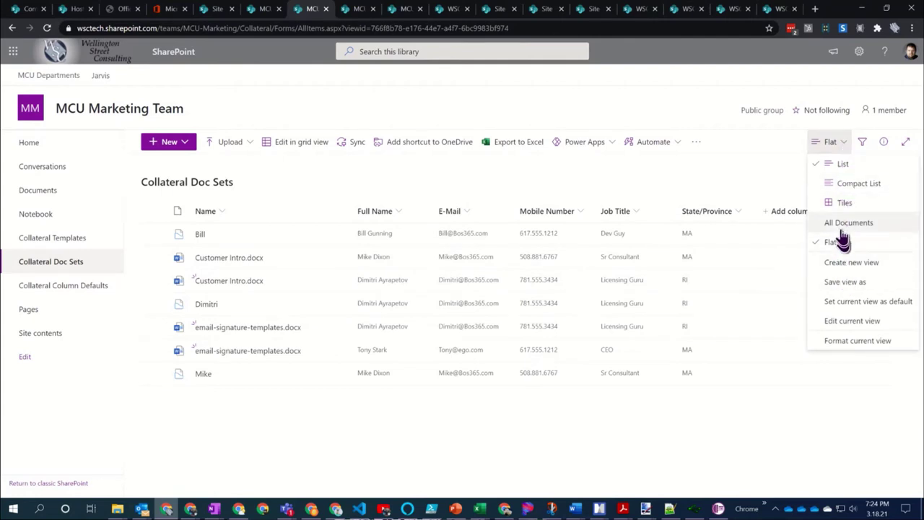
left_click(842, 227)
left_click(841, 145)
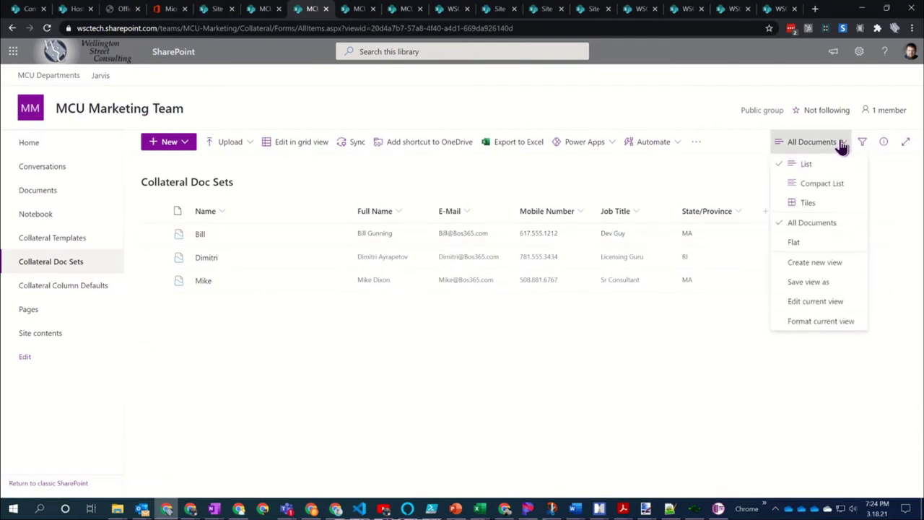
left_click(809, 282)
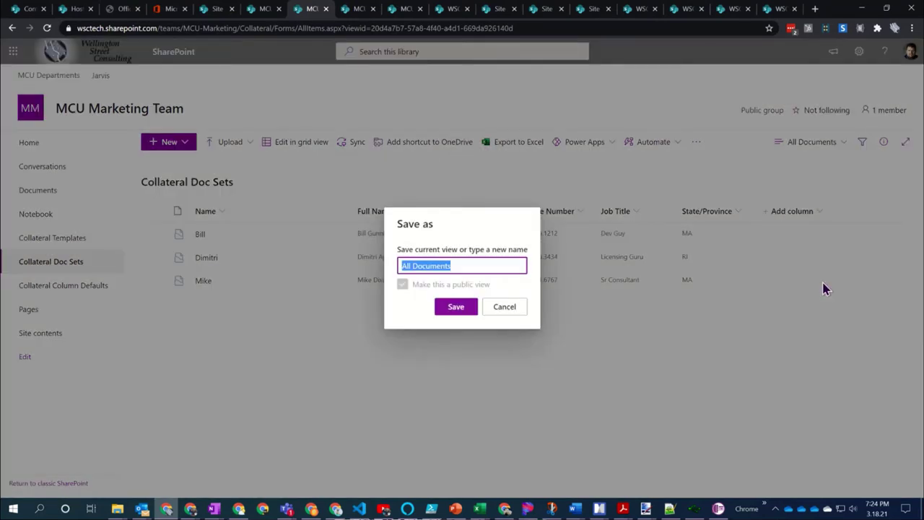
Save the view publicly as 'Doc Set Columns' and return to All Documents
type("Do")
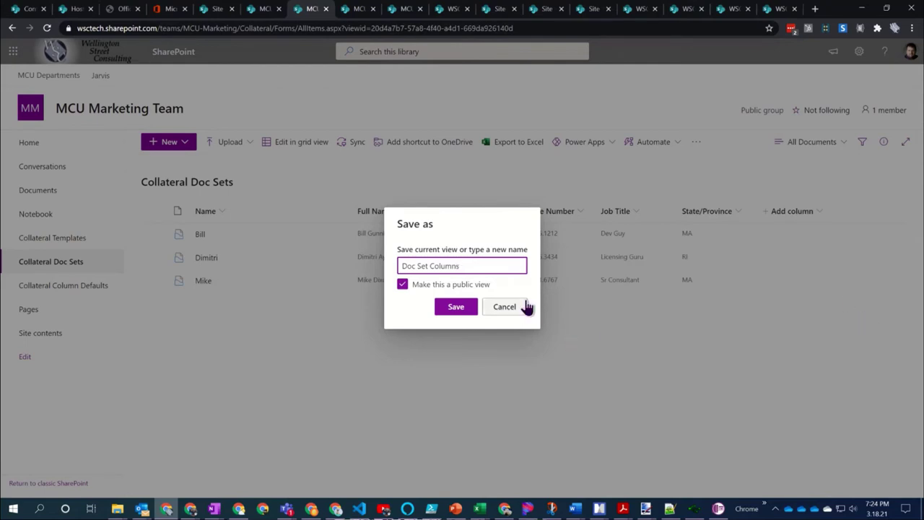
left_click(462, 307)
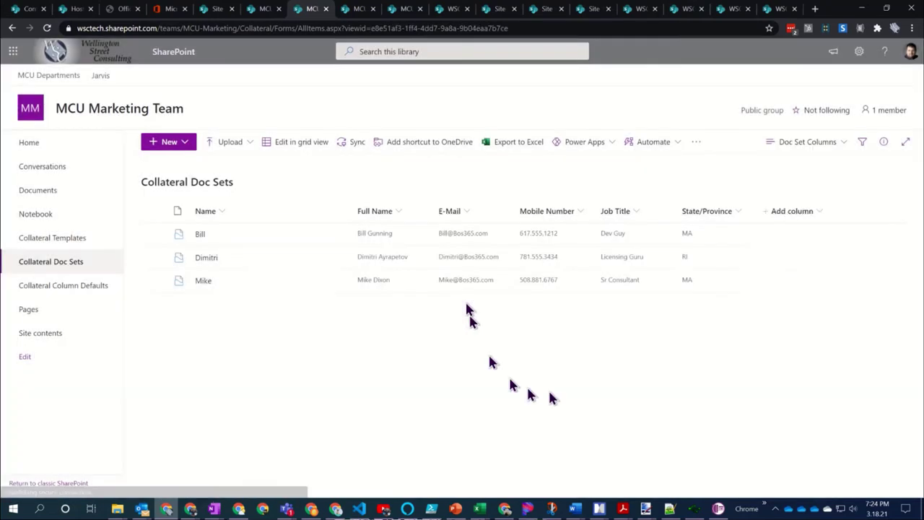
left_click(830, 143)
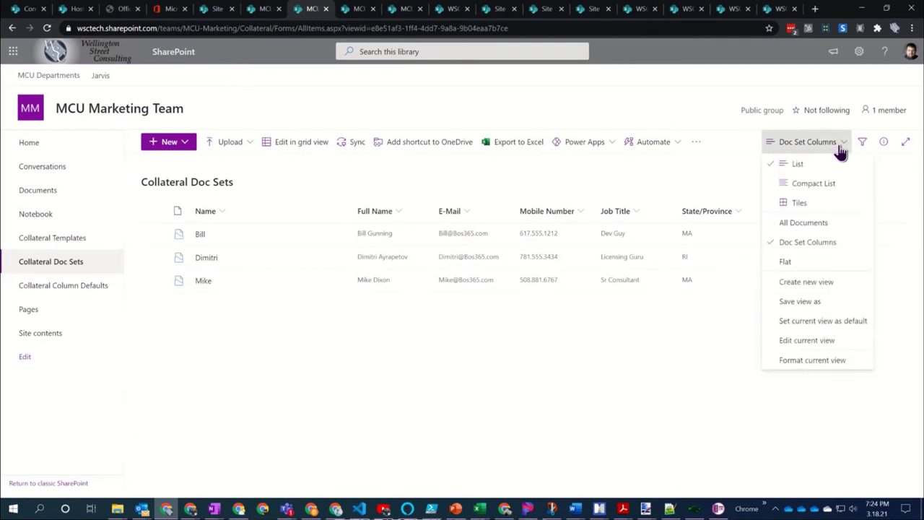
left_click(809, 227)
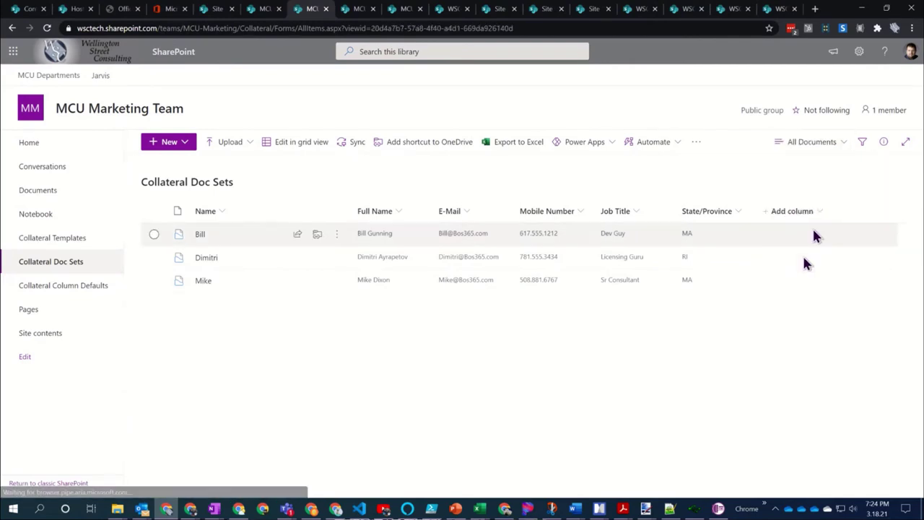
Hide the Full Name, E-Mail, Mobile Number, Job Title and State/Province columns
left_click(815, 209)
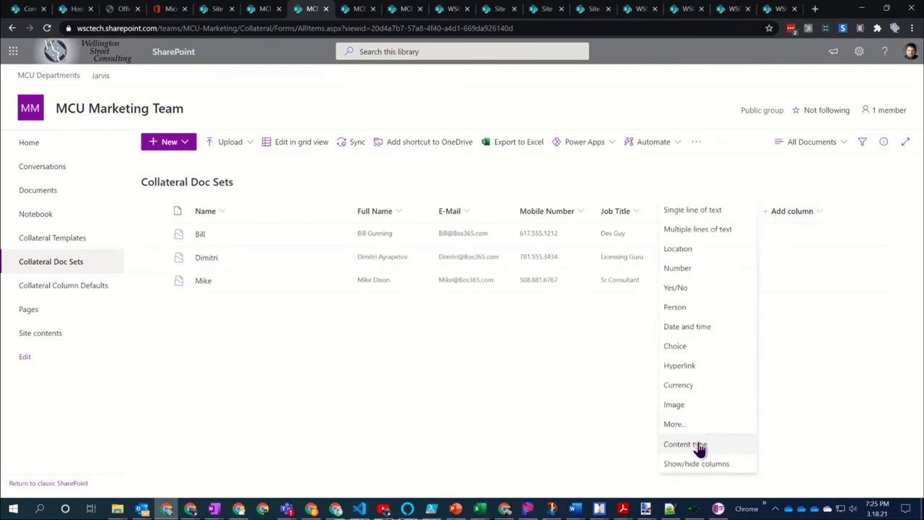
left_click(702, 463)
left_click(771, 214)
left_click(770, 233)
left_click(771, 252)
left_click(771, 272)
left_click(771, 291)
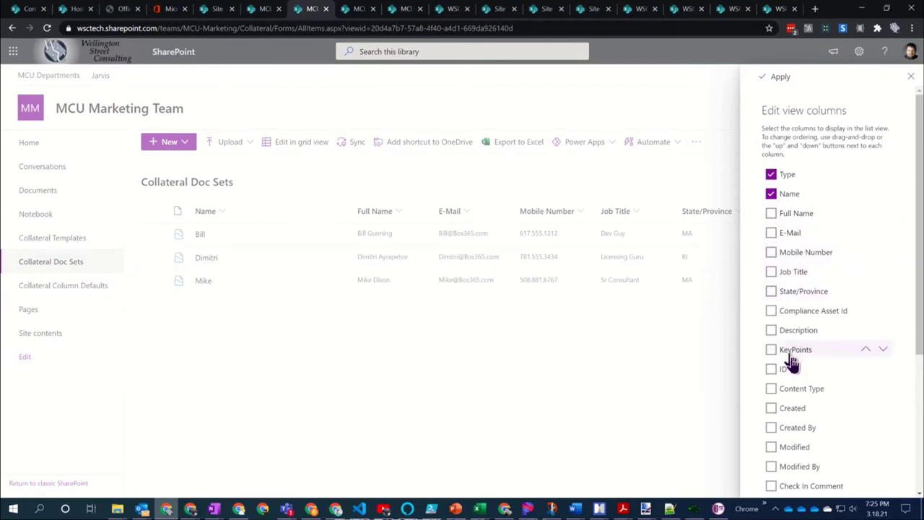
Show the Created, Created By, Modified and Modified By columns and apply the changes
scroll(830, 288, "down", 2)
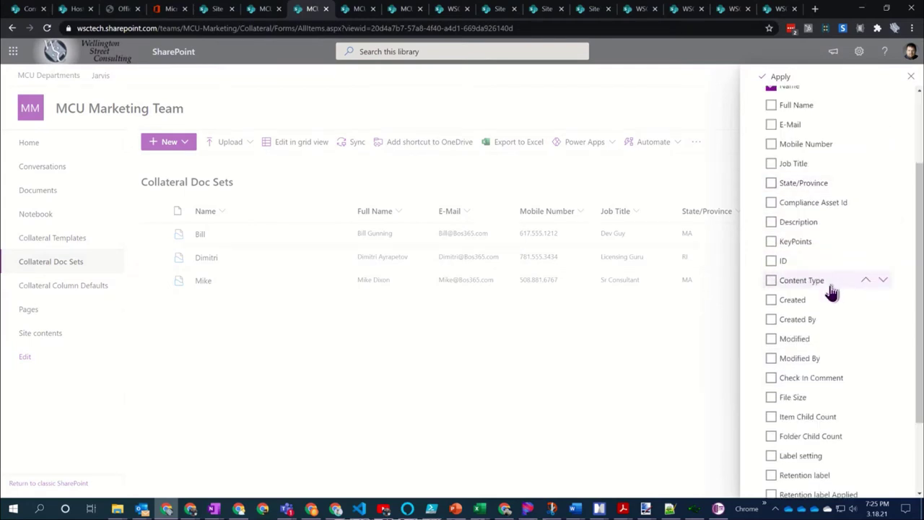
left_click(771, 300)
left_click(771, 319)
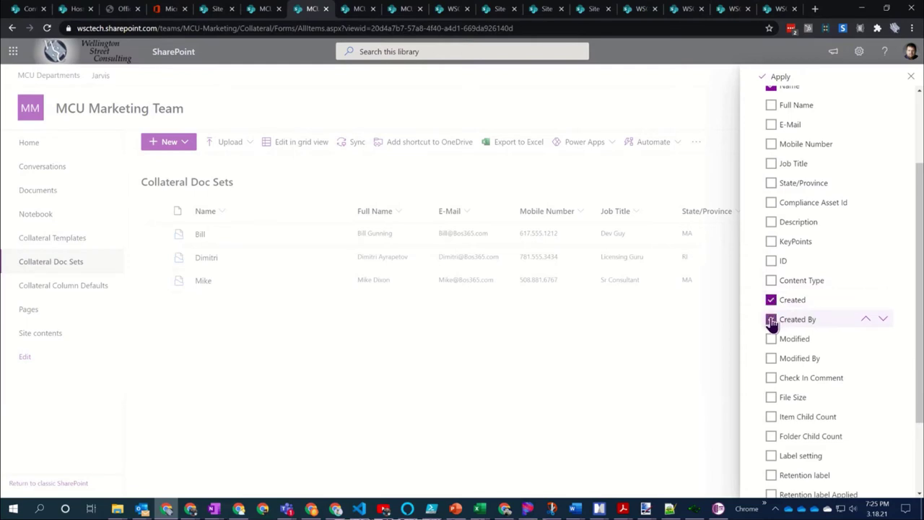
left_click(771, 339)
left_click(771, 358)
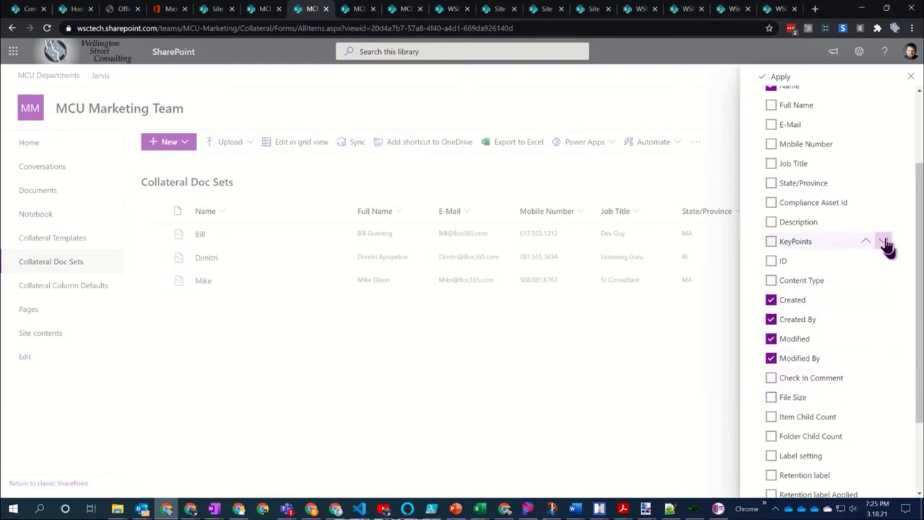
left_click(780, 77)
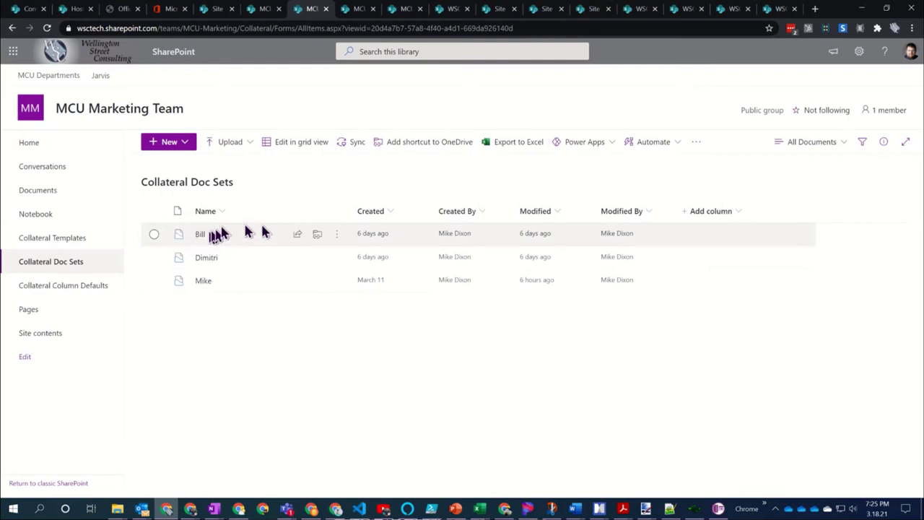
Select the first doc set and scroll through its properties in the details pane
left_click(154, 234)
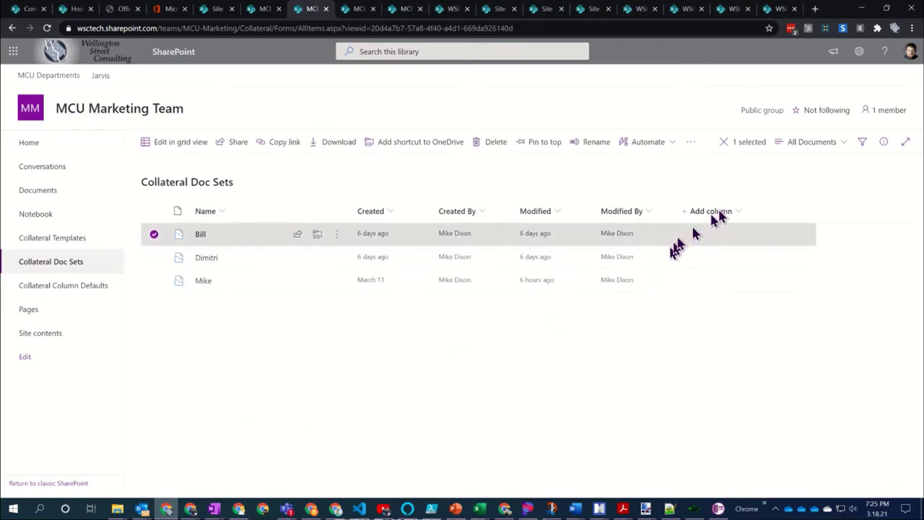
left_click(864, 146)
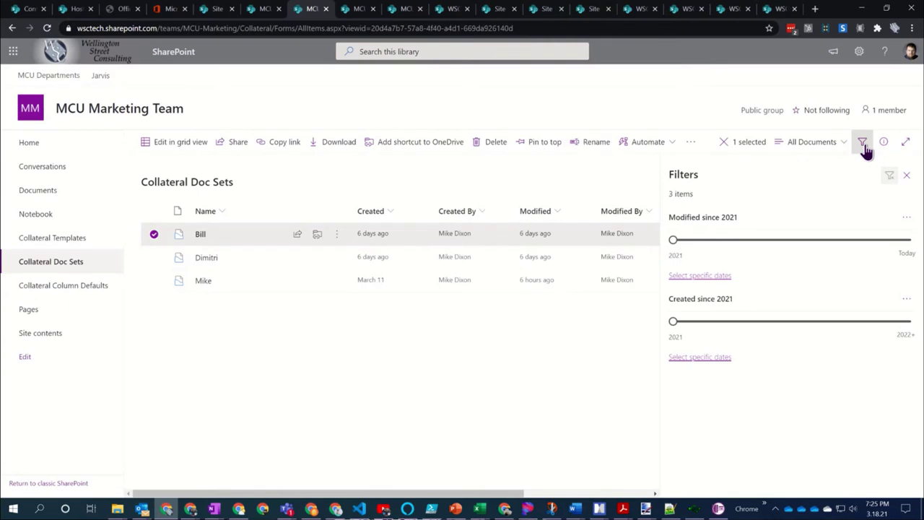
left_click(865, 147)
left_click(882, 145)
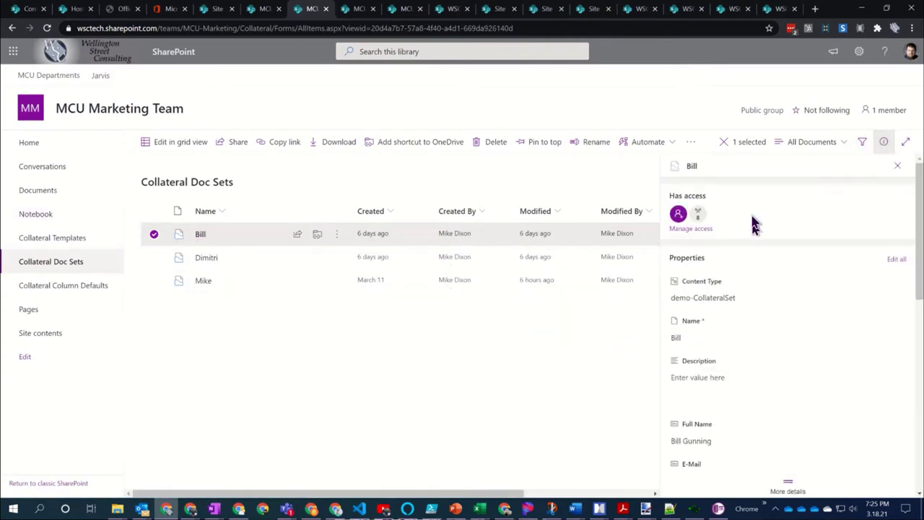
scroll(751, 328, "down", 1)
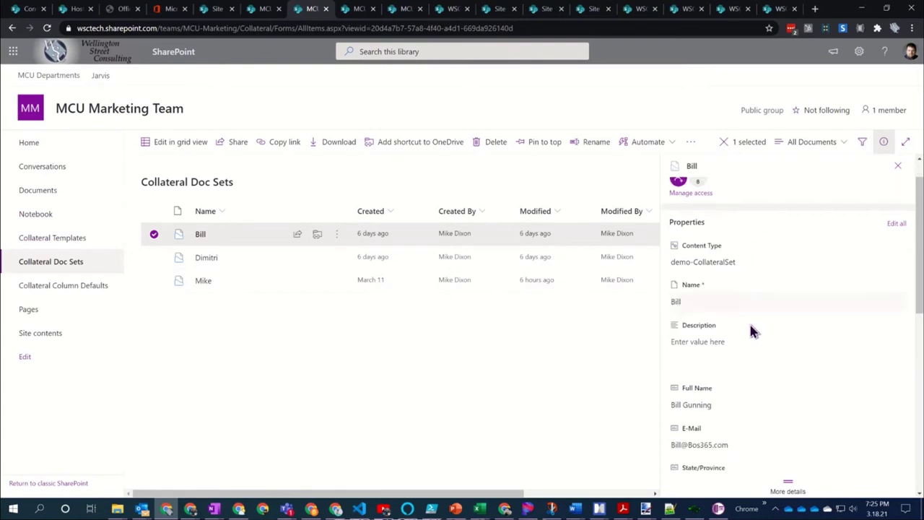
scroll(750, 330, "down", 2)
scroll(751, 330, "down", 1)
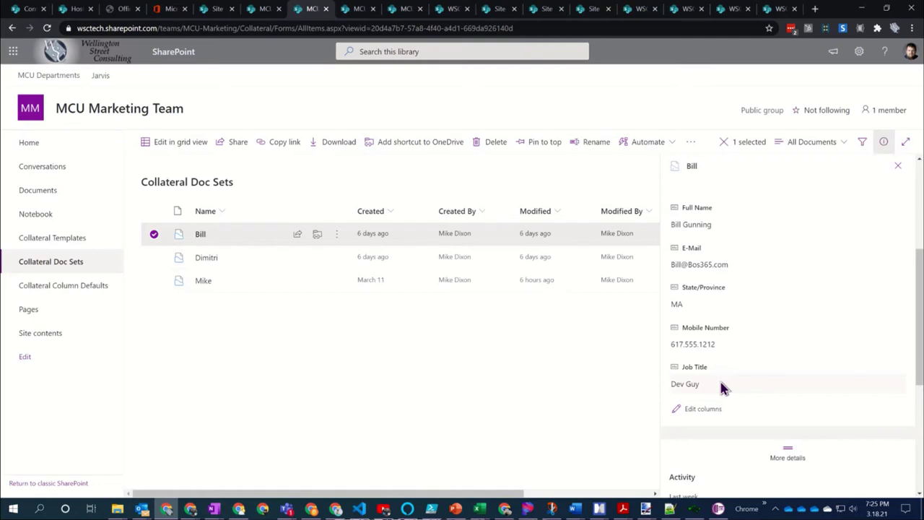
scroll(724, 388, "down", 2)
scroll(724, 388, "up", 2)
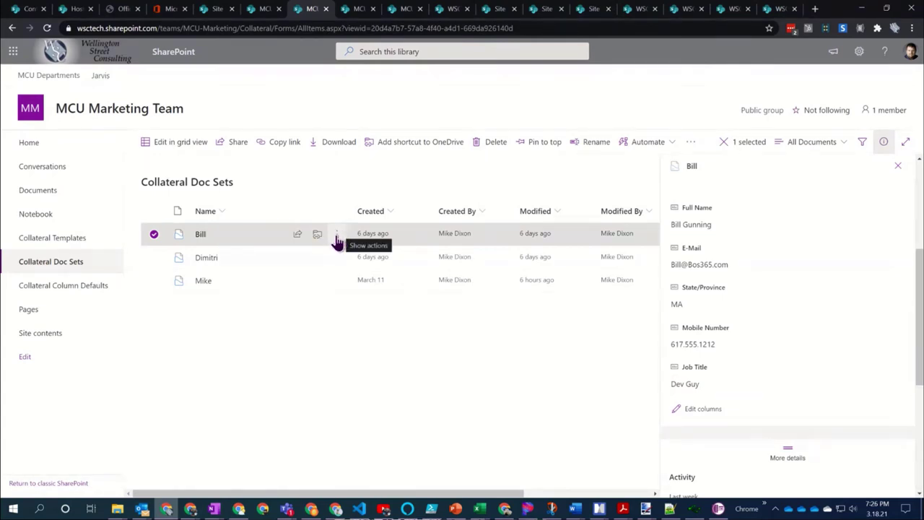
Look inside the first doc set, then open Customer Intro.docx from the second doc set in Word
left_click(201, 237)
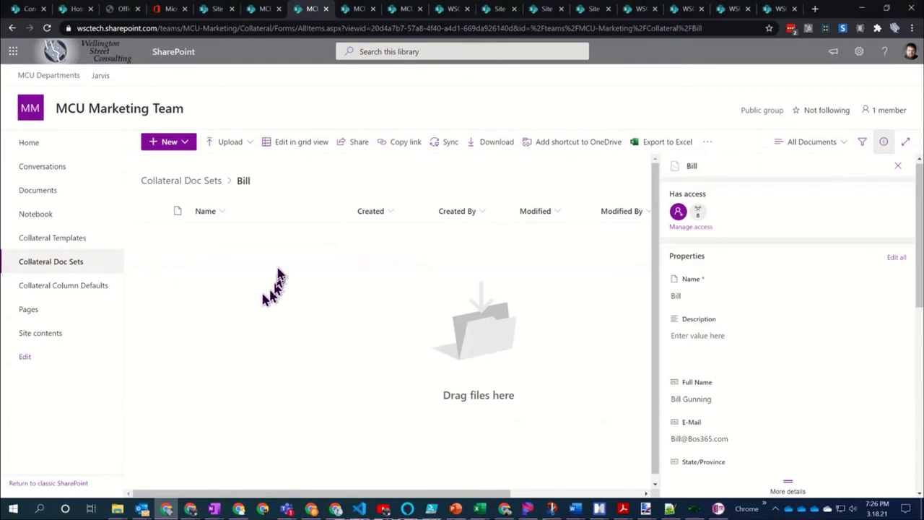
left_click(180, 188)
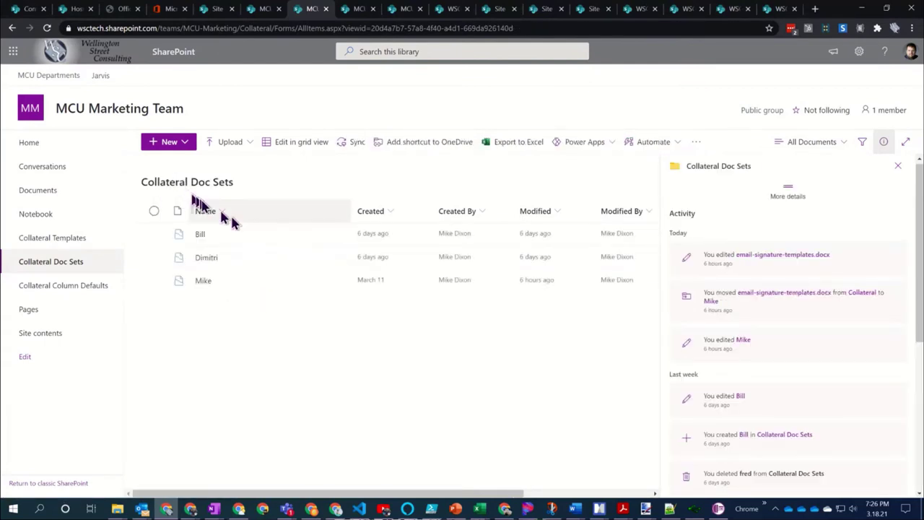
left_click(207, 259)
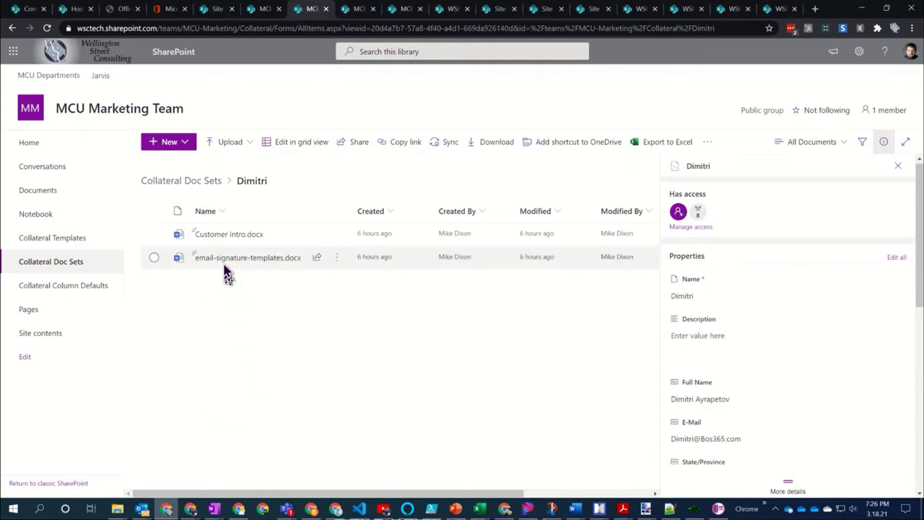
left_click(226, 235)
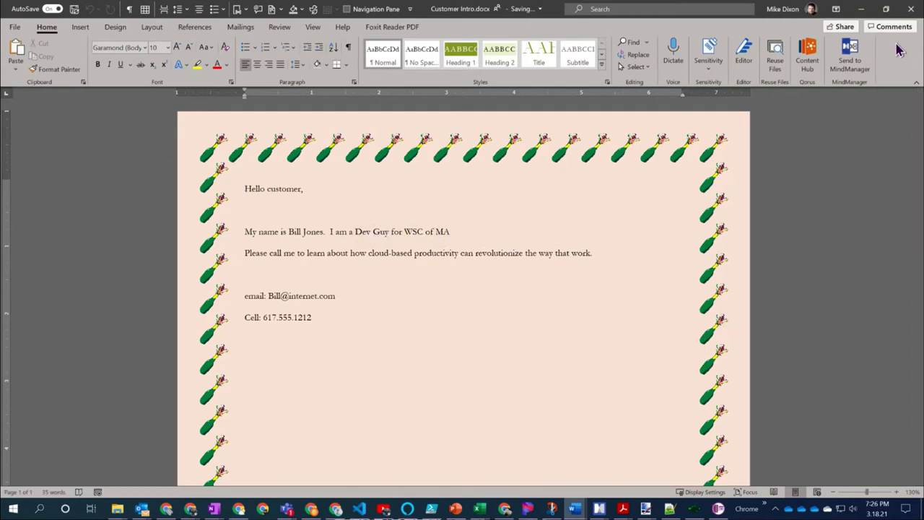
Close Customer Intro.docx in Word and switch back to the SharePoint browser window
left_click(909, 16)
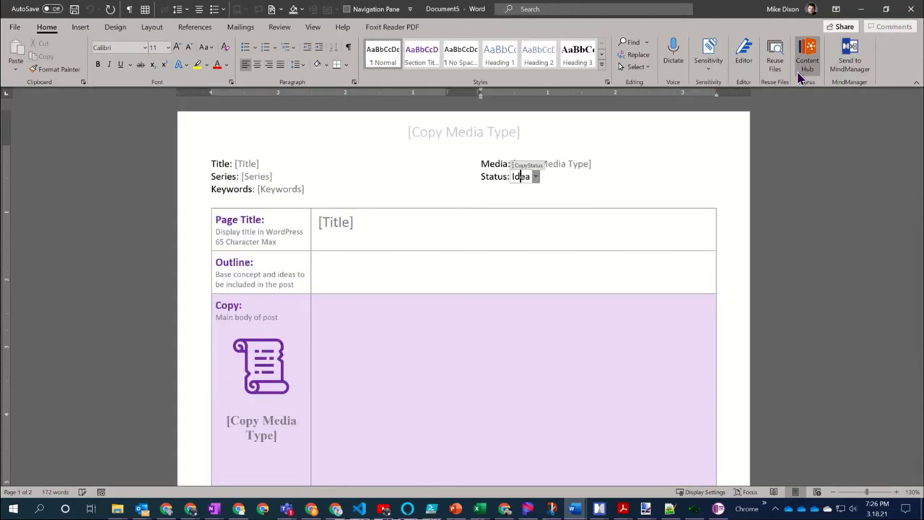
key("alt+Tab")
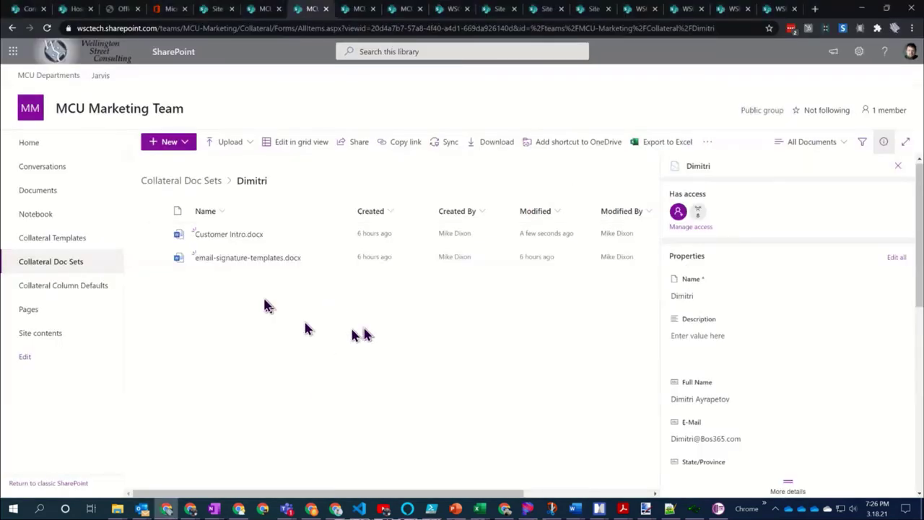
Go from Collateral Doc Sets to Collateral Templates, open 1 Dev, and launch email-signature-templates.docx in Word
left_click(170, 186)
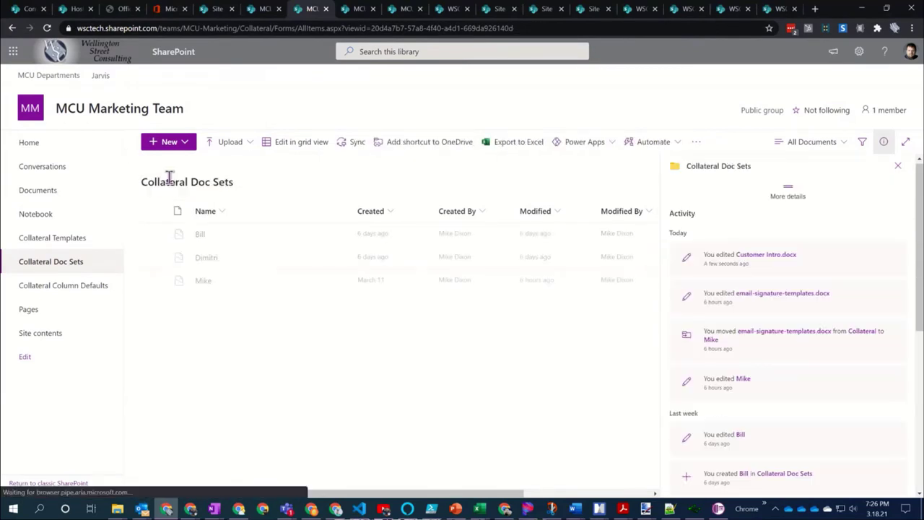
left_click(45, 240)
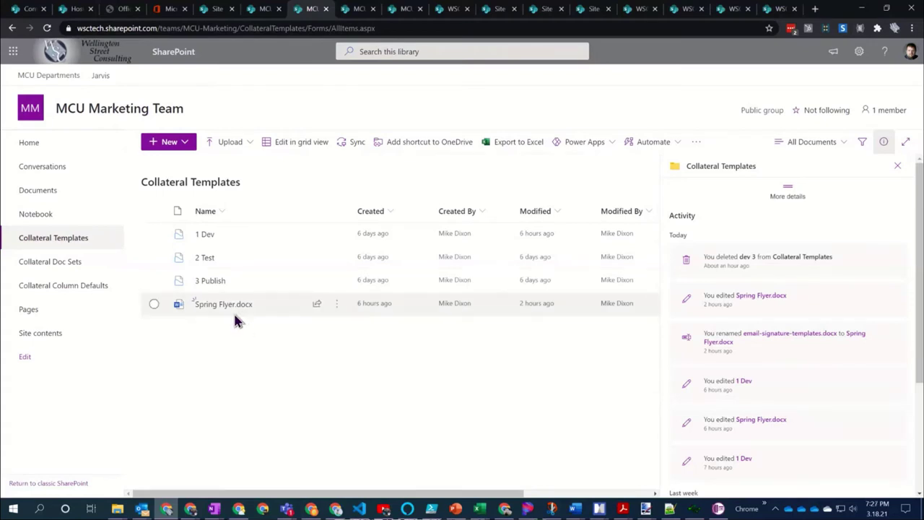
left_click(205, 236)
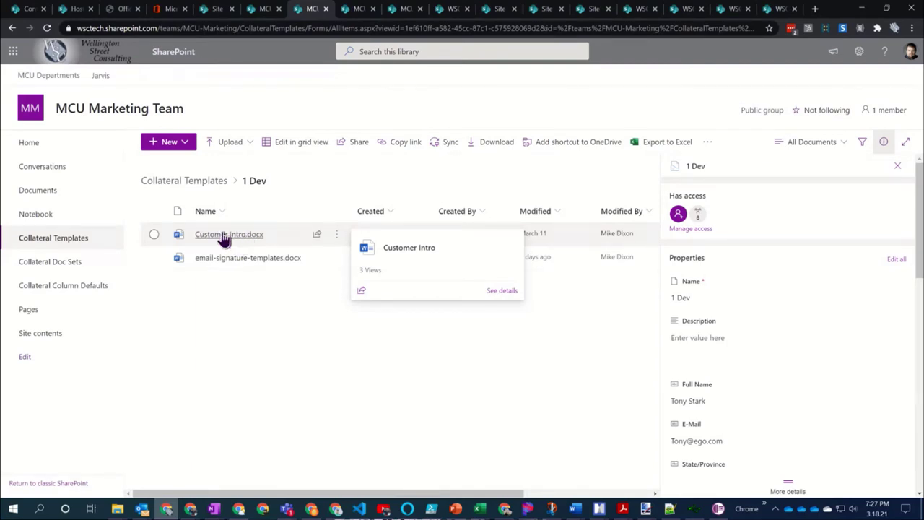
mouse_move(234, 264)
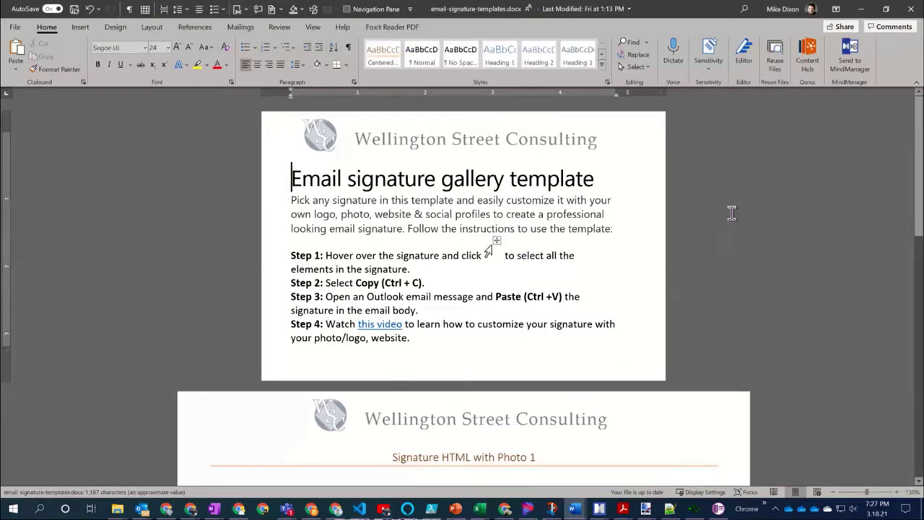
Scroll through the Email signature gallery template, then close the document
scroll(732, 221, "down", 5)
scroll(730, 220, "down", 2)
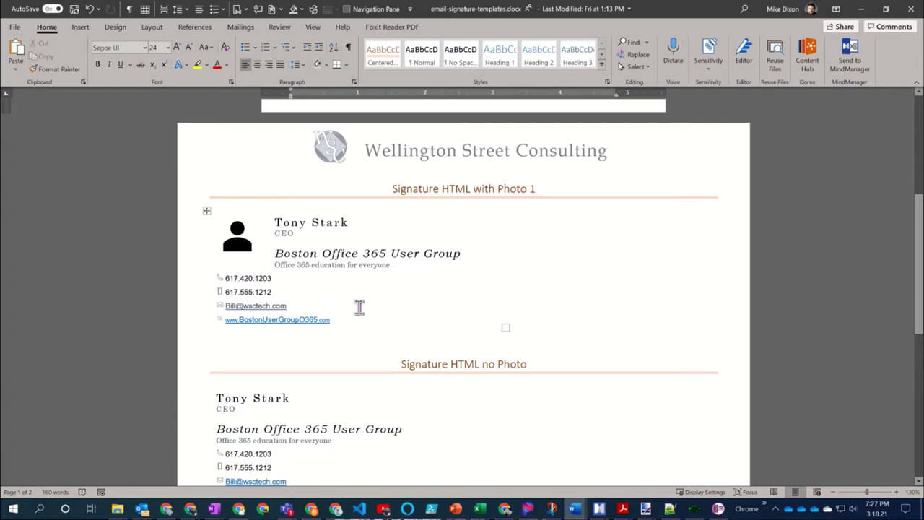
scroll(359, 307, "down", 3)
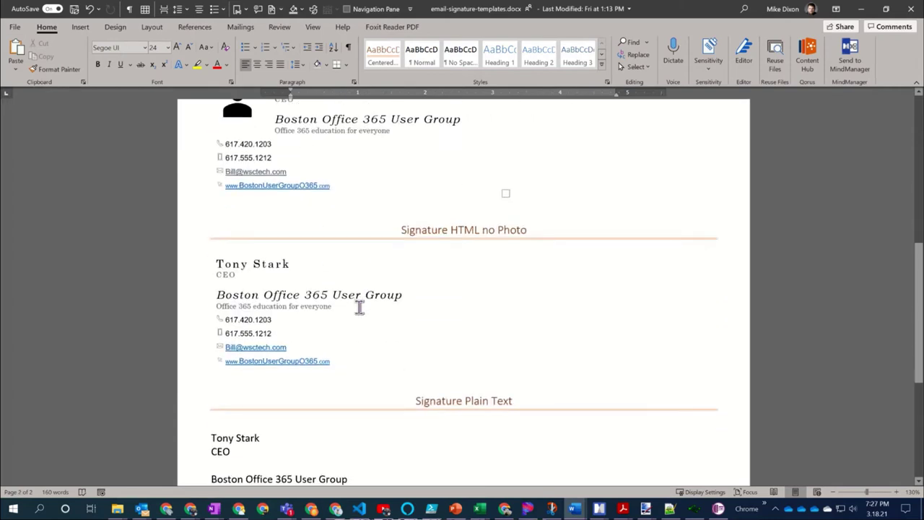
scroll(355, 287, "down", 2)
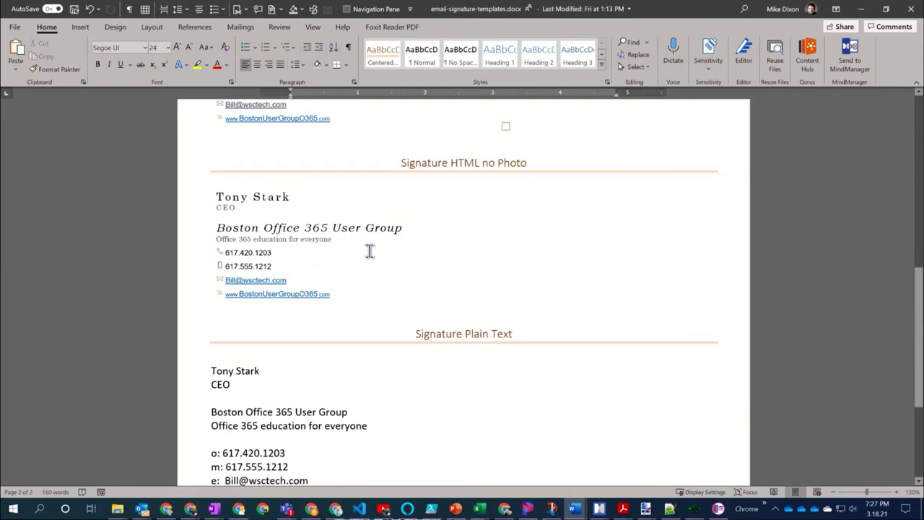
scroll(369, 250, "down", 2)
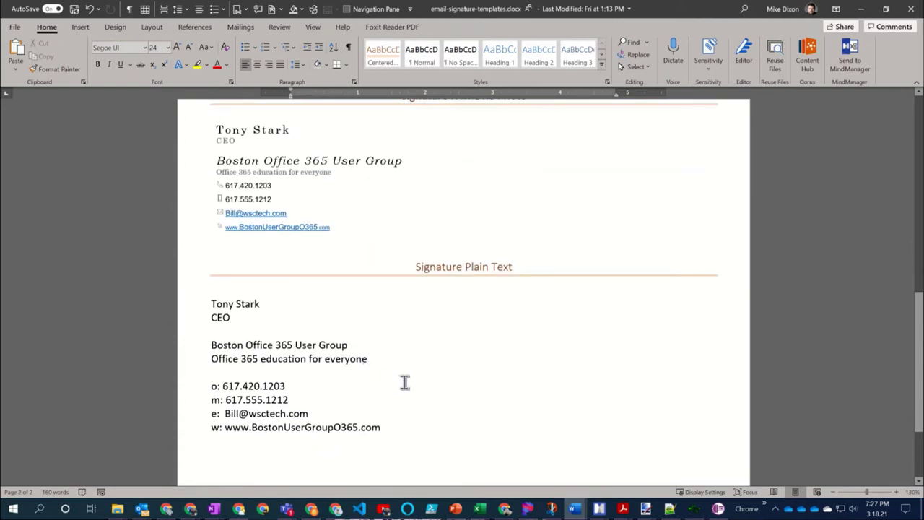
scroll(405, 382, "up", 2)
scroll(405, 381, "up", 4)
scroll(404, 382, "up", 2)
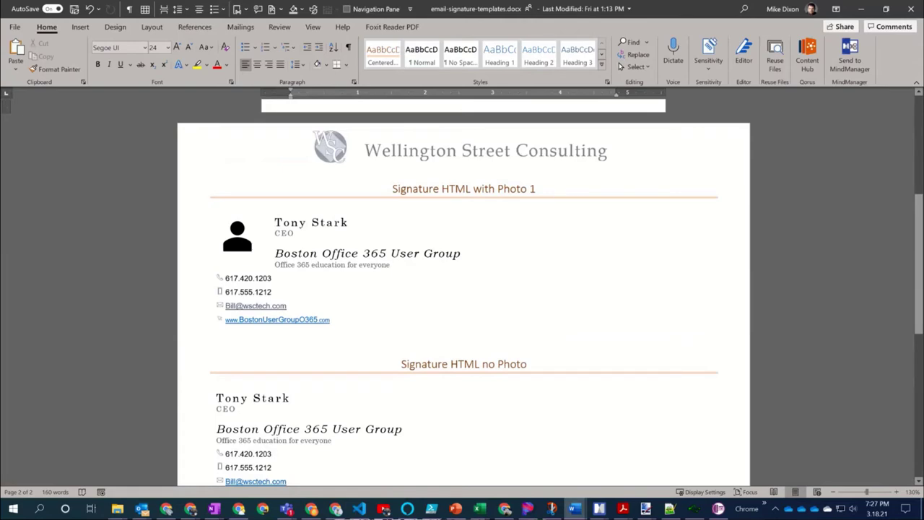
scroll(541, 335, "up", 2)
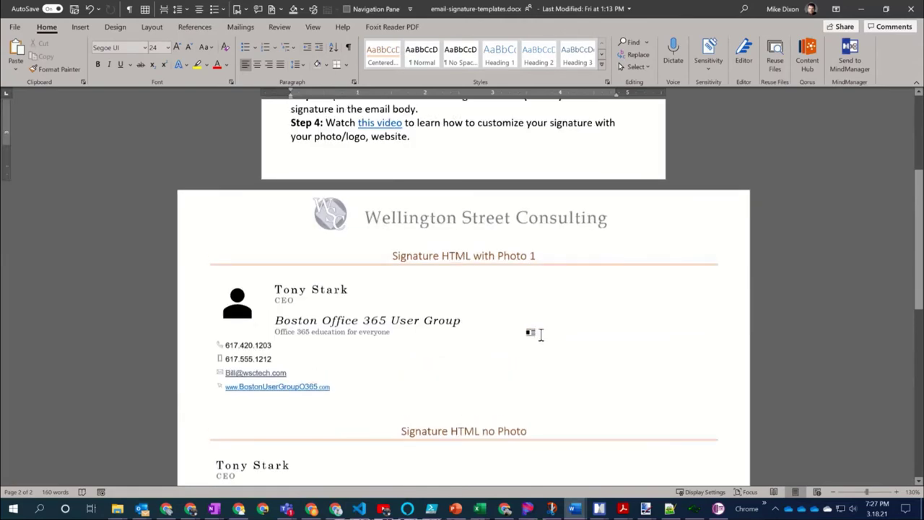
scroll(540, 334, "up", 6)
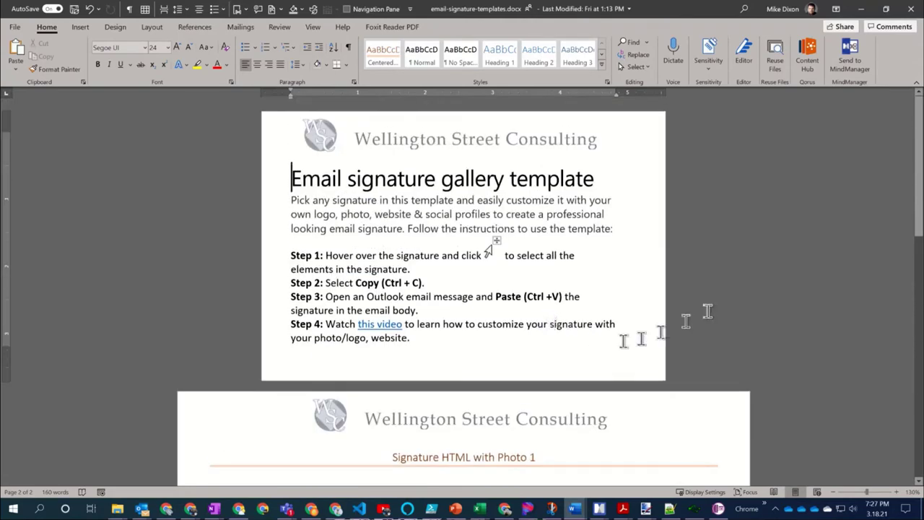
left_click(912, 10)
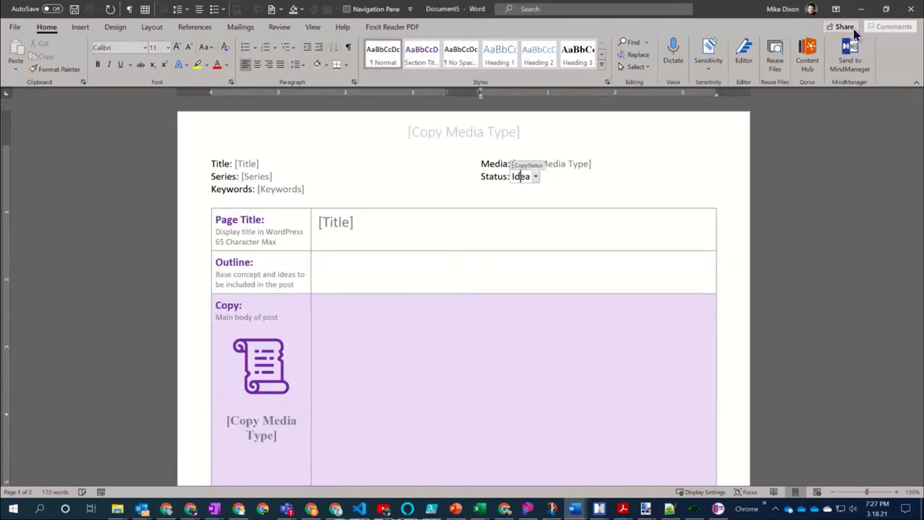
Close the leftover Document5 window and open Customer Intro.docx from 1 Dev in Word
left_click(911, 9)
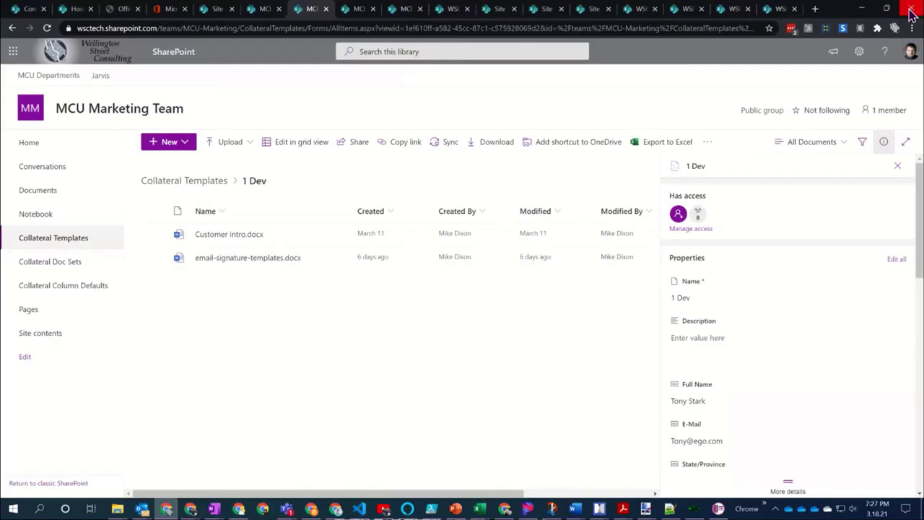
left_click(212, 235)
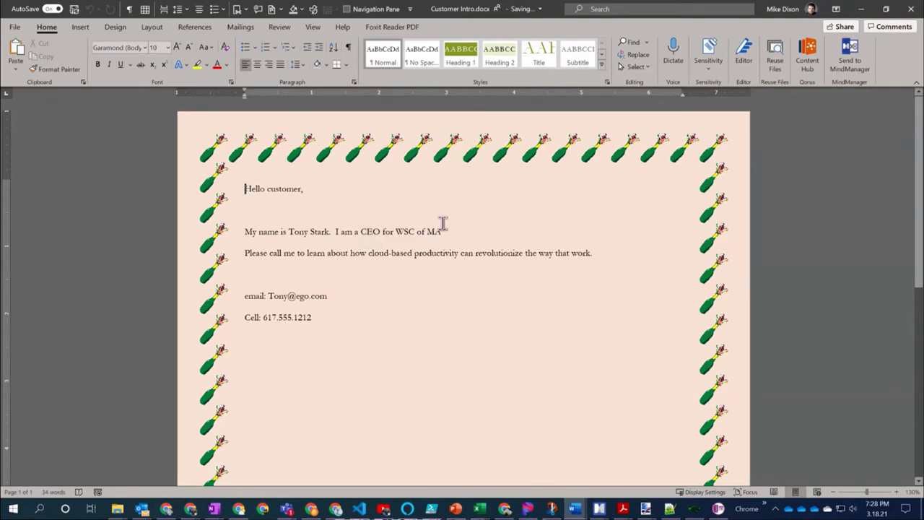
Insert a blank line after Customer Intro's Cell line, close the document, and minimize Word
left_click(494, 323)
key("Return")
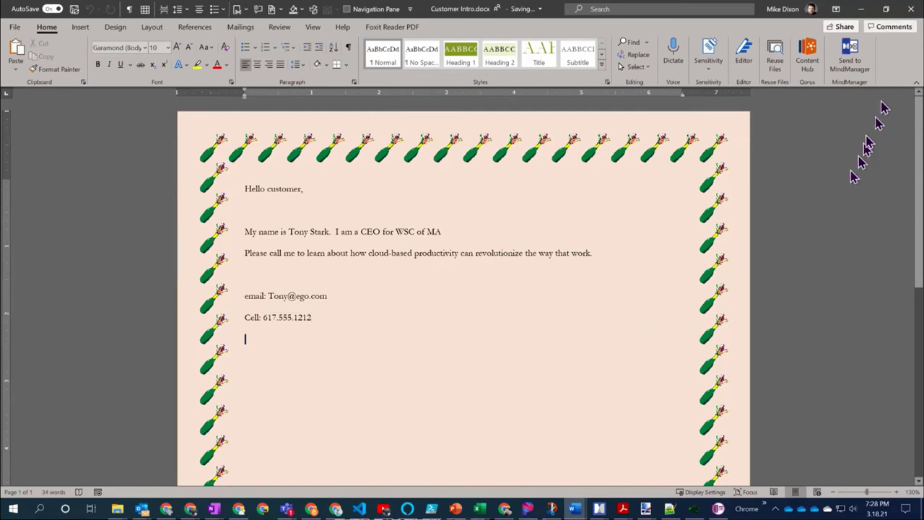
left_click(910, 13)
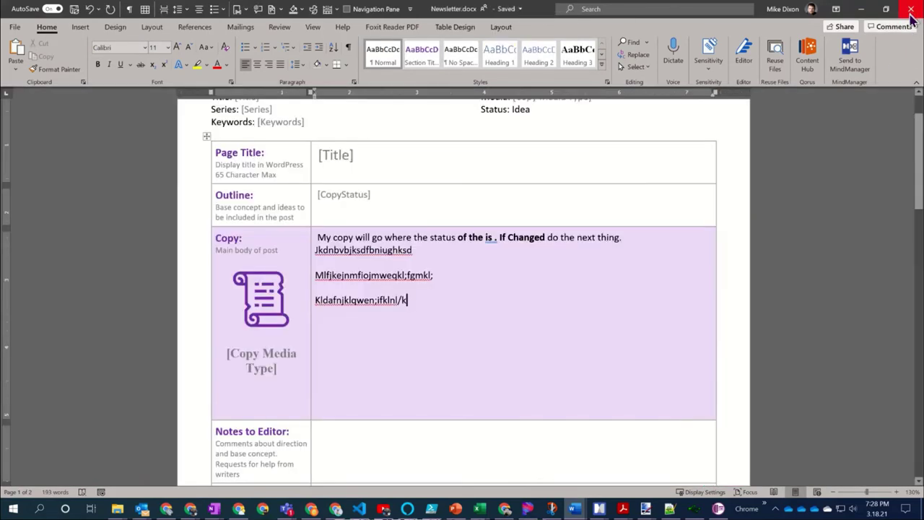
left_click(859, 9)
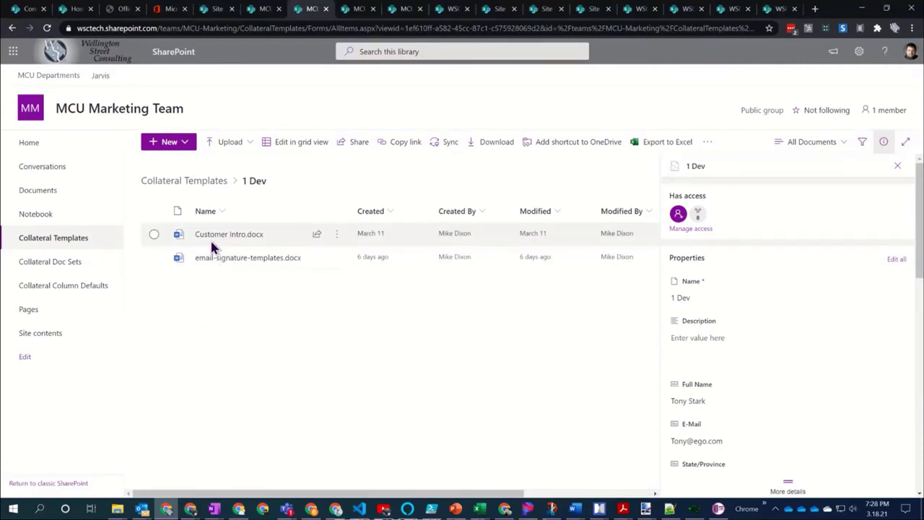
Select Customer Intro.docx and review its inherited properties in the details pane
mouse_move(224, 240)
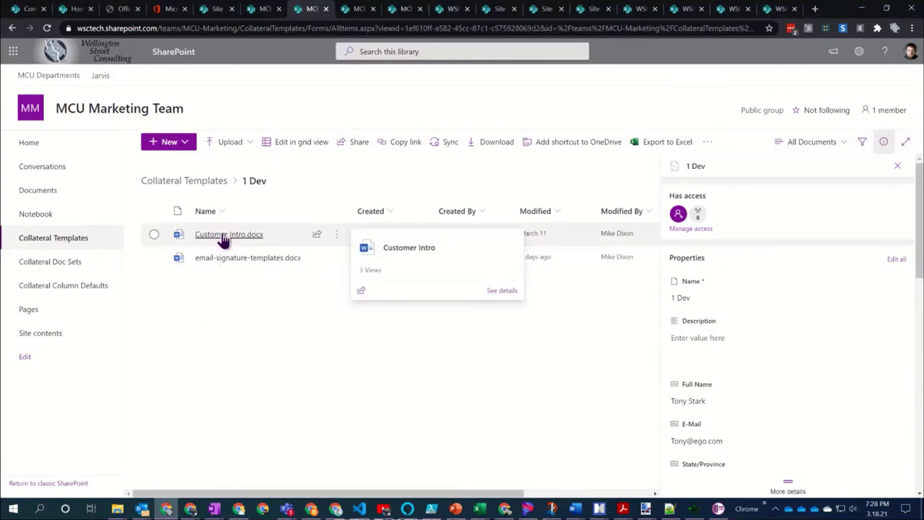
left_click(153, 238)
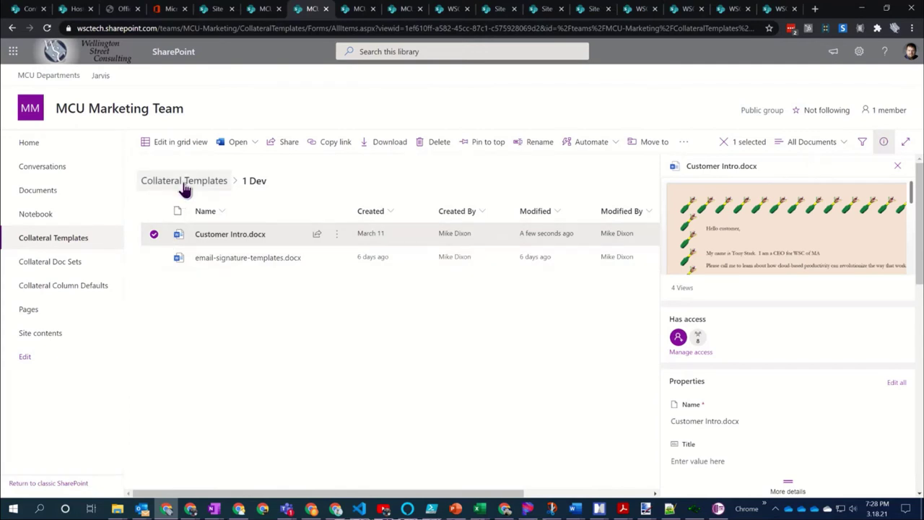
scroll(834, 337, "down", 3)
scroll(833, 337, "up", 3)
scroll(834, 337, "down", 3)
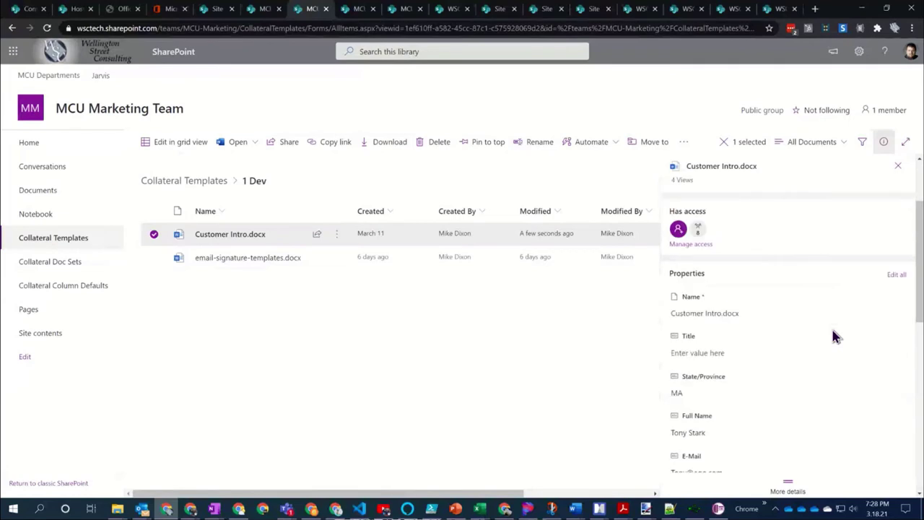
scroll(834, 337, "down", 2)
Enter a new Full Name value for Customer Intro.docx, then select 1 Dev in Collateral Templates
left_click(718, 332)
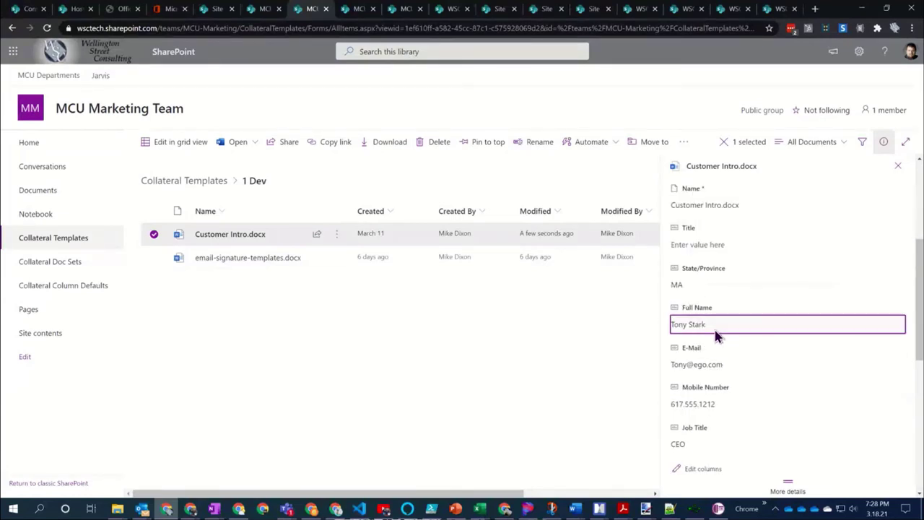
type("fred")
key("Return")
left_click(192, 184)
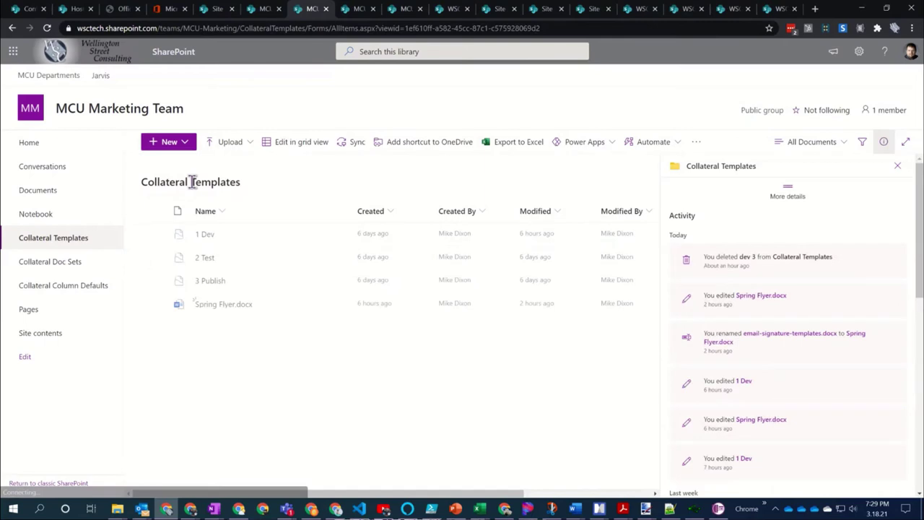
left_click(153, 235)
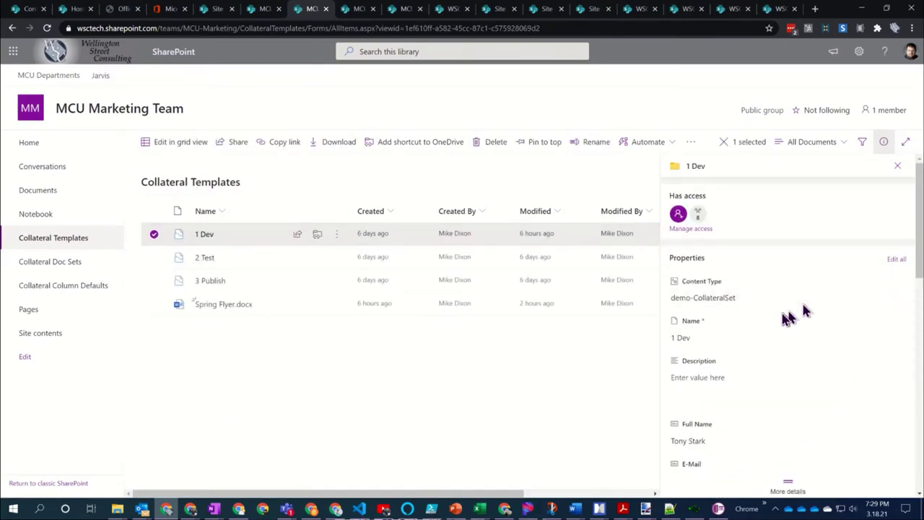
scroll(785, 336, "down", 2)
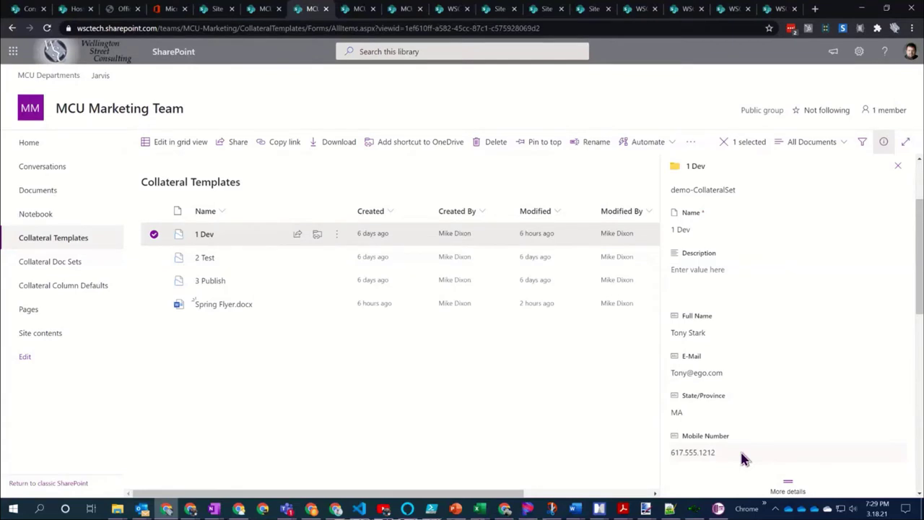
scroll(741, 453, "down", 2)
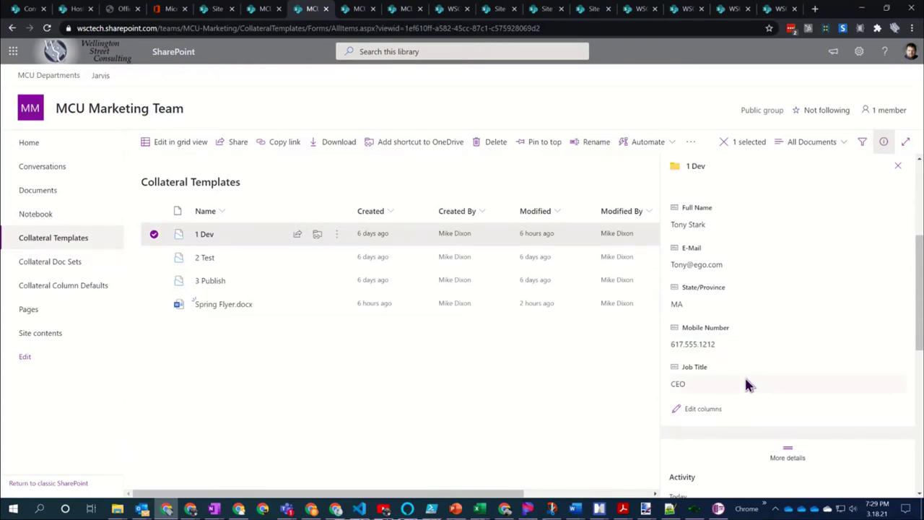
scroll(745, 382, "up", 4)
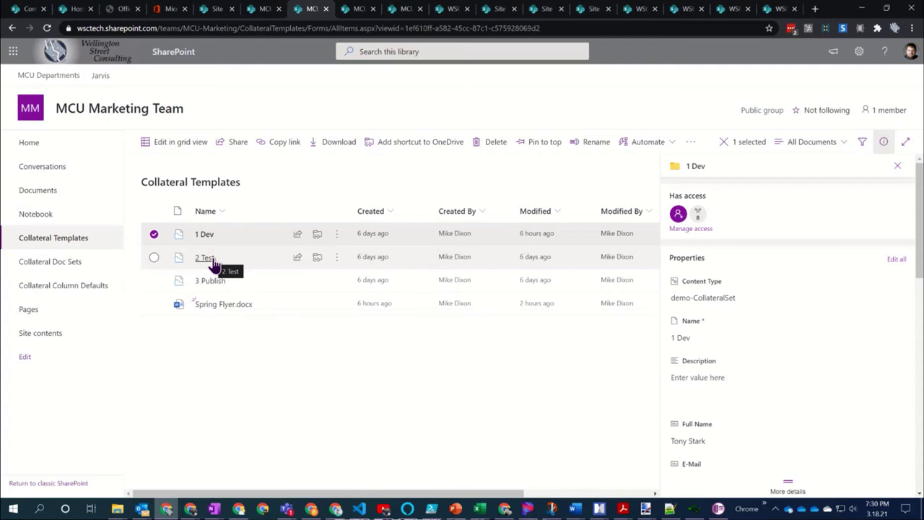
Reselect the 1 Dev folder to display its demo-CollateralSet properties and Full Name
left_click(239, 359)
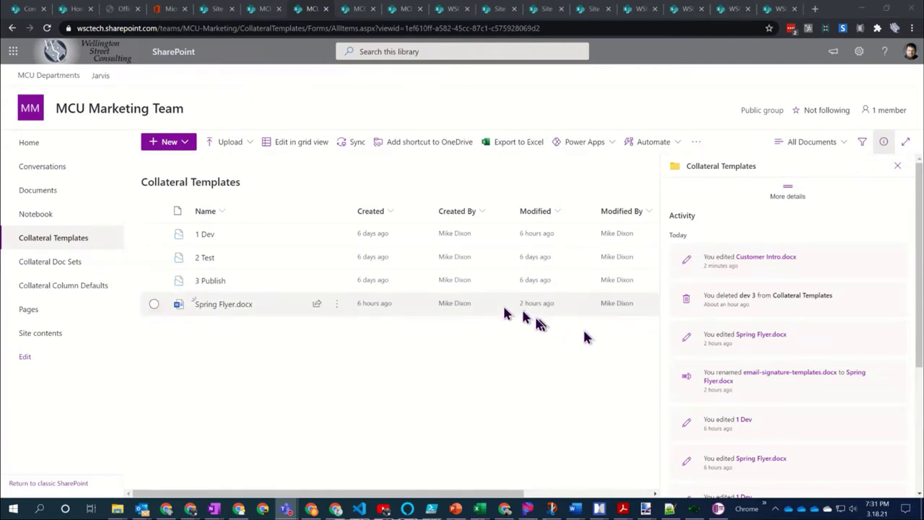
left_click(333, 341)
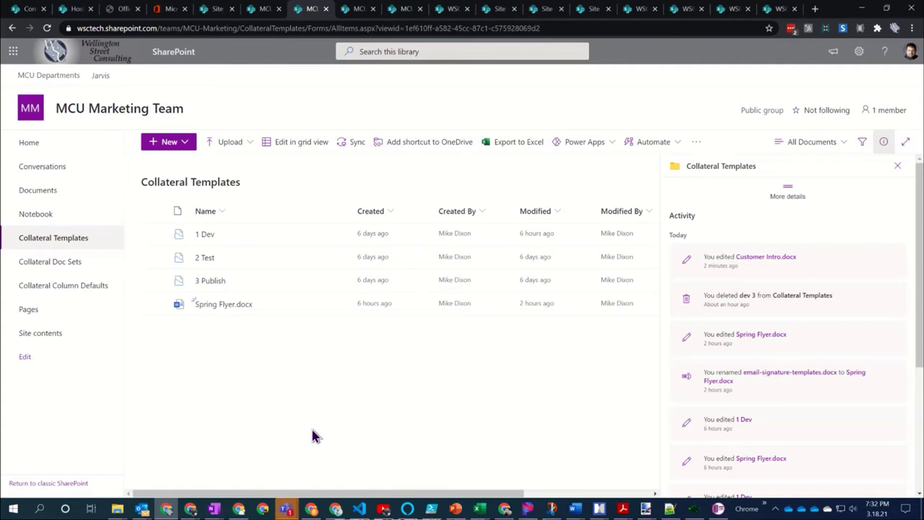
left_click(226, 235)
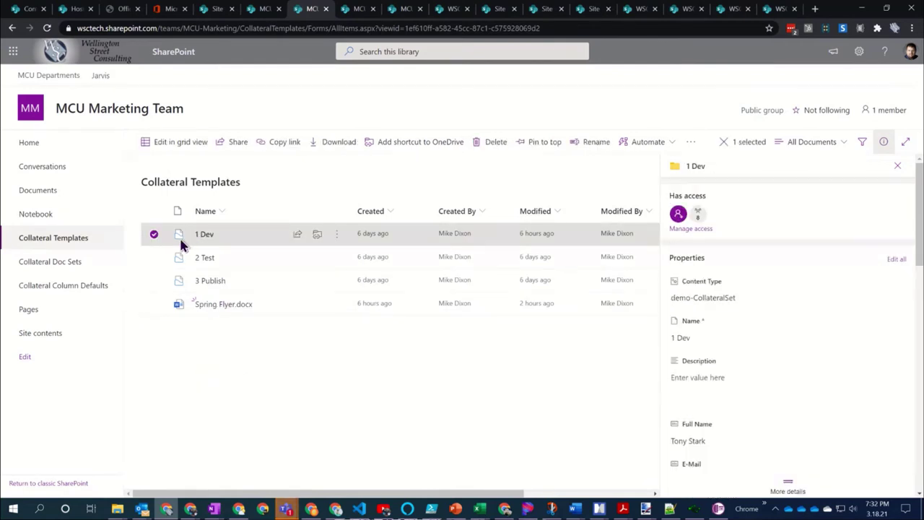
Copy Customer Intro.docx and email-signature-templates.docx into the personal Collateral Doc Sets folder, replacing both existing copies
left_click(204, 238)
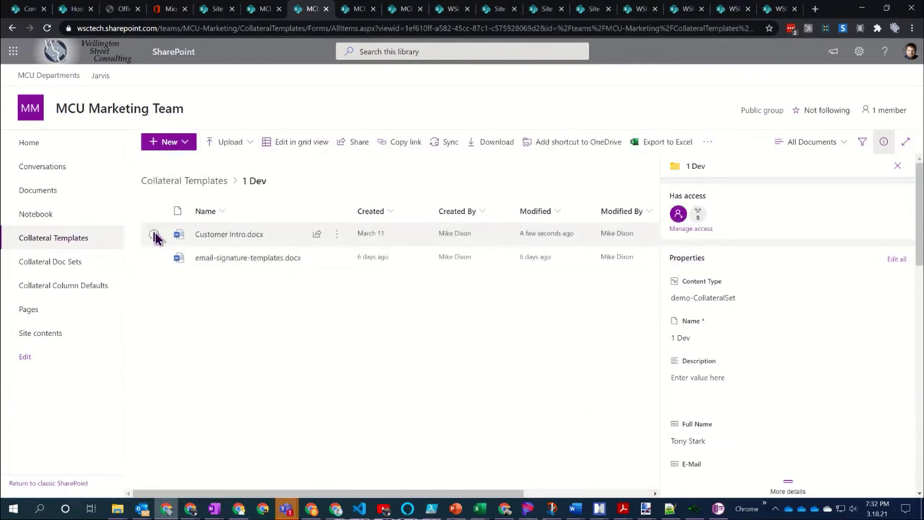
left_click(154, 233)
left_click(154, 257)
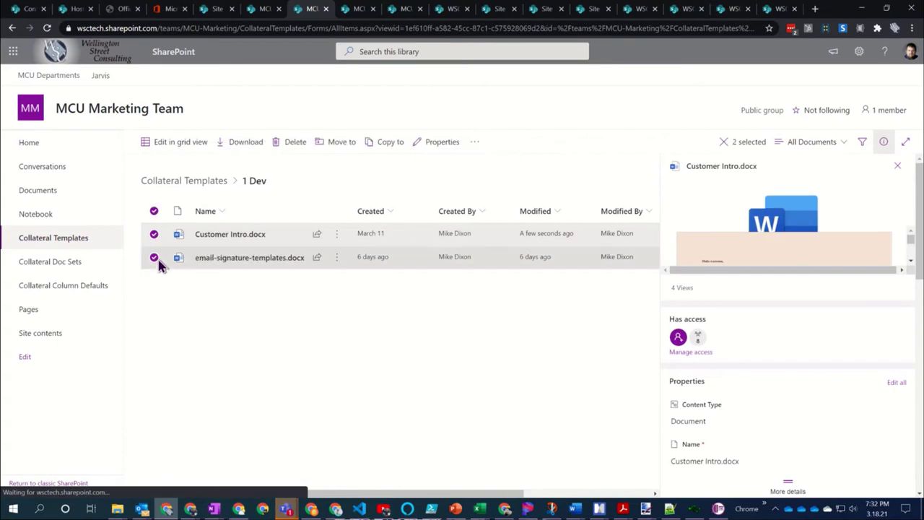
left_click(402, 147)
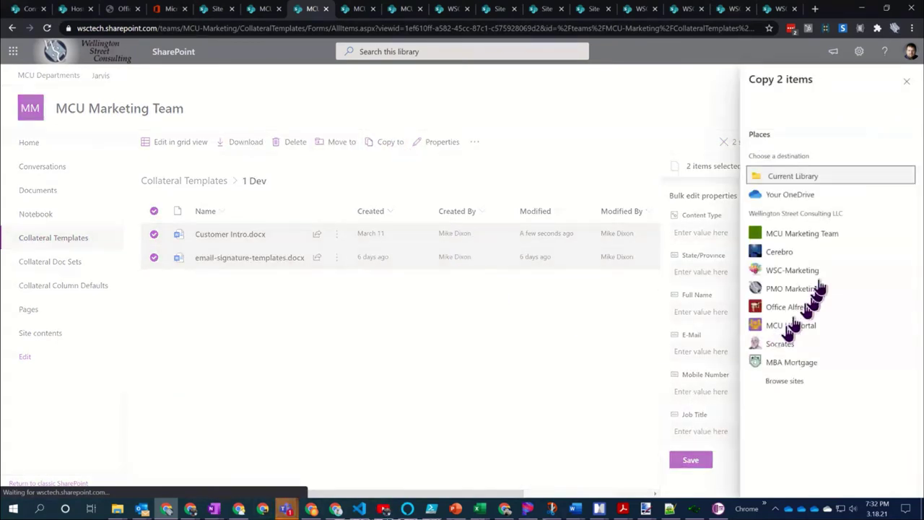
left_click(808, 237)
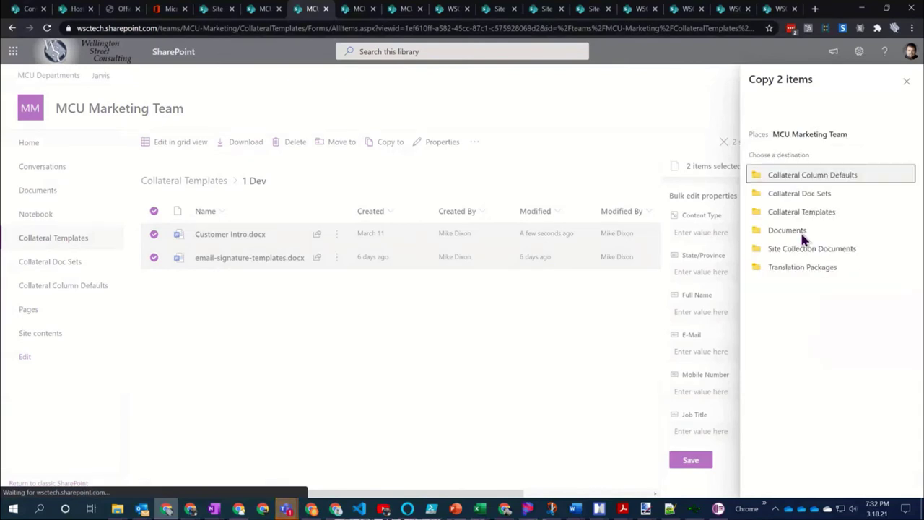
left_click(790, 194)
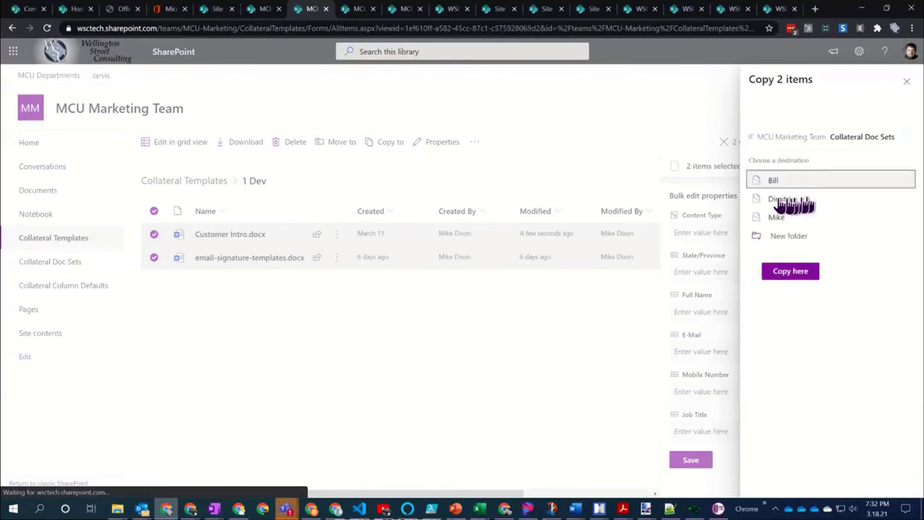
left_click(778, 217)
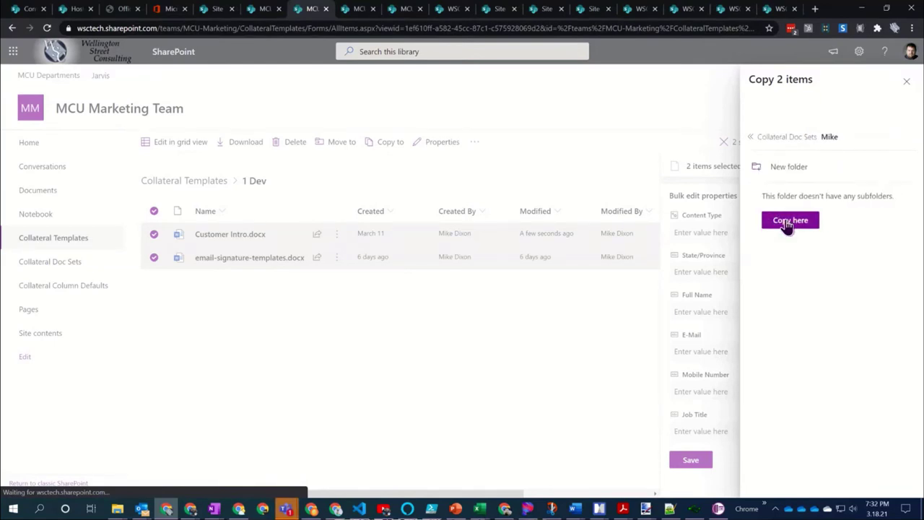
left_click(786, 222)
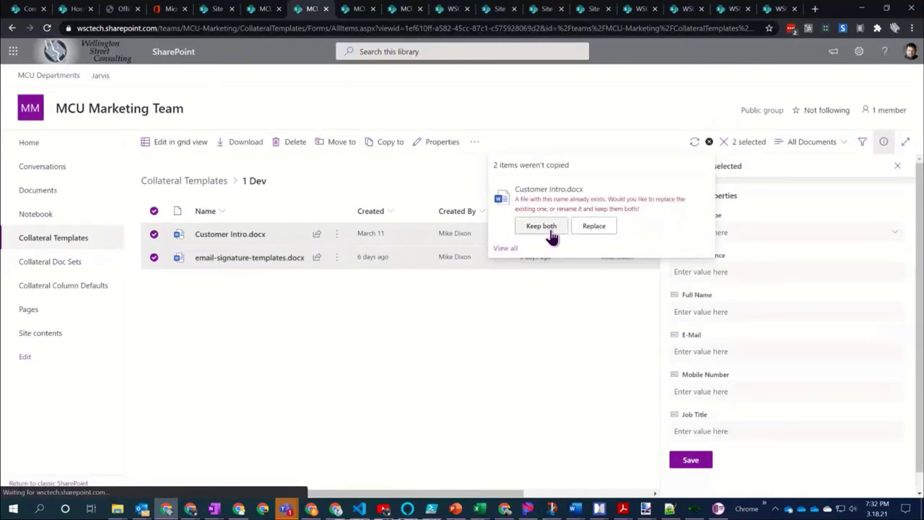
left_click(593, 226)
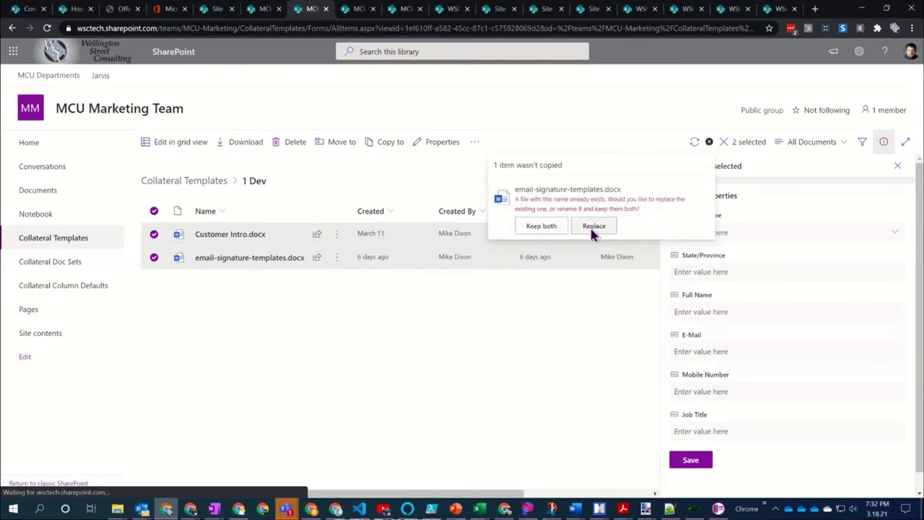
left_click(592, 226)
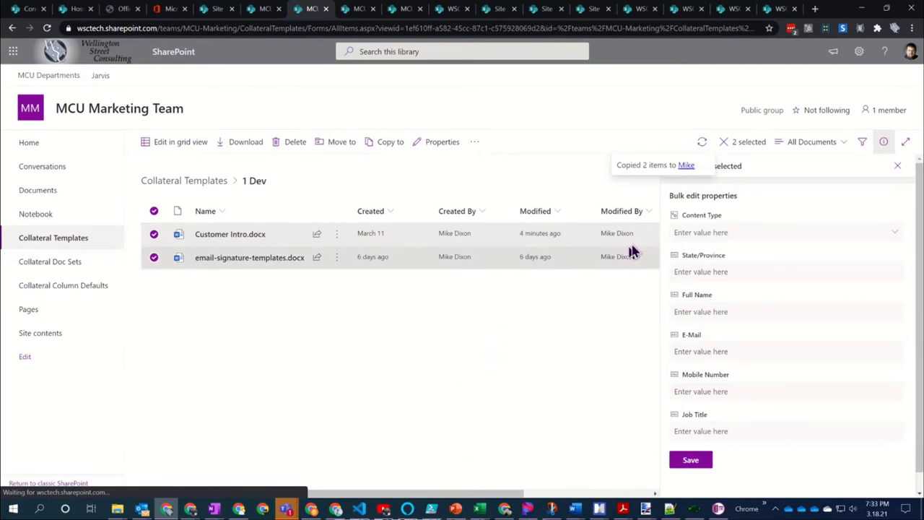
Go to the destination folder and open the copied Customer Intro.docx in Word
left_click(686, 166)
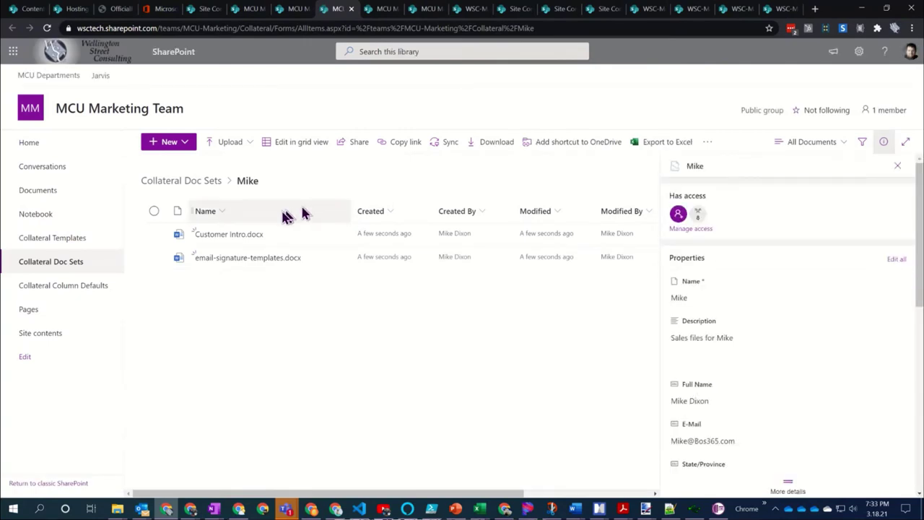
mouse_move(223, 242)
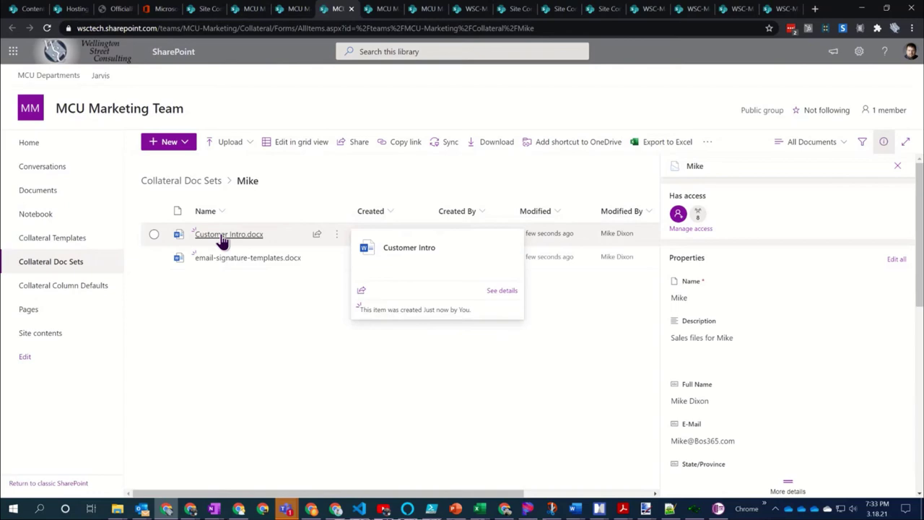
left_click(224, 235)
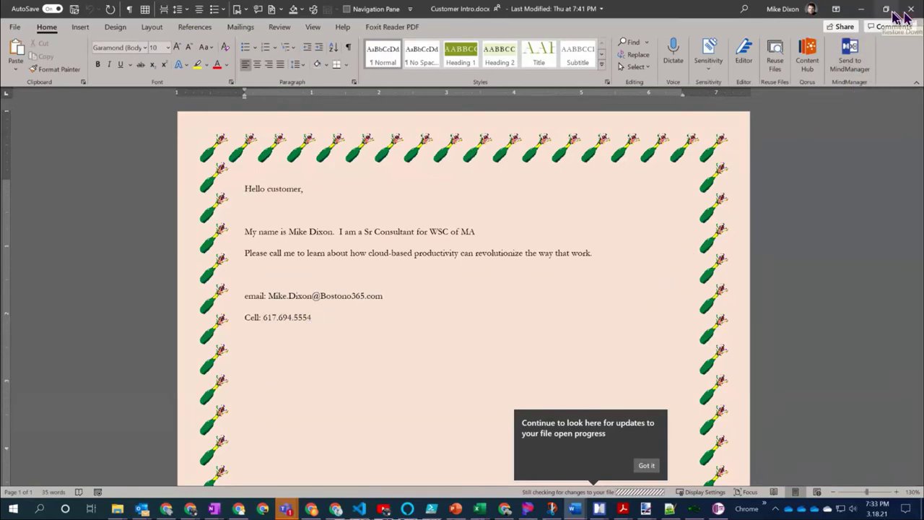
Minimize the Customer Intro Word window and Alt+Tab back to another window
left_click(863, 9)
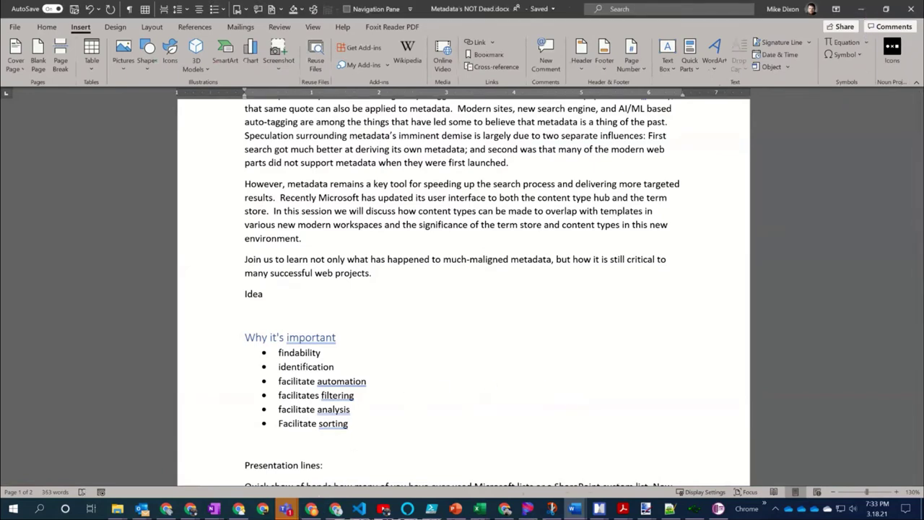
mouse_move(286, 513)
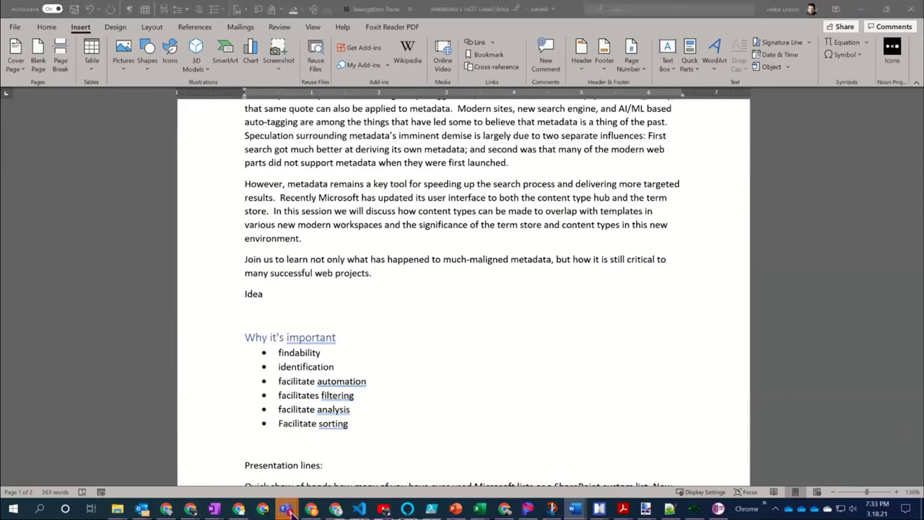
key("alt+Tab")
key("alt+Tab")
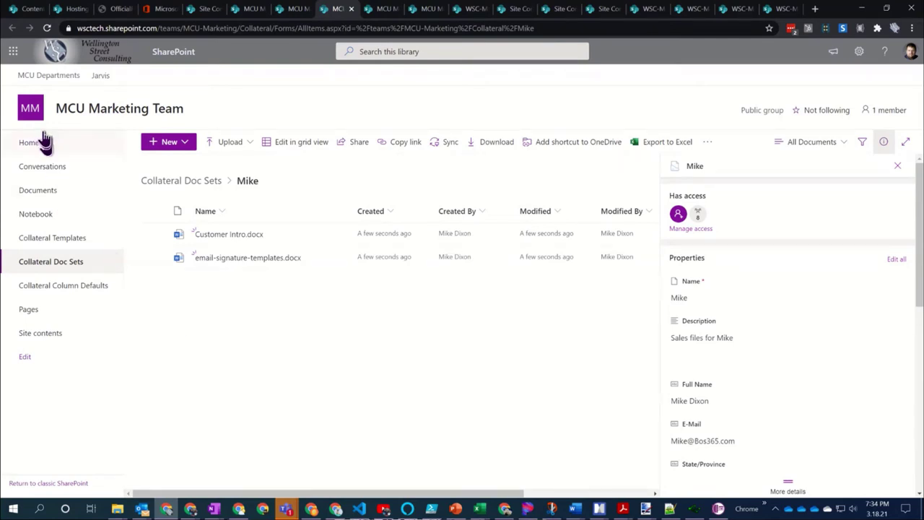
Open the MCU Marketing Team site settings and look at the site-level features
left_click(859, 52)
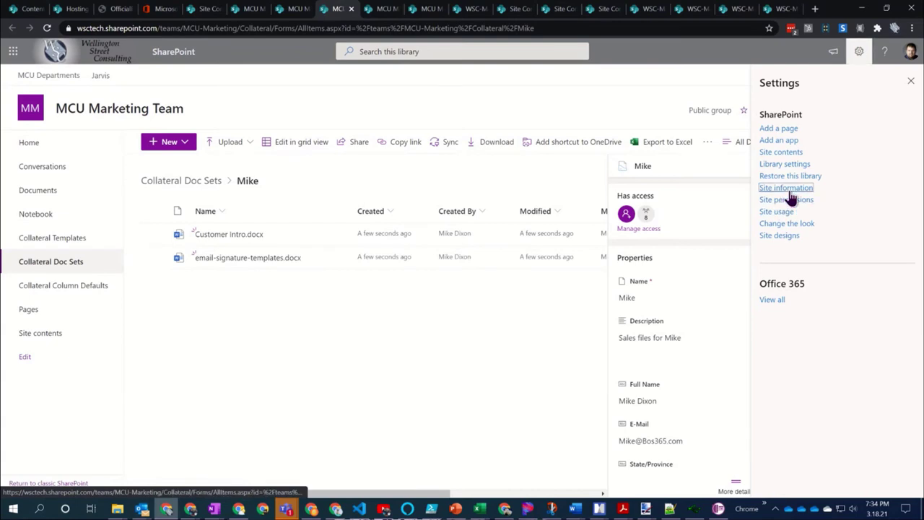
left_click(788, 189)
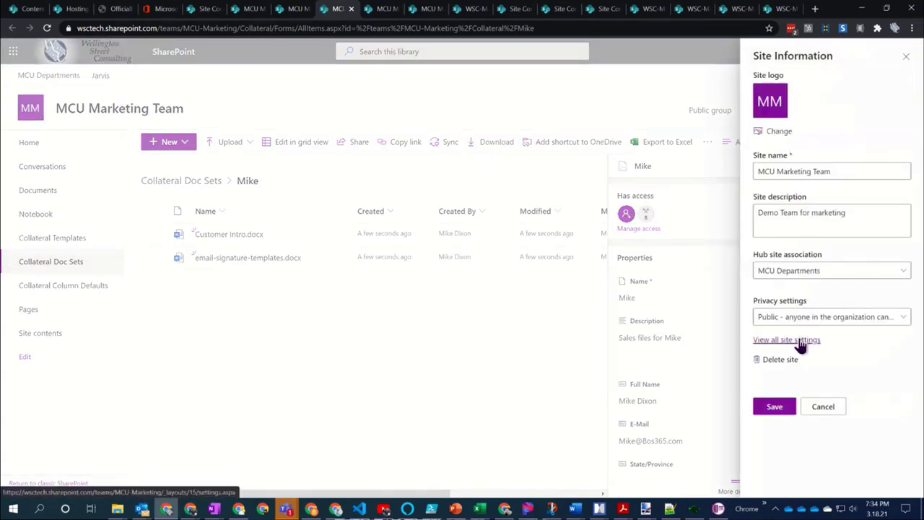
left_click(798, 342)
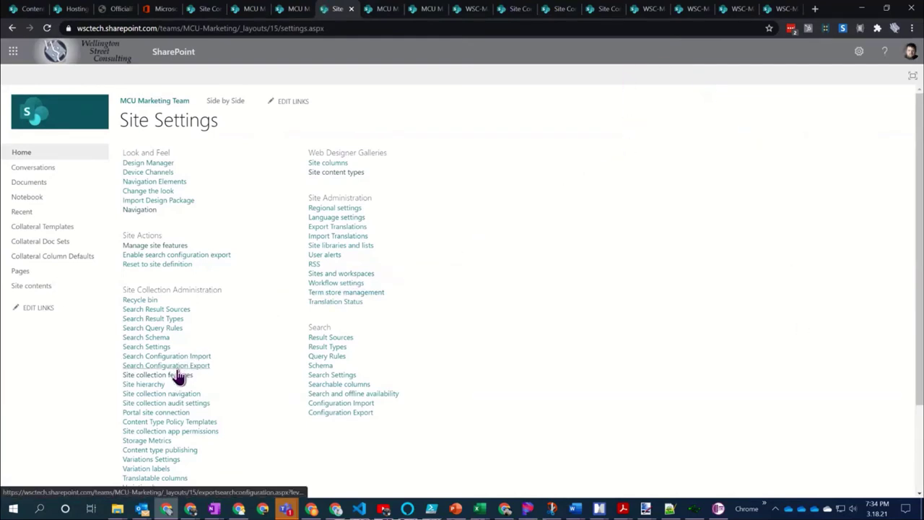
left_click(152, 247)
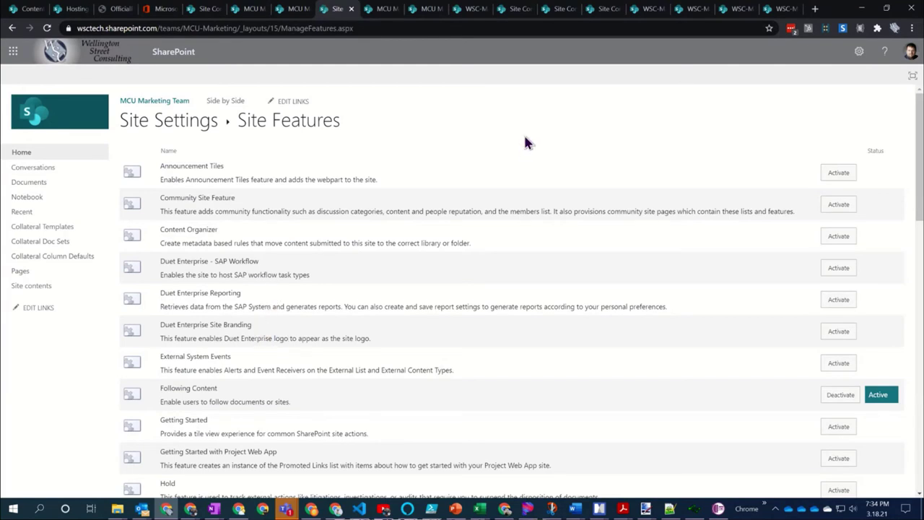
key("alt+Left")
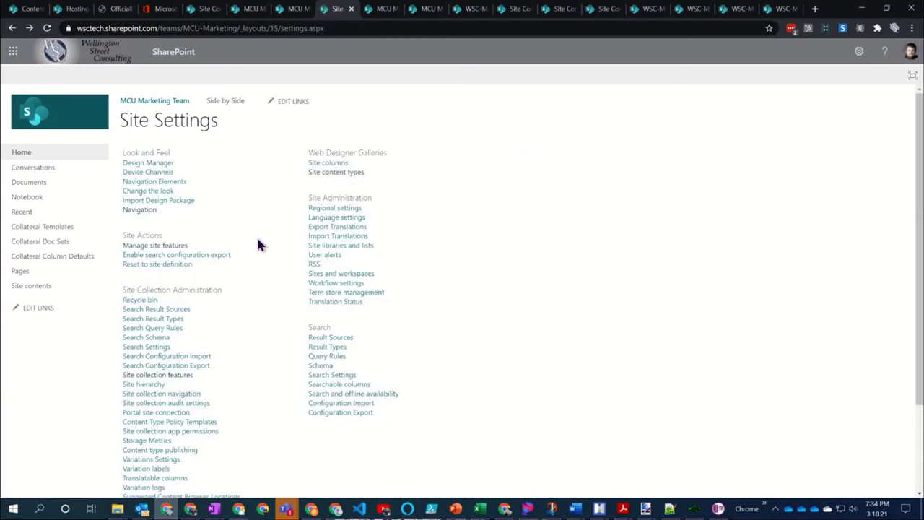
Confirm Document Sets is Active under Site Collection Features, then return to Collateral Templates
left_click(160, 381)
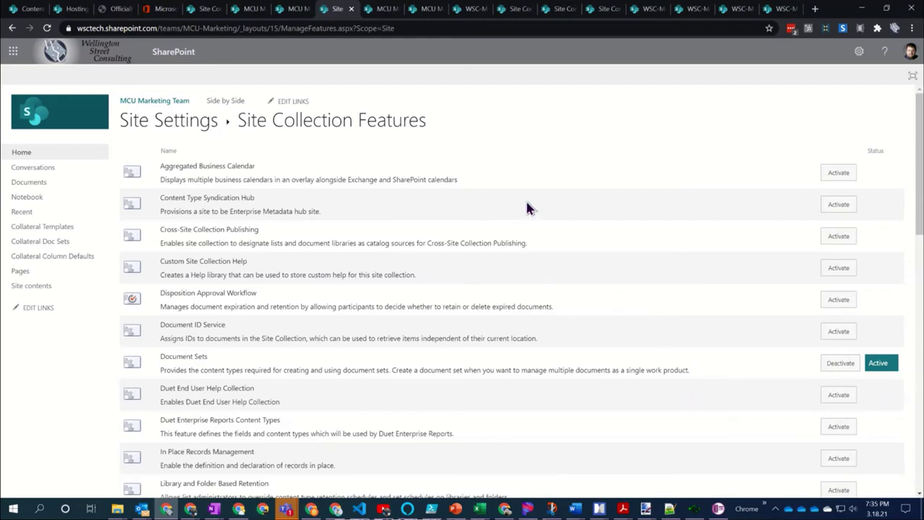
scroll(525, 204, "down", 3)
scroll(525, 205, "up", 3)
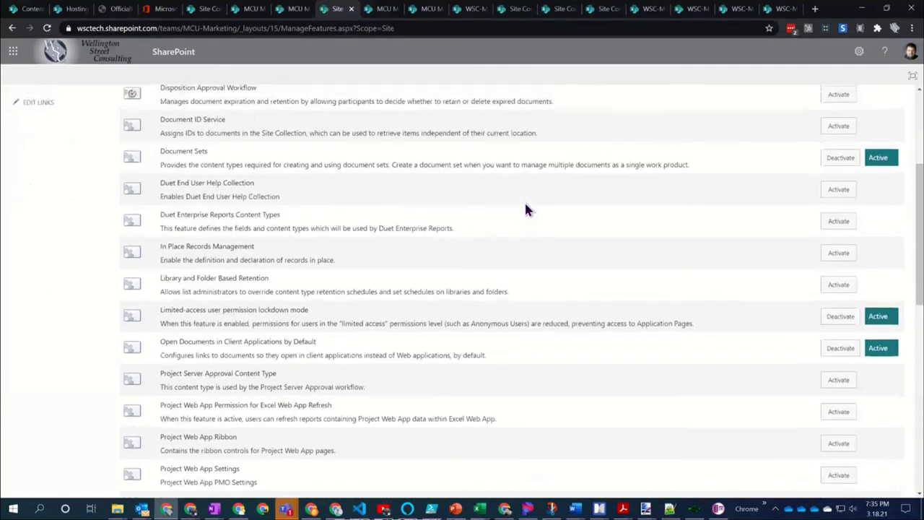
left_click(176, 128)
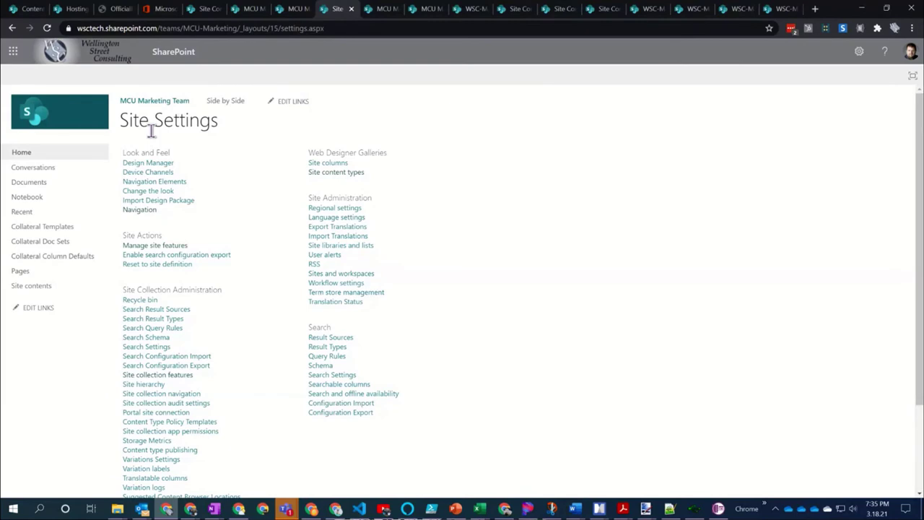
left_click(47, 227)
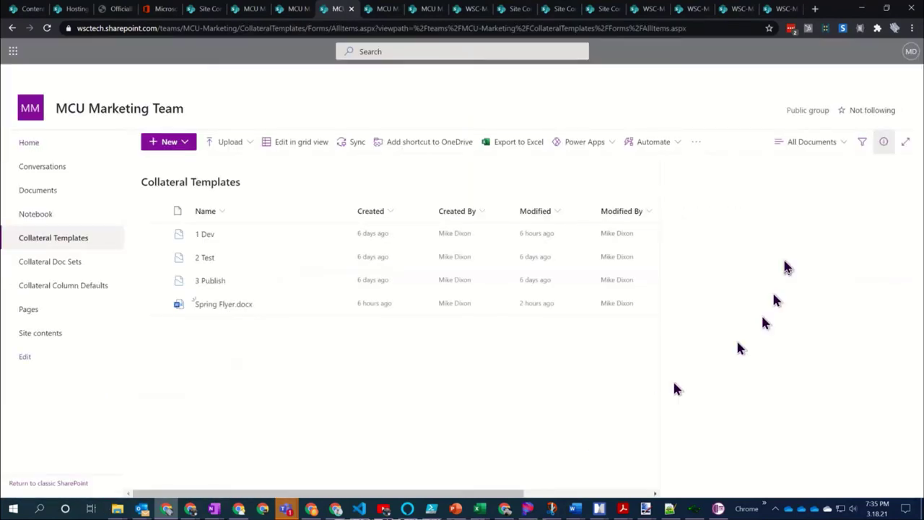
Open Collateral Templates library settings and begin adding an existing site content type
left_click(858, 52)
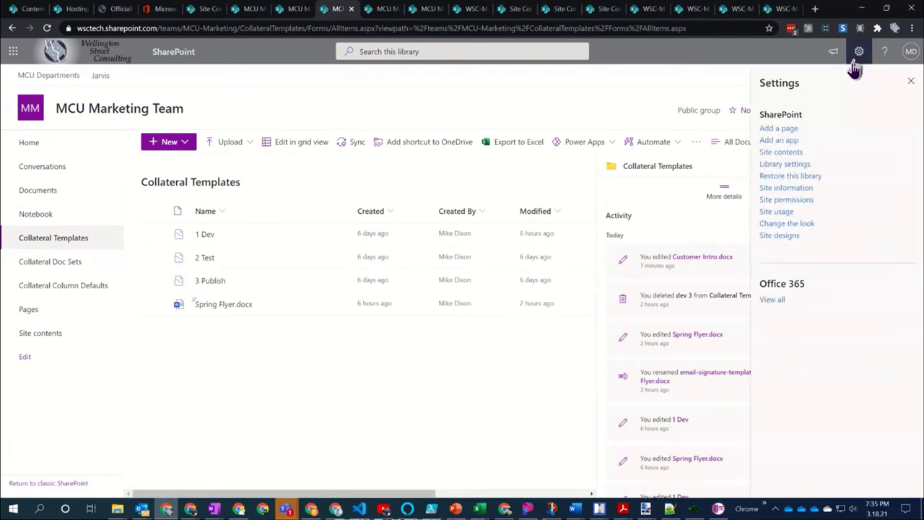
left_click(784, 164)
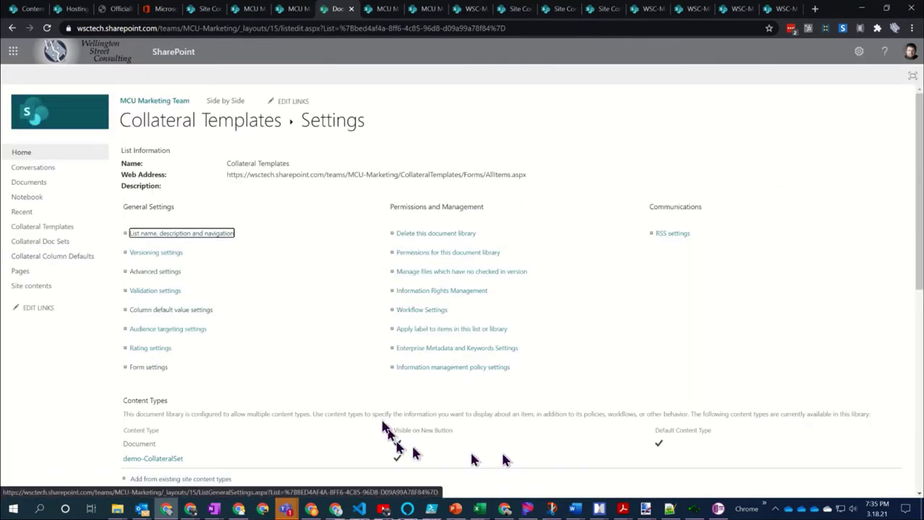
scroll(291, 275, "down", 2)
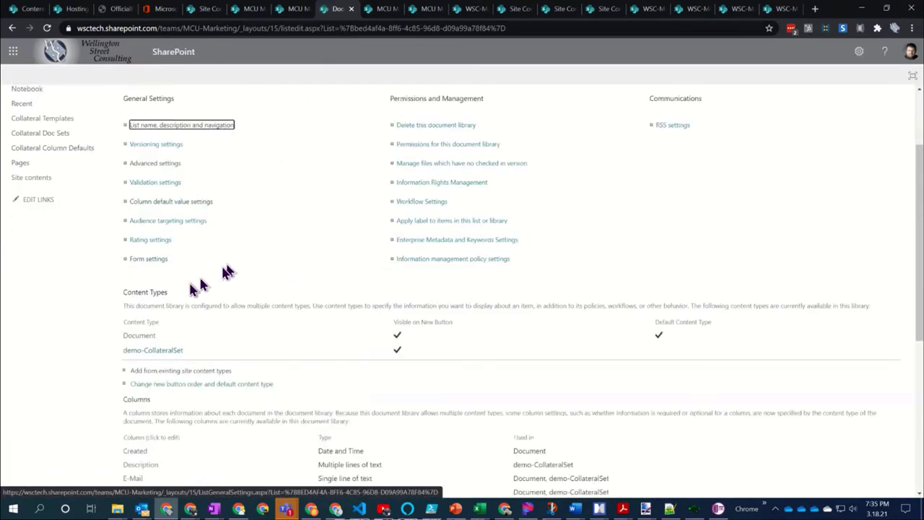
left_click(174, 371)
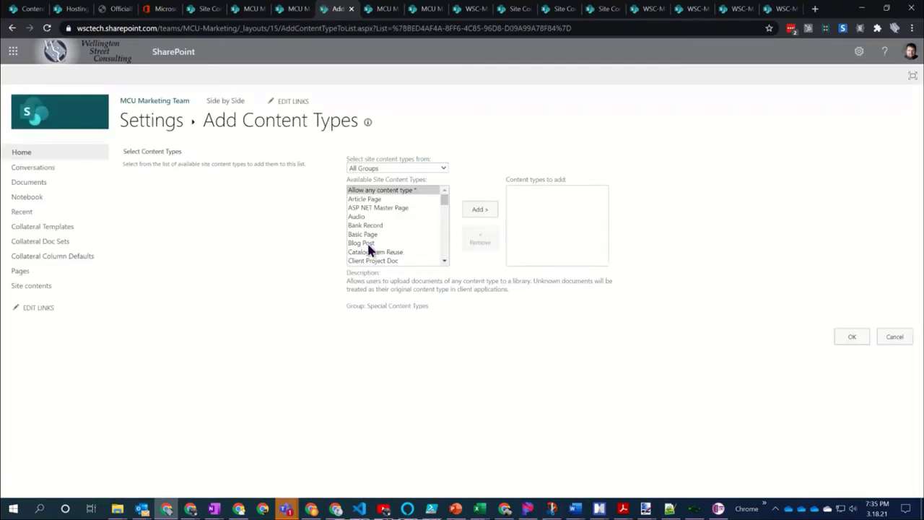
Filter to the Document Set Content Types group and add Document Set to the queued content types
left_click(443, 172)
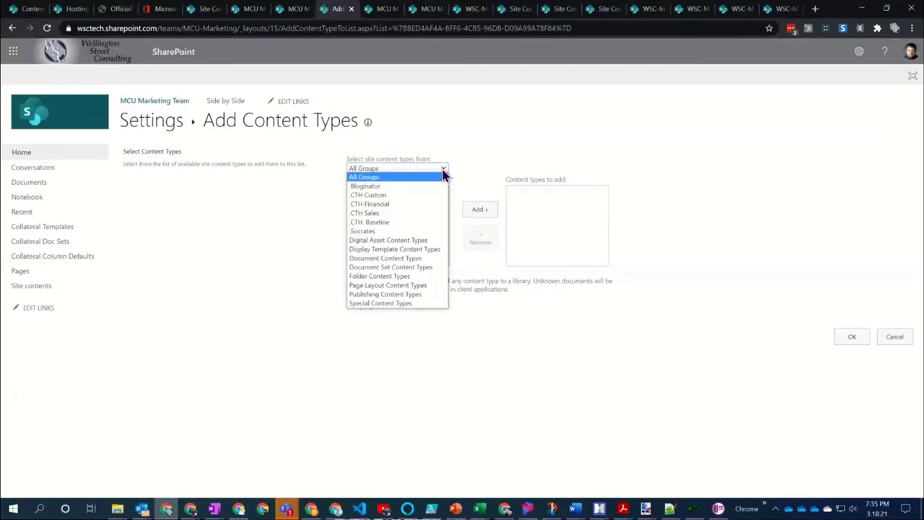
left_click(410, 268)
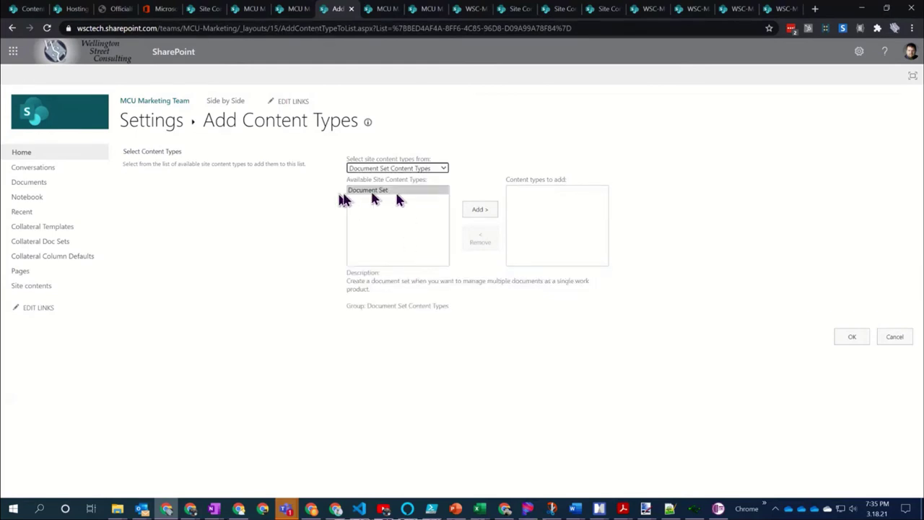
left_click(479, 211)
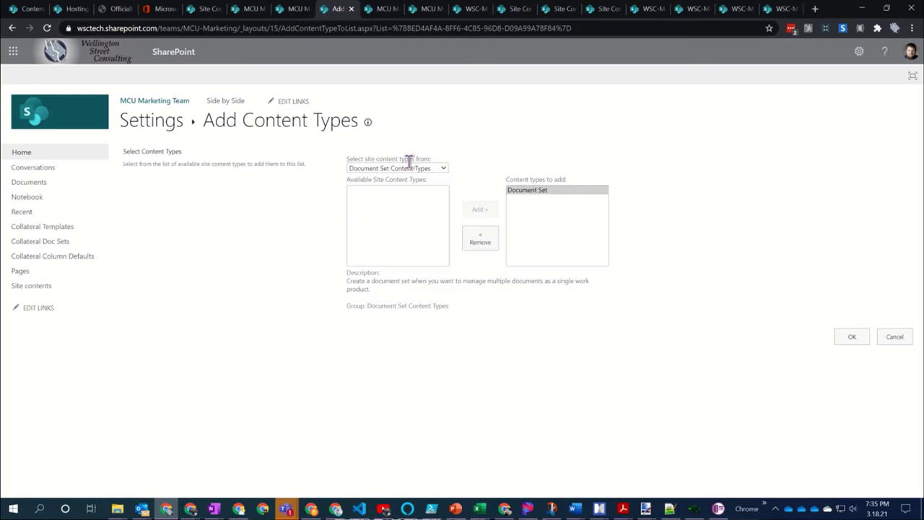
Cancel adding content types, review the library's Content Types section, then go to Site contents
left_click(895, 337)
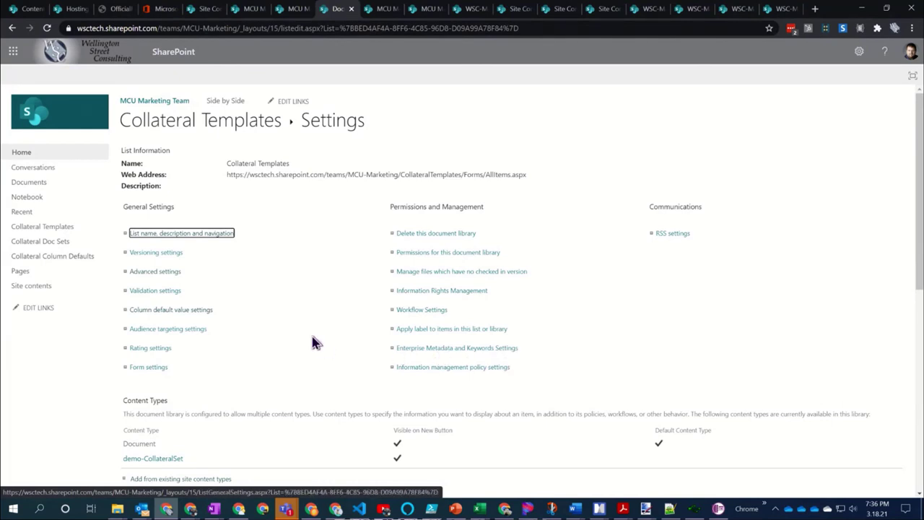
scroll(303, 343, "down", 3)
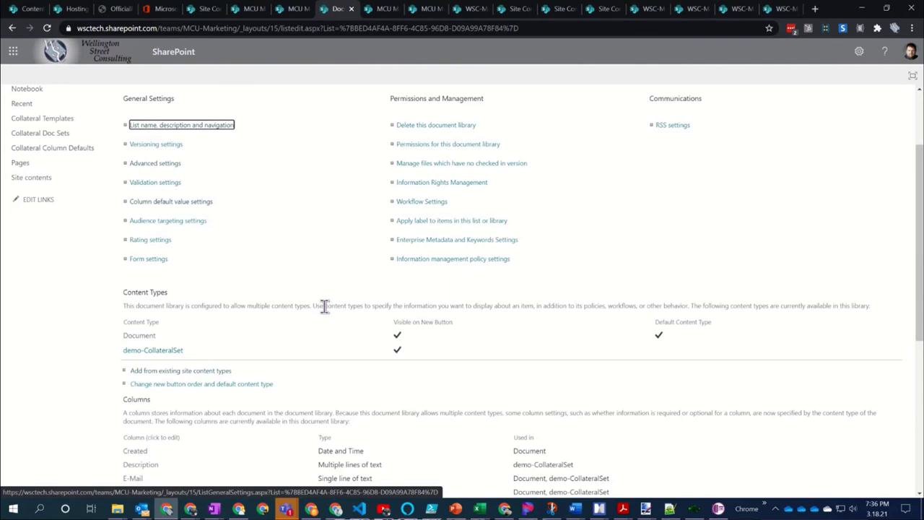
scroll(324, 305, "down", 1)
scroll(324, 305, "up", 3)
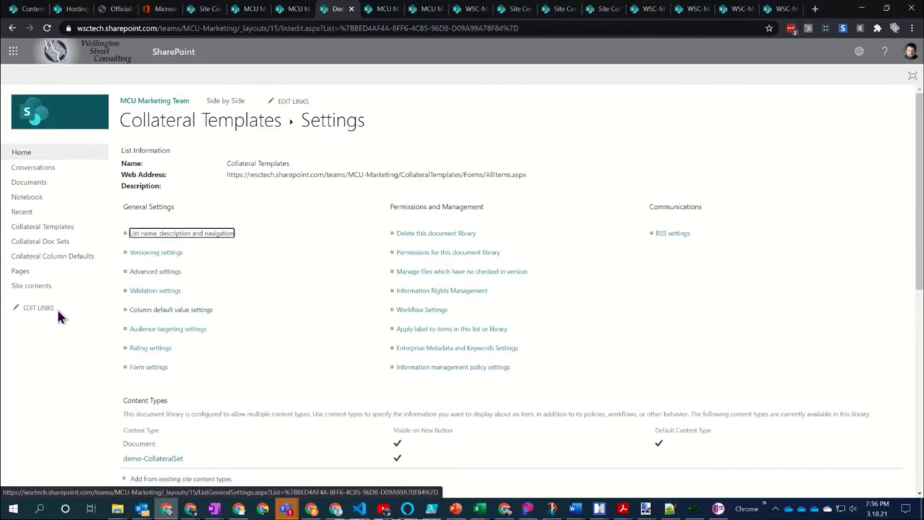
left_click(31, 287)
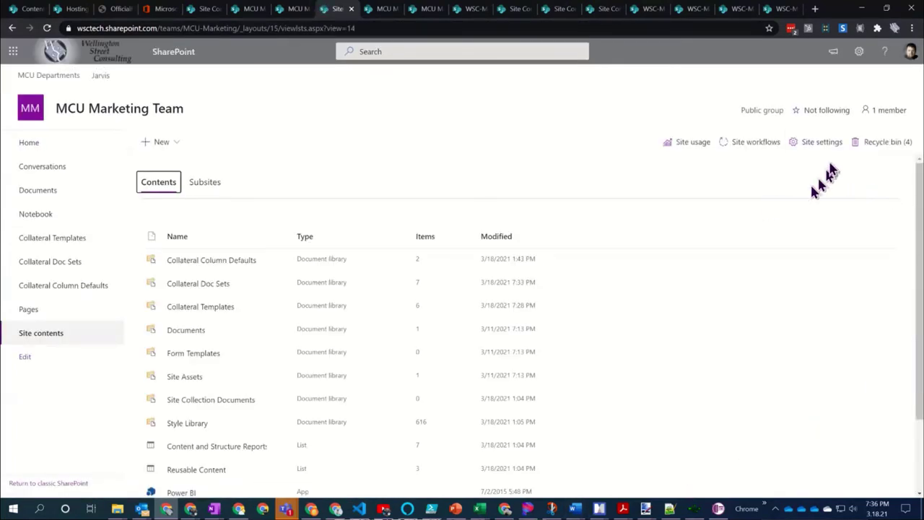
Go through Site settings to the Site content types page under Web Designer Galleries
left_click(818, 148)
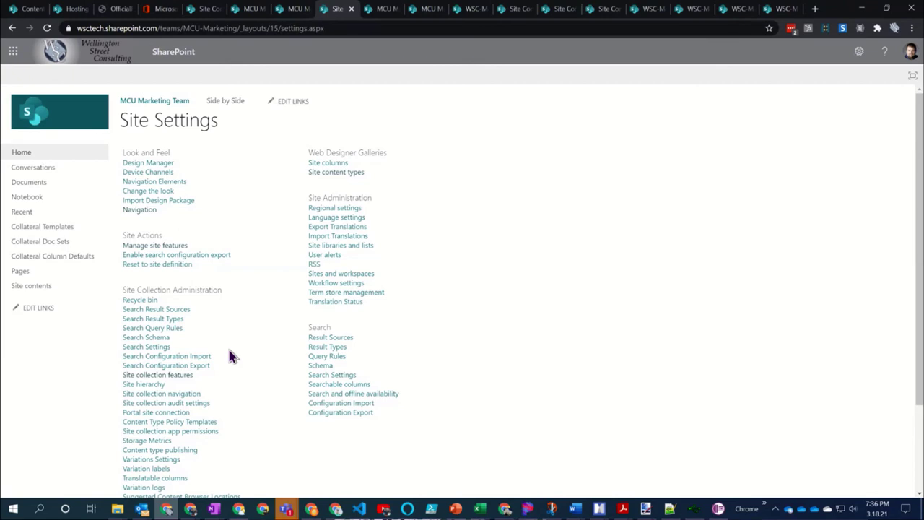
scroll(231, 355, "down", 2)
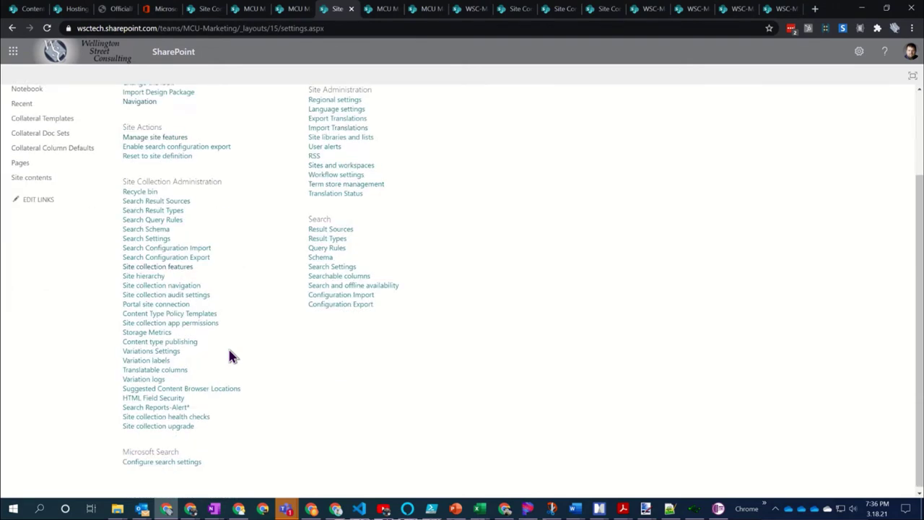
scroll(231, 355, "up", 2)
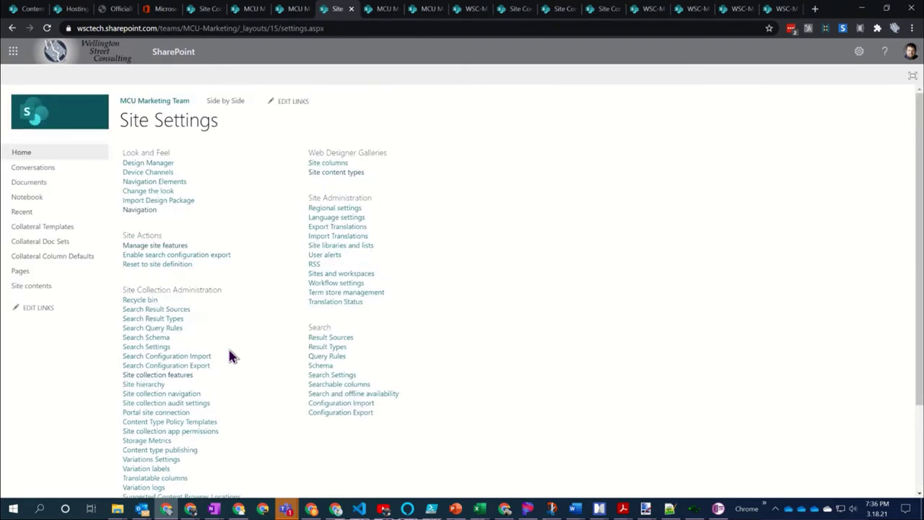
left_click(330, 173)
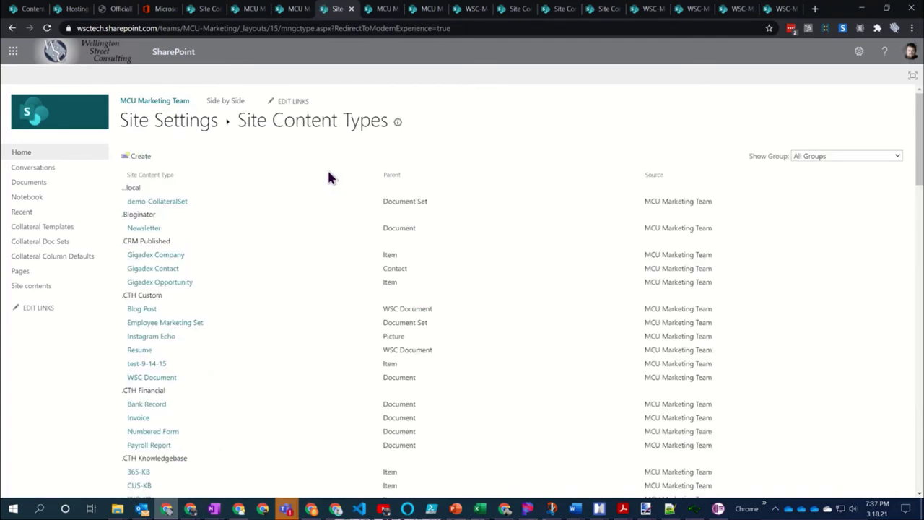
Inspect demo-CollateralSet's columns, then return to Site Content Types and start creating a new one
left_click(175, 205)
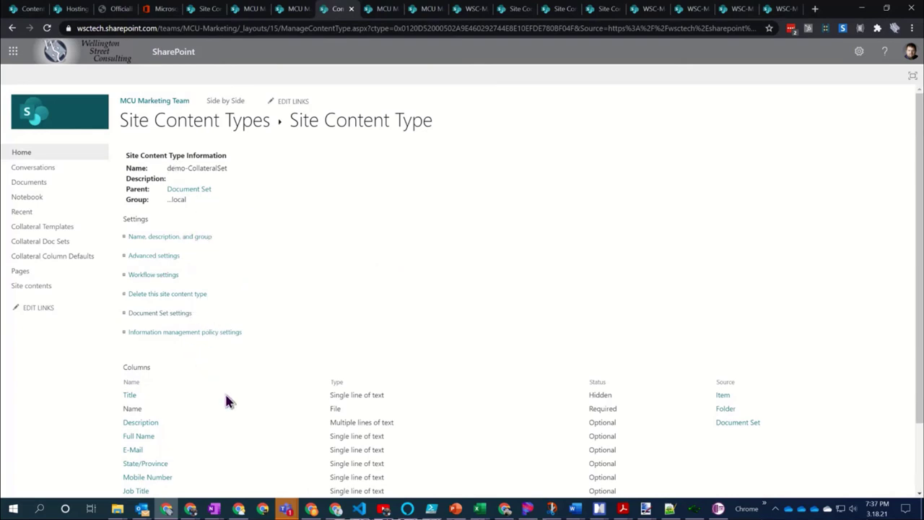
scroll(226, 401, "down", 2)
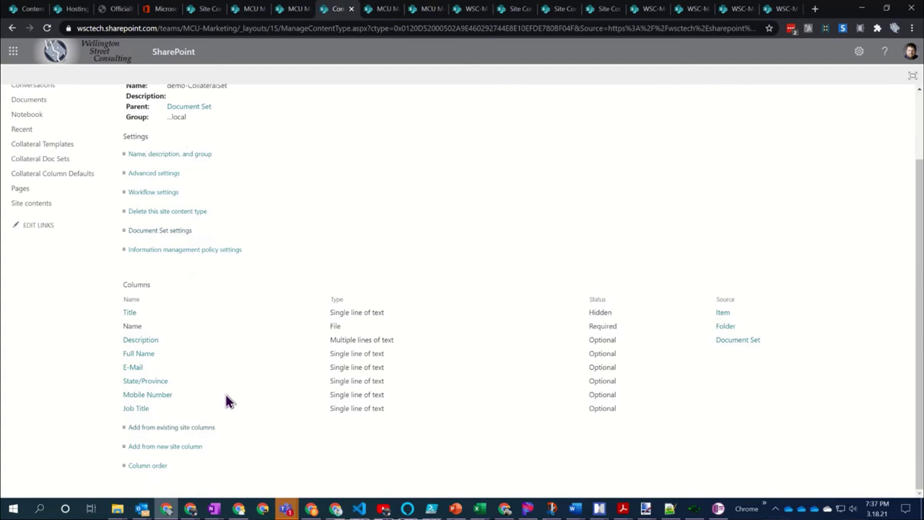
scroll(226, 401, "up", 2)
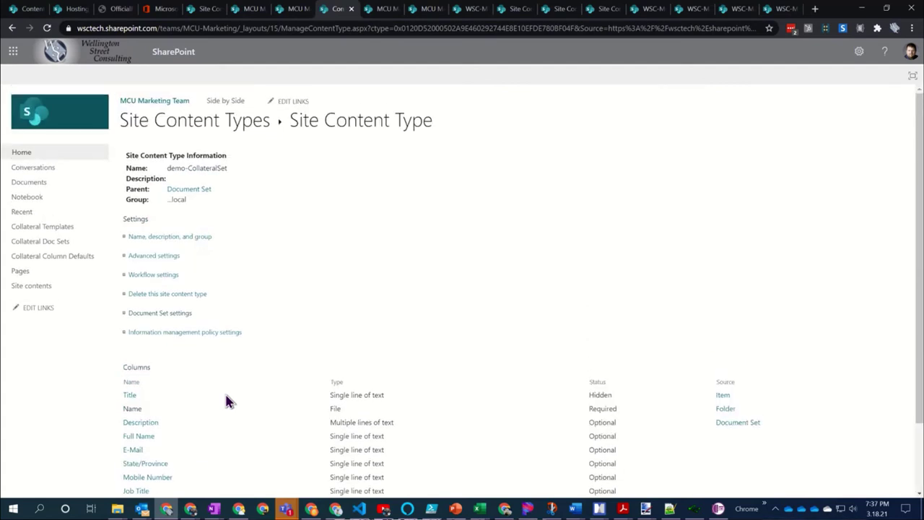
left_click(189, 125)
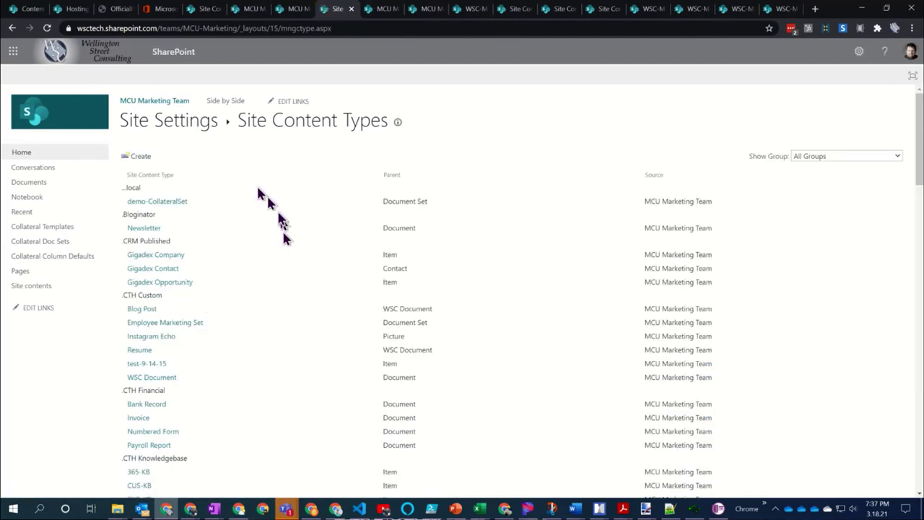
left_click(135, 162)
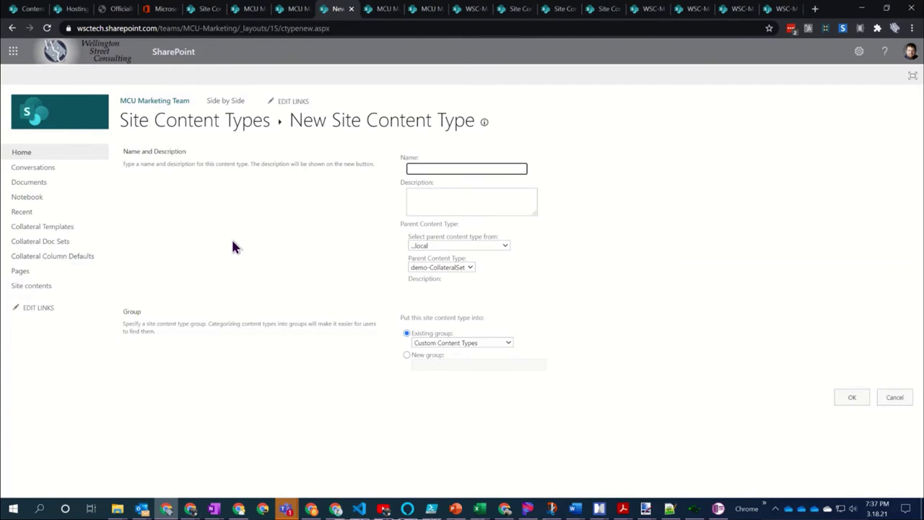
Create content type 'Demo2 Doc Set' with parent ..local > demo-CollateralSet, saved in the ..local group
type("Demo2 Doc Set")
key("BackSpace")
key("BackSpace")
type("et")
left_click(472, 201)
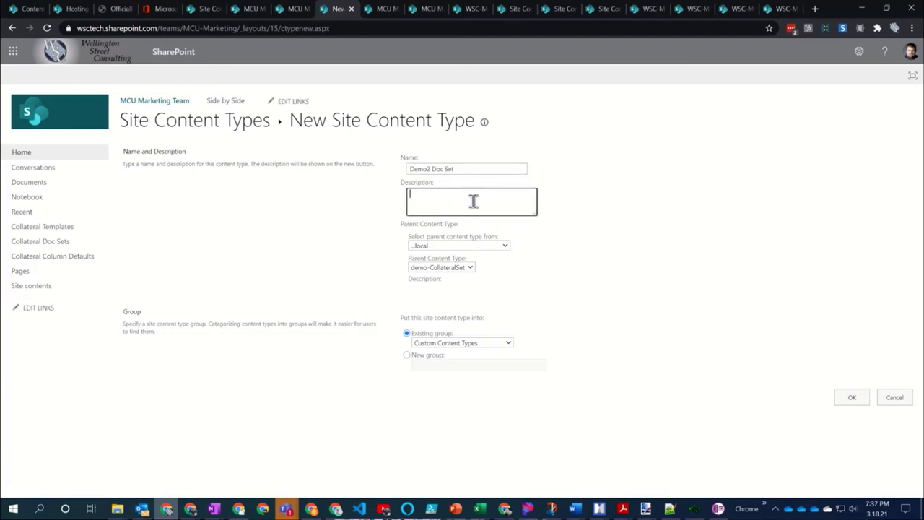
left_click(452, 246)
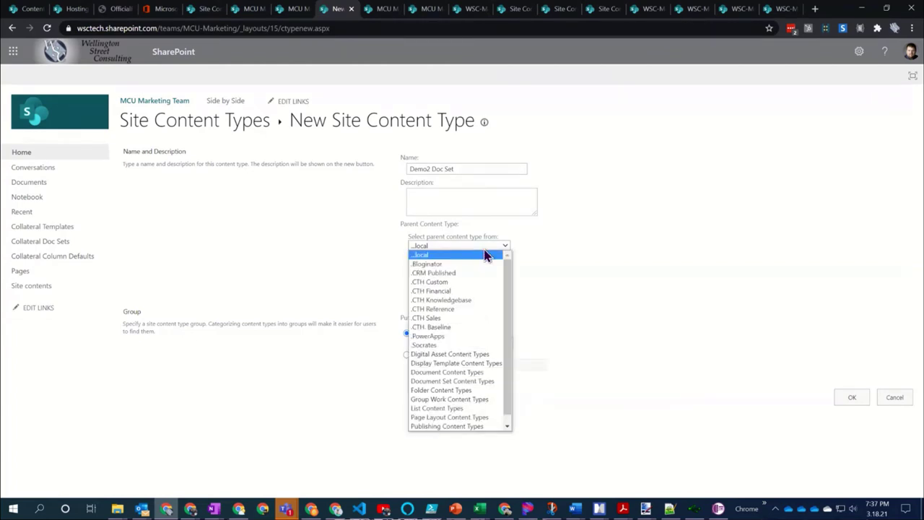
left_click(482, 253)
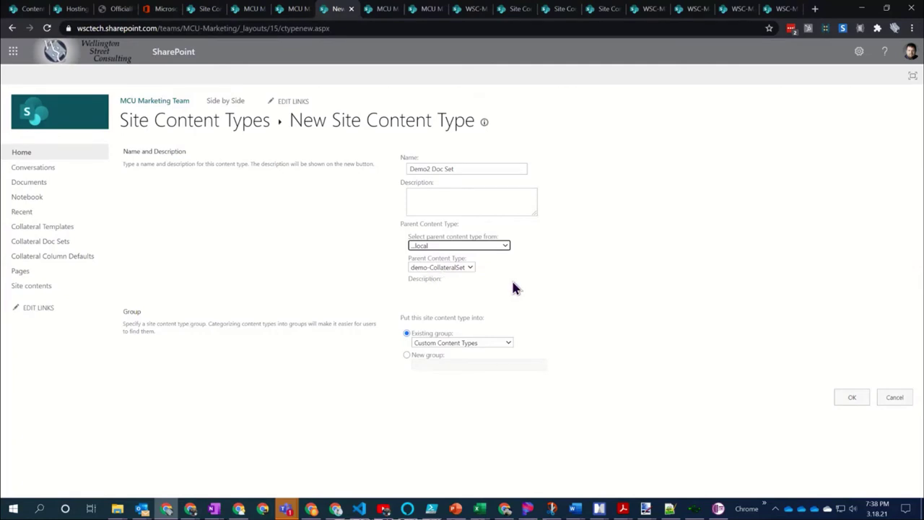
left_click(444, 342)
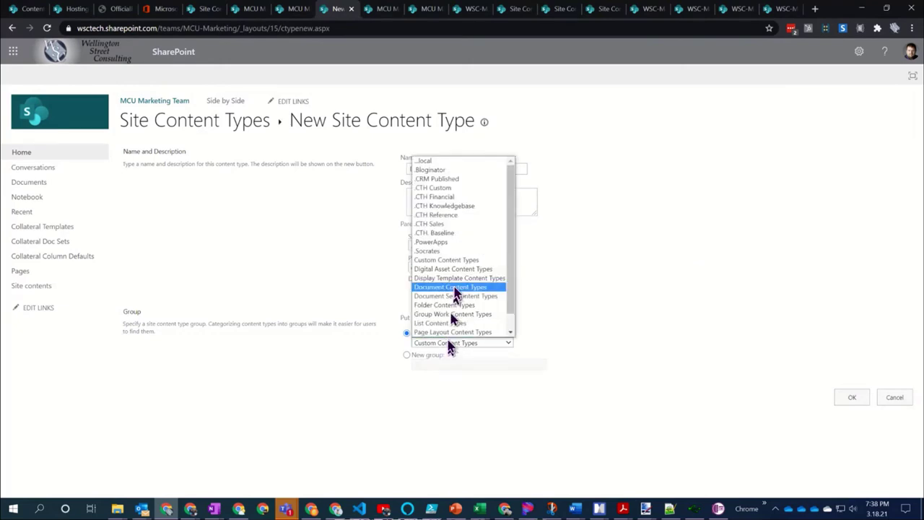
left_click(453, 160)
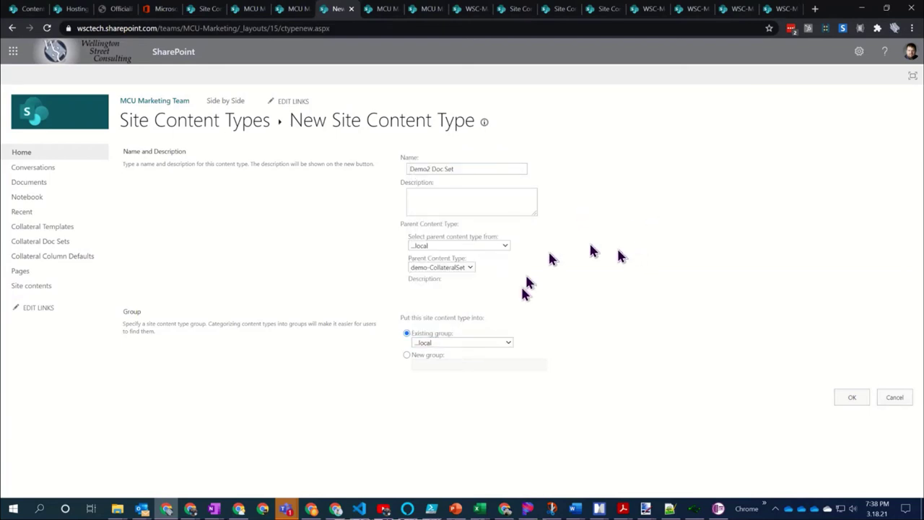
left_click(851, 398)
left_click(852, 398)
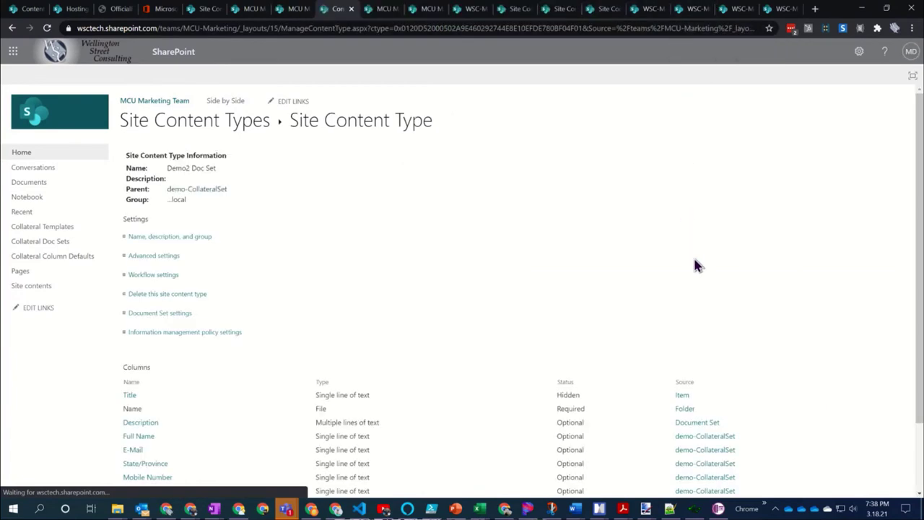
Scroll down the Demo2 Doc Set content type page and choose 'Add from existing site columns'
scroll(323, 203, "down", 2)
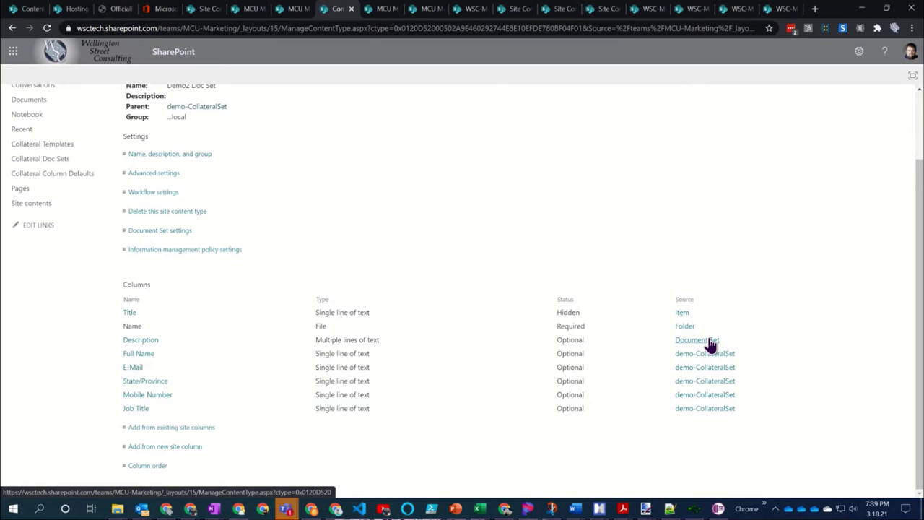
left_click(166, 432)
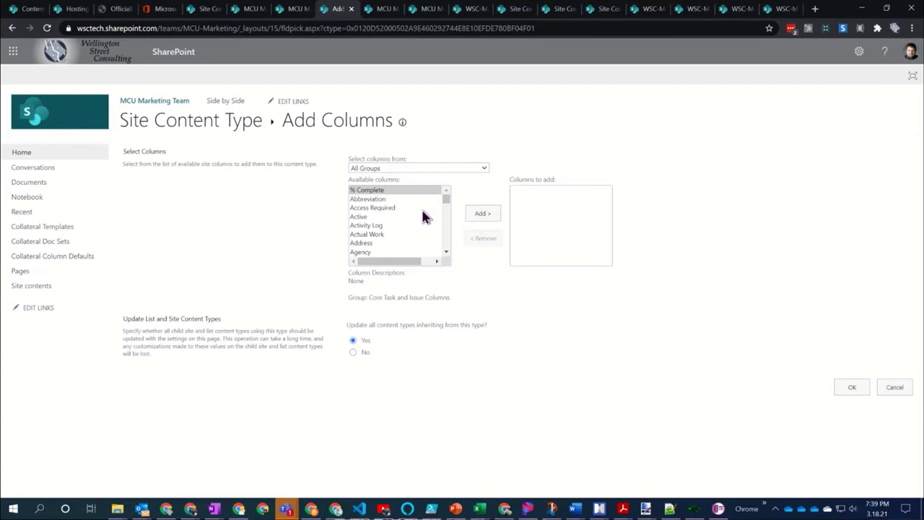
From All Groups, add the City site column to Demo2 Doc Set and confirm with OK
left_click(405, 168)
left_click(406, 177)
left_click(399, 216)
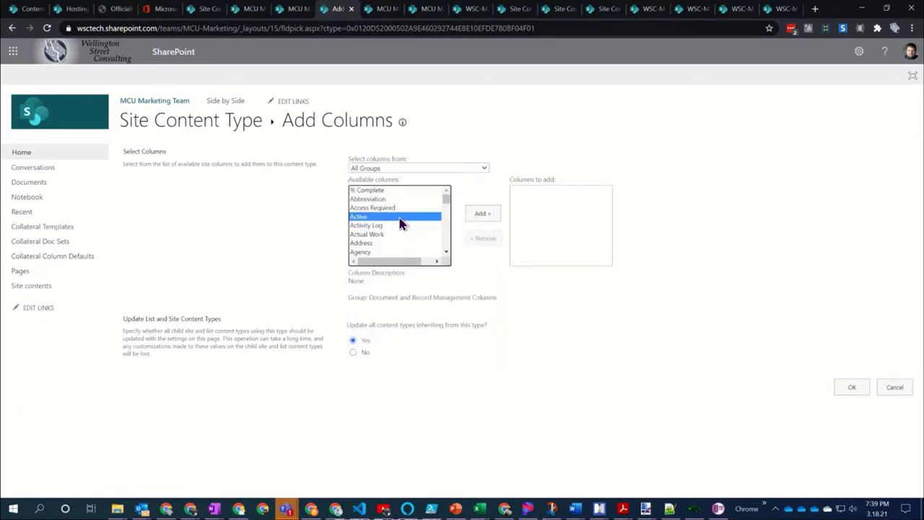
type("col")
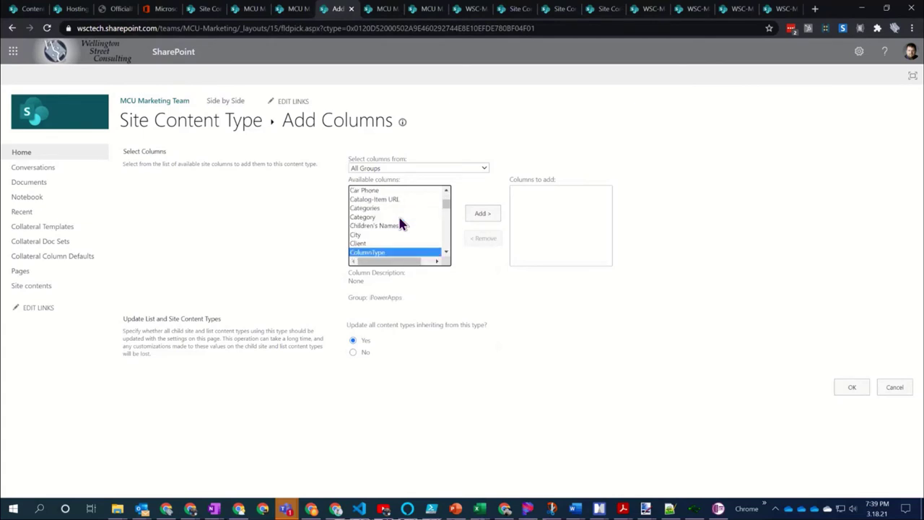
key("Down")
key("Down")
key("Down")
key("Down")
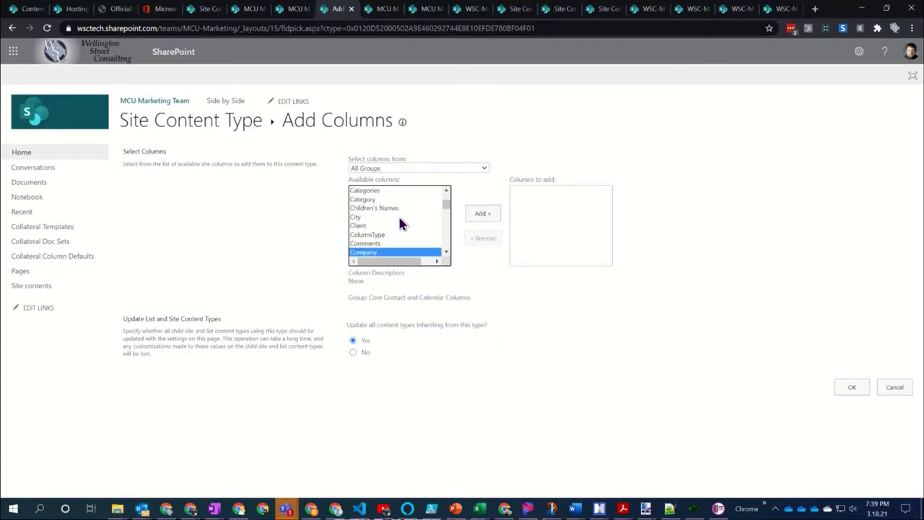
key("Down")
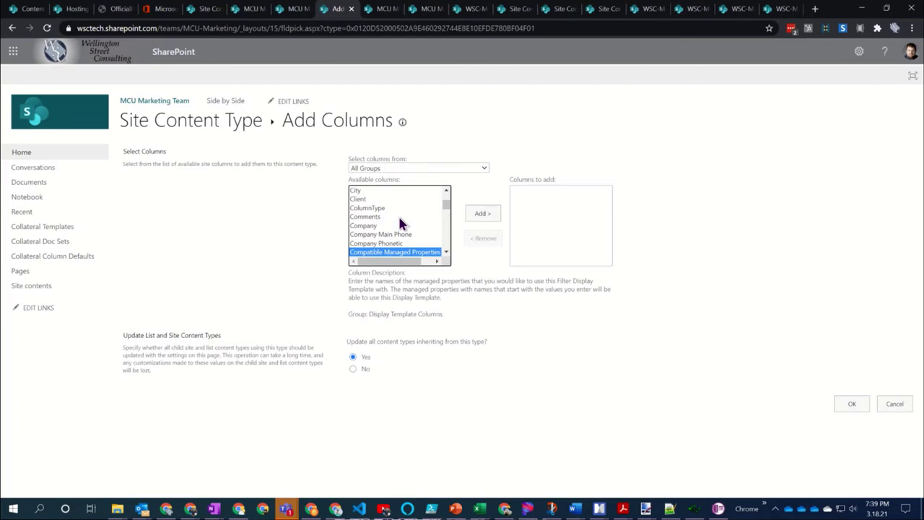
key("Down")
key("Down")
key("Down")
key("Up")
key("Up")
key("Up")
key("Up")
key("Up")
key("Up")
key("Up")
key("Up")
key("Up")
key("Up")
key("Up")
key("Up")
key("Up")
key("Up")
key("Up")
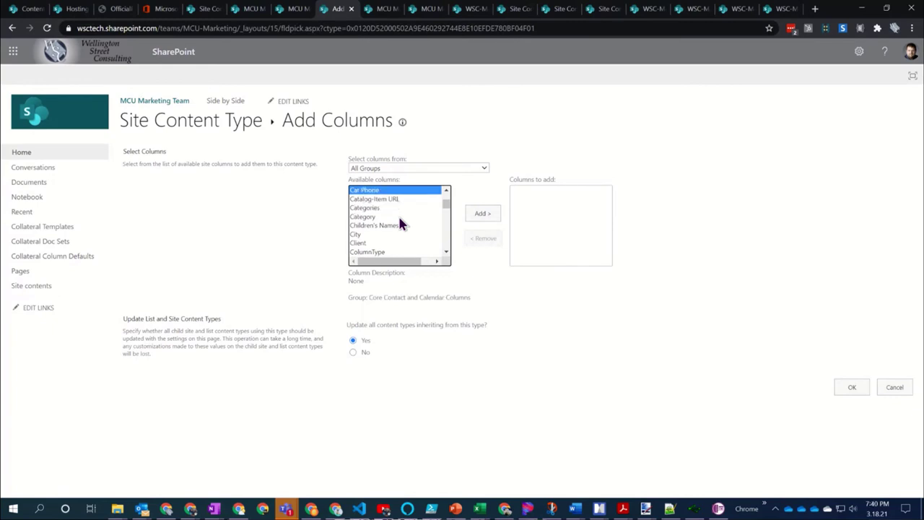
key("Down")
key("Down")
key("Down")
key("Down")
key("Down")
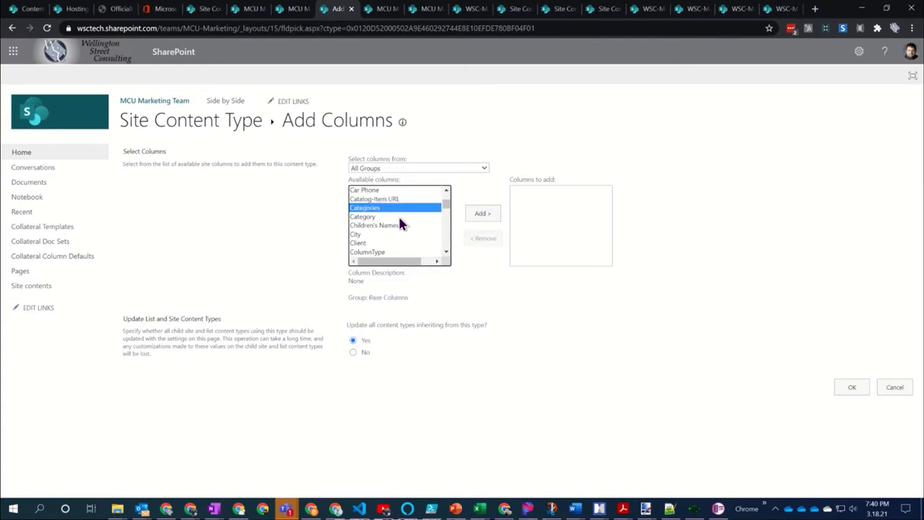
key("Return")
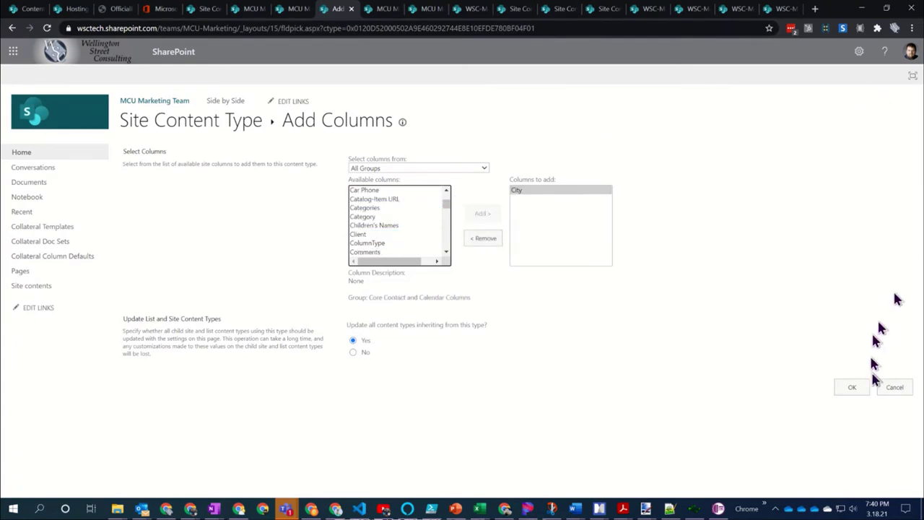
left_click(857, 394)
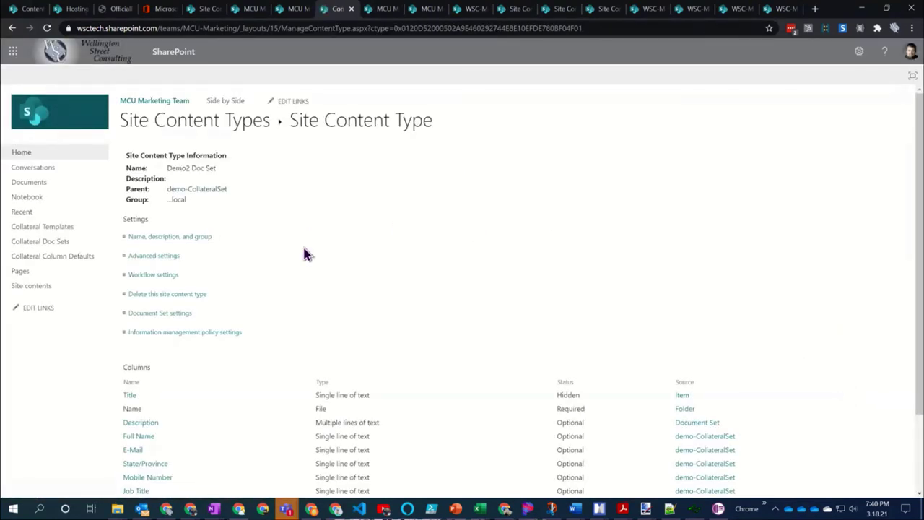
In the Collateral Templates library, check the New item choices, then open Library settings from the gear menu
scroll(304, 251, "down", 2)
scroll(304, 250, "up", 2)
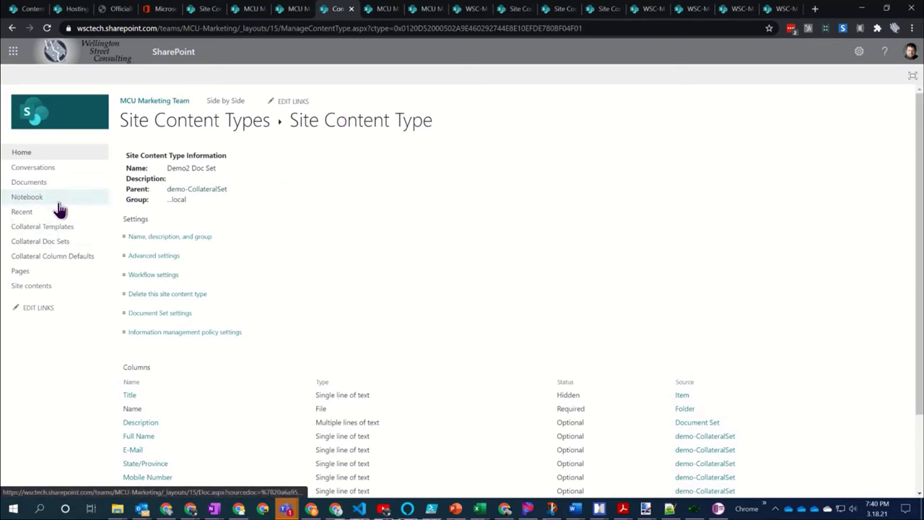
left_click(59, 228)
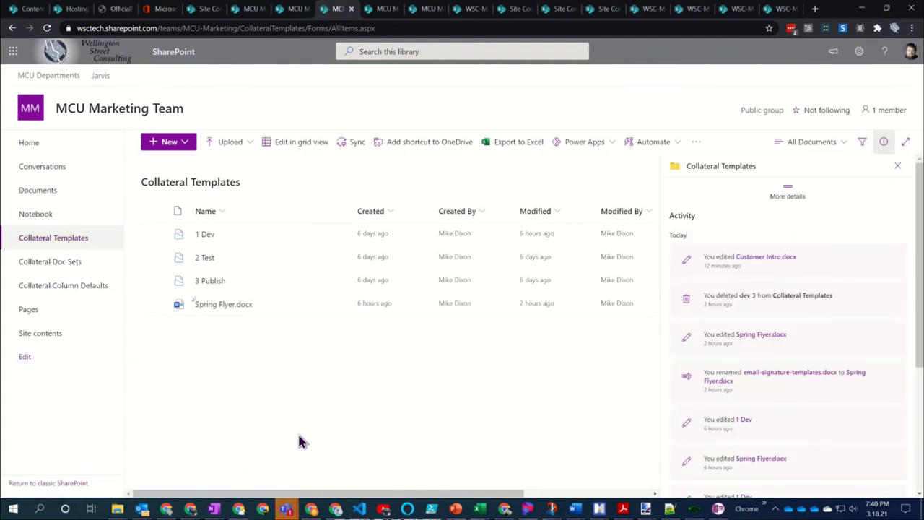
left_click(186, 144)
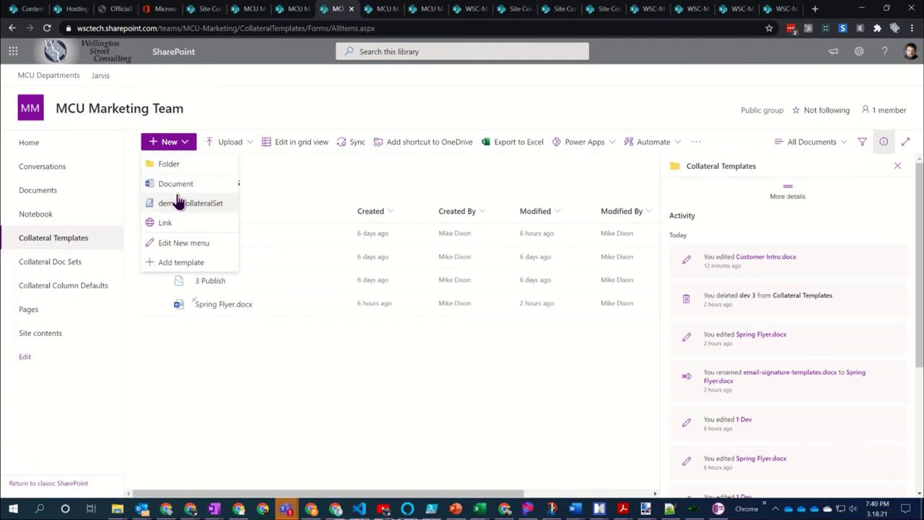
left_click(380, 182)
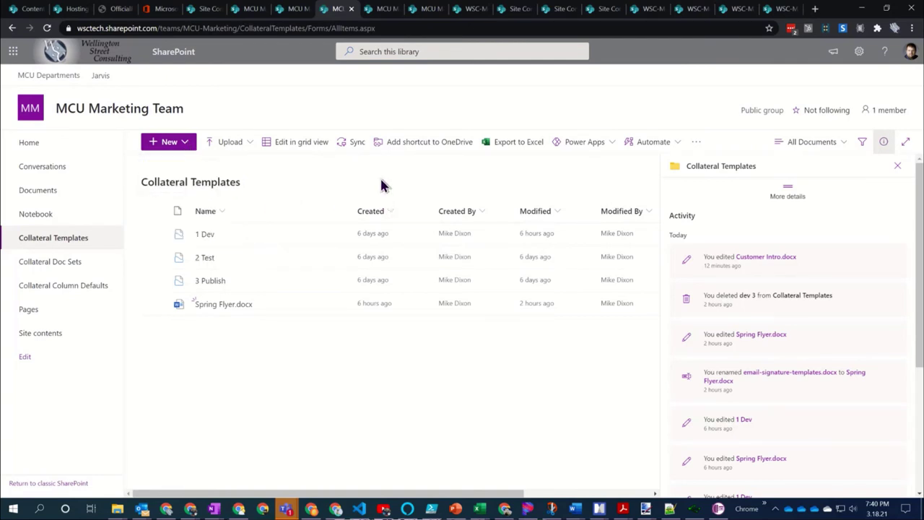
left_click(842, 143)
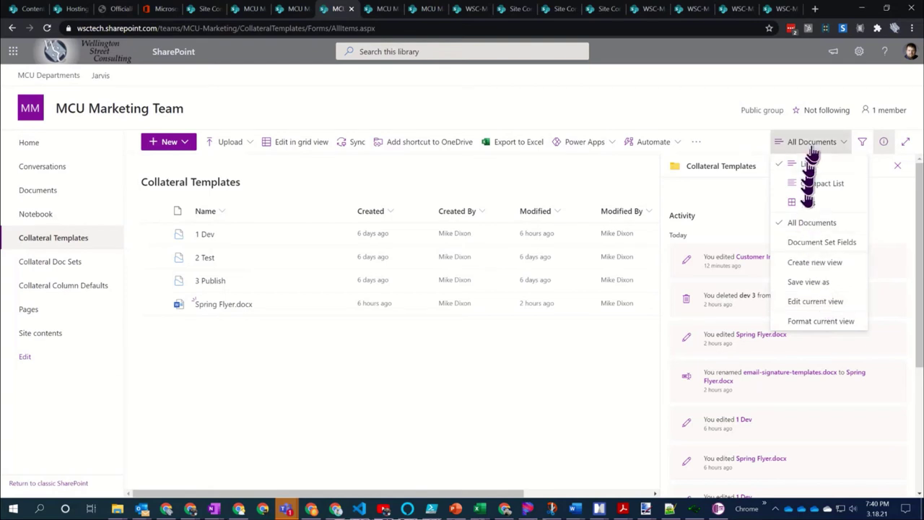
left_click(859, 51)
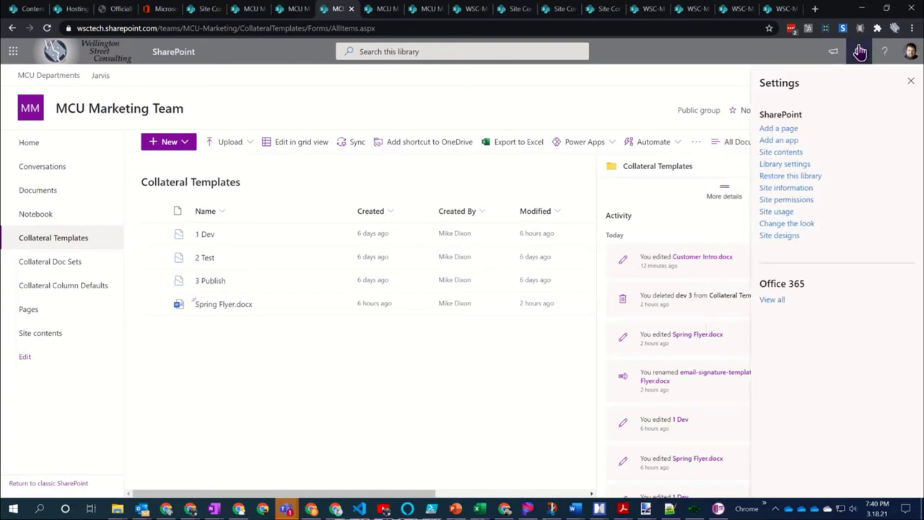
left_click(800, 167)
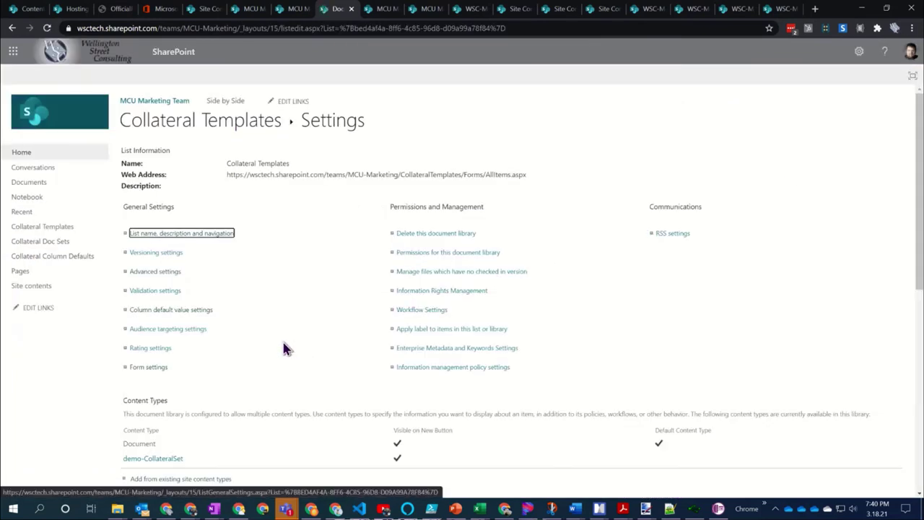
Choose 'Add from existing site content types', filter to the ..local group, and select Demo2 Doc Set
scroll(267, 325, "down", 2)
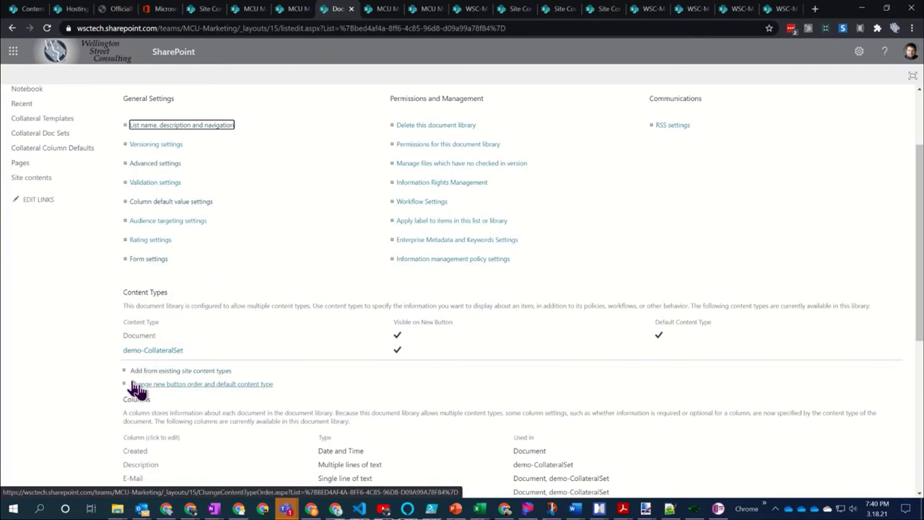
left_click(170, 371)
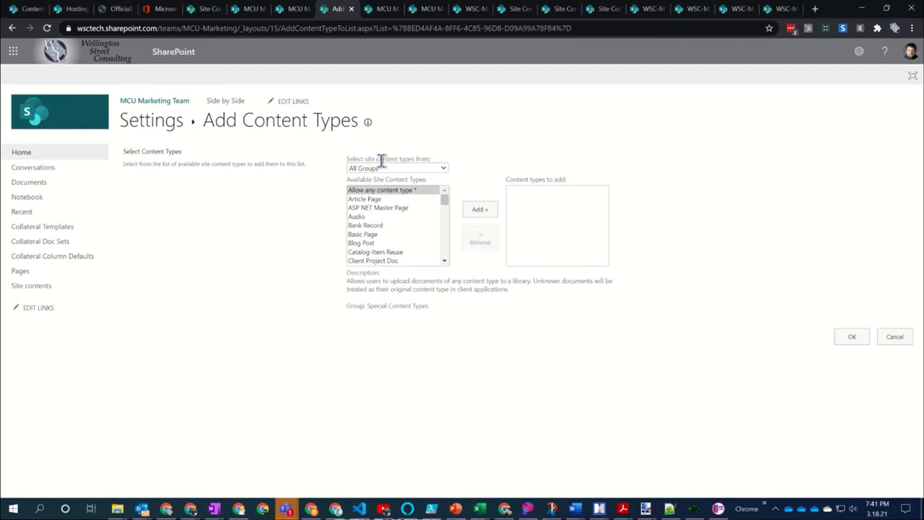
left_click(385, 167)
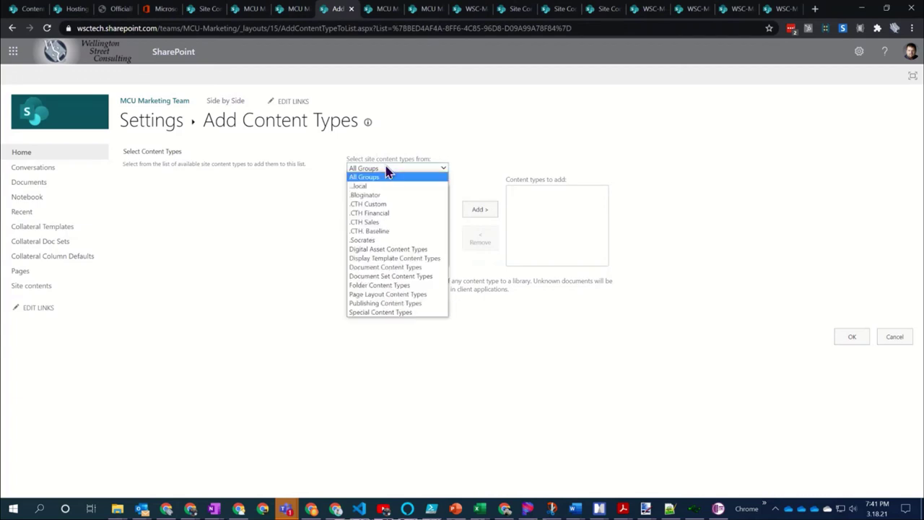
left_click(388, 185)
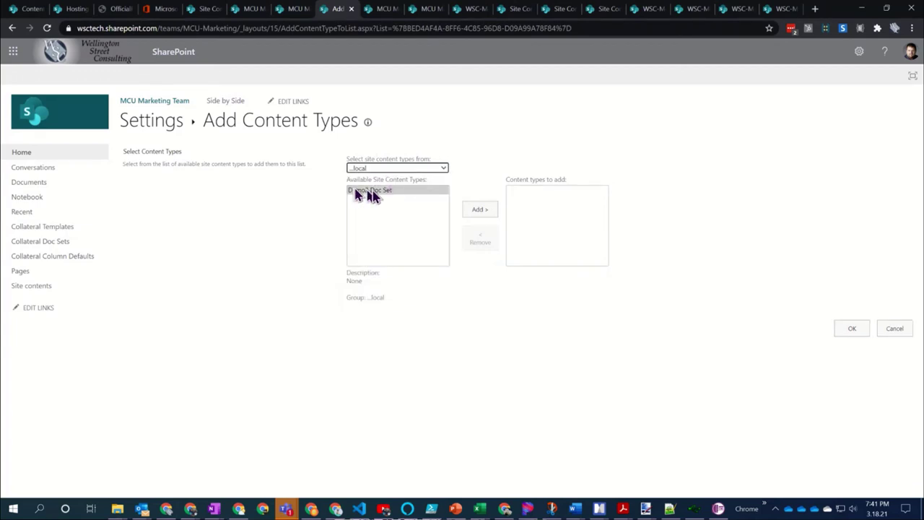
left_click(373, 193)
Add Demo2 Doc Set to the library, check the City column appears, and return to Collateral Templates
double_click(373, 193)
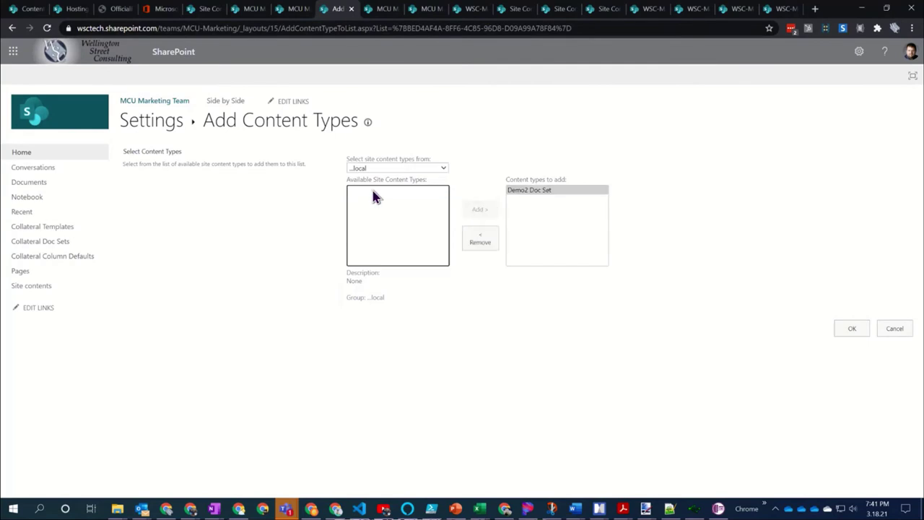
left_click(838, 333)
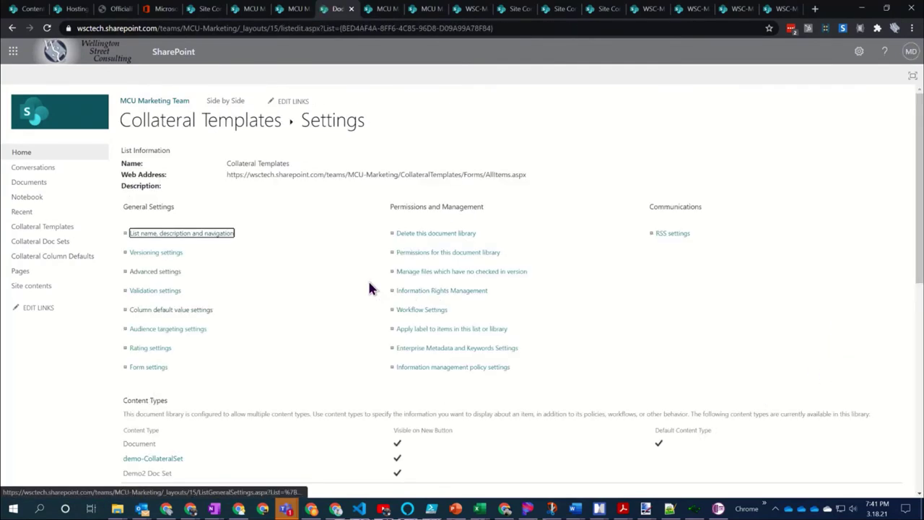
scroll(312, 249, "down", 5)
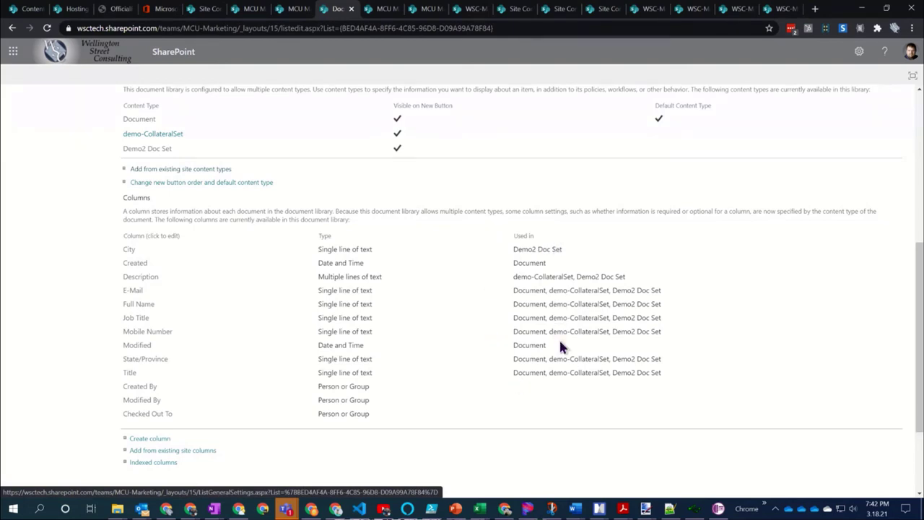
scroll(237, 363, "down", 1)
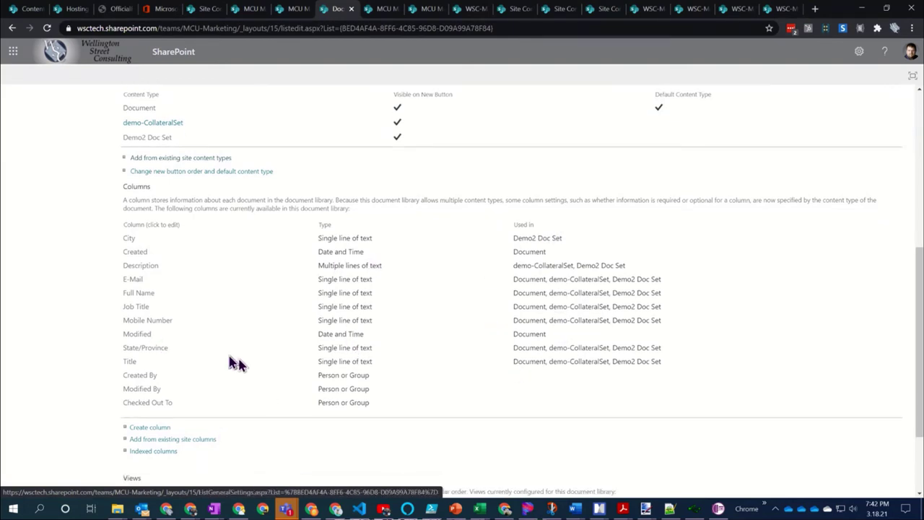
scroll(231, 361, "up", 5)
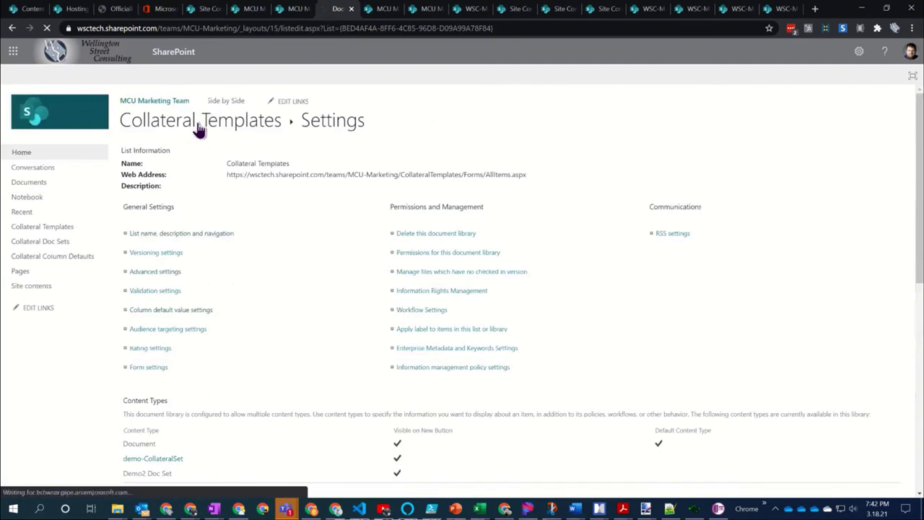
left_click(198, 124)
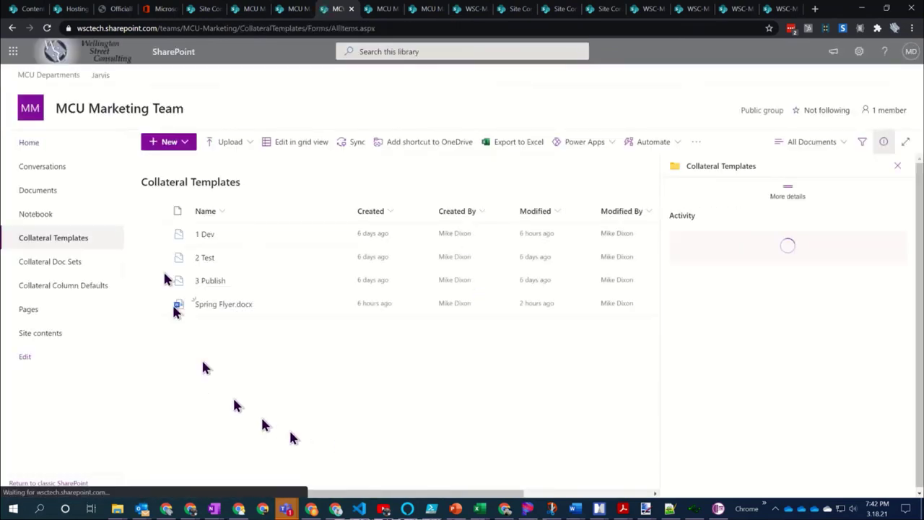
Choose Demo2 Doc Set from the New menu in Collateral Templates
left_click(182, 144)
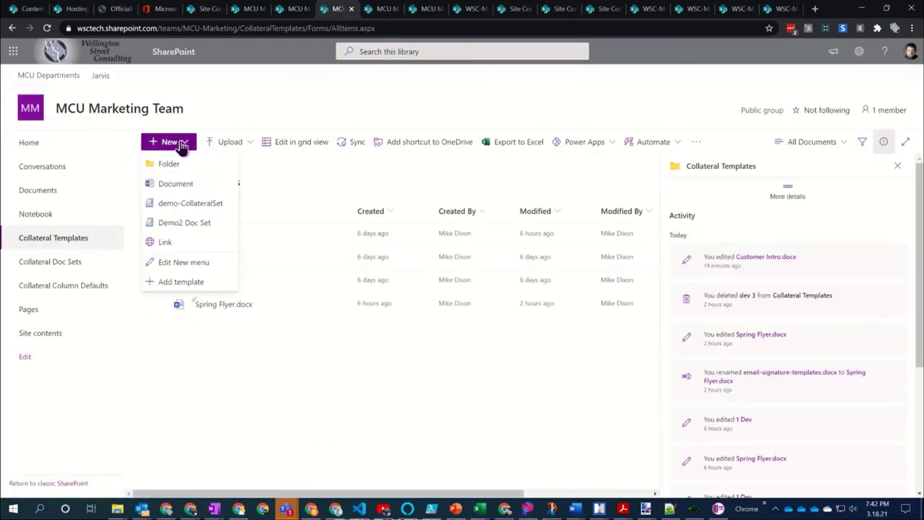
left_click(185, 223)
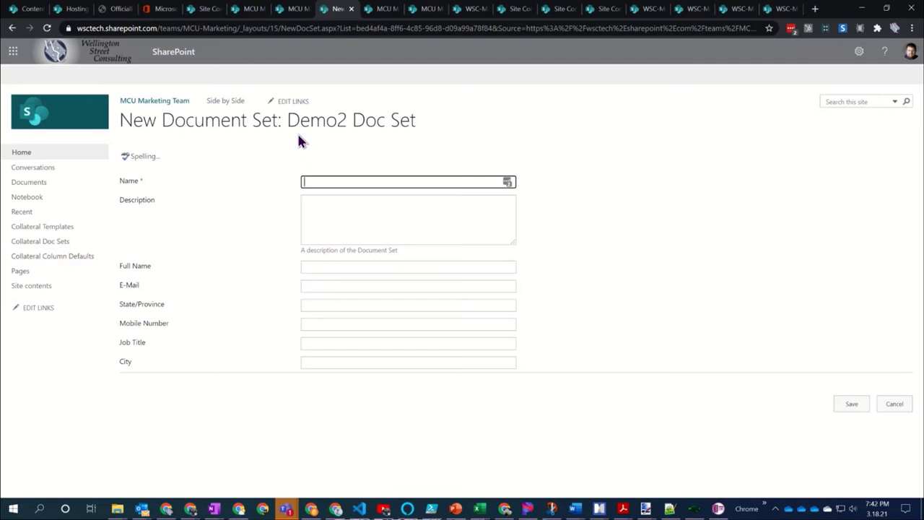
Name the set 'Demo2 Doc set' and enter the contact's city and full name
type("Demo2 Doc set")
left_click(353, 220)
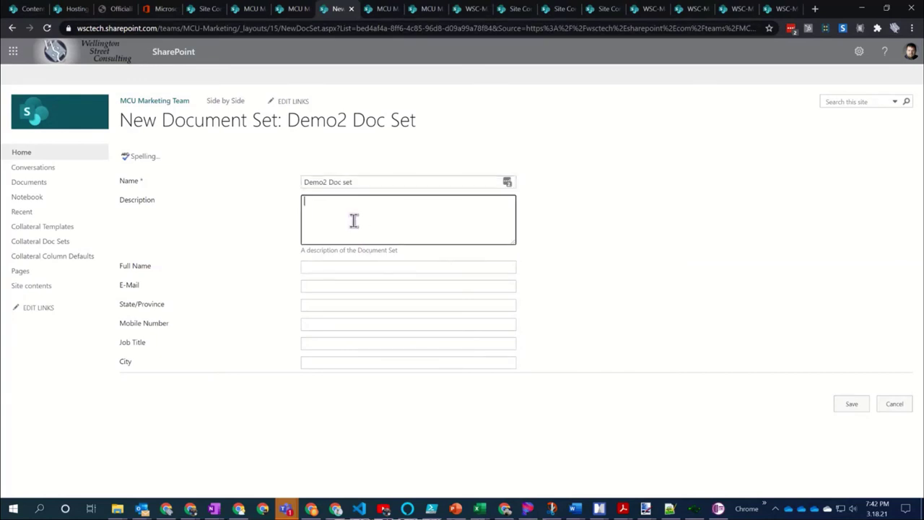
left_click(316, 268)
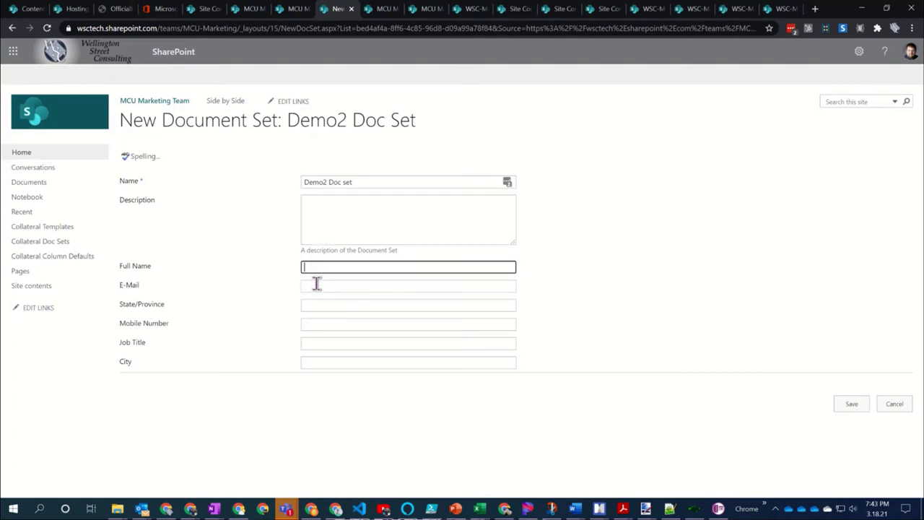
left_click(311, 359)
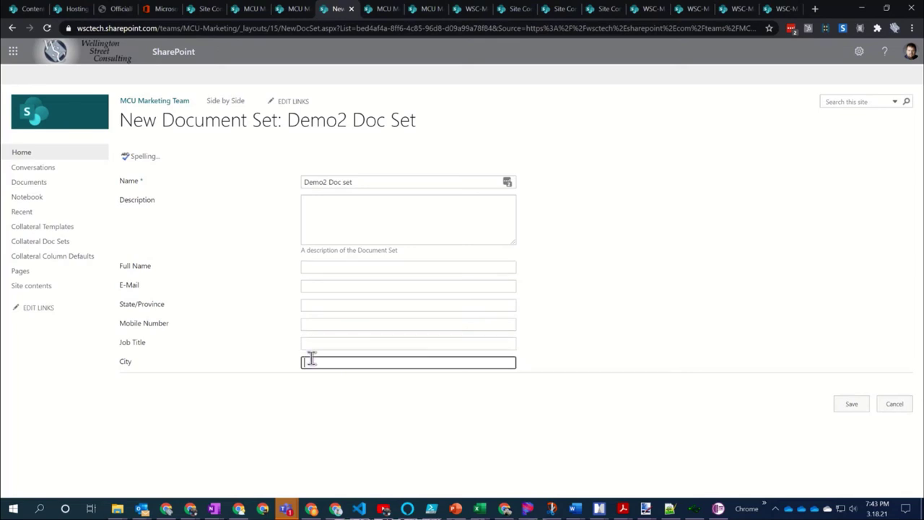
type("Waltham")
left_click(346, 268)
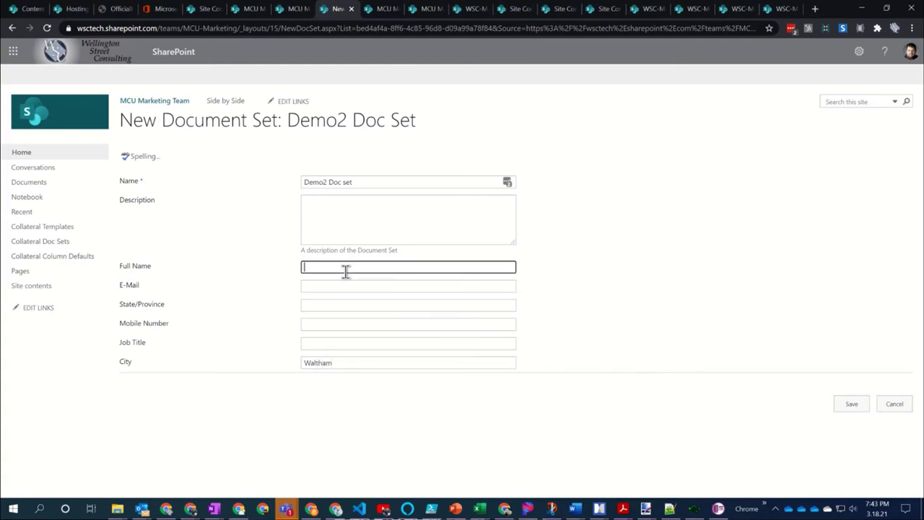
type("Russel")
Enter the contact's e-mail, state and mobile number, set Job Title 'User Group Attendee', and save
left_click(328, 285)
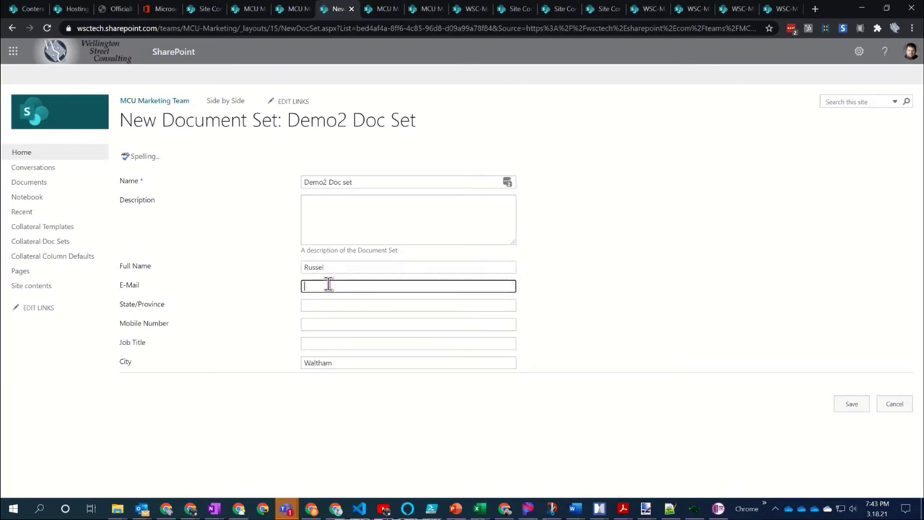
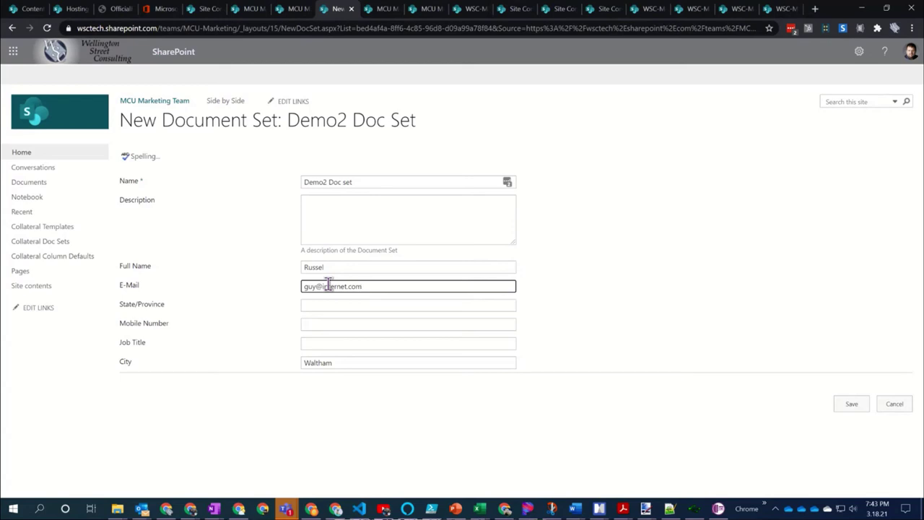
key("Tab")
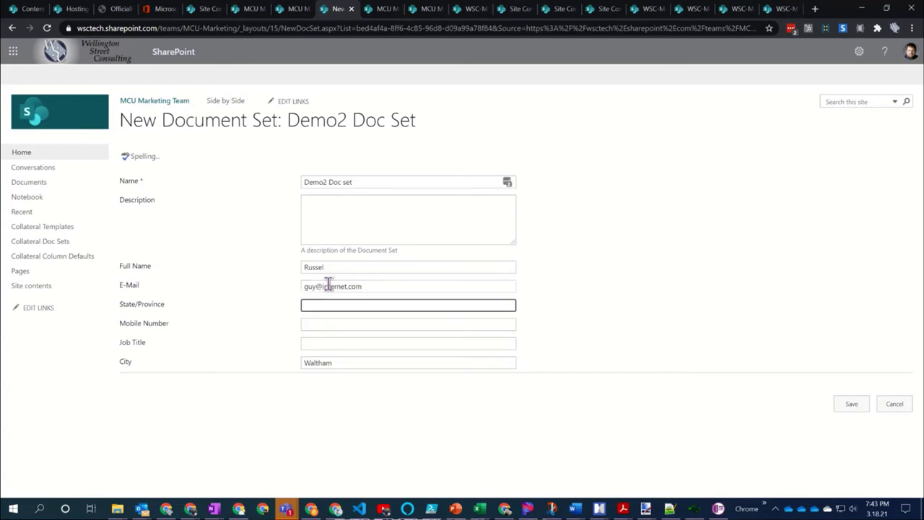
type("AK")
key("Tab")
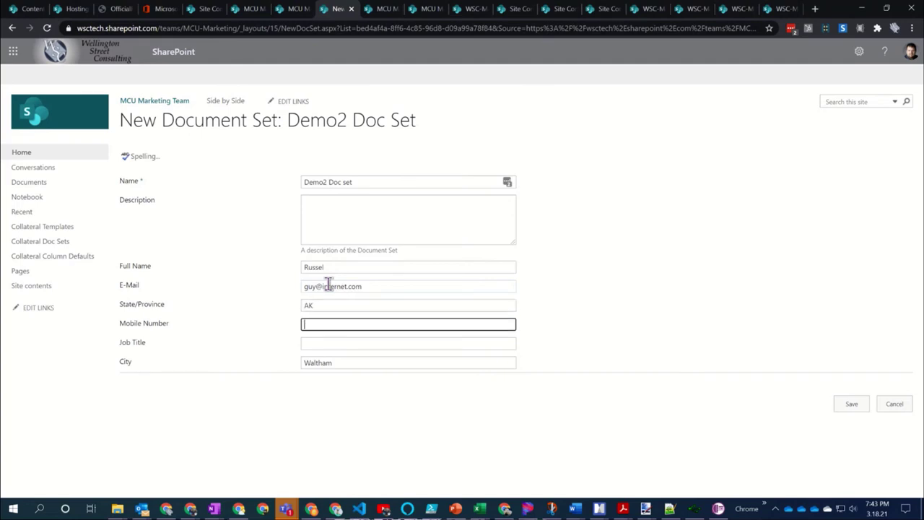
type("800.555.4444")
key("Tab")
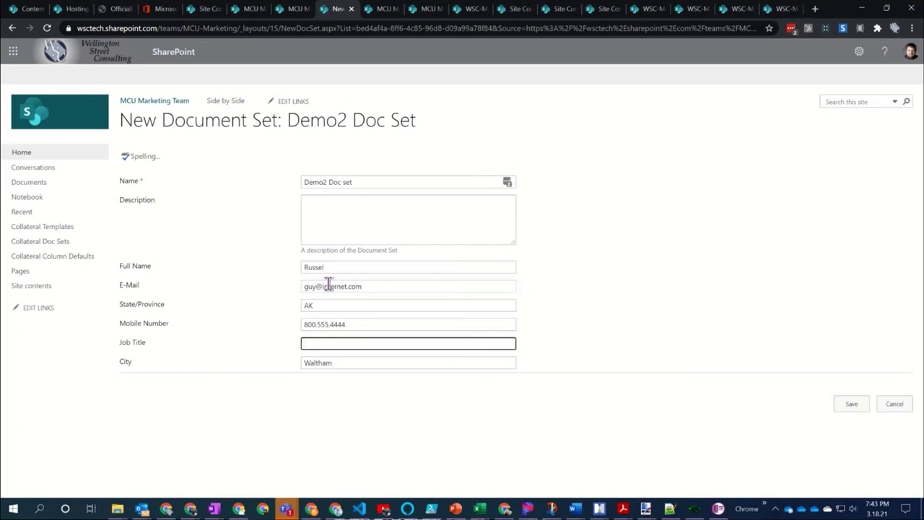
type("S")
key("BackSpace")
type("User Group Attendee")
left_click(677, 339)
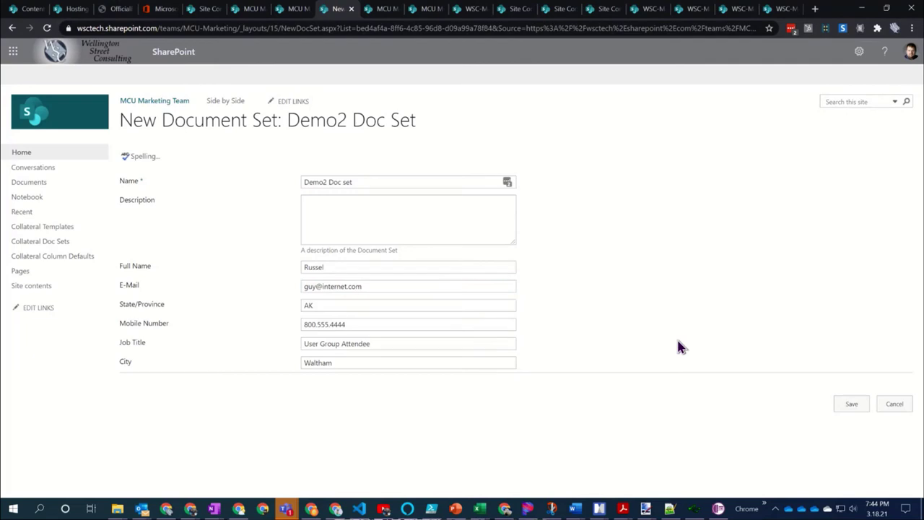
left_click(851, 406)
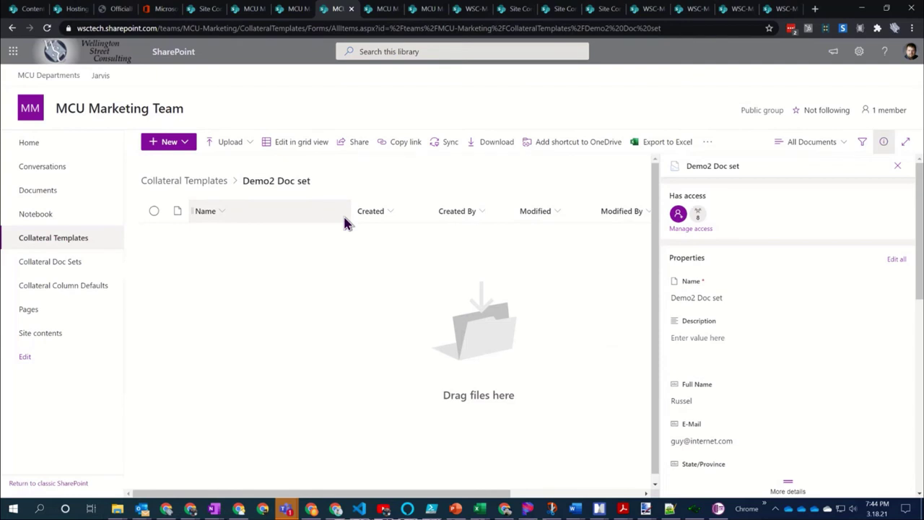
Open the 1 Dev folder in Collateral Templates and select email-signature-templates.docx
left_click(175, 183)
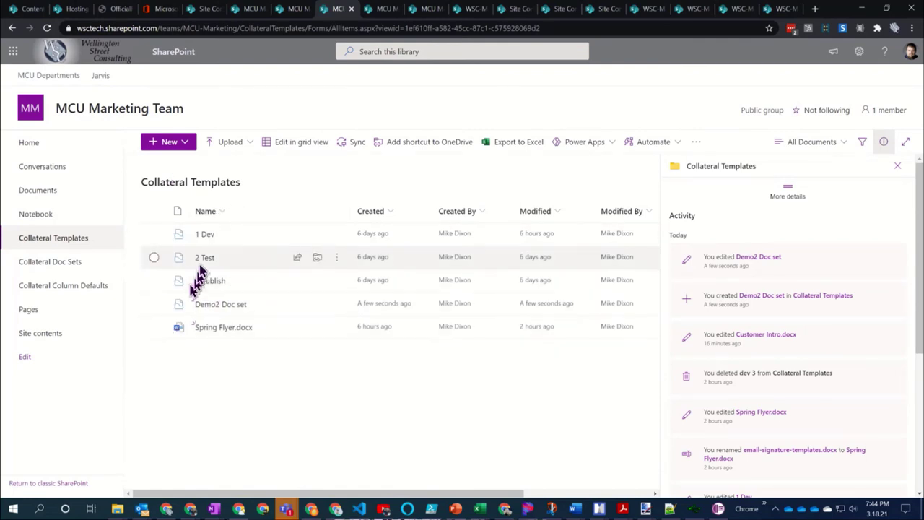
left_click(205, 236)
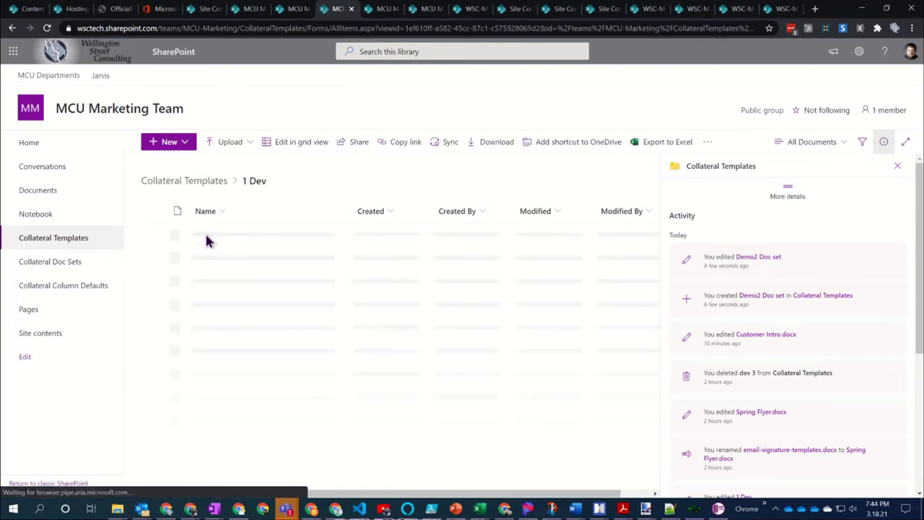
mouse_move(207, 241)
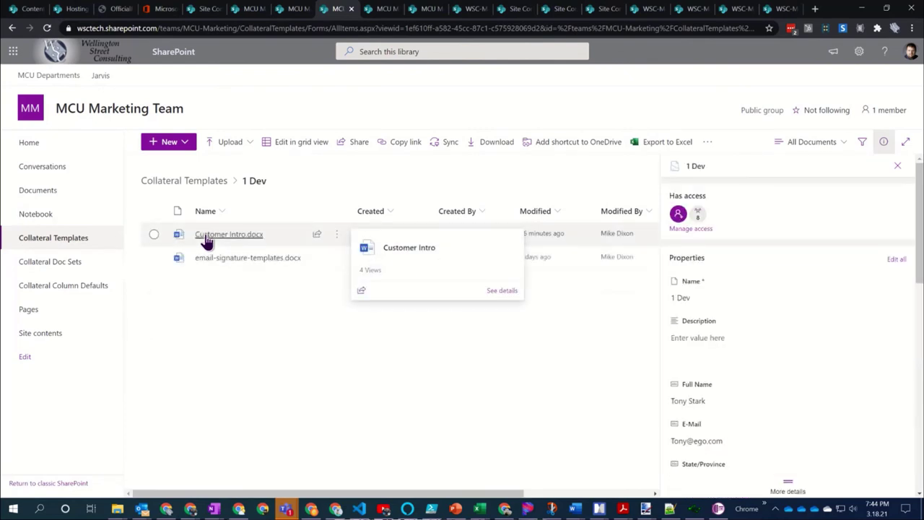
left_click(154, 258)
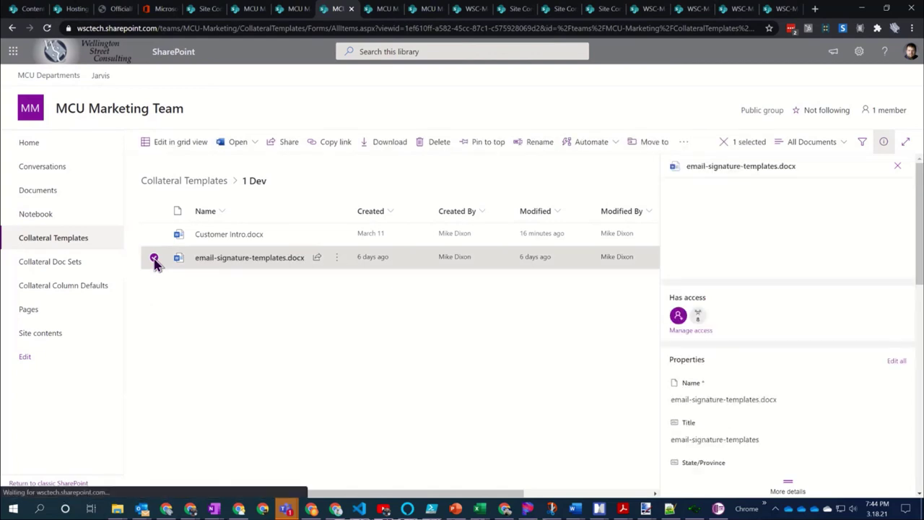
Move email-signature-templates.docx to MCU Marketing Team > Collateral Templates > Demo2 Doc set
left_click(651, 142)
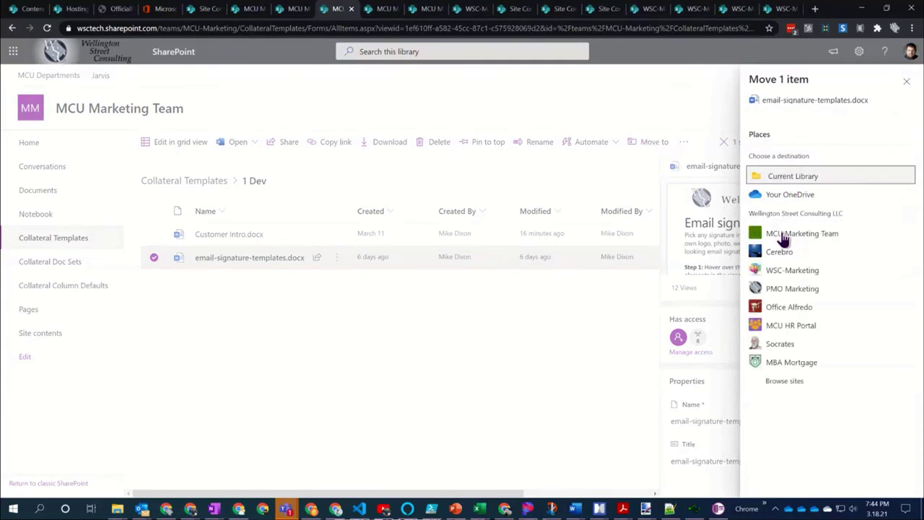
left_click(808, 235)
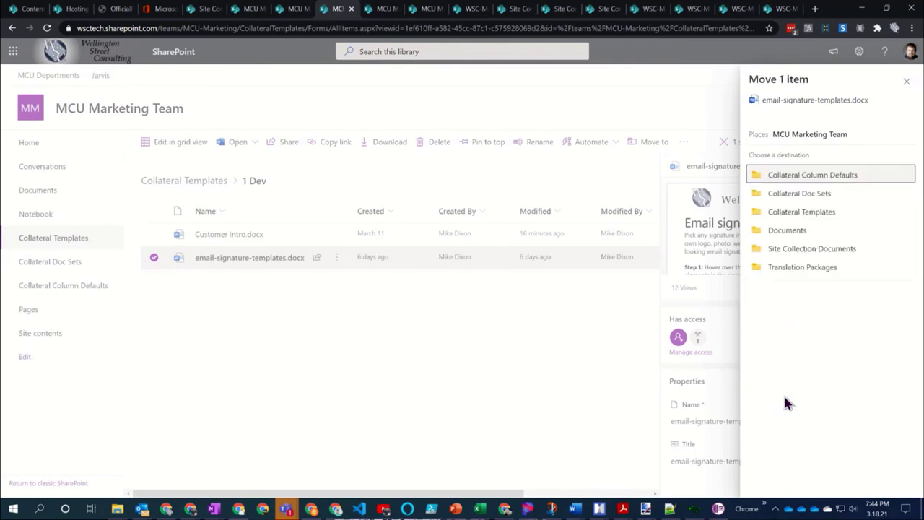
left_click(788, 212)
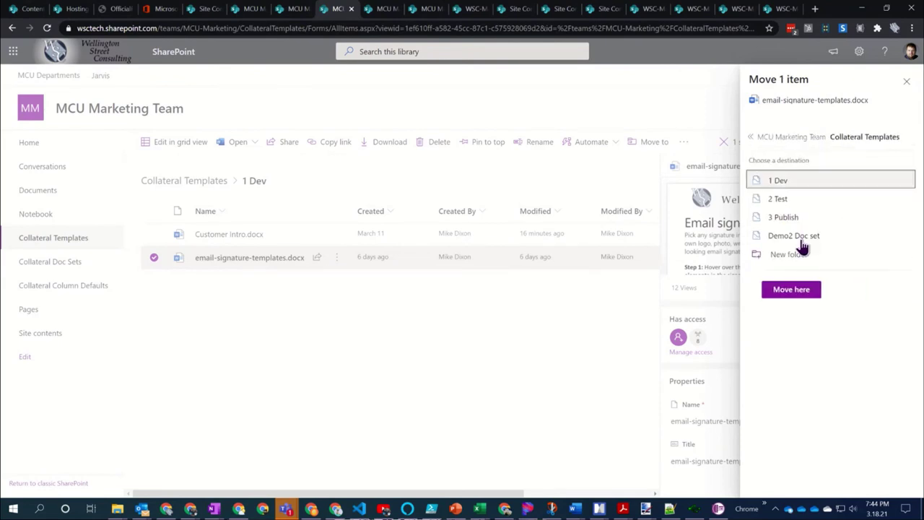
left_click(800, 236)
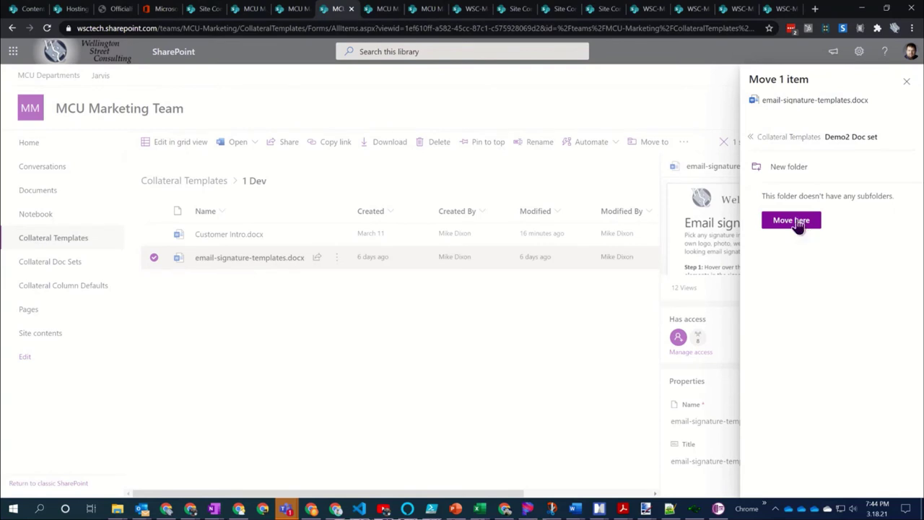
left_click(791, 221)
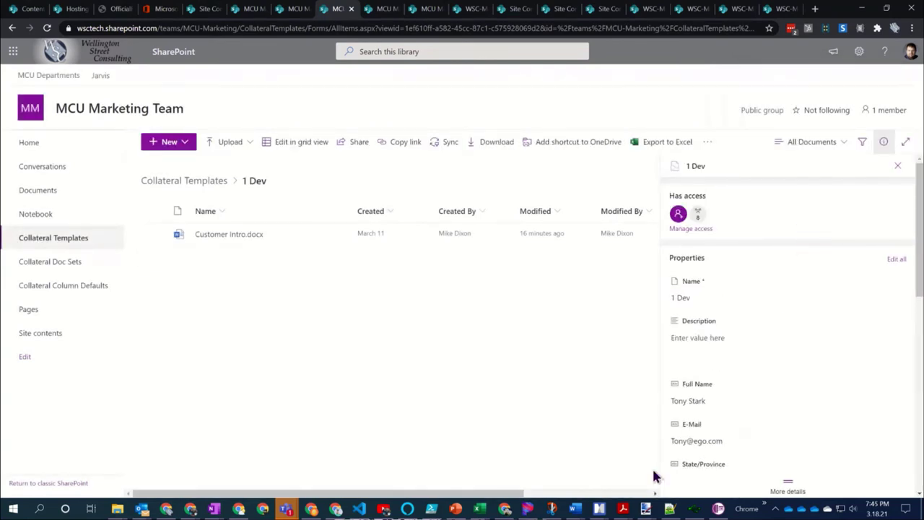
In Demo2 Doc set, check email-signature-templates.docx properties show inherited values like Job Title 'User Group Attendee'
left_click(182, 182)
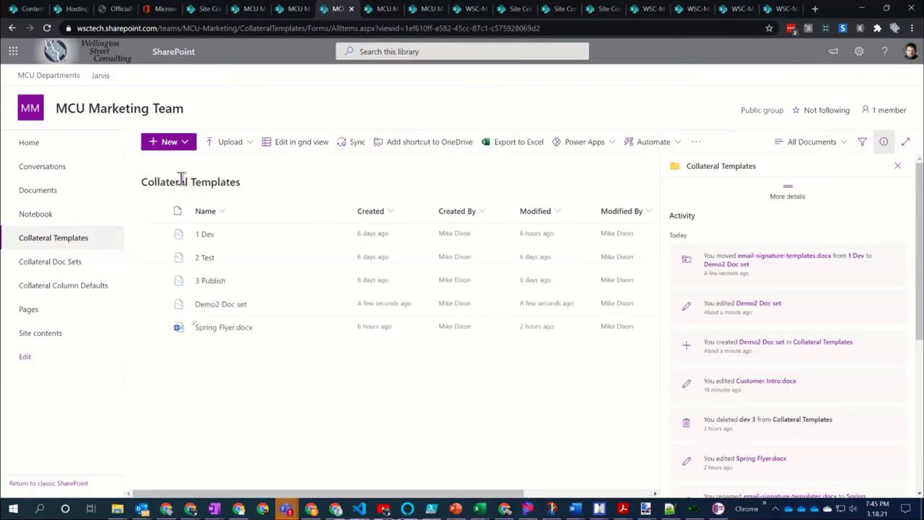
left_click(227, 306)
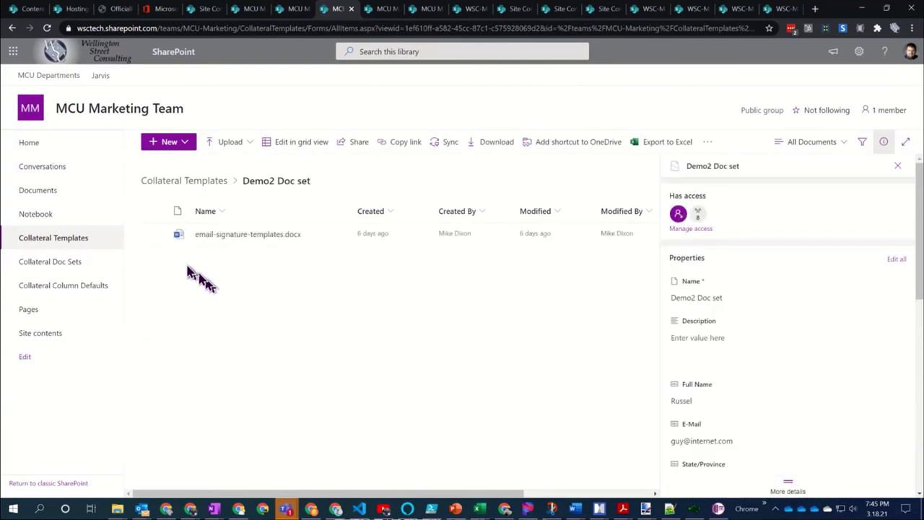
left_click(154, 234)
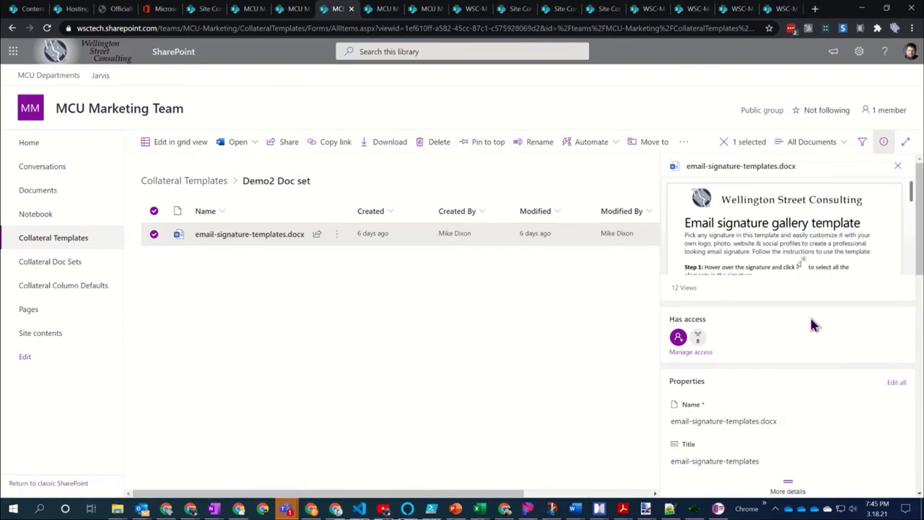
scroll(810, 323, "down", 3)
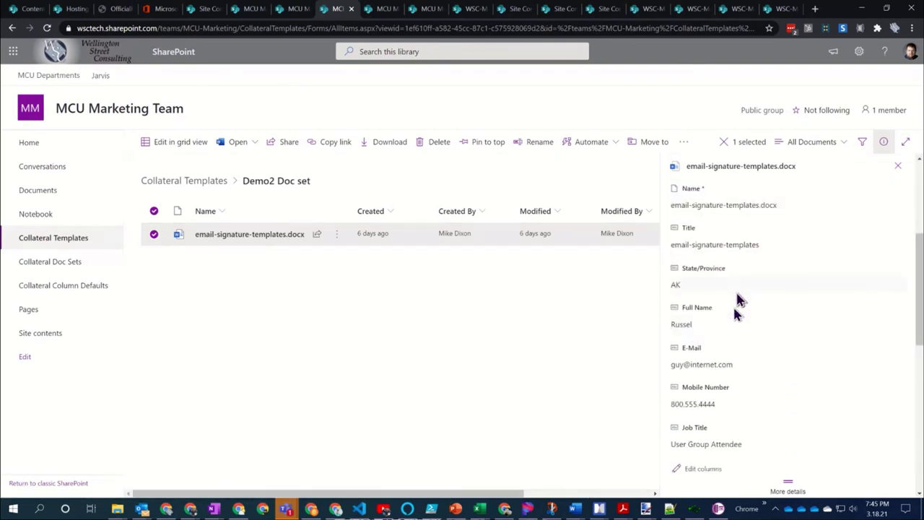
scroll(737, 298, "down", 3)
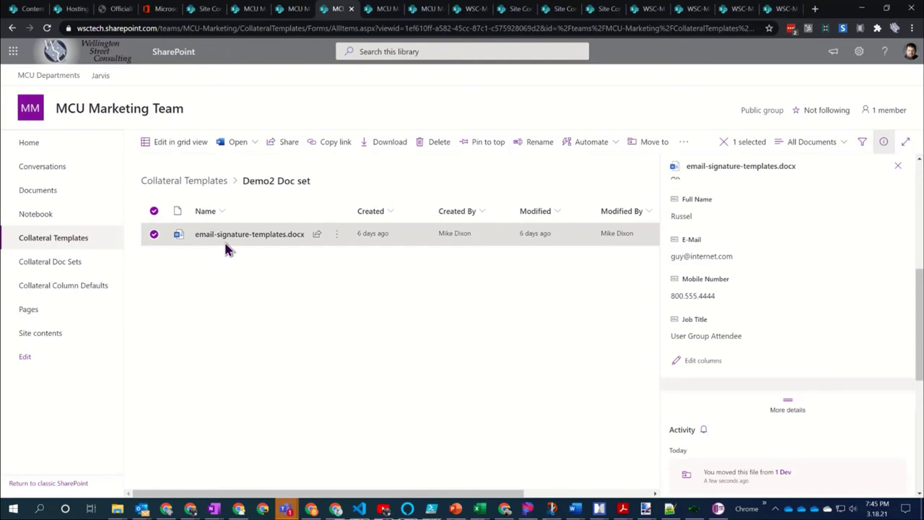
left_click(725, 256)
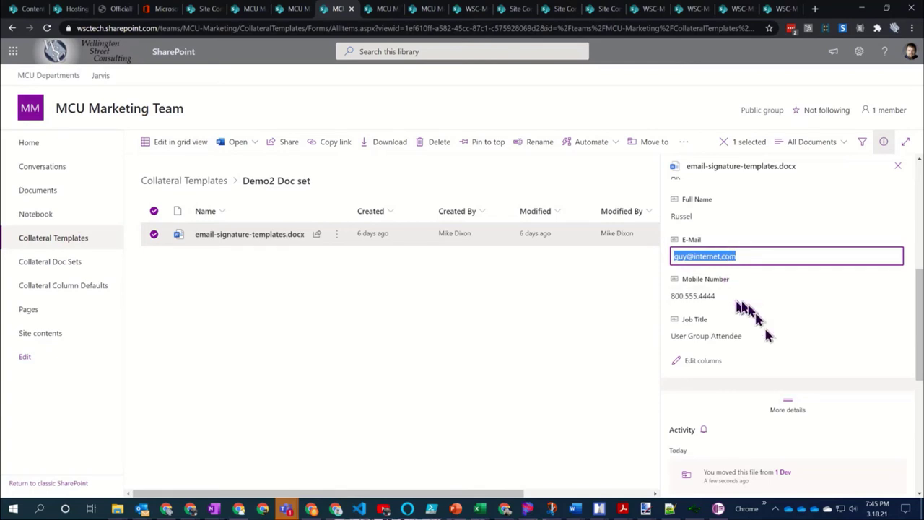
scroll(776, 372, "up", 3)
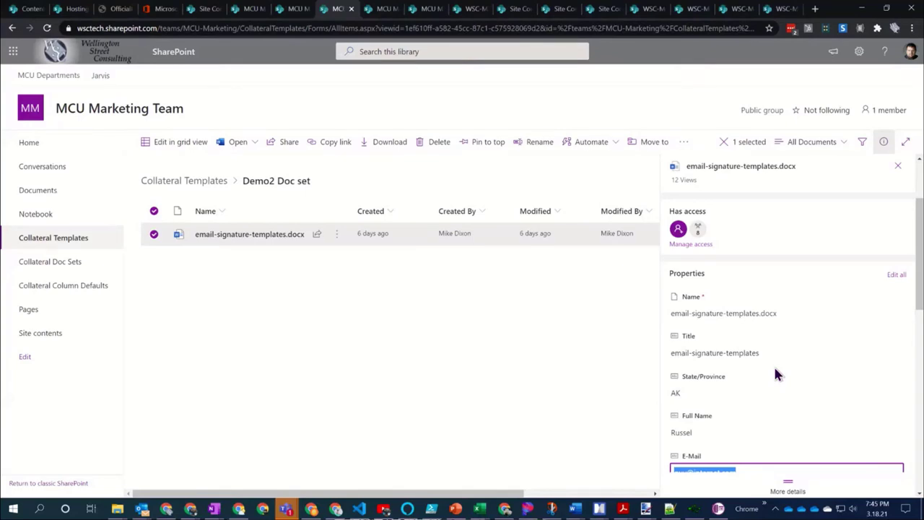
scroll(776, 373, "down", 2)
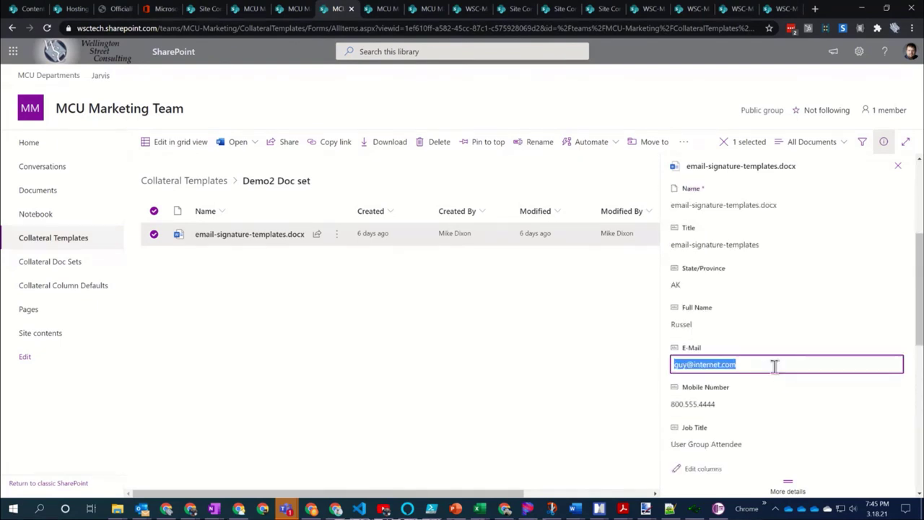
scroll(776, 373, "down", 3)
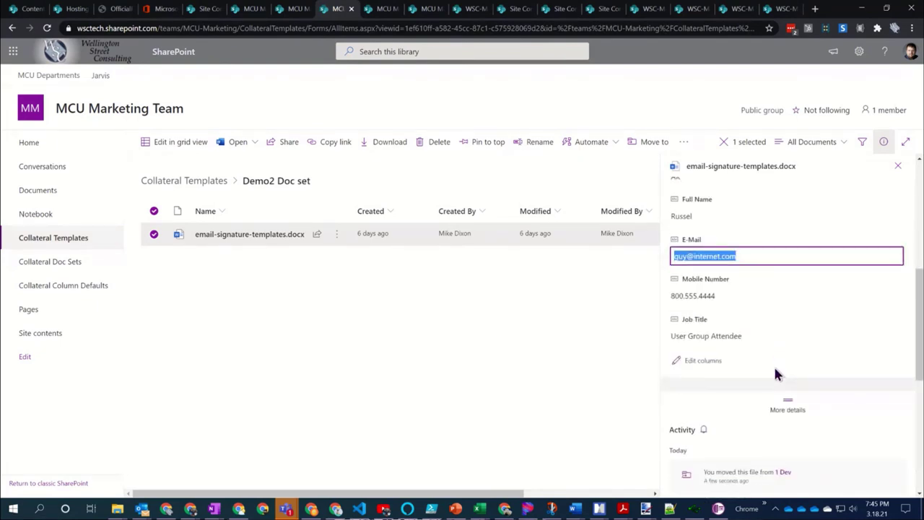
left_click(451, 318)
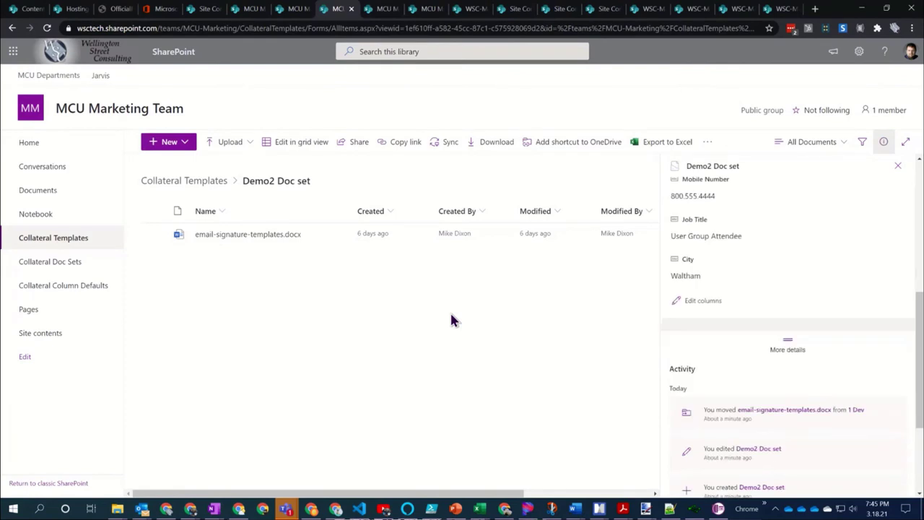
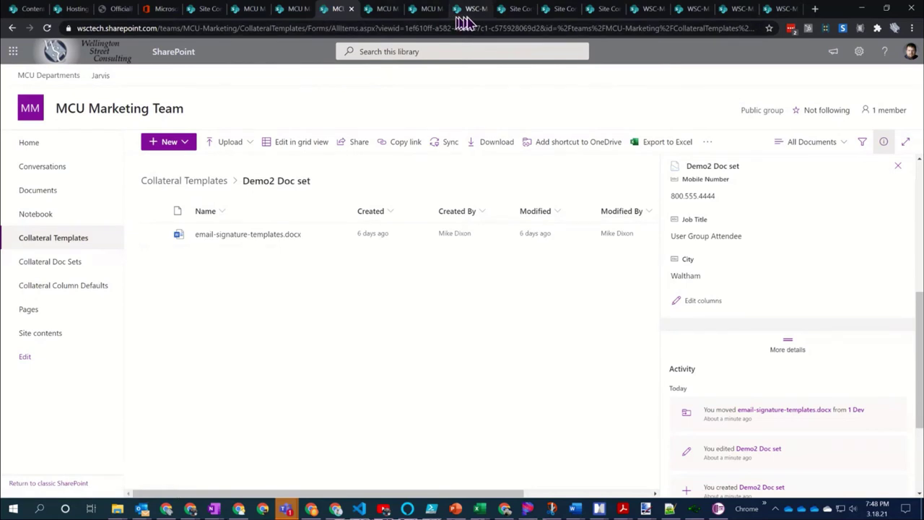
Switch to the WSC-Marketing Site contents tab listing MKT Templates and Graphics libraries
left_click(524, 15)
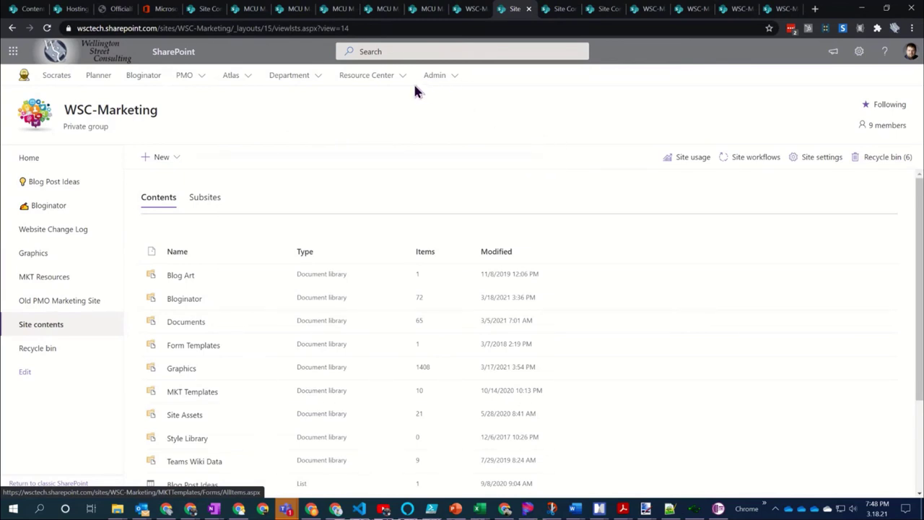
Open the Admin dropdown in the hub navigation bar
left_click(455, 78)
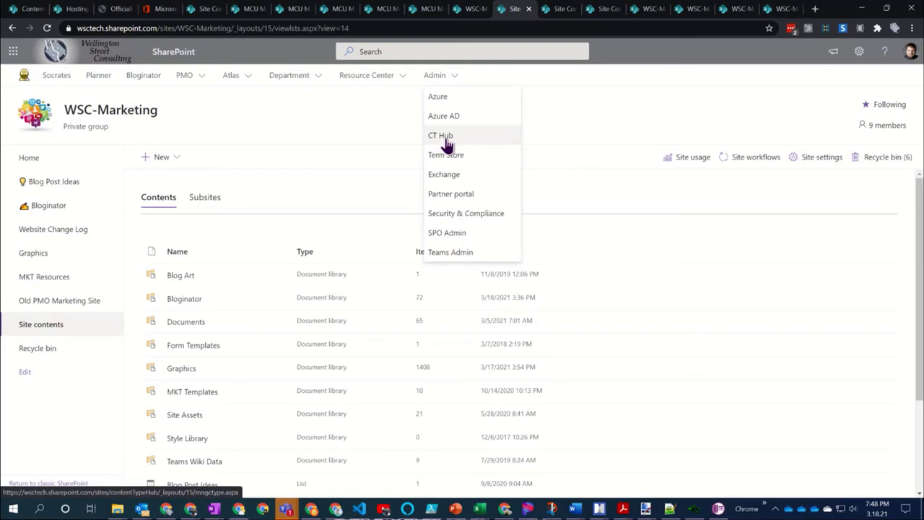
Choose CT Hub from the Admin menu to load the hub's Site Content Types page
left_click(445, 138)
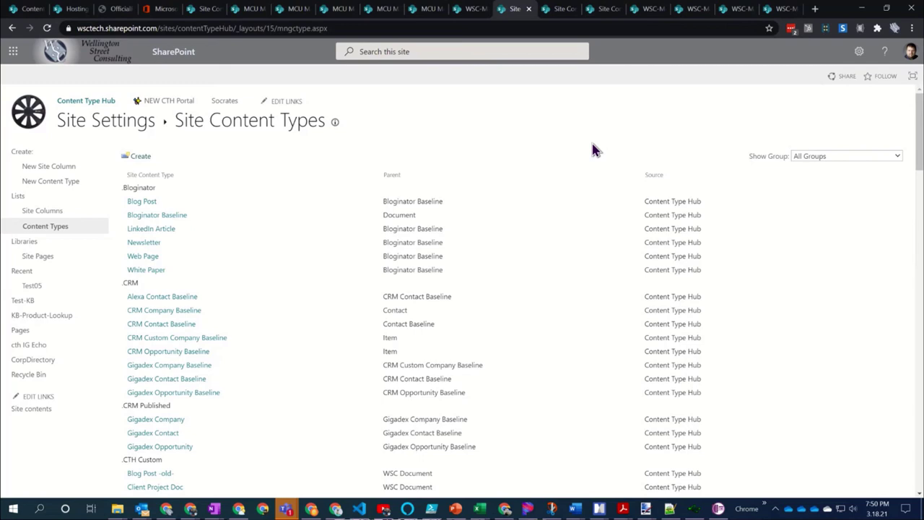
Open NEW CTH Portal in a new tab, sign in, and view the Content services Content type gallery
middle_click(170, 105)
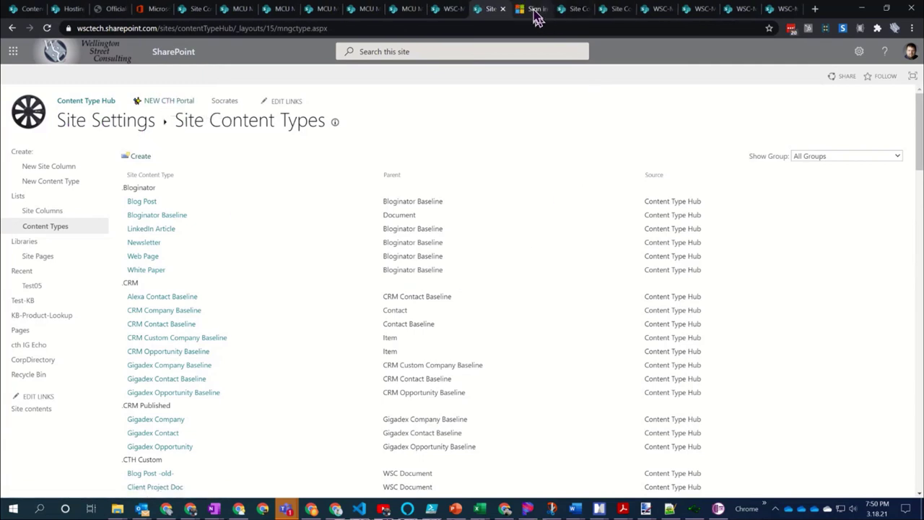
left_click(535, 12)
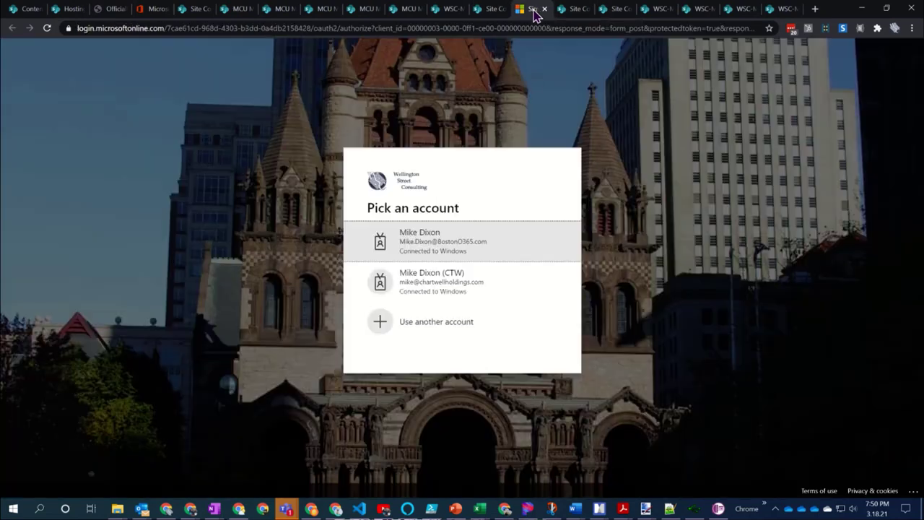
left_click(449, 241)
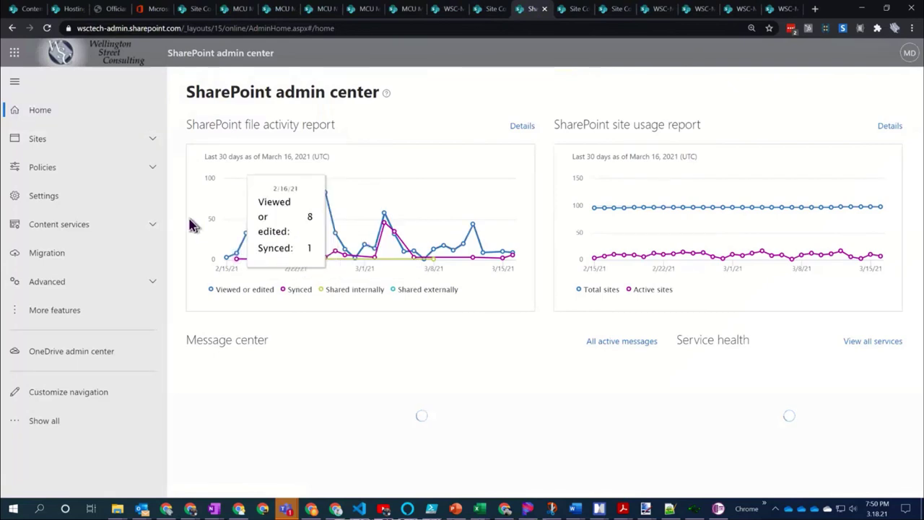
left_click(134, 231)
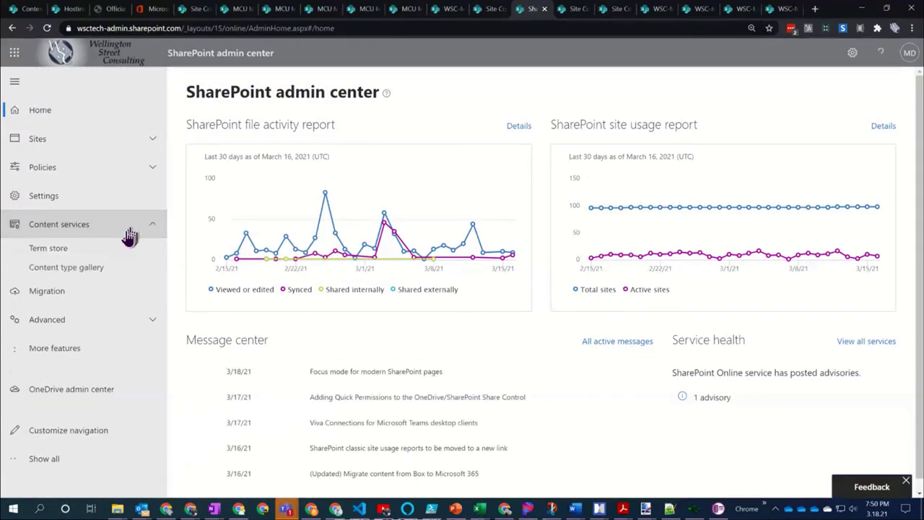
left_click(54, 273)
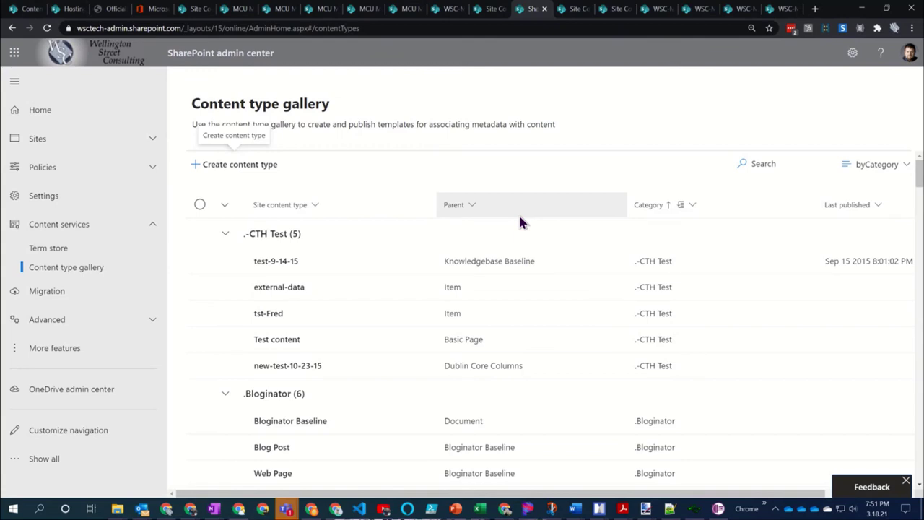
left_click(490, 10)
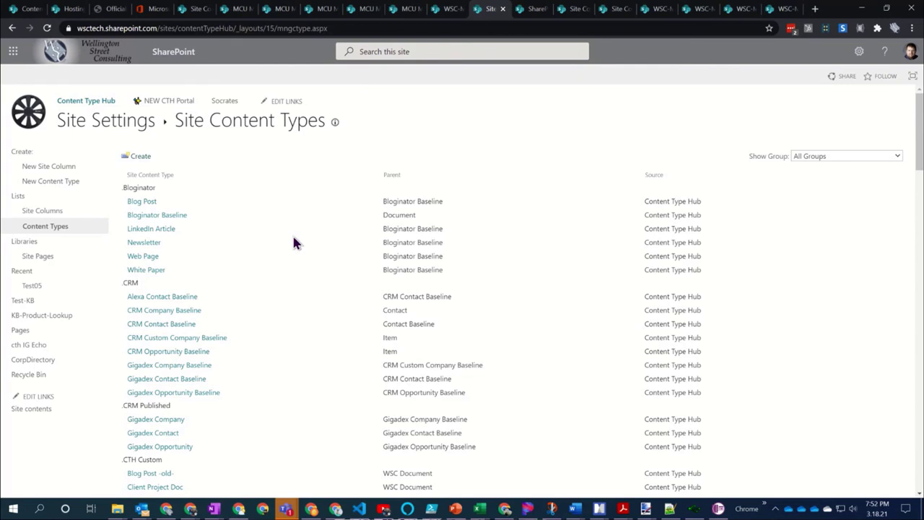
Scroll down through the Site Content Types groups and back to the top
scroll(293, 243, "down", 2)
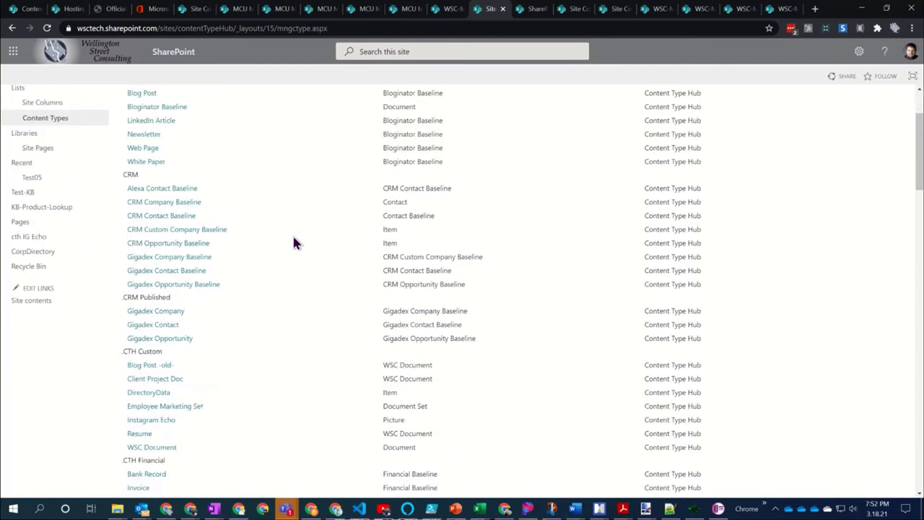
scroll(294, 243, "down", 2)
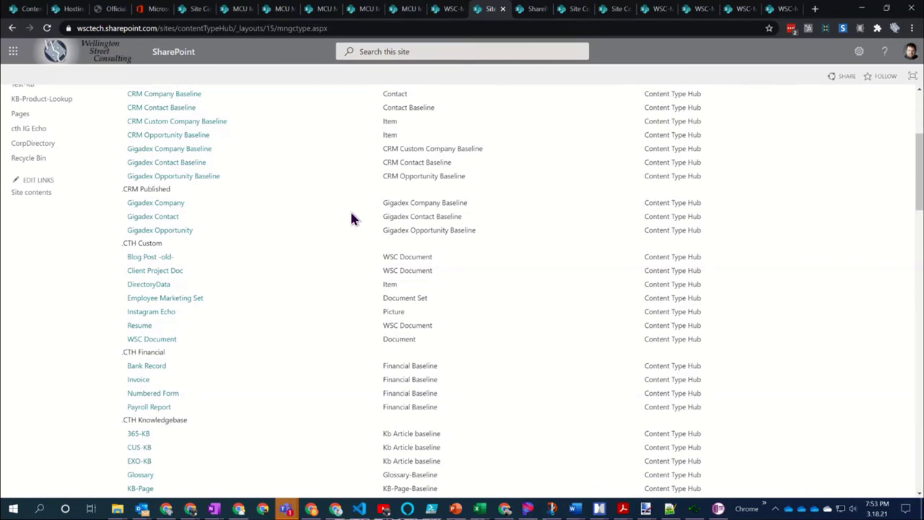
scroll(351, 219, "up", 3)
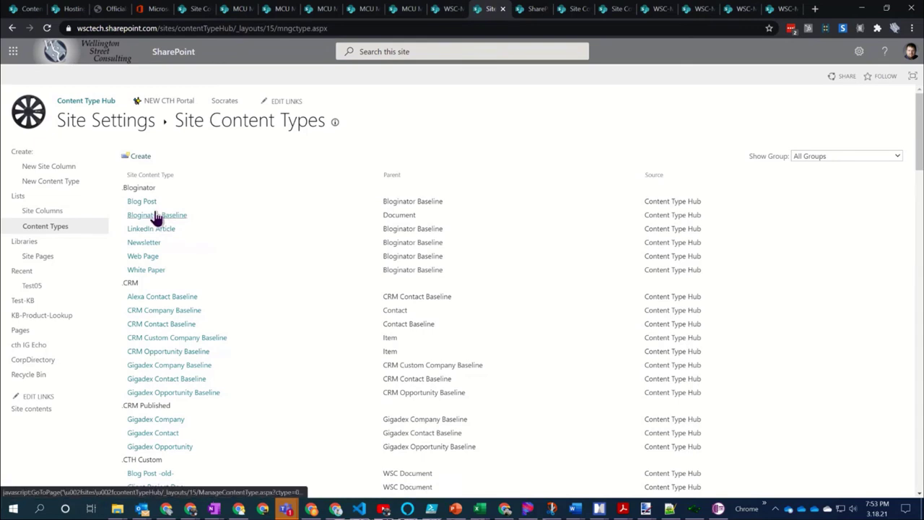
left_click(155, 218)
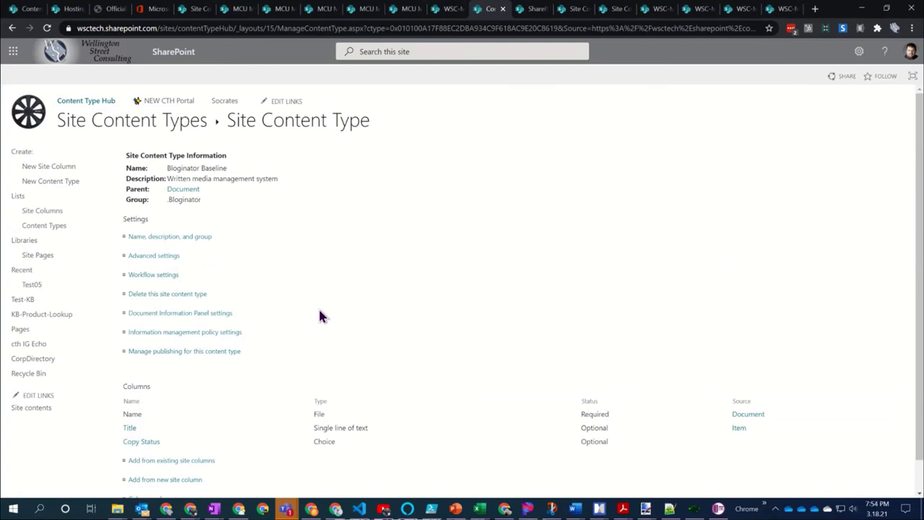
scroll(321, 316, "down", 1)
scroll(321, 316, "up", 1)
double_click(137, 190)
left_click(138, 189)
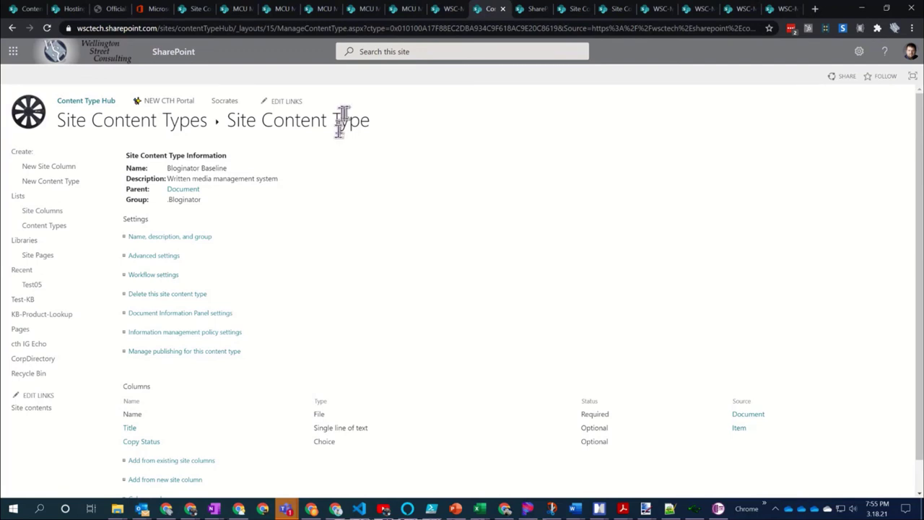
scroll(335, 256, "down", 1)
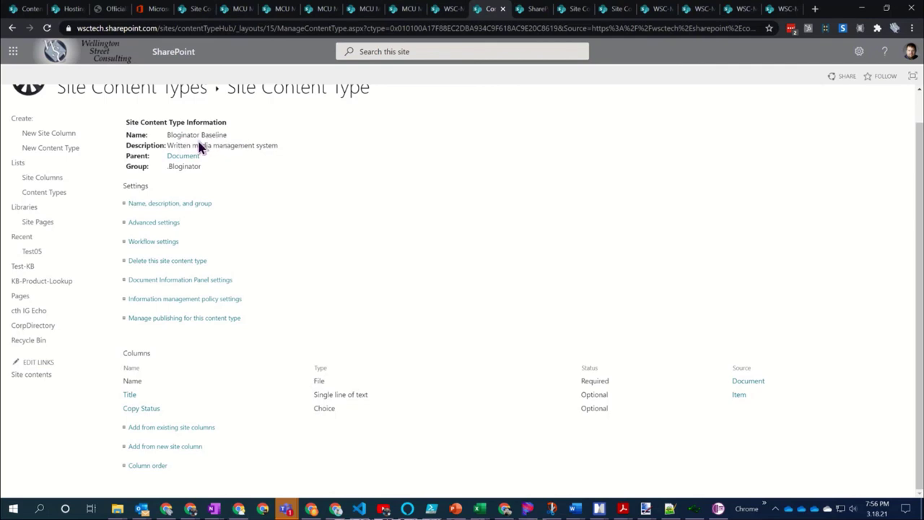
Review Bloginator Baseline's Publish, Unpublish and Republish options, then cancel without publishing
left_click(182, 323)
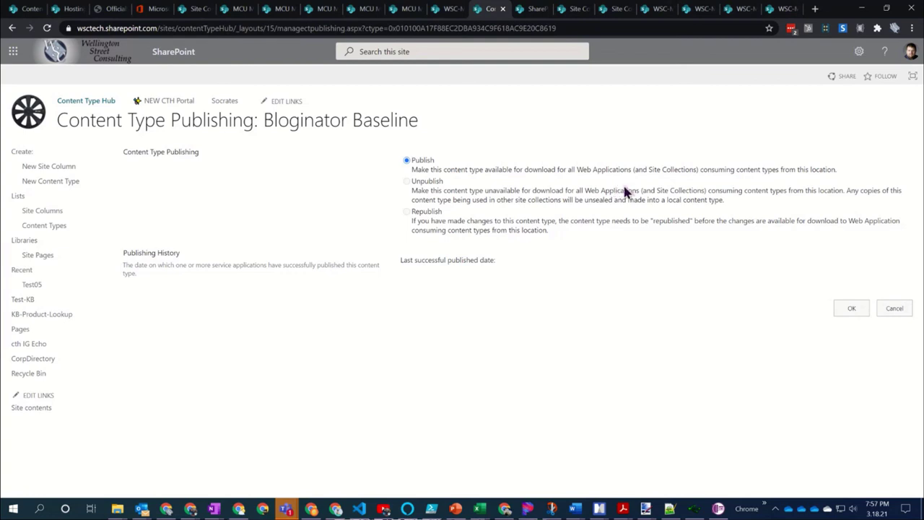
left_click(890, 306)
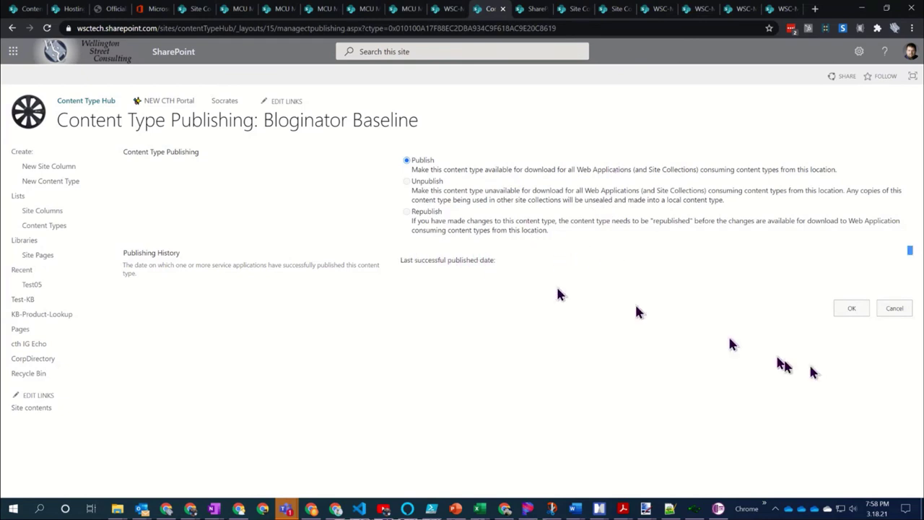
left_click(895, 308)
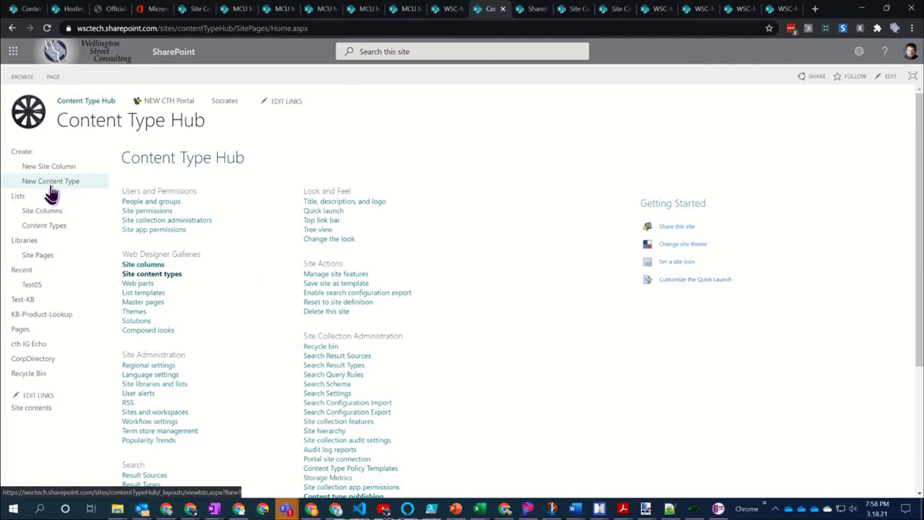
Go to the hub's Content Types and open the Newsletter content type under .Bloginator
left_click(52, 231)
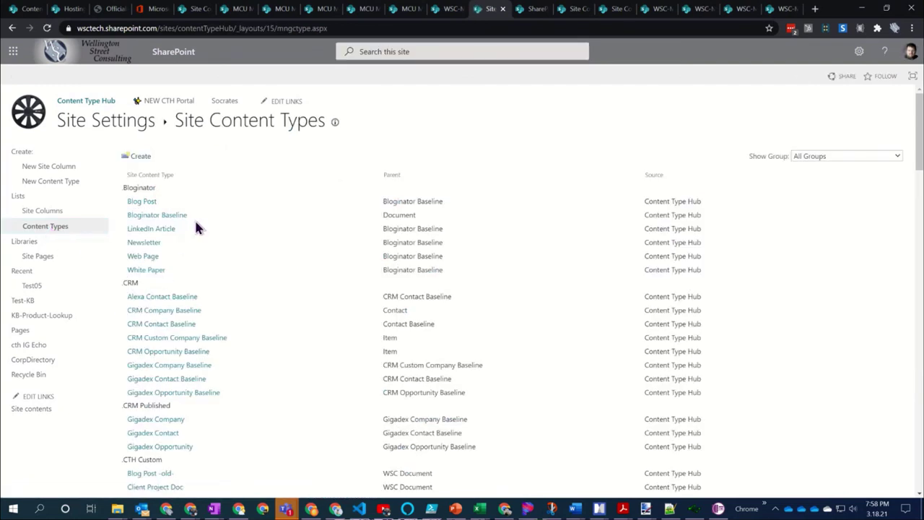
left_click(145, 244)
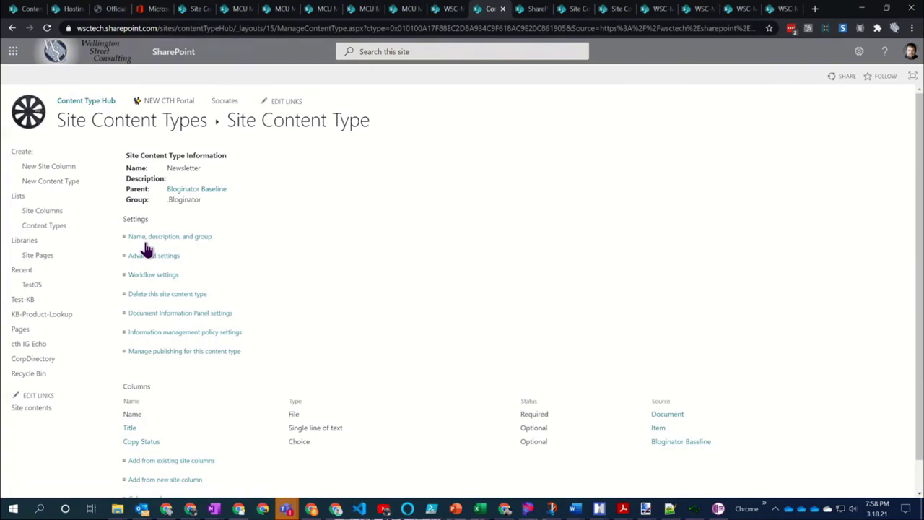
scroll(262, 177, "down", 1)
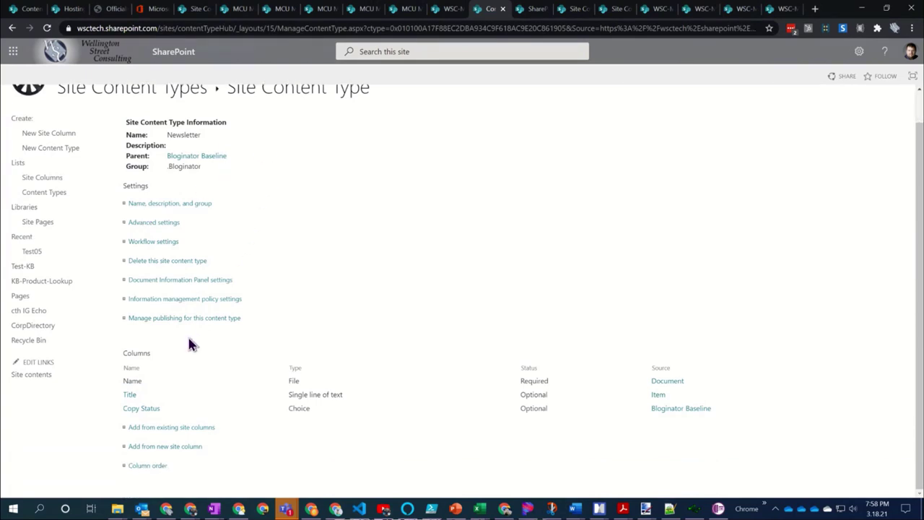
left_click(202, 320)
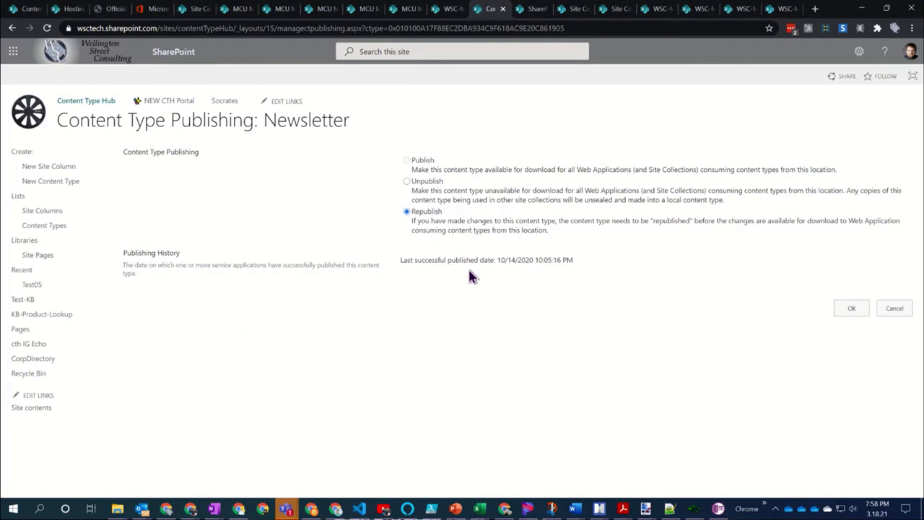
Highlight Newsletter's last successful published date, 10/14/2020 10:05:16 PM
left_click_drag(496, 260, 564, 259)
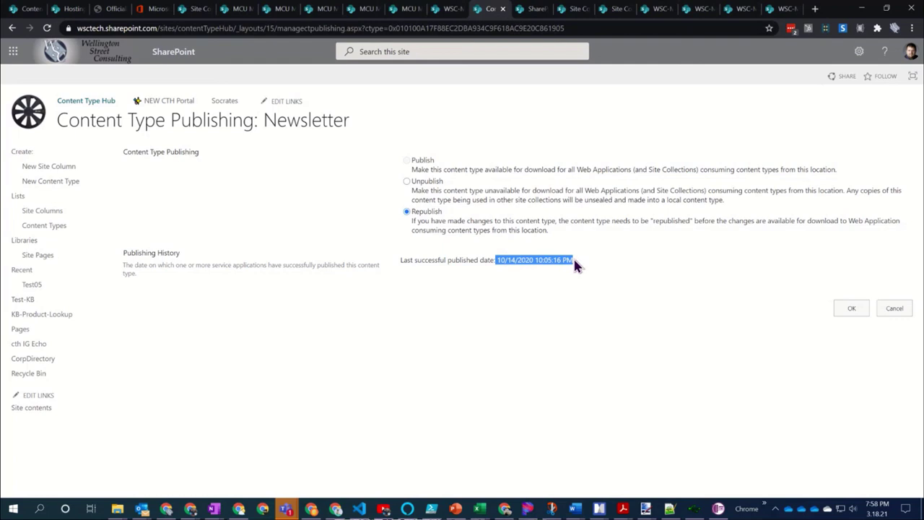
left_click(574, 262)
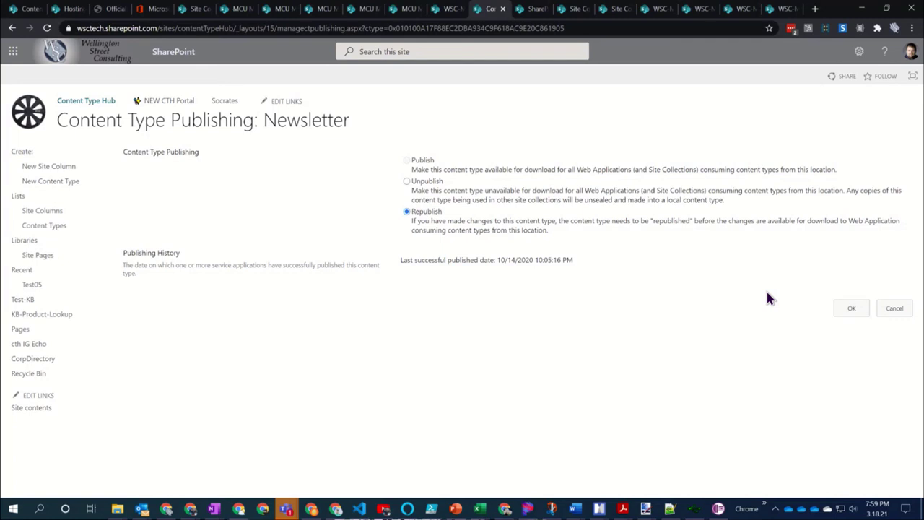
Cancel Newsletter publishing and open WSC-Marketing's full Site Settings via Site information
left_click(894, 309)
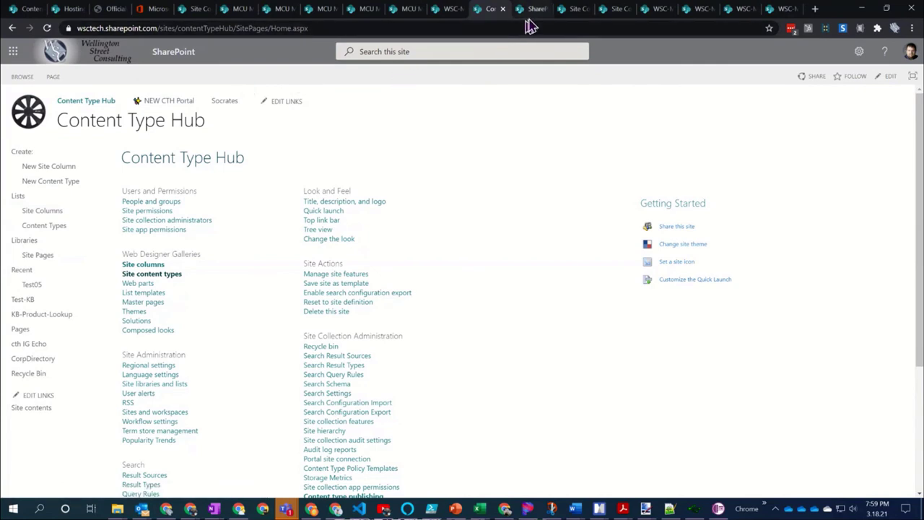
left_click(572, 17)
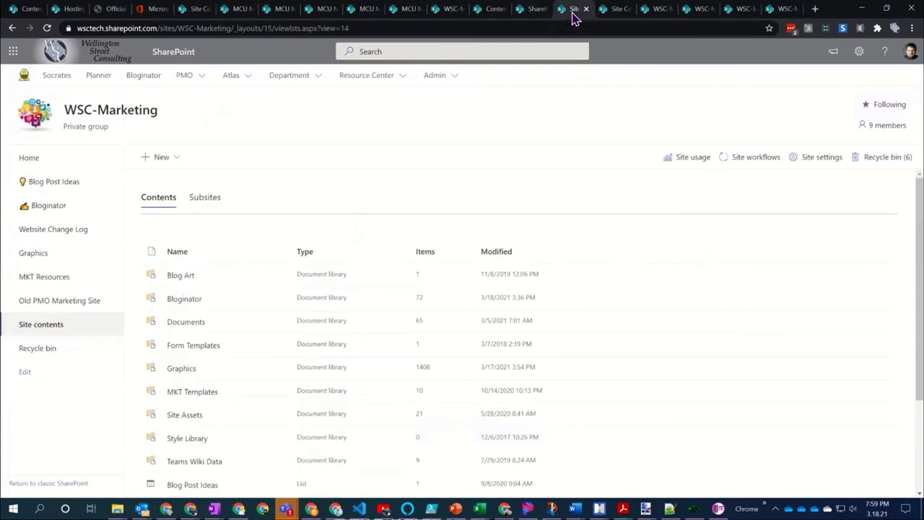
left_click(859, 52)
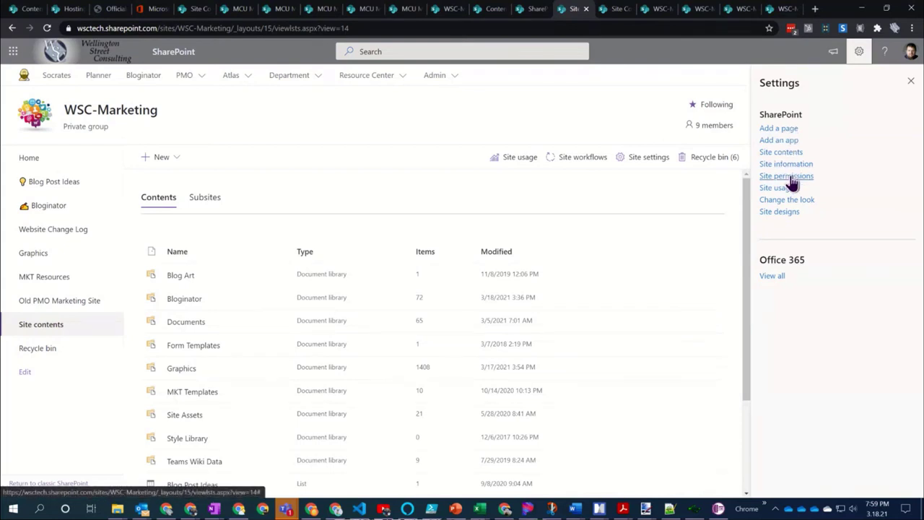
left_click(785, 168)
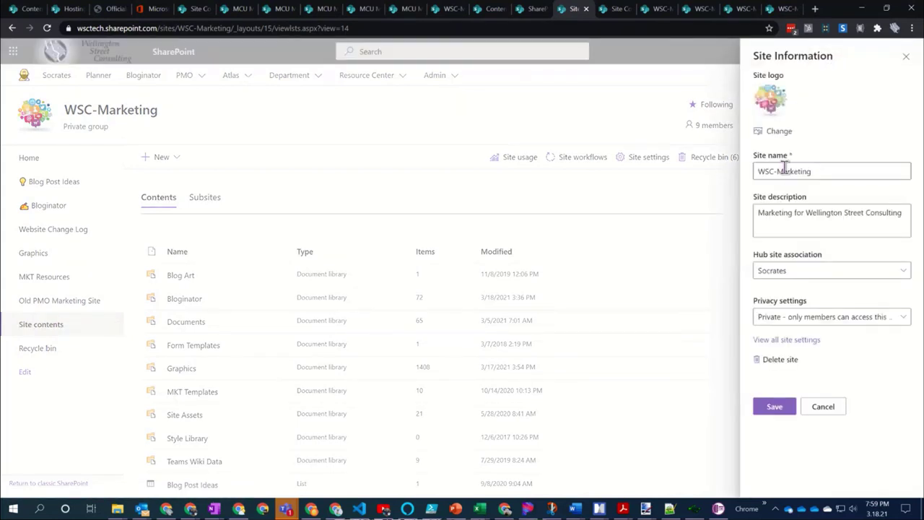
left_click(787, 339)
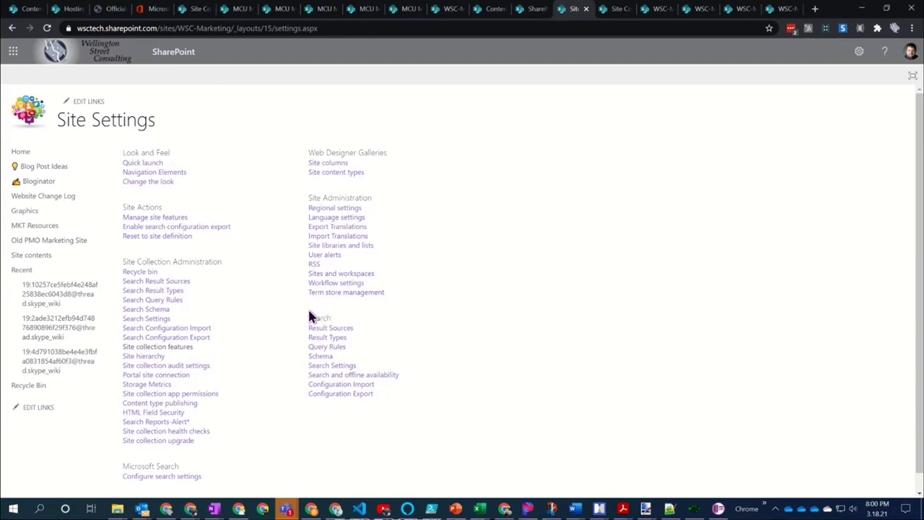
left_click(338, 379)
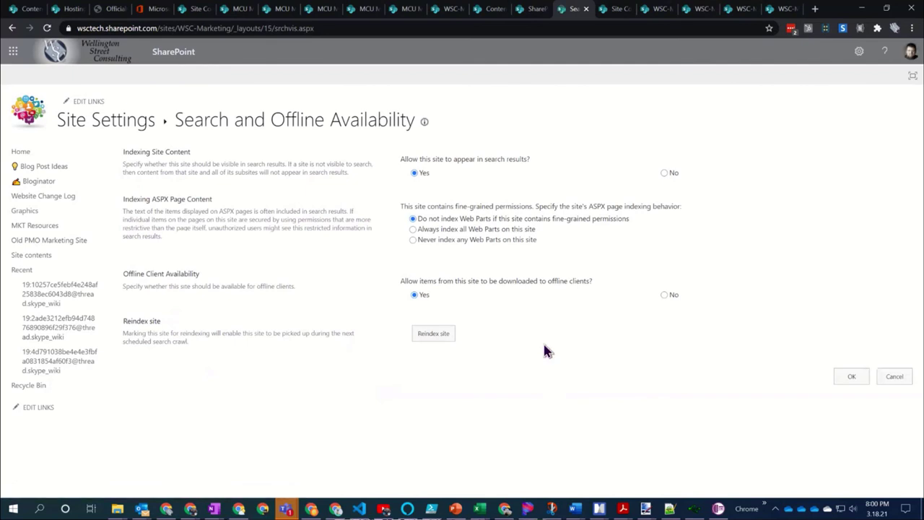
Request a reindex of the WSC-Marketing site from Search and offline availability
left_click(441, 335)
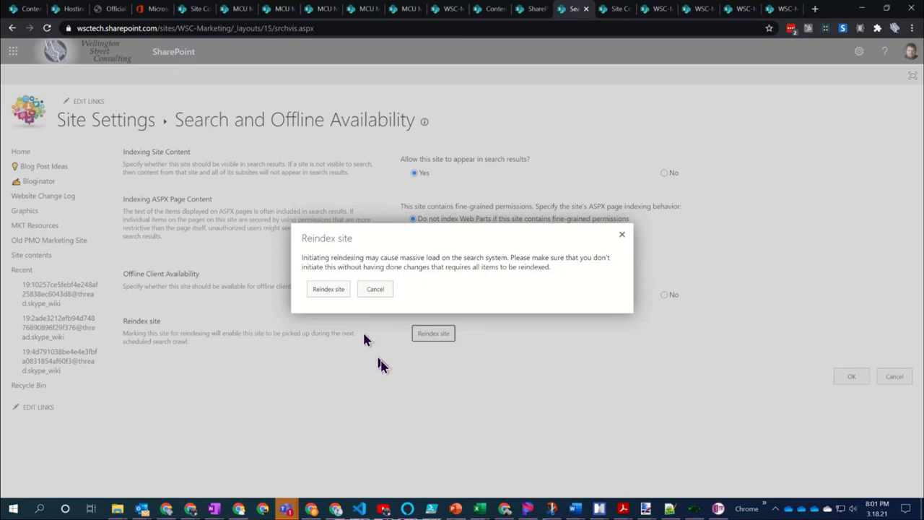
Cancel the Reindex site dialog twice, then leave the search settings without reindexing
left_click(385, 291)
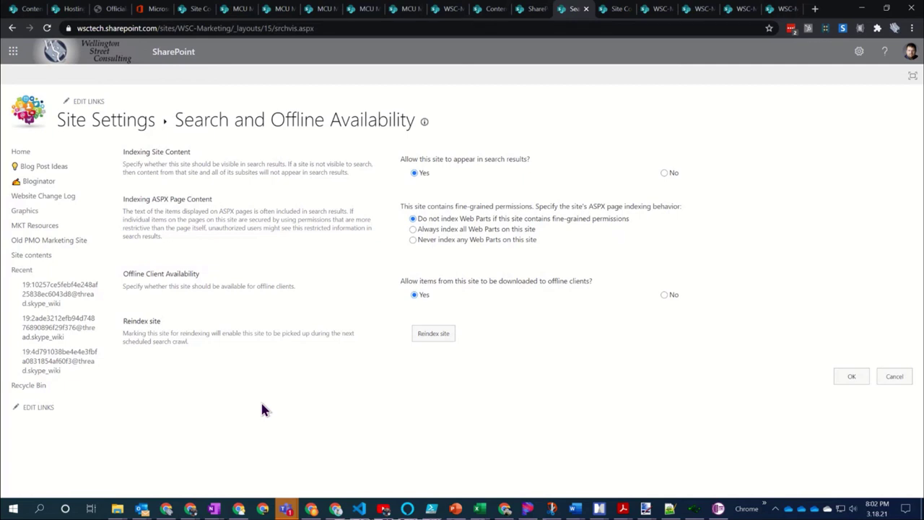
left_click(437, 335)
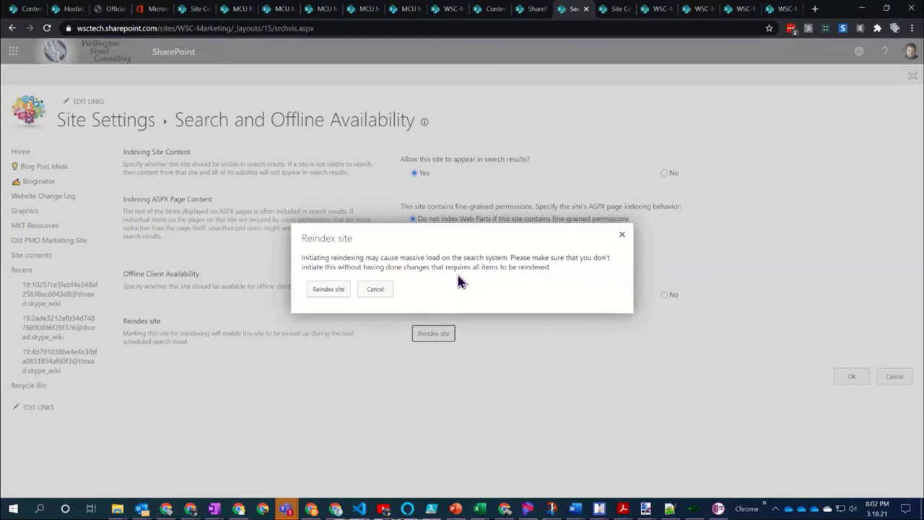
left_click(376, 290)
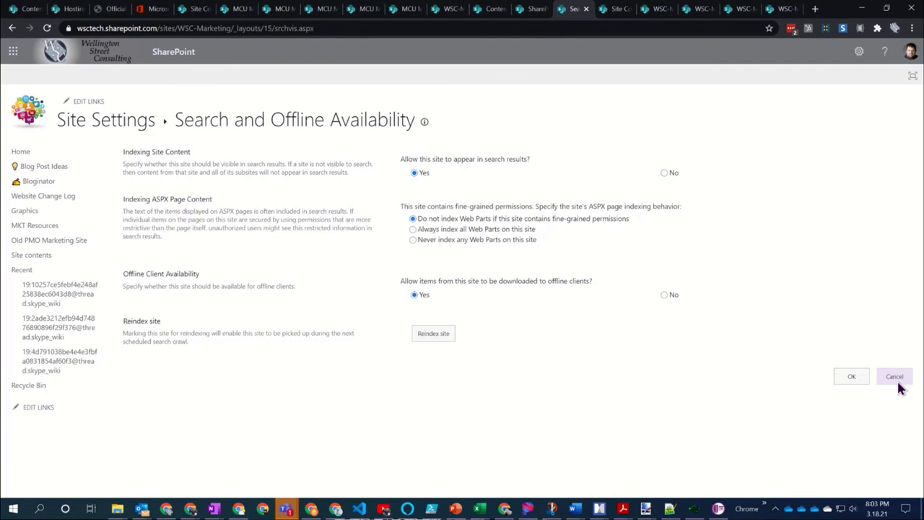
left_click(897, 384)
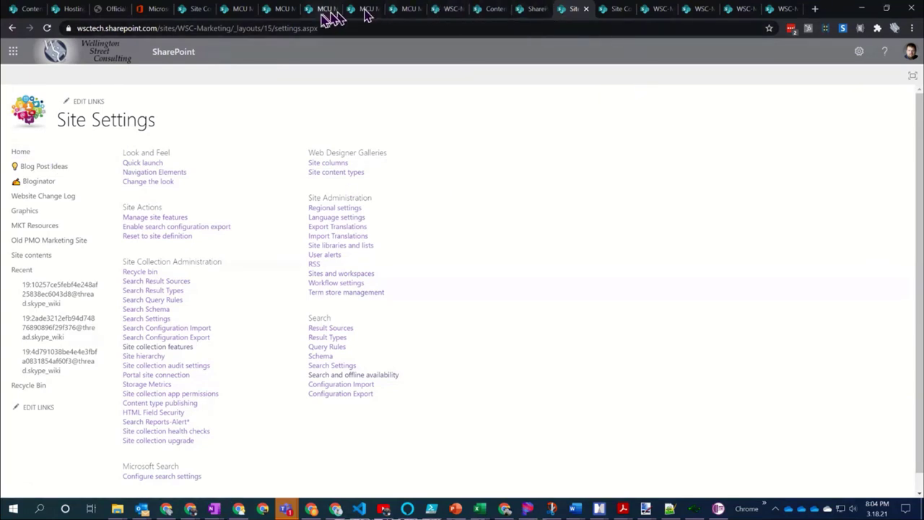
Switch to the MCU Marketing Team Site Contents browser tab
left_click(195, 8)
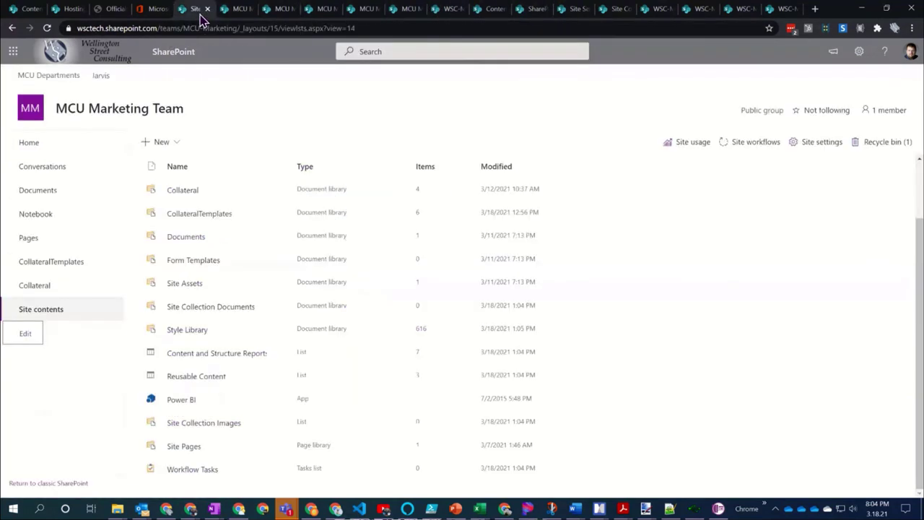
Switch to the WSC-Marketing Site Contents tab and open the hub's Admin dropdown
left_click(614, 15)
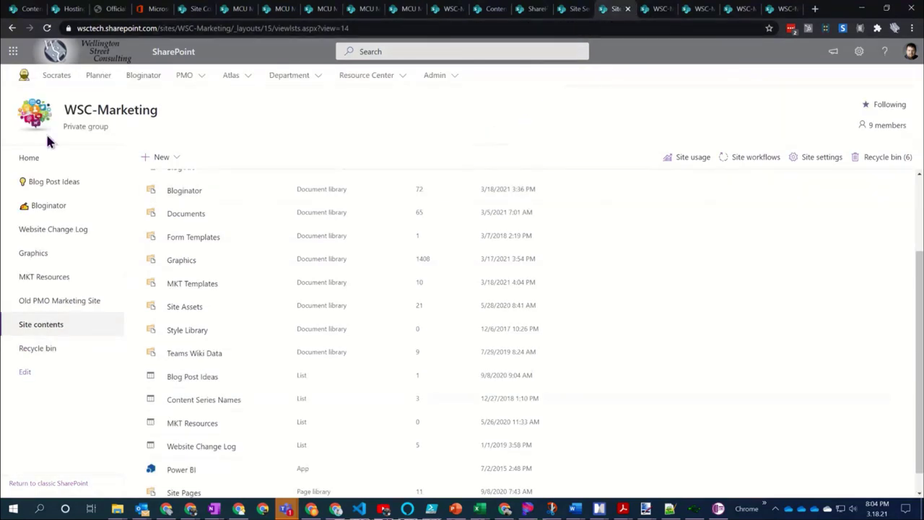
left_click(453, 75)
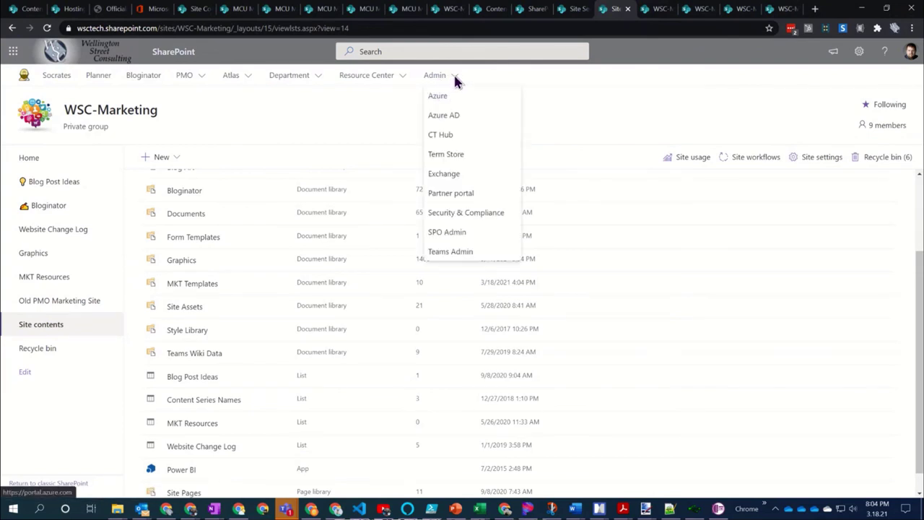
Choose CT Hub from the Admin menu to load Site Content Types
left_click(448, 137)
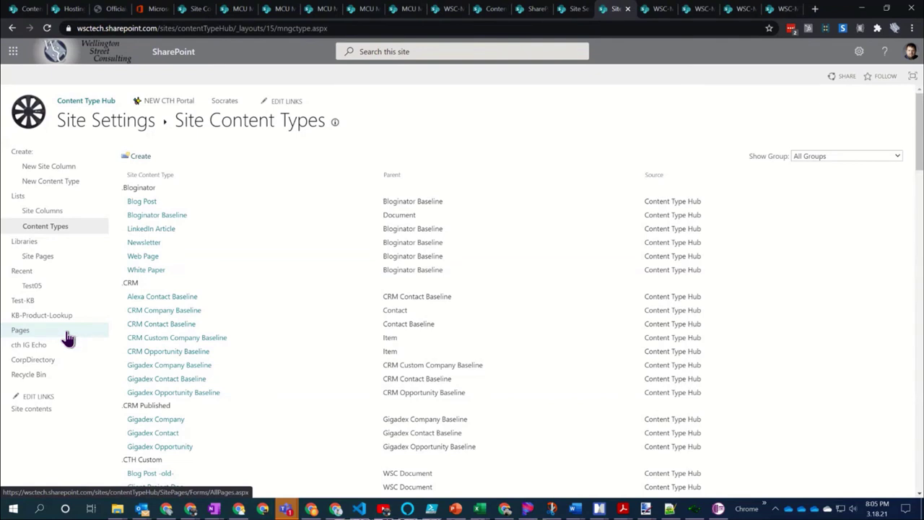
Cycle through open windows with Alt+Tab toward the Metadata's NOT Dead.pptx deck
key("alt+Tab")
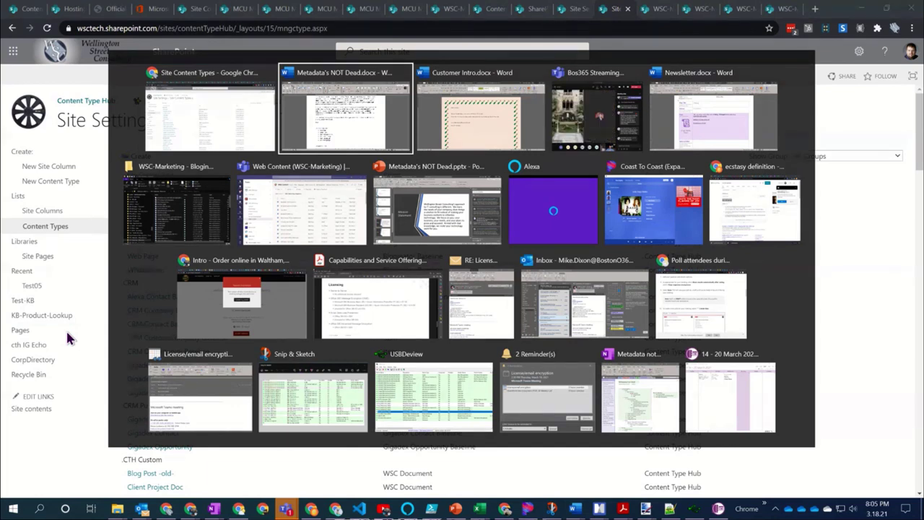
key("alt+Tab")
key("alt+Tab")
key("alt+Tab")
key("alt+Tab")
key("alt+Tab")
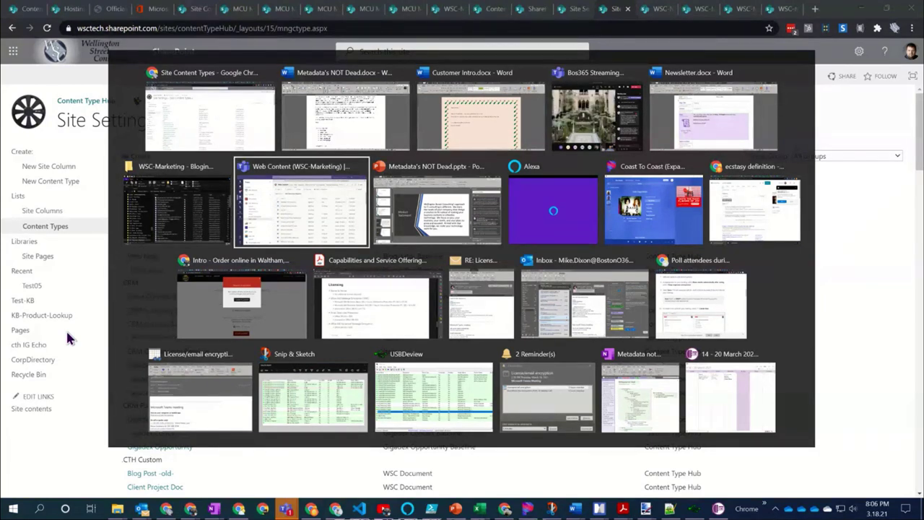
key("alt+Tab")
key("Escape")
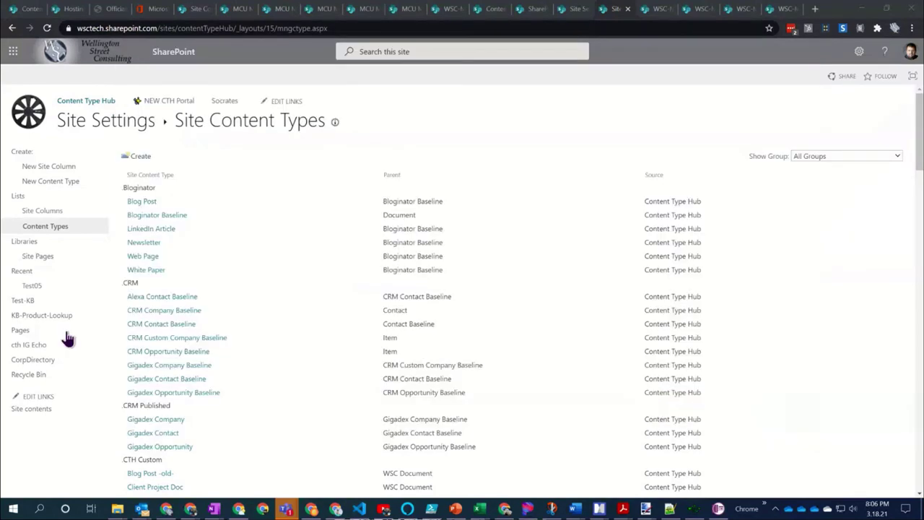
key("alt+Tab")
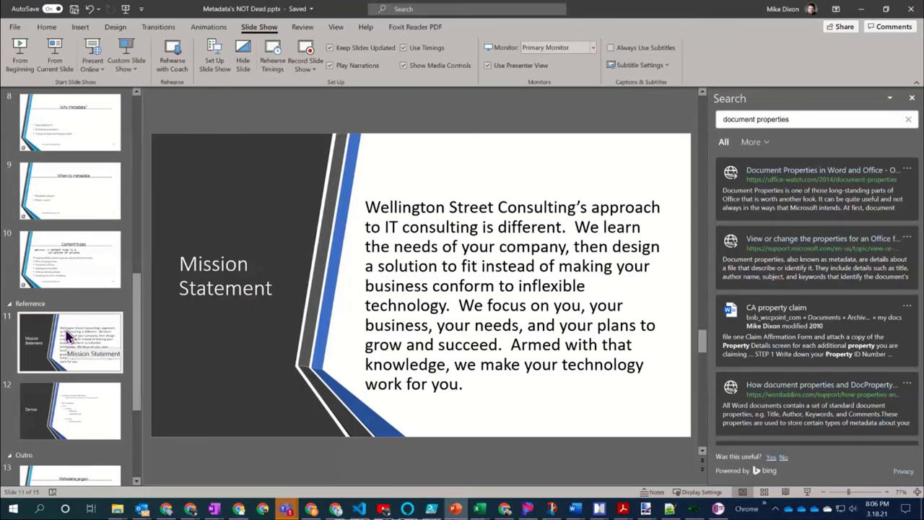
Step past slide 12 (Demos) and slide 13 (Metadata jargon) to closing slide 15
left_click(58, 421)
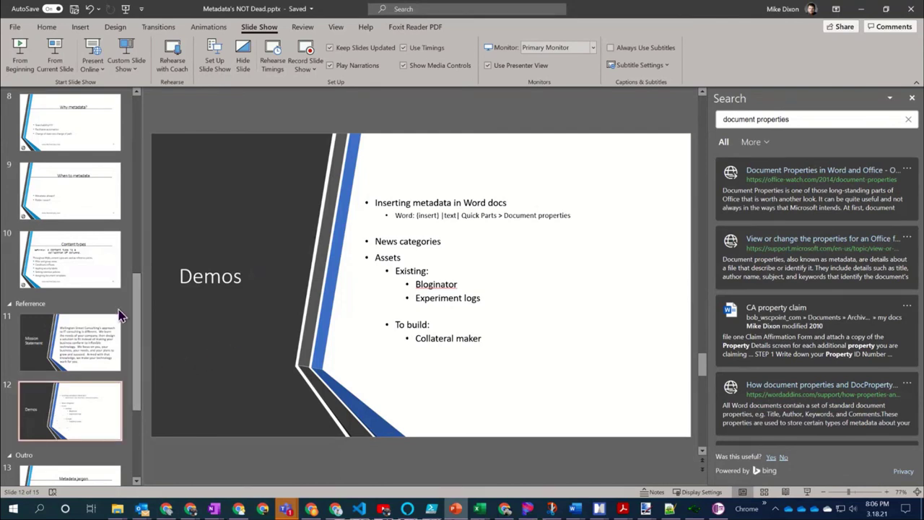
scroll(34, 288, "down", 1)
scroll(34, 288, "down", 1)
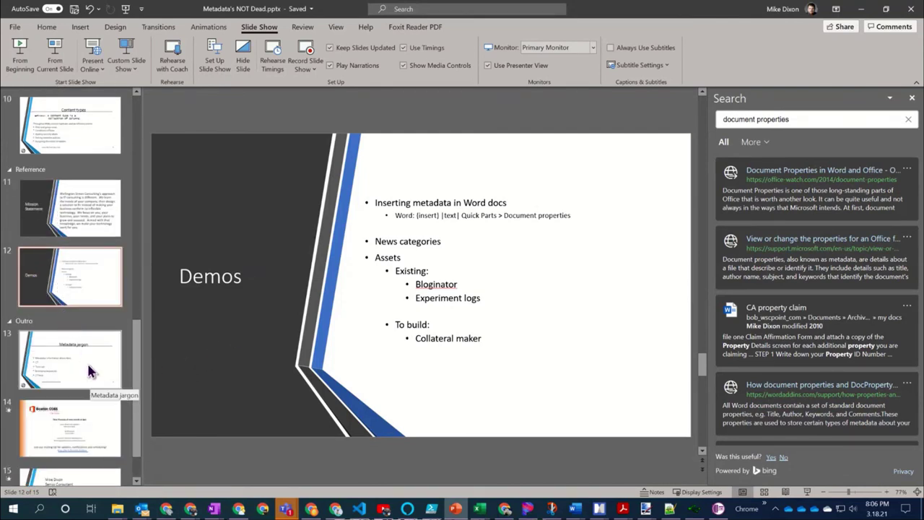
left_click(90, 371)
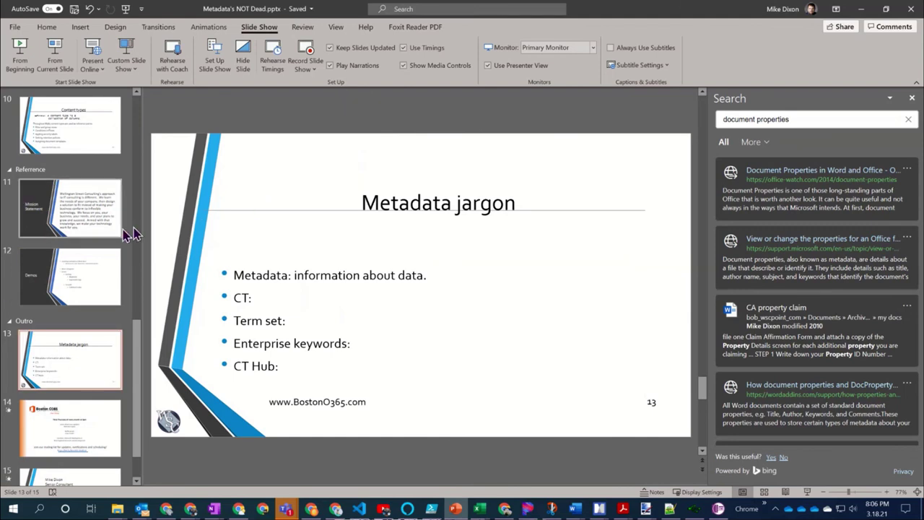
scroll(101, 239, "down", 1)
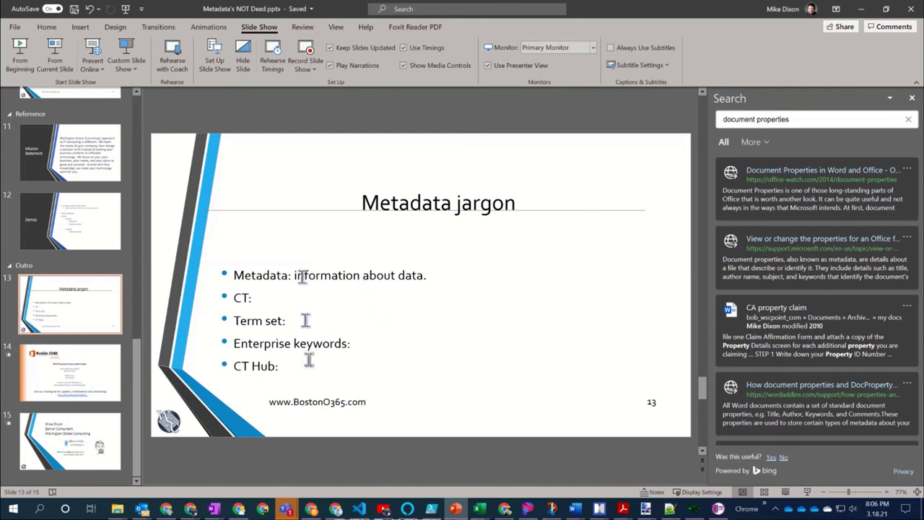
left_click(64, 441)
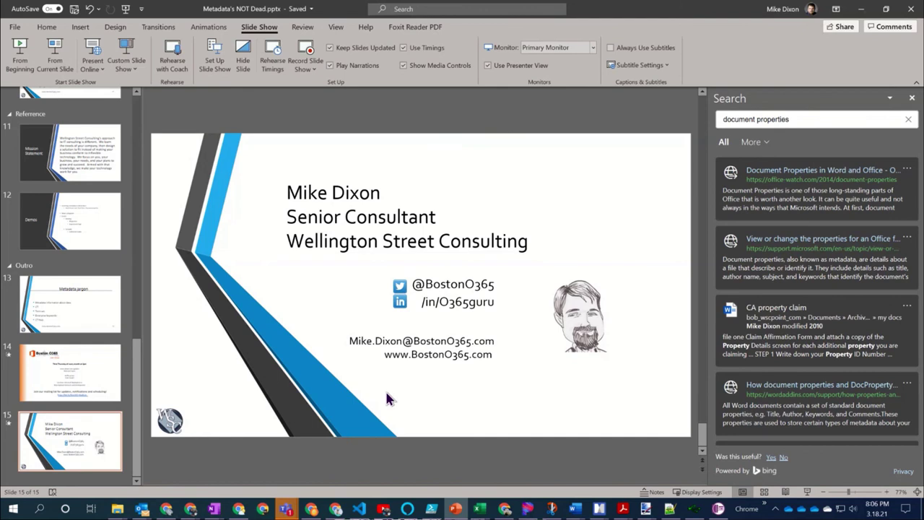
Present from the contact slide with Shift+F5, advance once, then end the show
key("shift+F5")
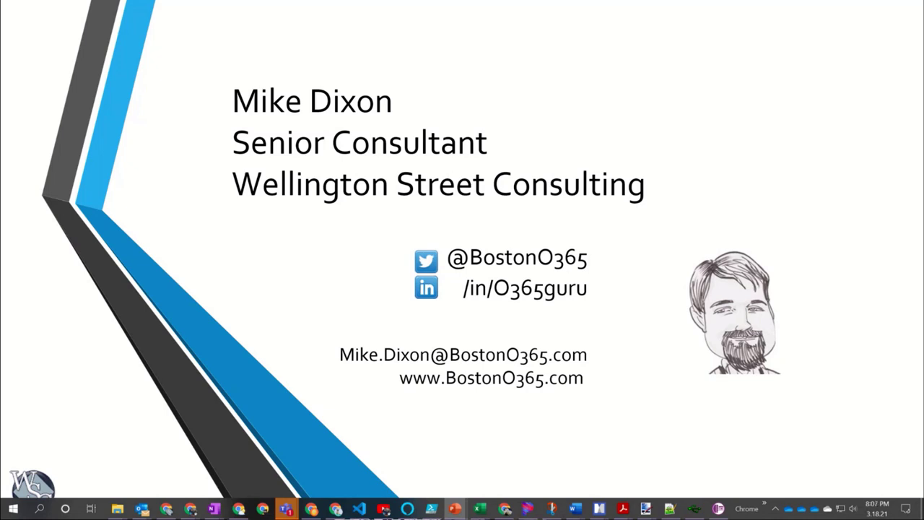
key("Right")
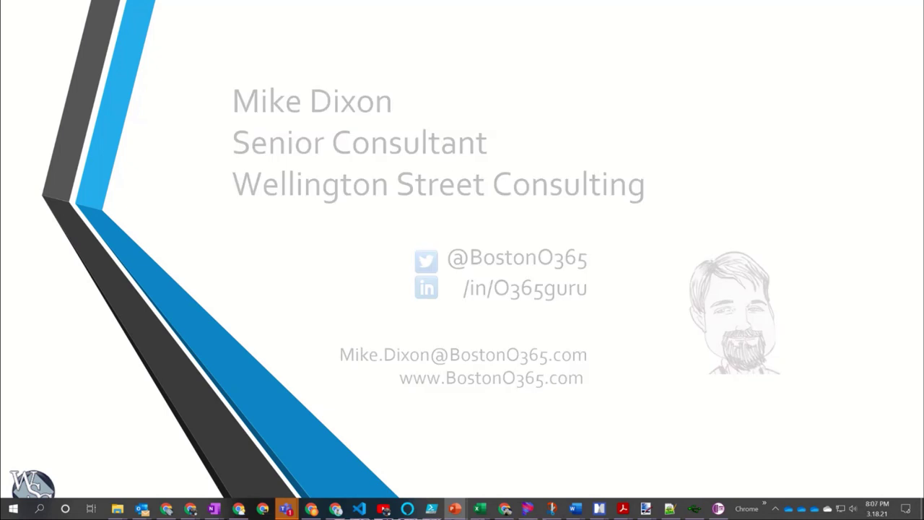
key("Escape")
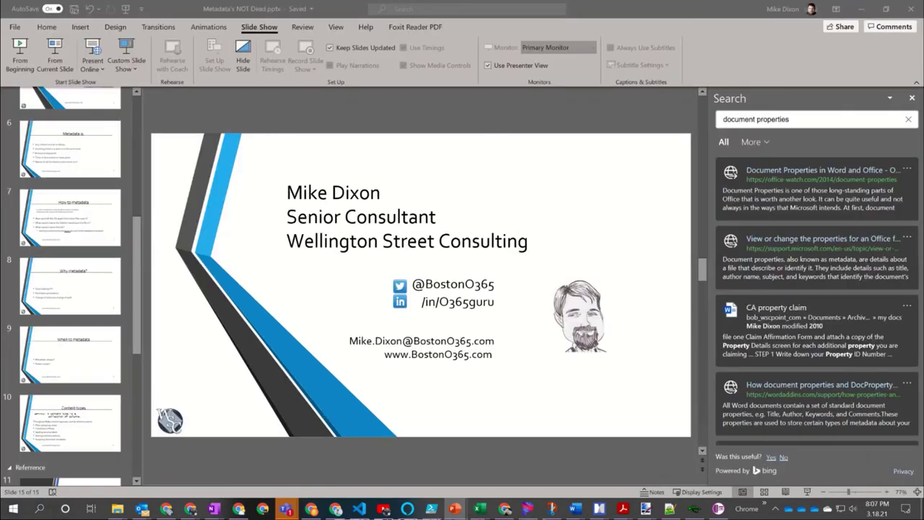
Minimize PowerPoint and select 'contentTypeHub' in Chrome's address bar
left_click(861, 9)
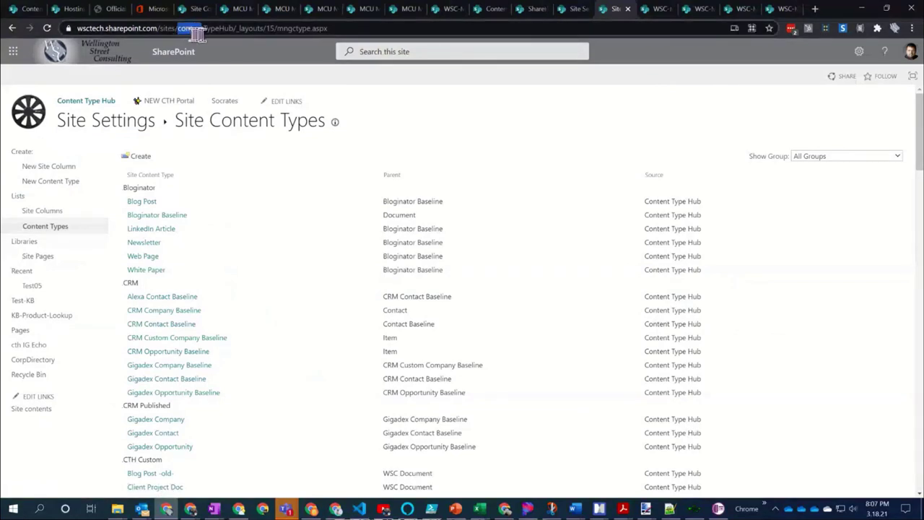
double_click(230, 28)
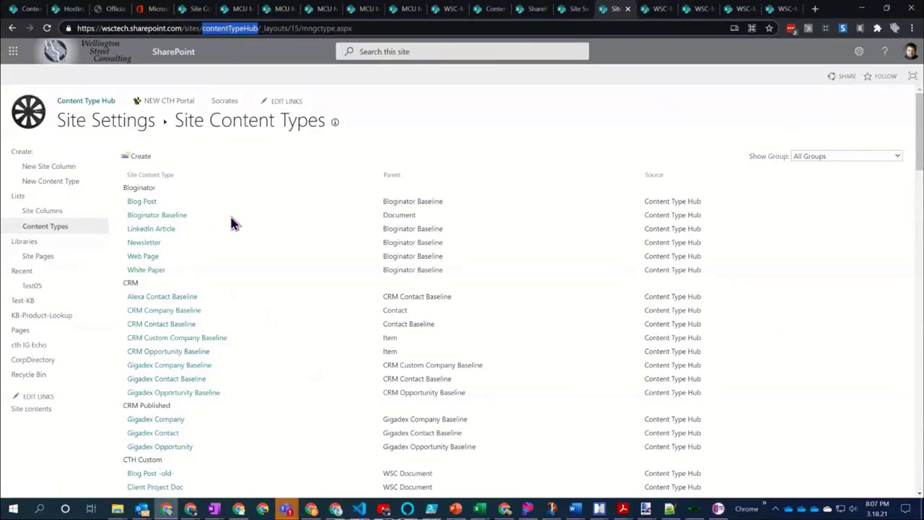